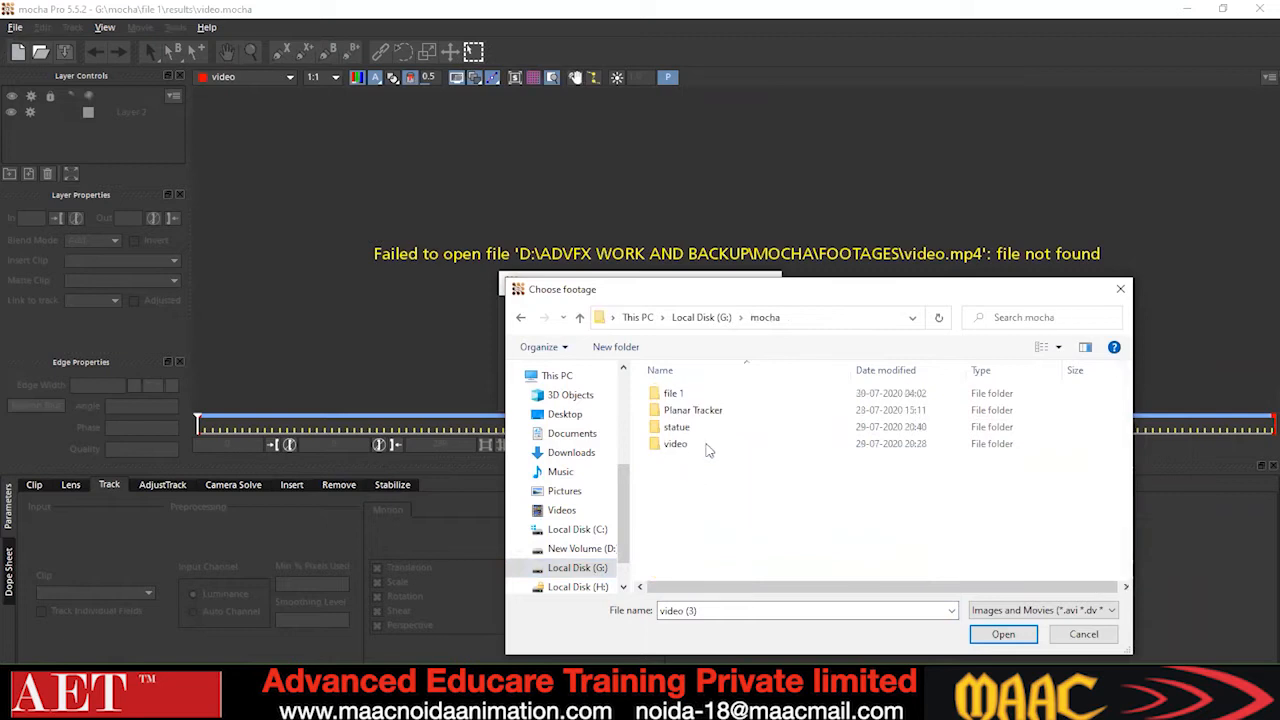
Relink the project's missing clip to video.mp4 in the G:\mocha\file 1 folder.
double_click(686, 390)
left_click(988, 420)
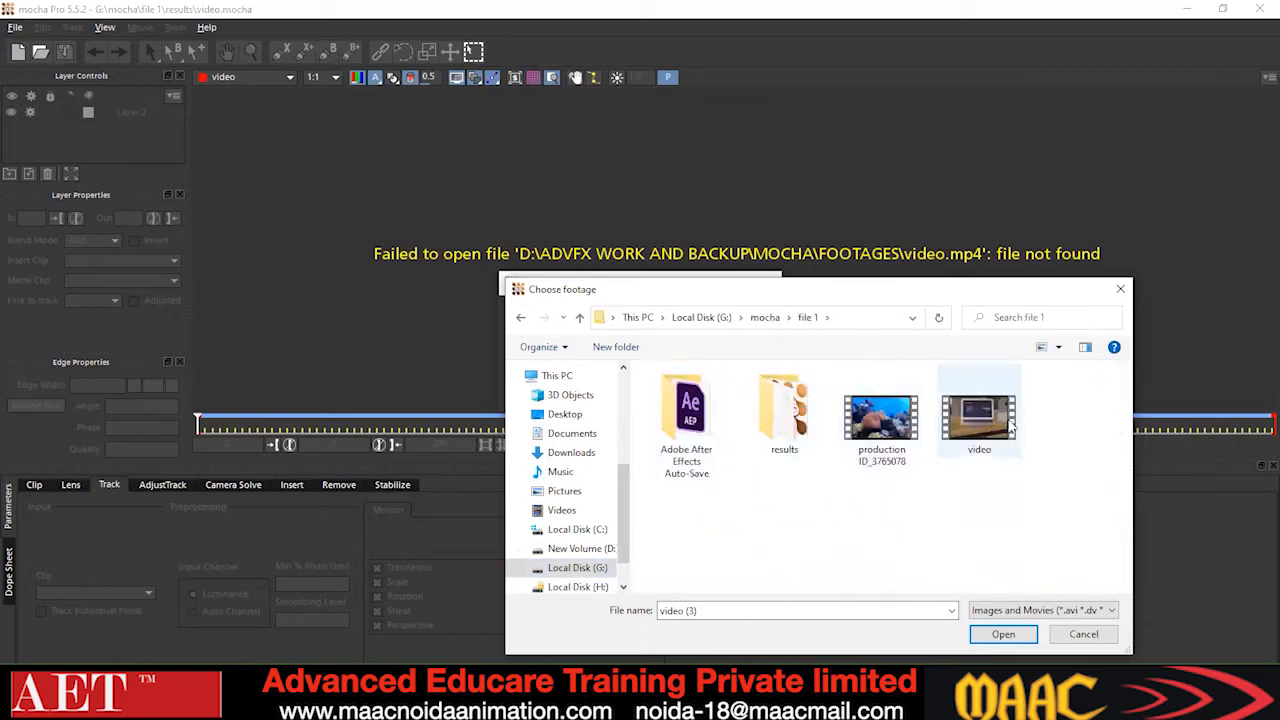
left_click(1003, 634)
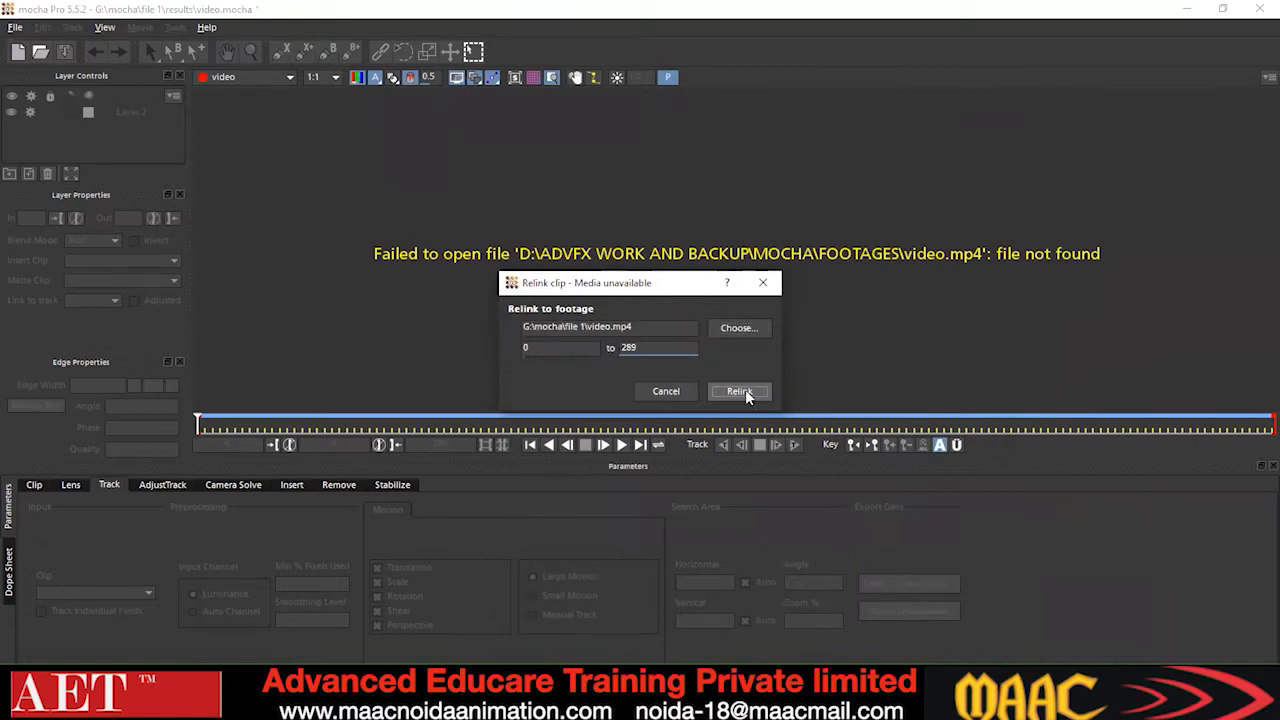
left_click(745, 392)
Play the relinked clip briefly, return to frame 0 and examine the existing outline around the laptop screen.
key("space")
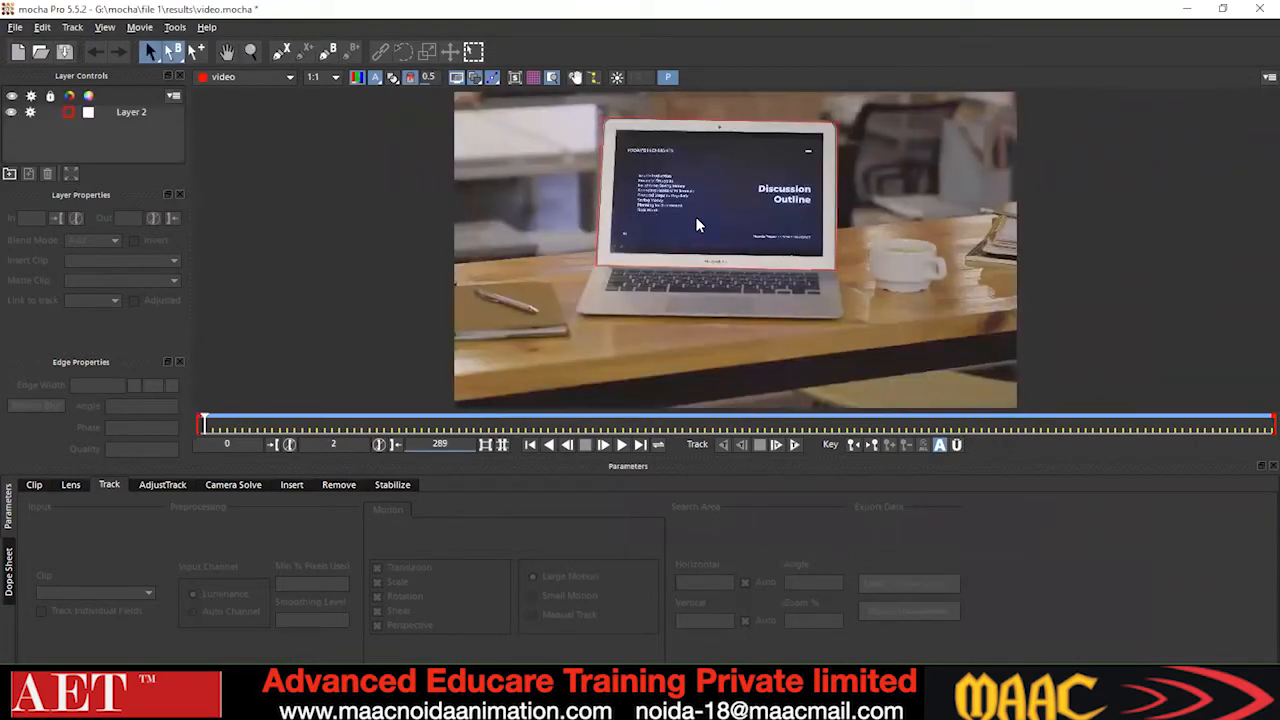
left_click_drag(205, 424, 191, 425)
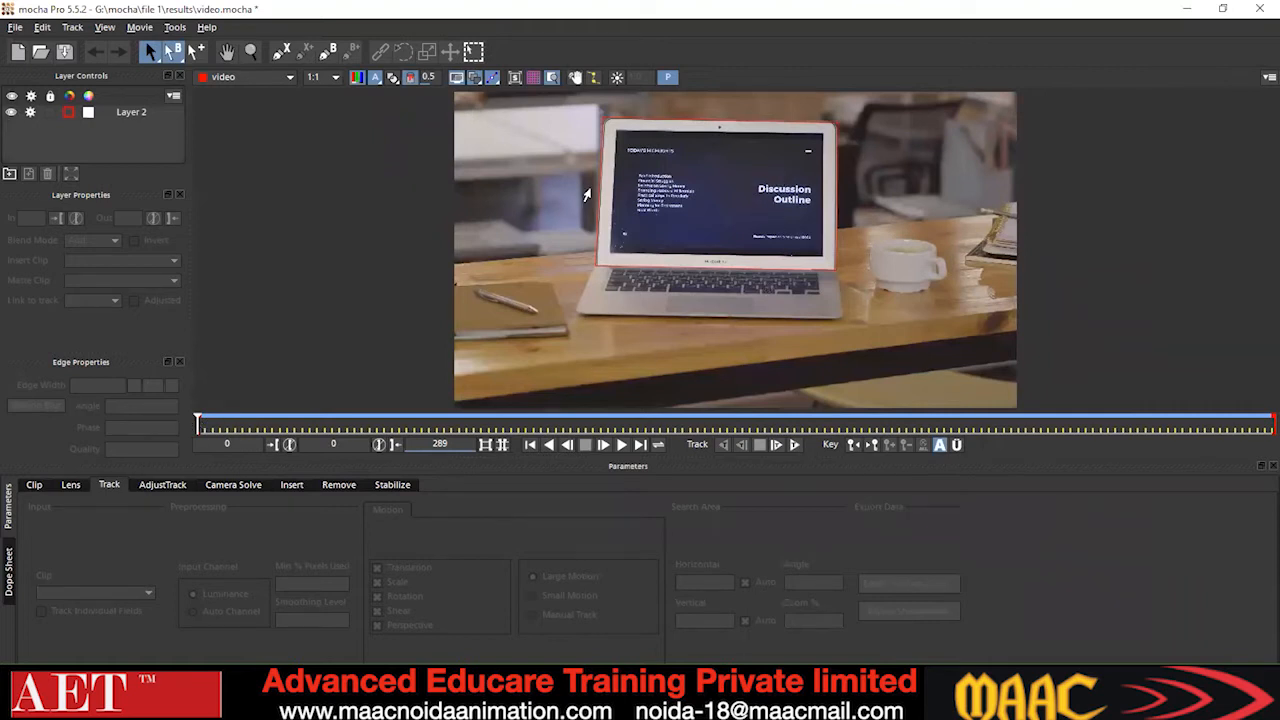
scroll(643, 207, "up", 3)
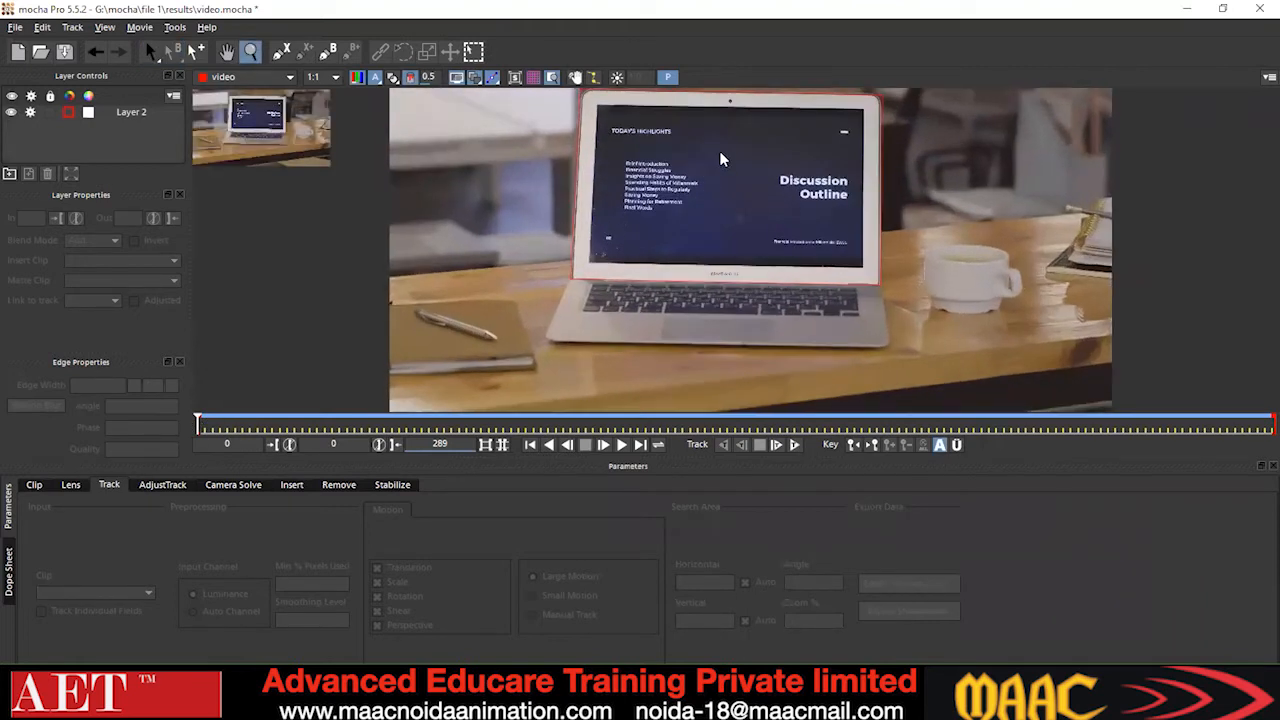
scroll(768, 124, "down", 1)
scroll(768, 124, "up", 1)
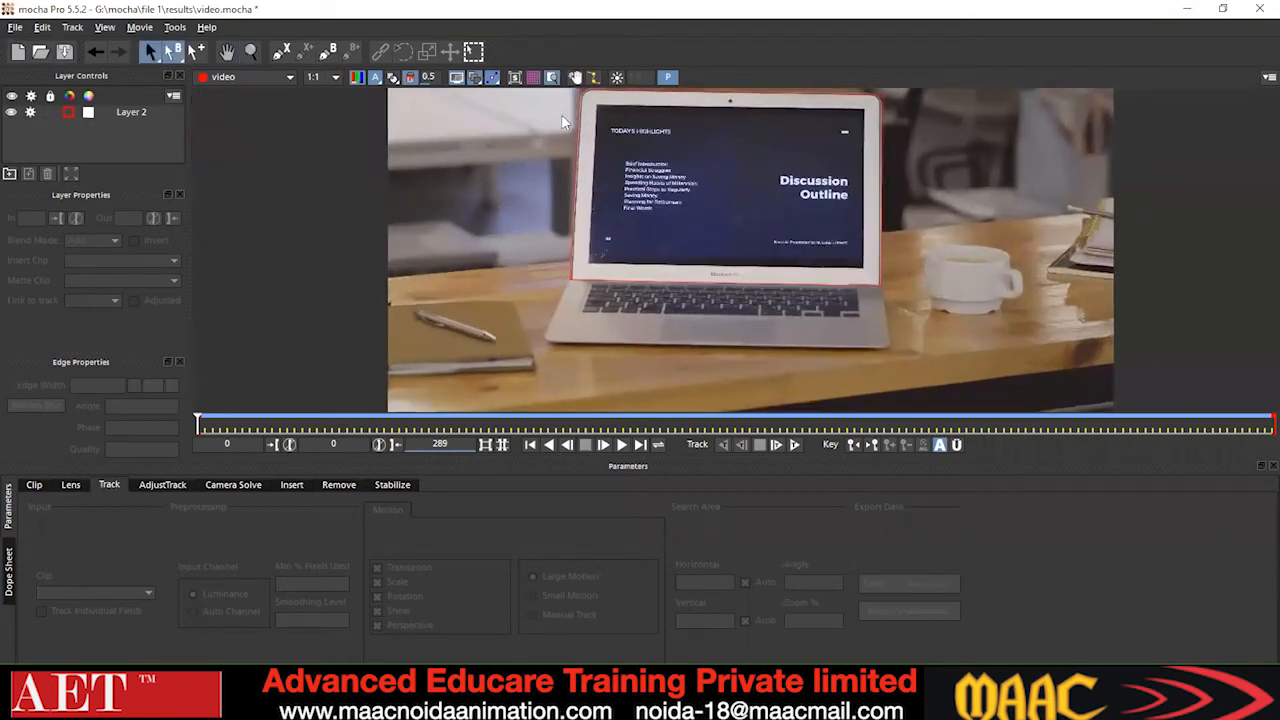
key("Right")
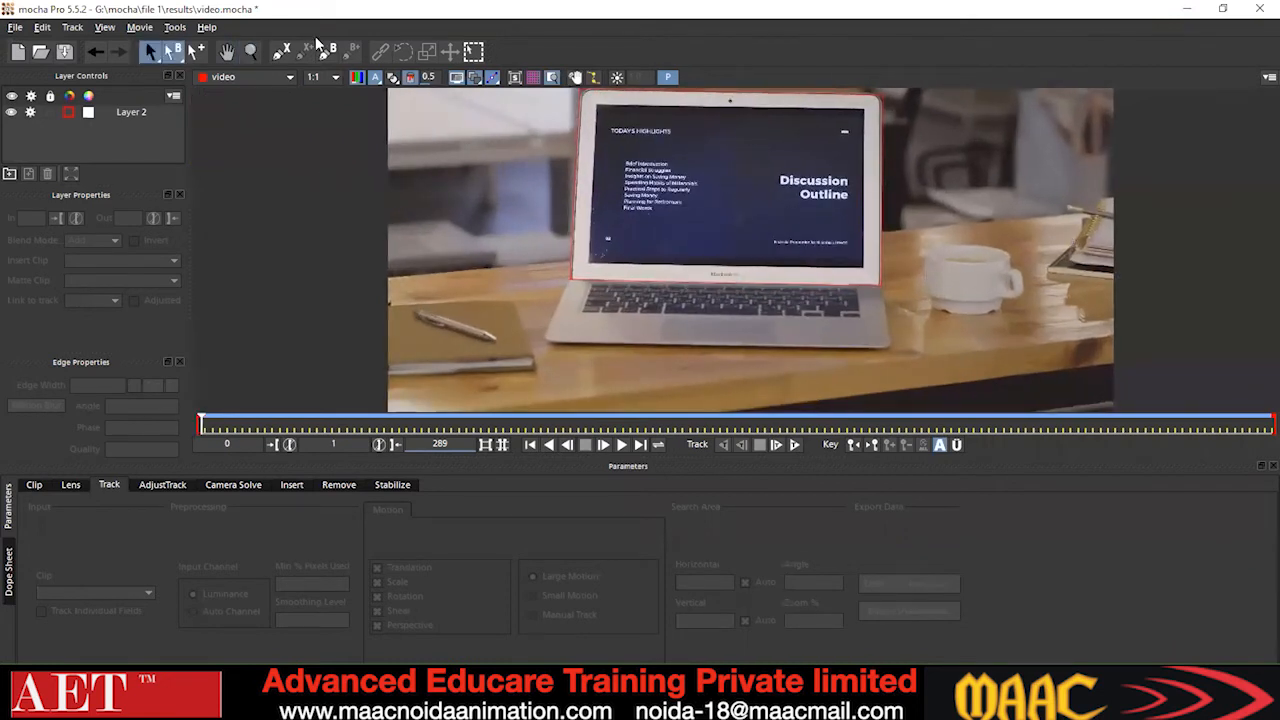
left_click(197, 423)
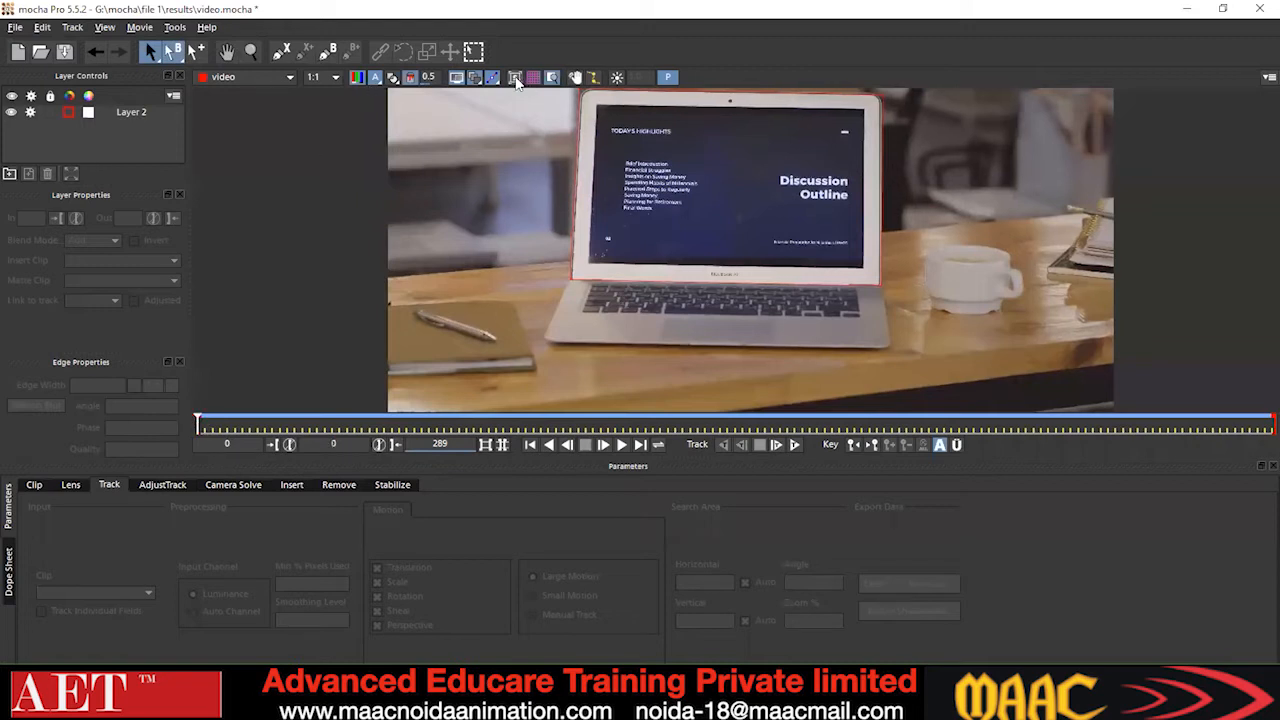
Select the laptop spline on Layer 2 and align the four corners of its planar surface with the laptop's display.
right_click(576, 247)
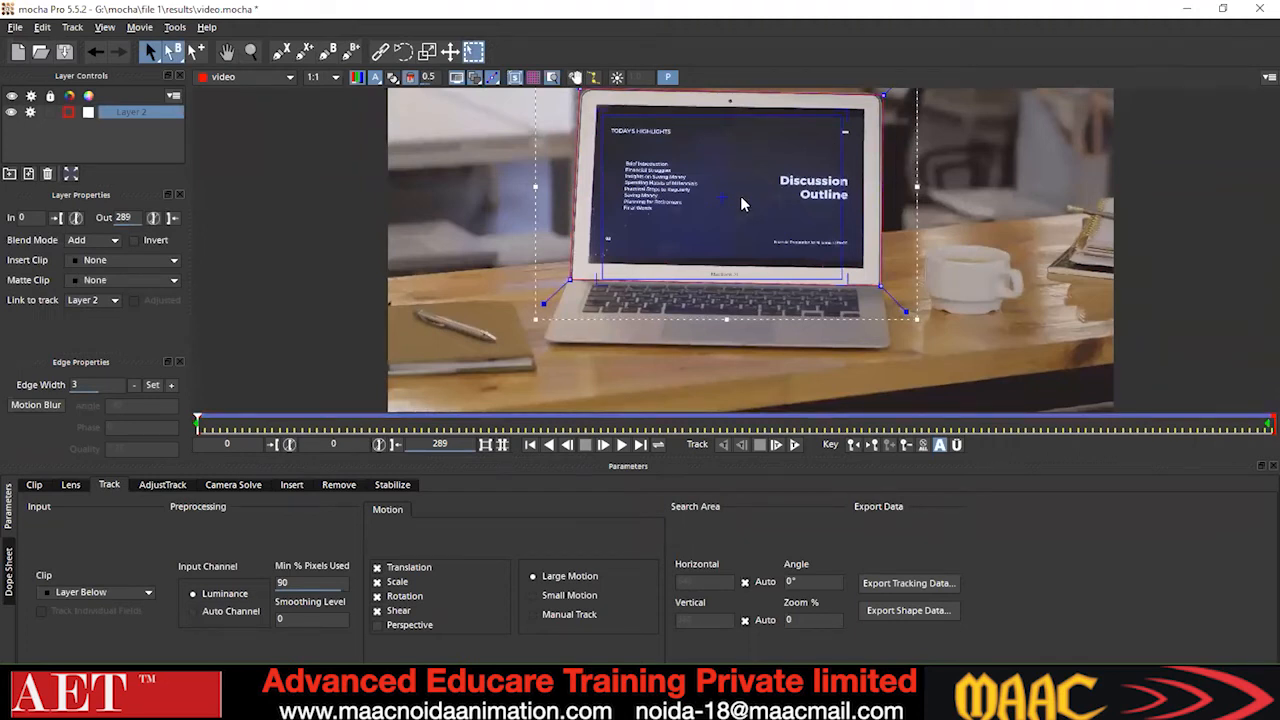
key("z")
left_click_drag(750, 212, 772, 198)
key("z")
left_click_drag(903, 158, 908, 152)
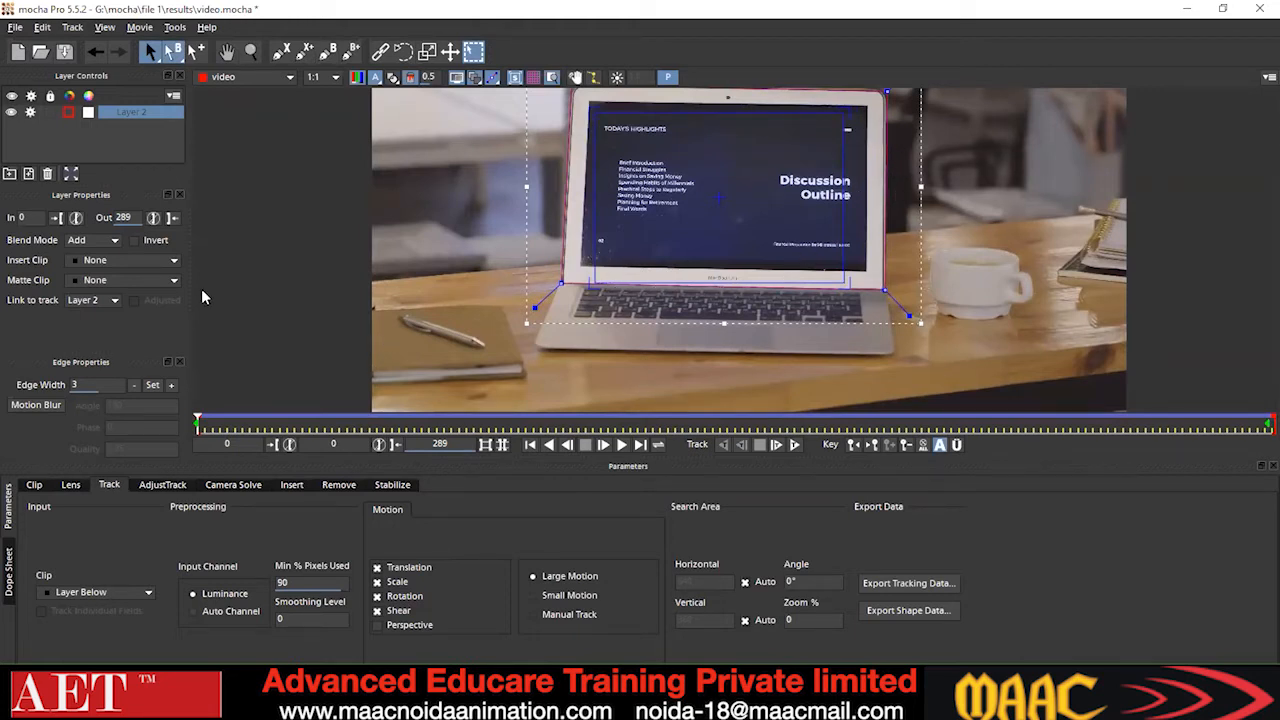
left_click_drag(591, 114, 588, 97)
left_click_drag(846, 114, 864, 105)
left_click_drag(850, 283, 868, 266)
left_click_drag(593, 284, 577, 269)
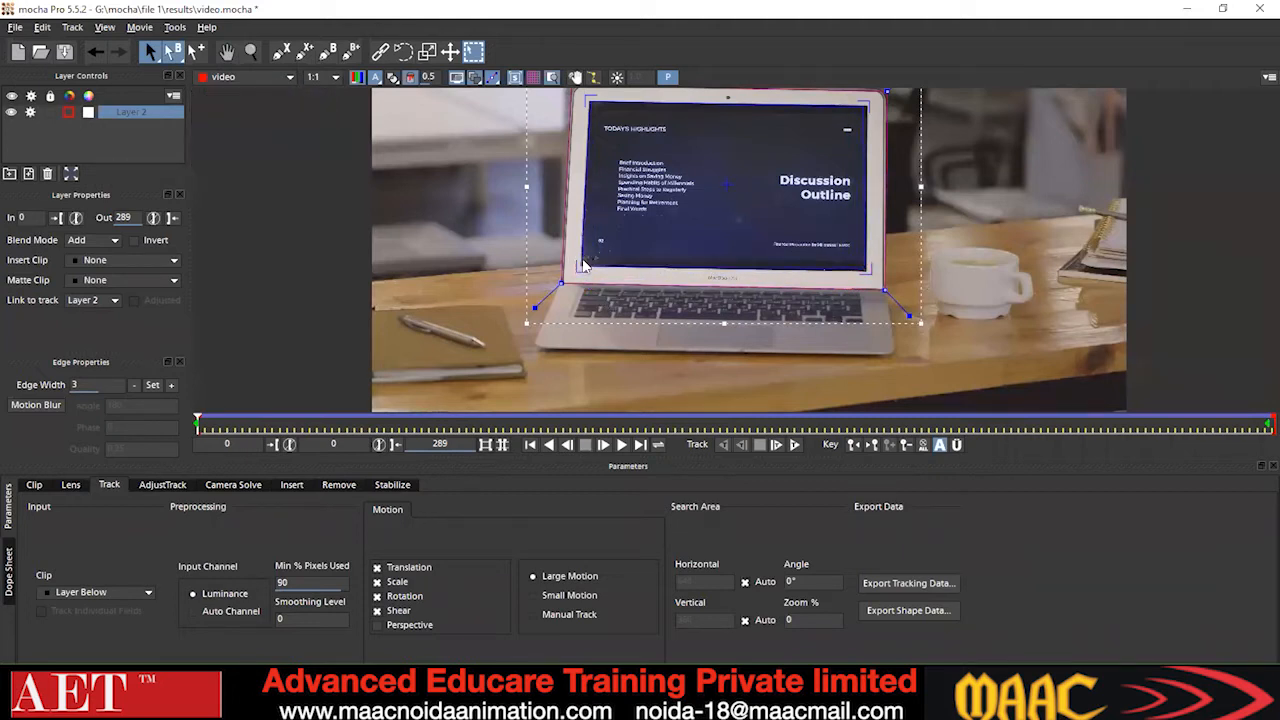
Fine-tune the planar surface's corners against the display edges, then deselect the layer and scrub forward through the tracked clip.
left_click_drag(589, 100, 588, 100)
left_click_drag(866, 267, 867, 267)
left_click_drag(588, 100, 589, 100)
left_click_drag(866, 98, 875, 100)
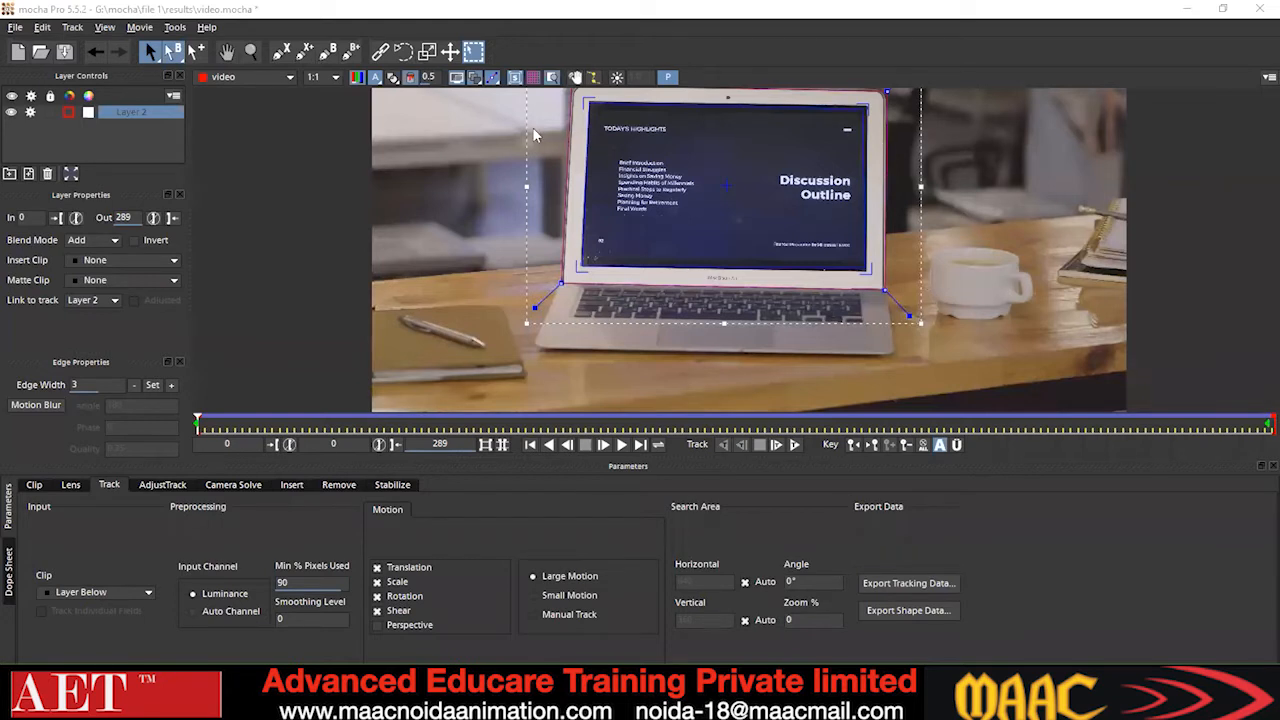
left_click(476, 160)
left_click_drag(196, 423, 561, 400)
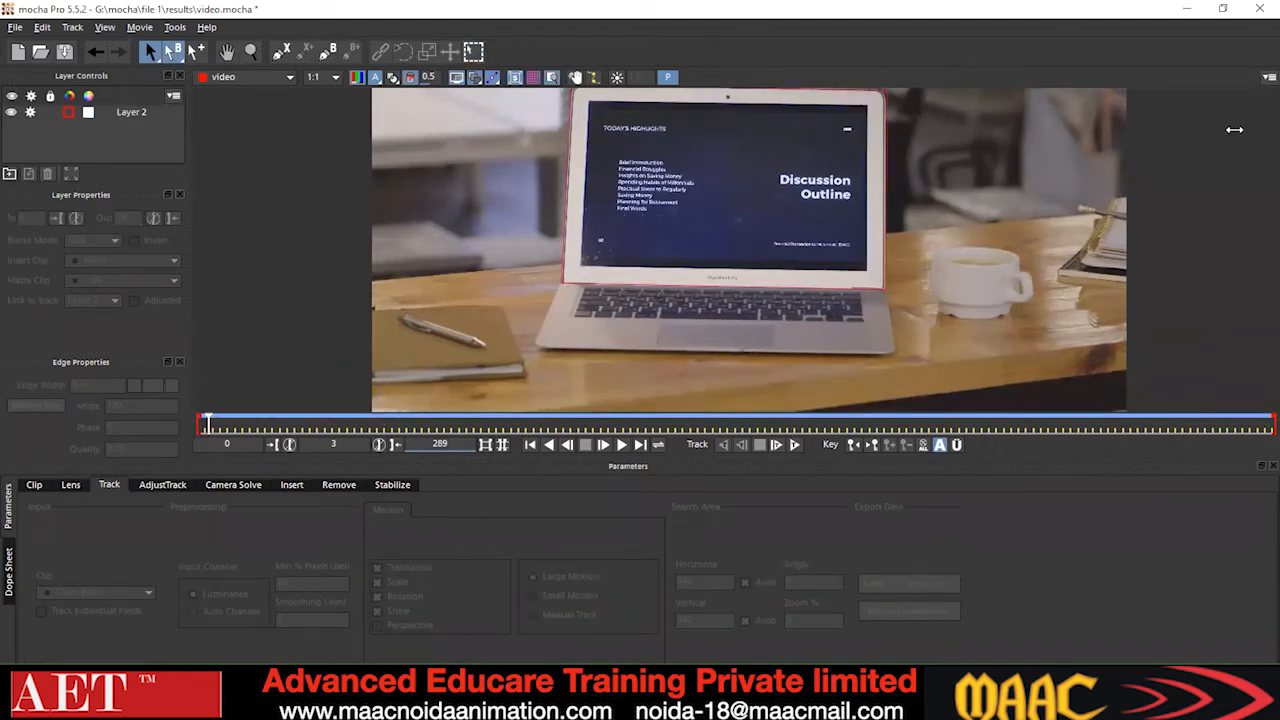
Create a new project from video.mp4 in G:\mocha\file 1, discarding the open project's changes and overwriting the existing project file.
left_click(15, 27)
left_click(38, 48)
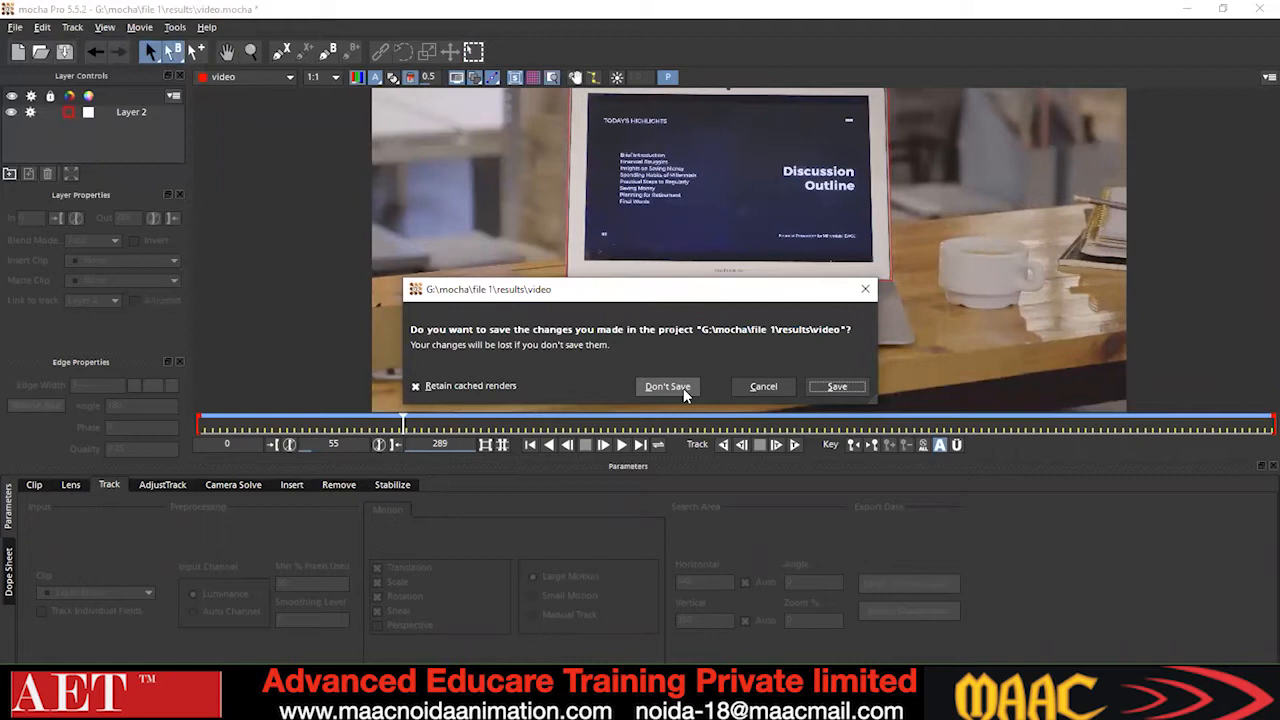
left_click(683, 388)
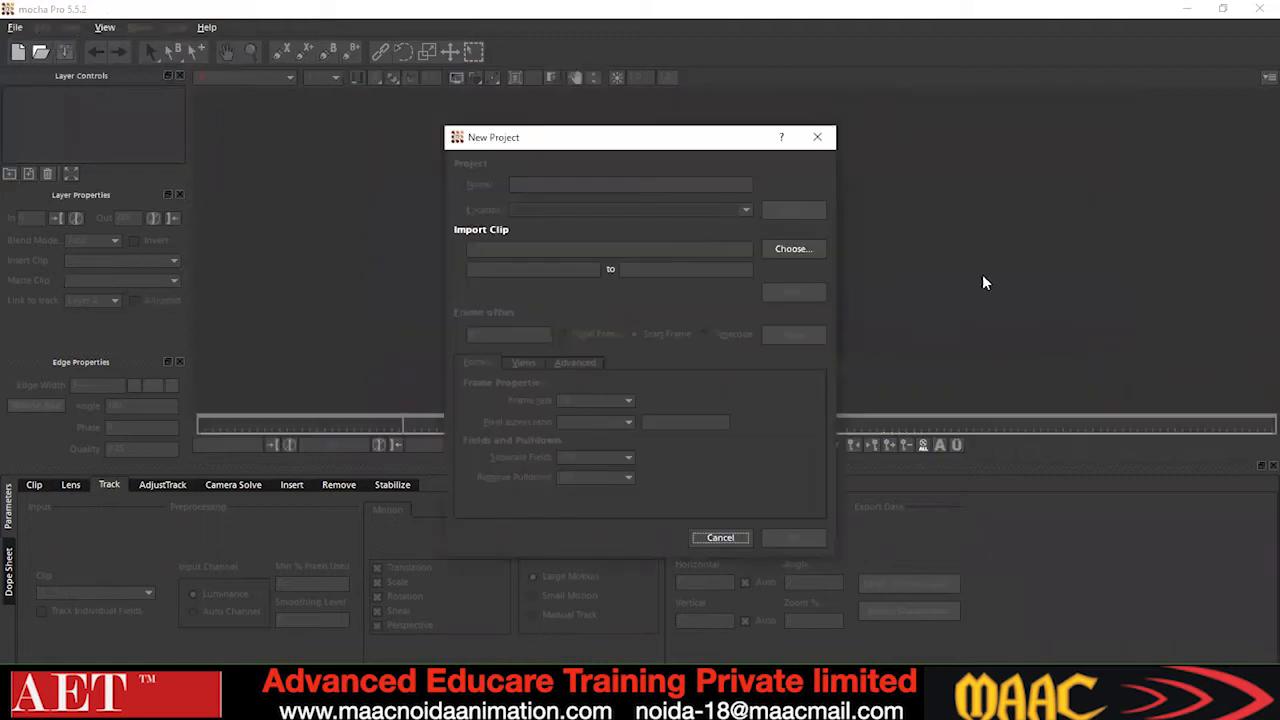
left_click(795, 255)
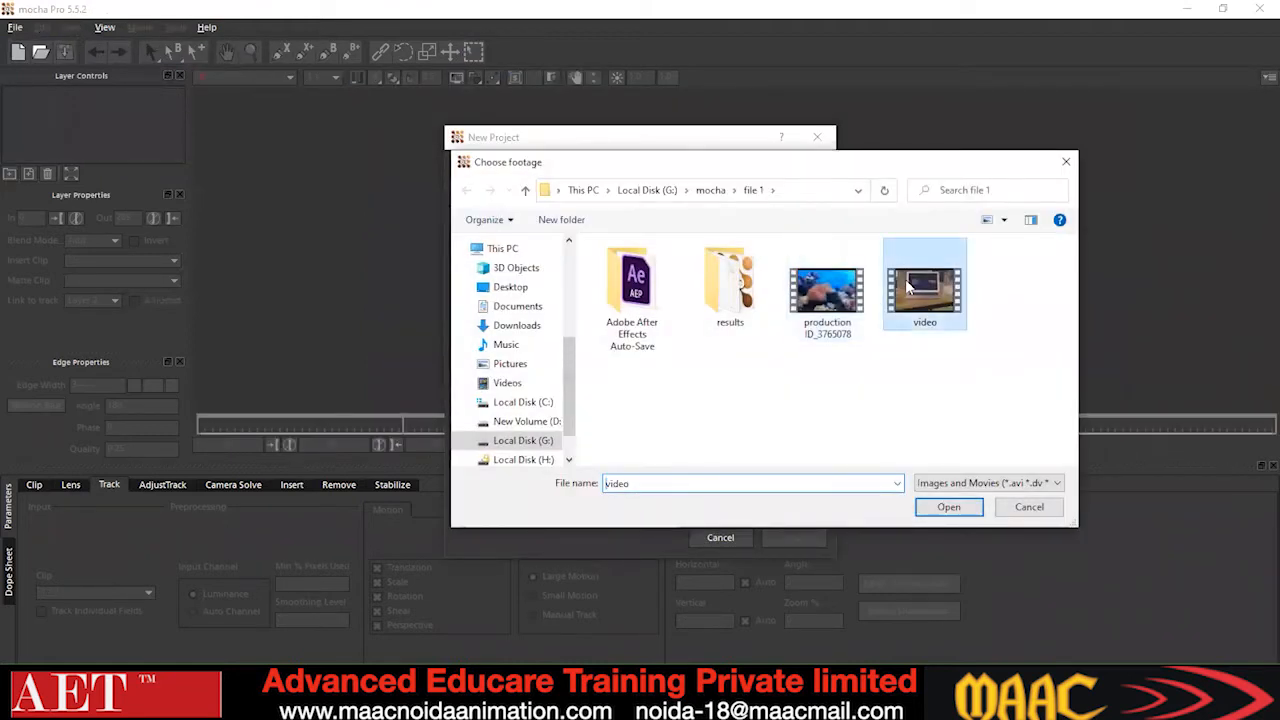
left_click(948, 507)
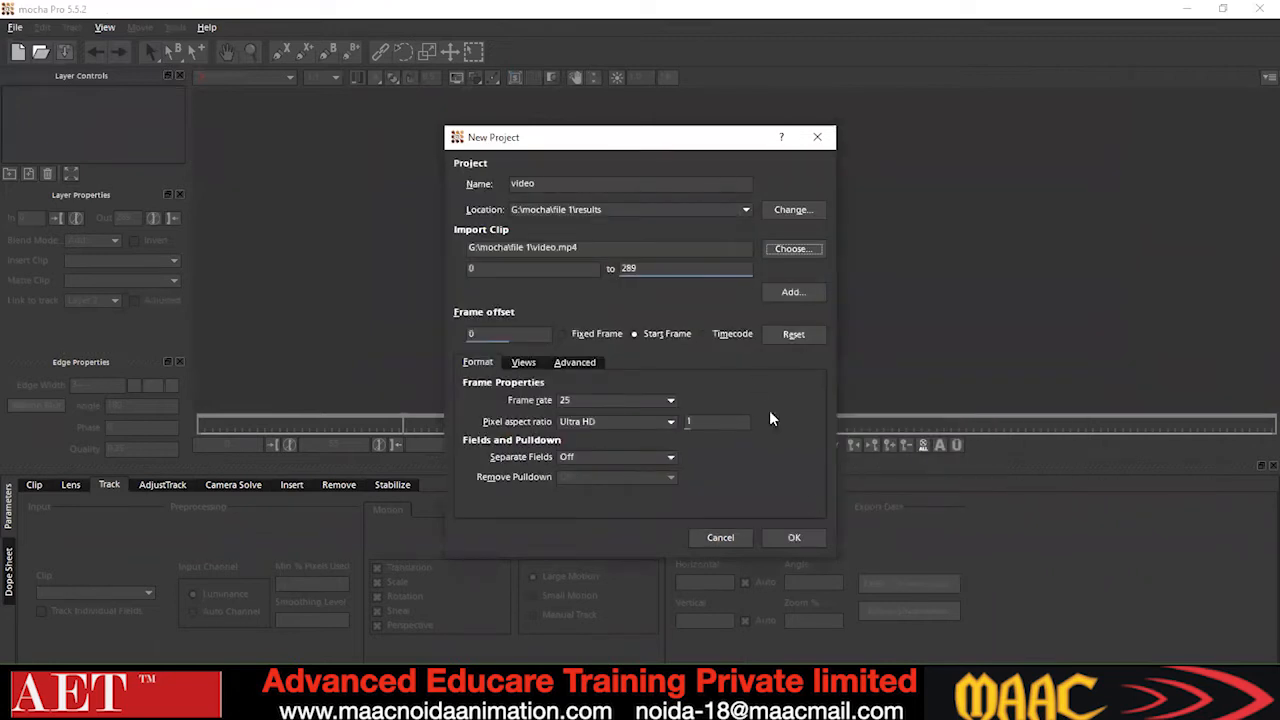
left_click(810, 535)
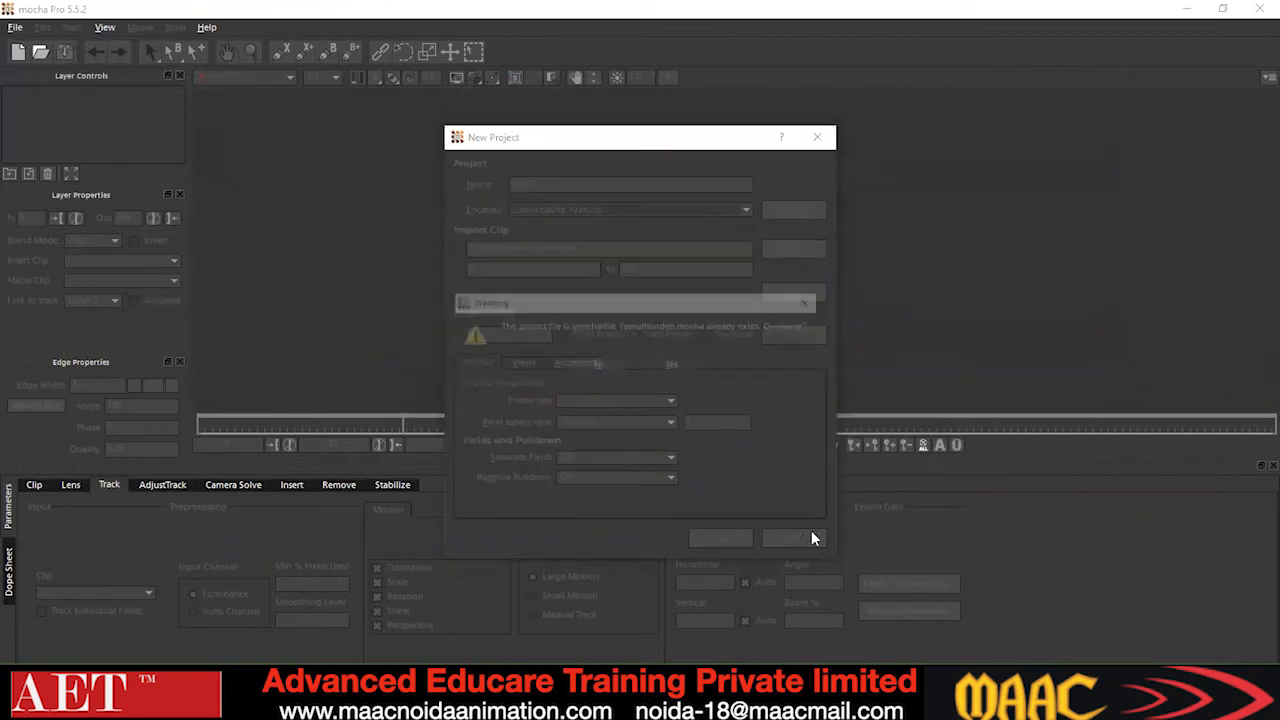
left_click(662, 365)
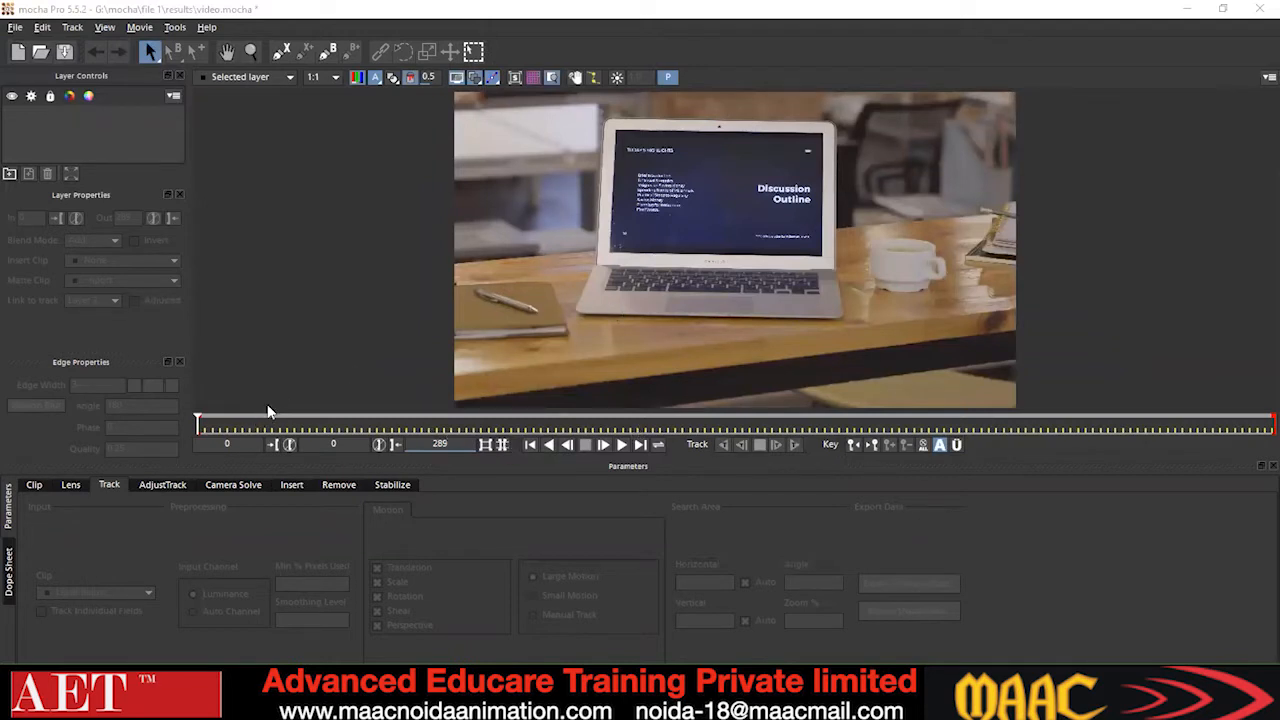
Play the imported clip, then open Comp 1-1 from the Downloads folder and watch the composited laptop screen replacement.
left_click(612, 447)
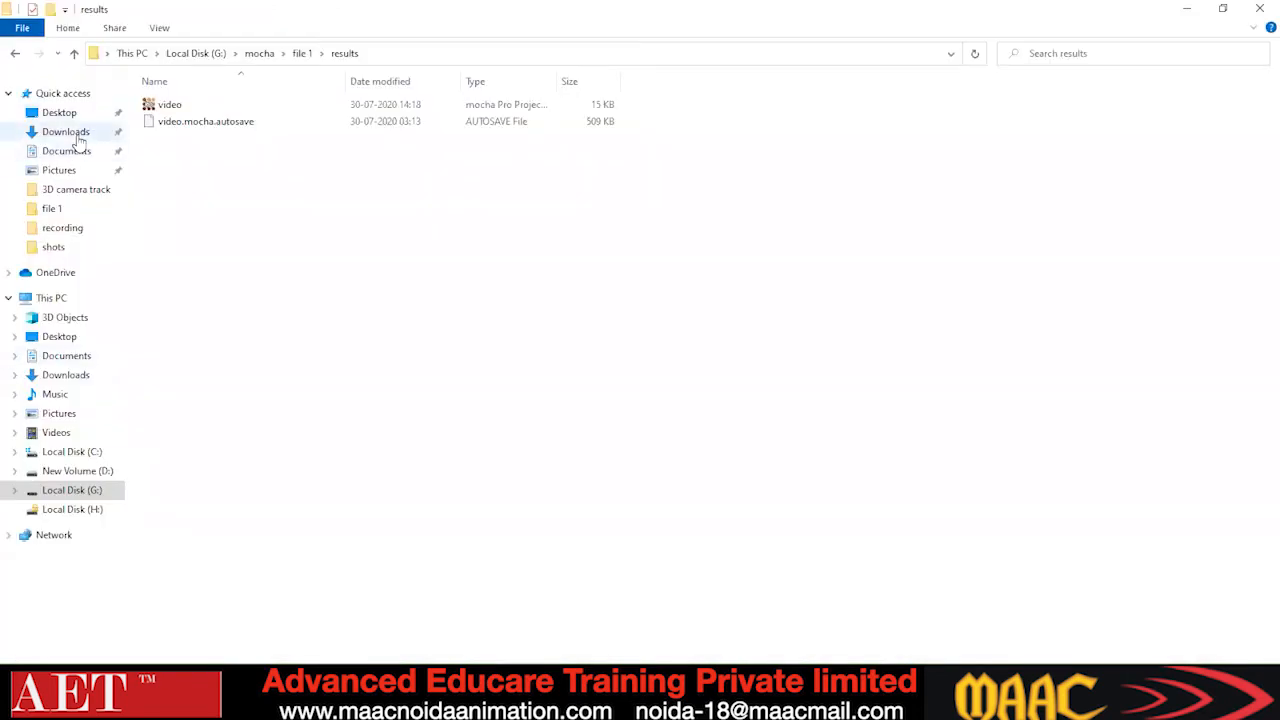
left_click(66, 132)
double_click(200, 147)
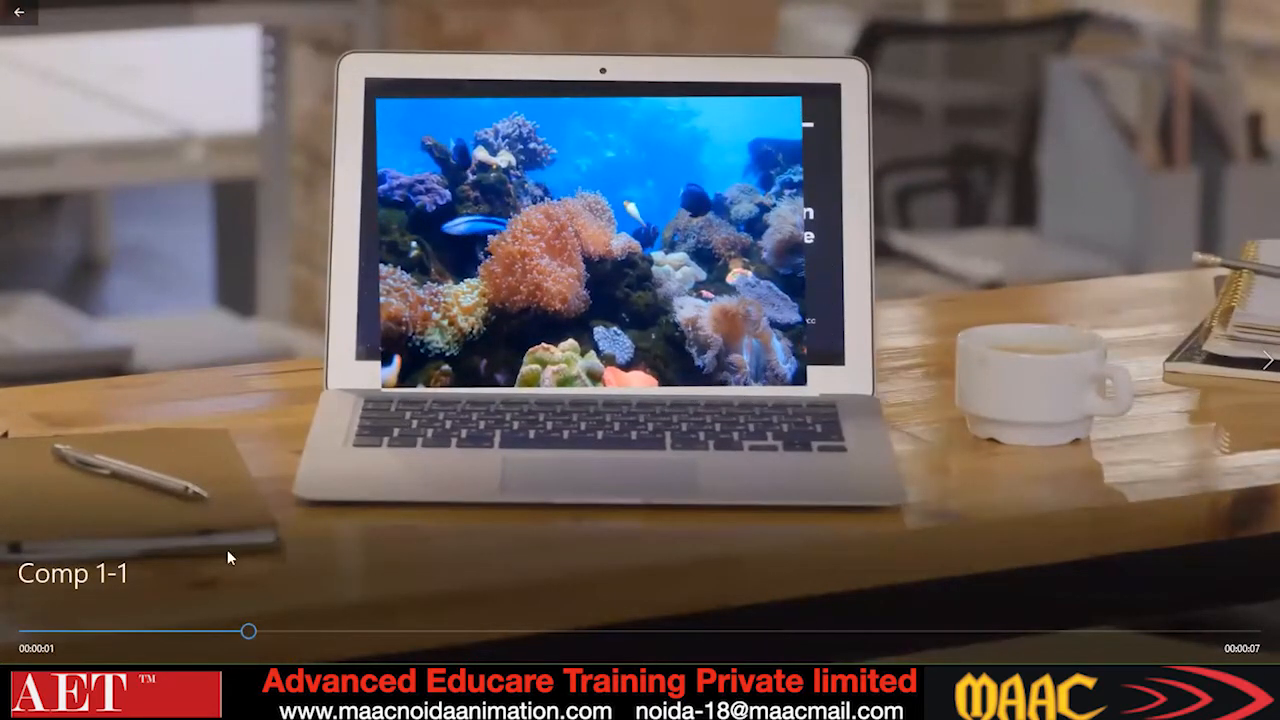
left_click_drag(249, 632, 308, 632)
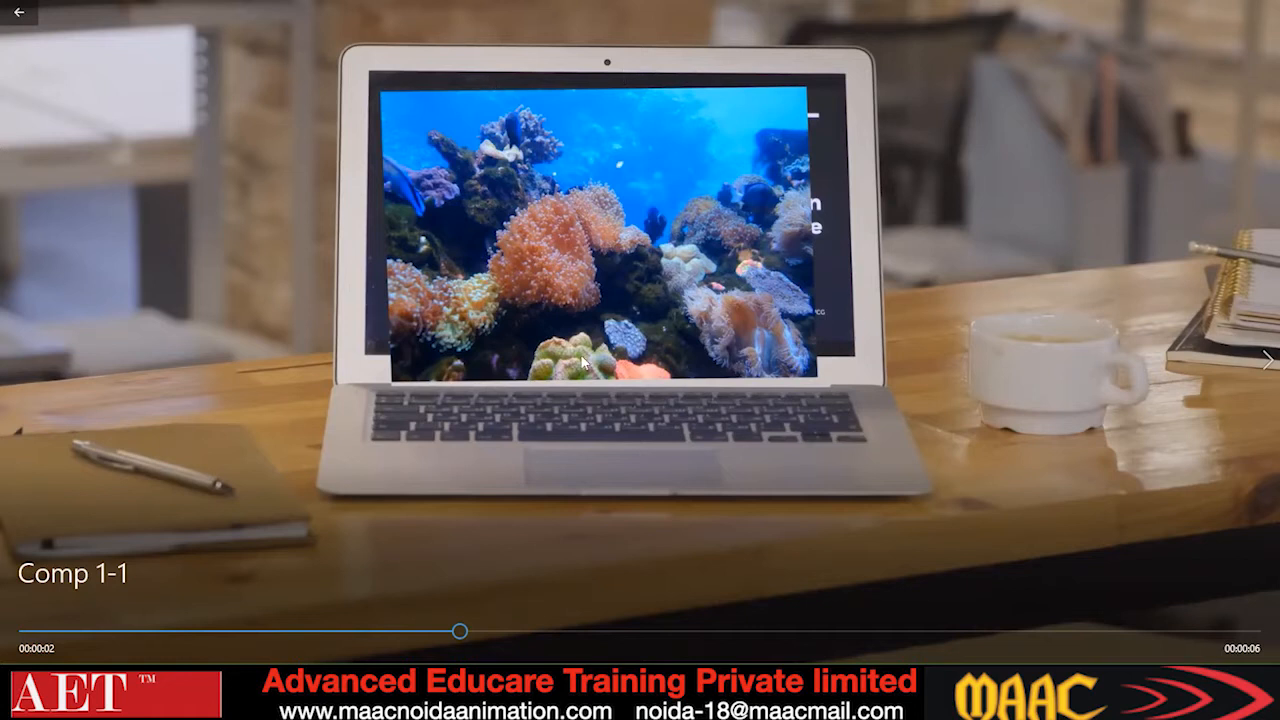
left_click(46, 34)
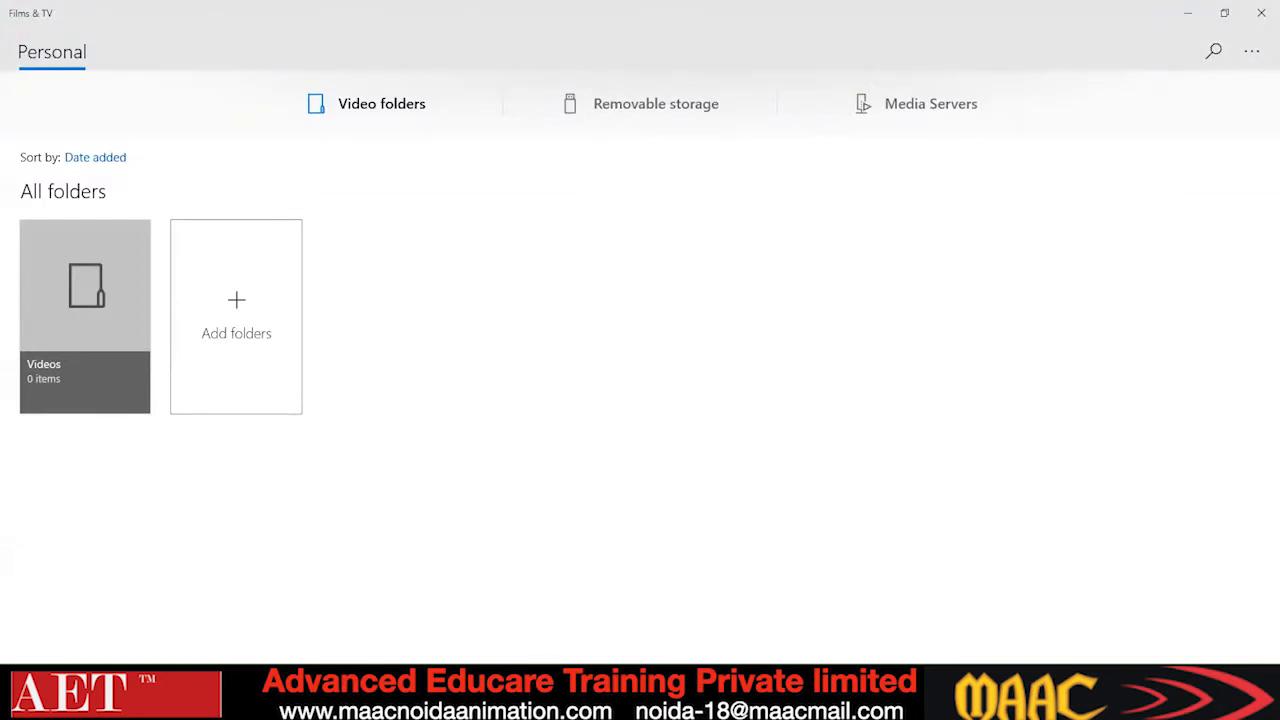
left_click(1188, 13)
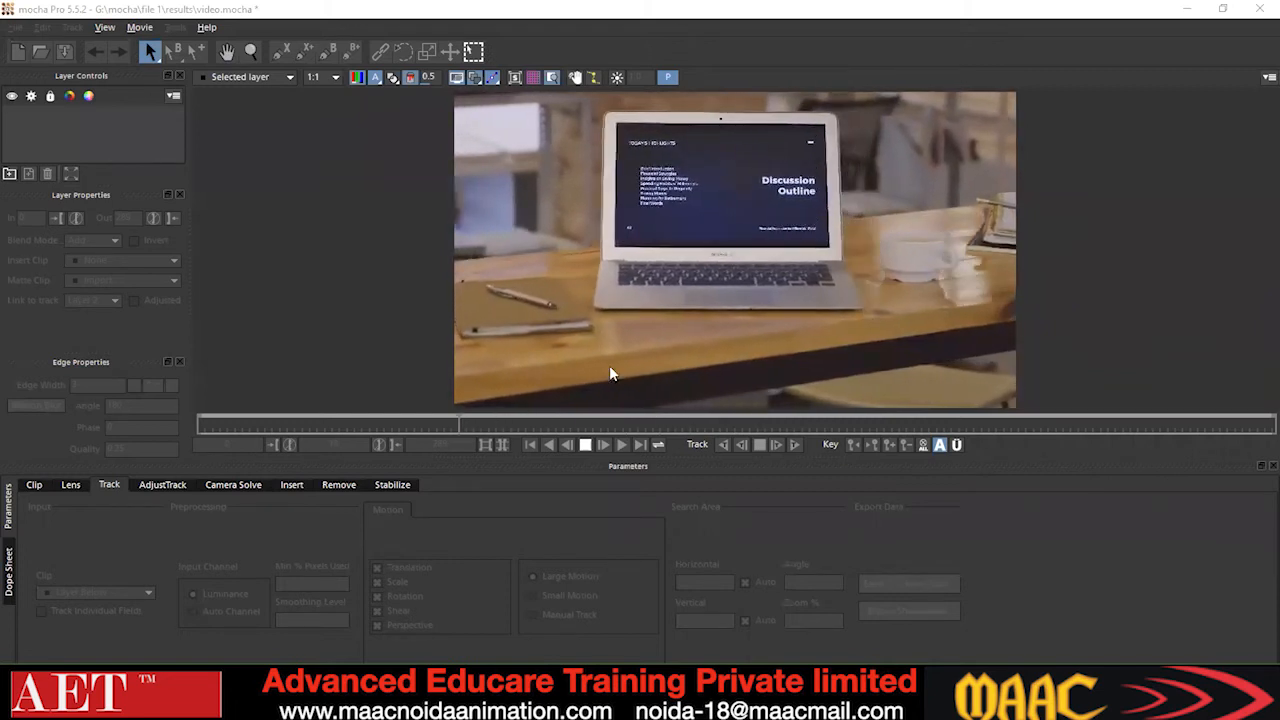
Play the imported clip in mocha Pro, stop it and return to frame 0.
left_click(622, 445)
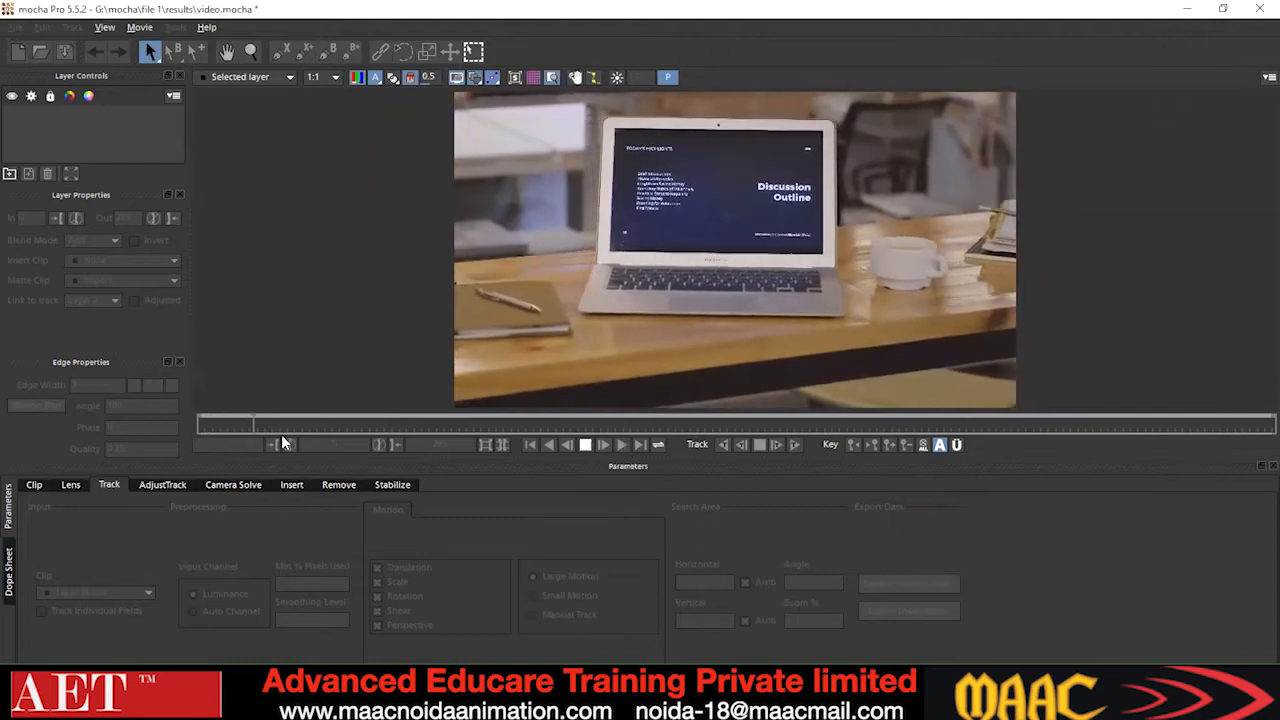
left_click(585, 444)
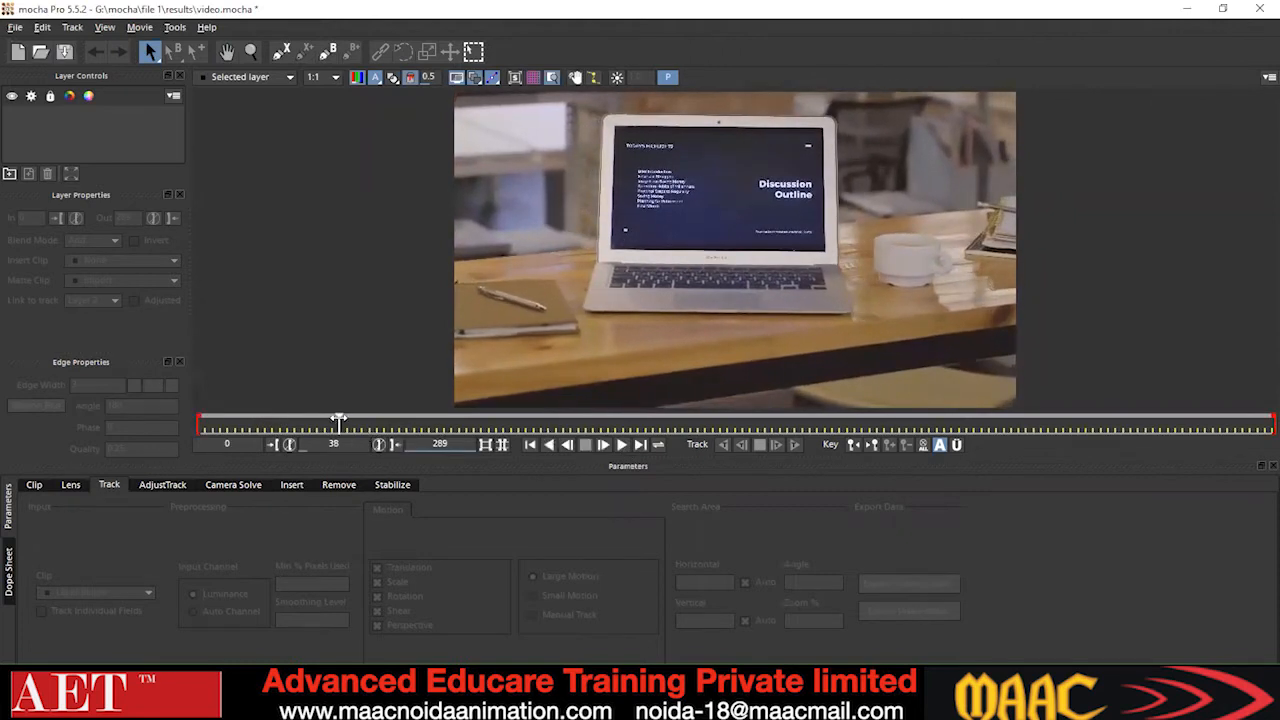
left_click_drag(338, 423, 171, 423)
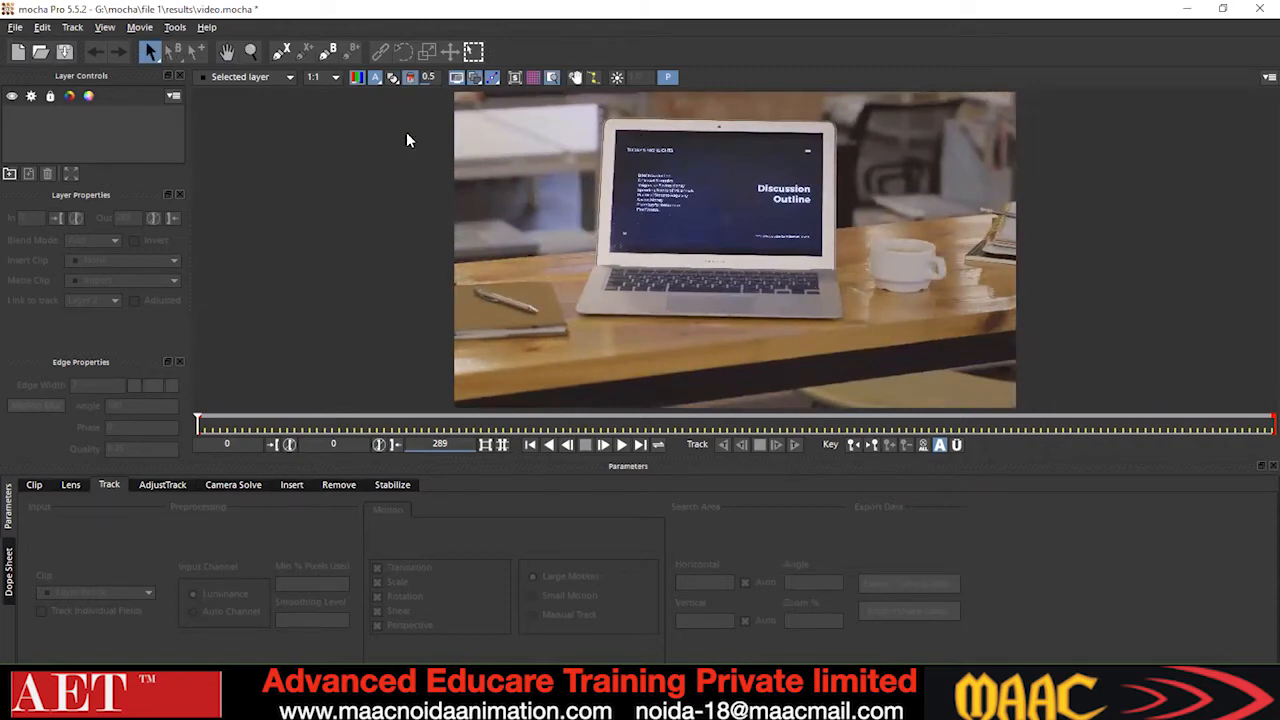
Draw a closed four-point X-Spline around the laptop's screen lid on frame 0, undoing any misplaced first point.
left_click(282, 51)
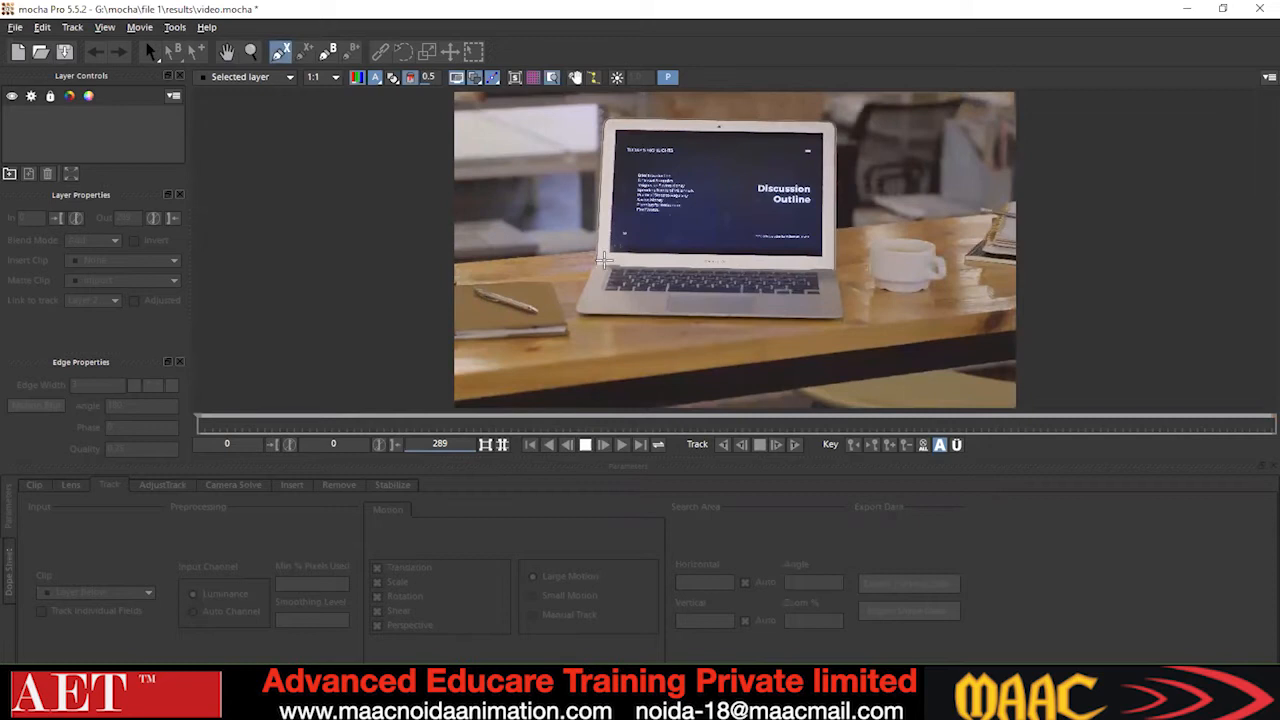
left_click(868, 170)
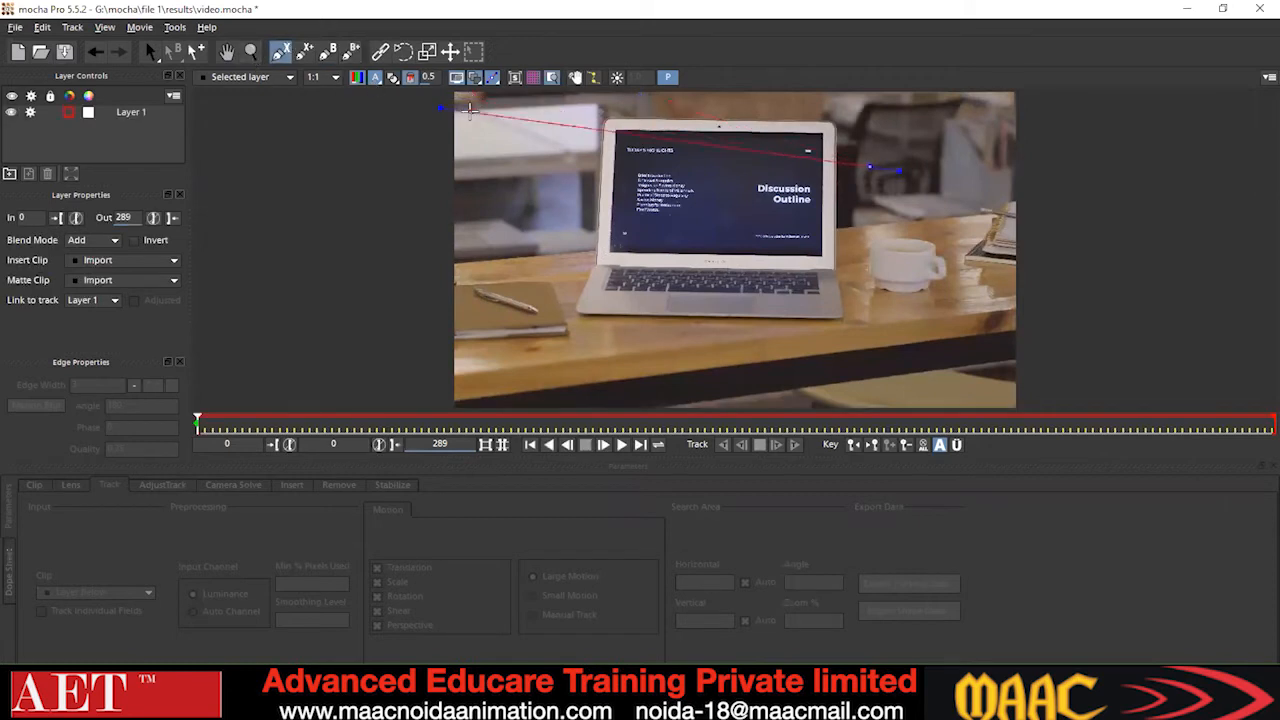
key("ctrl+z")
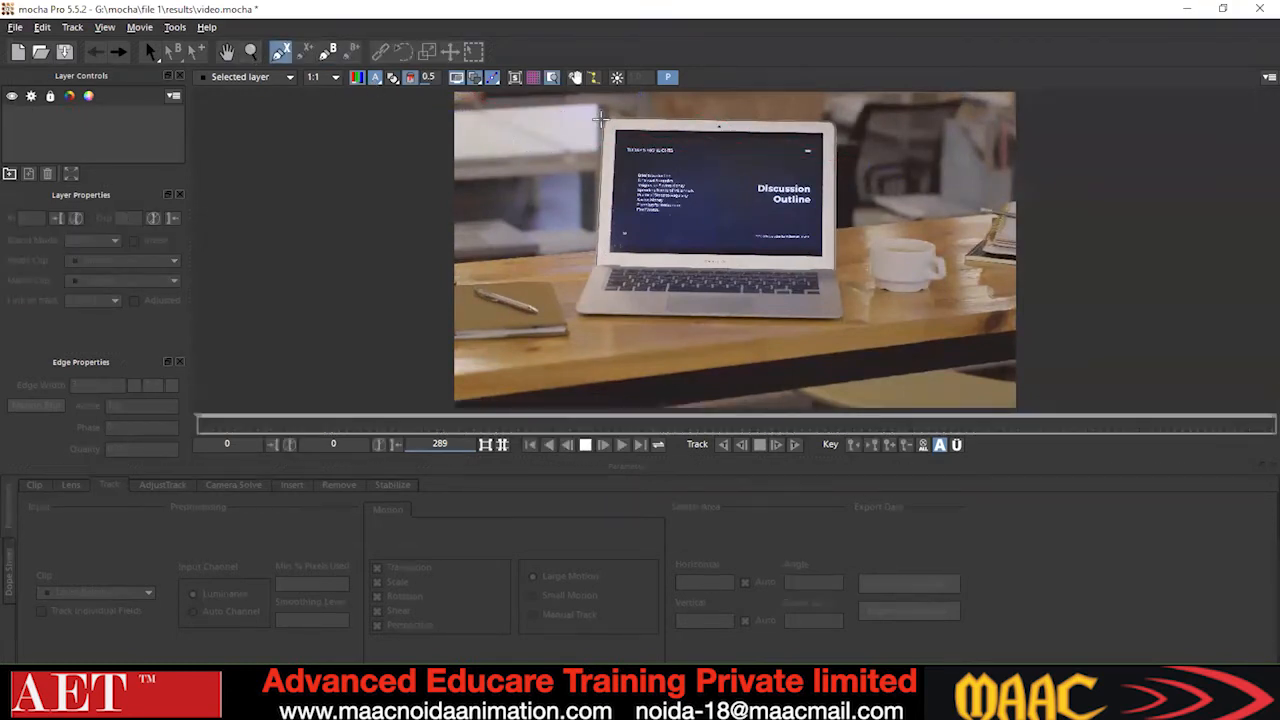
left_click(601, 118)
left_click(597, 259)
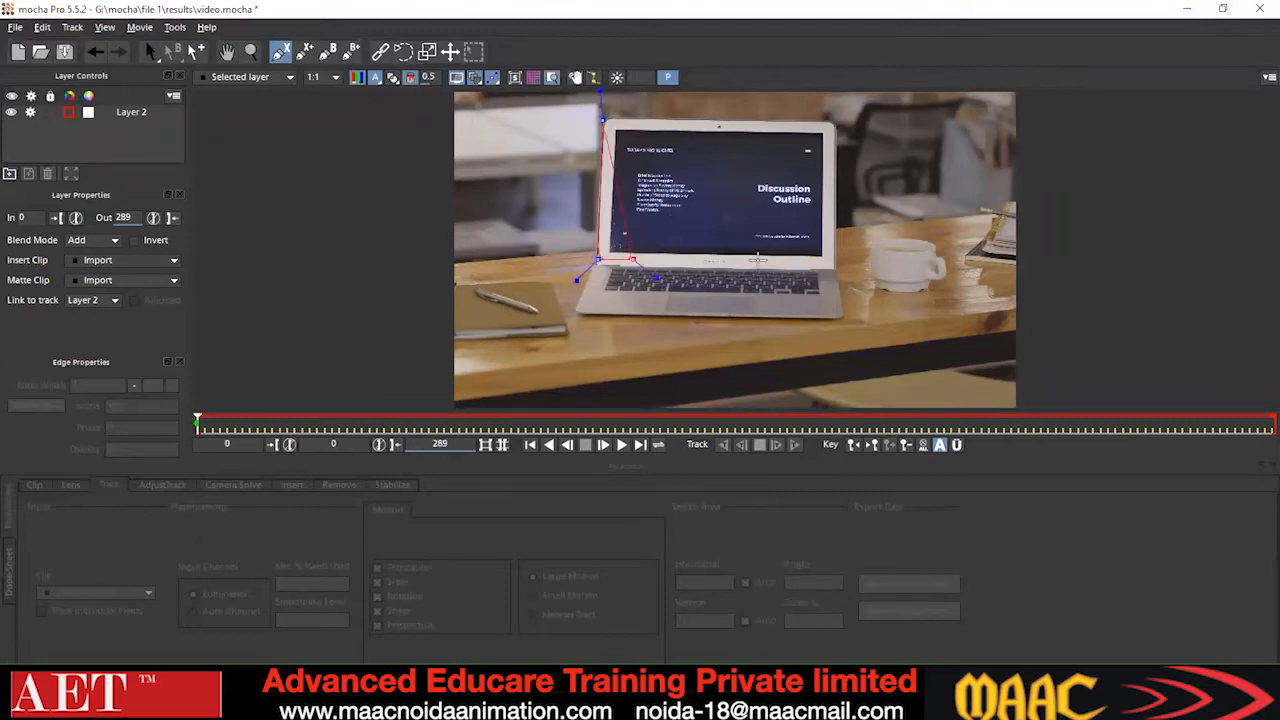
left_click(855, 271)
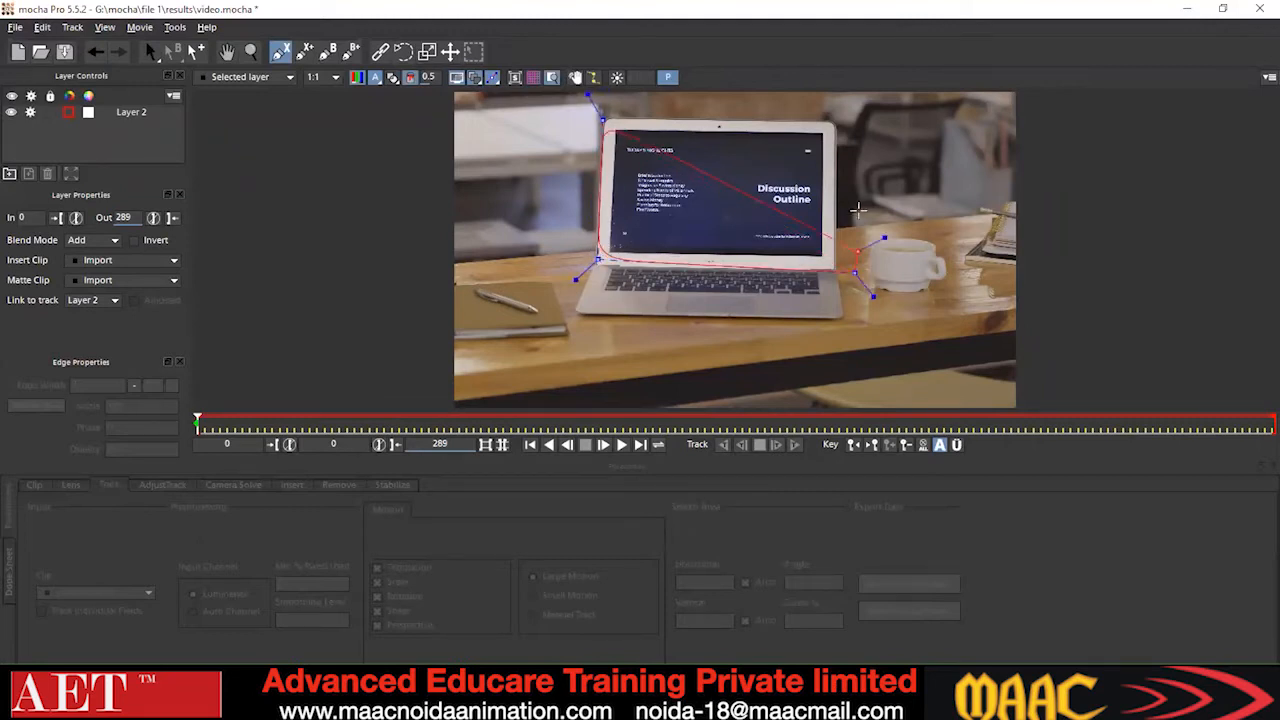
left_click(843, 118)
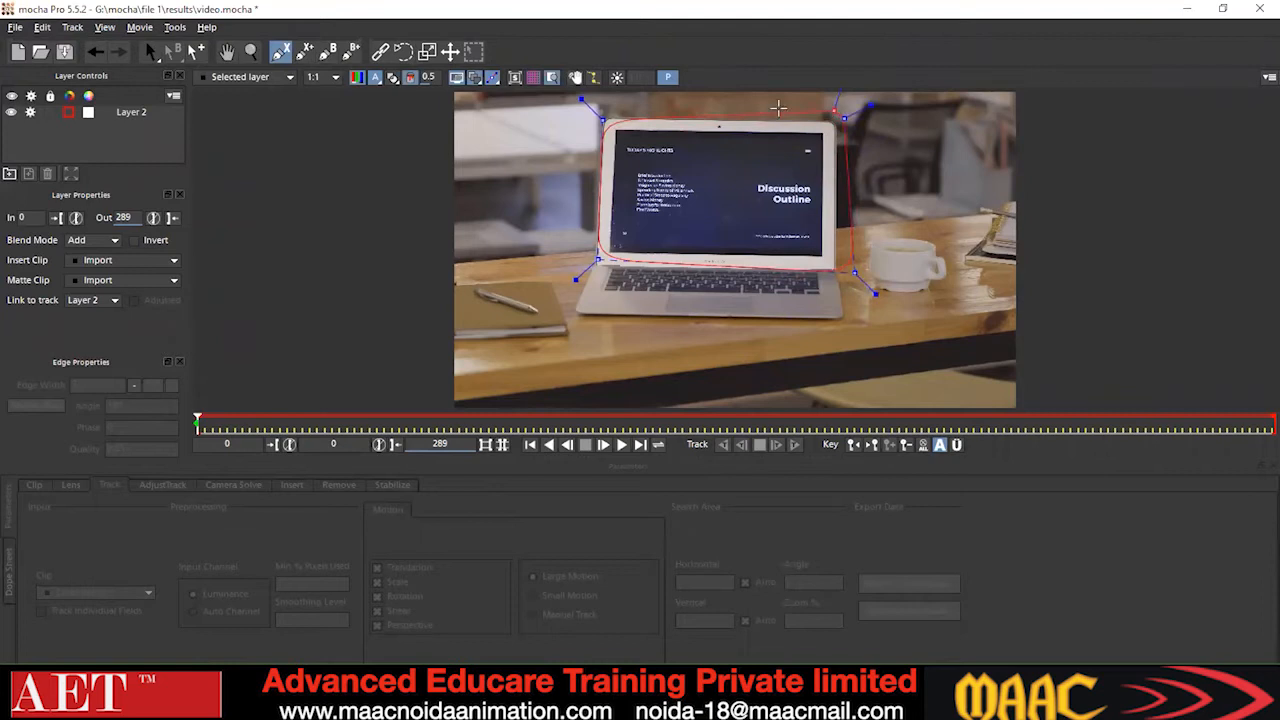
right_click(727, 105)
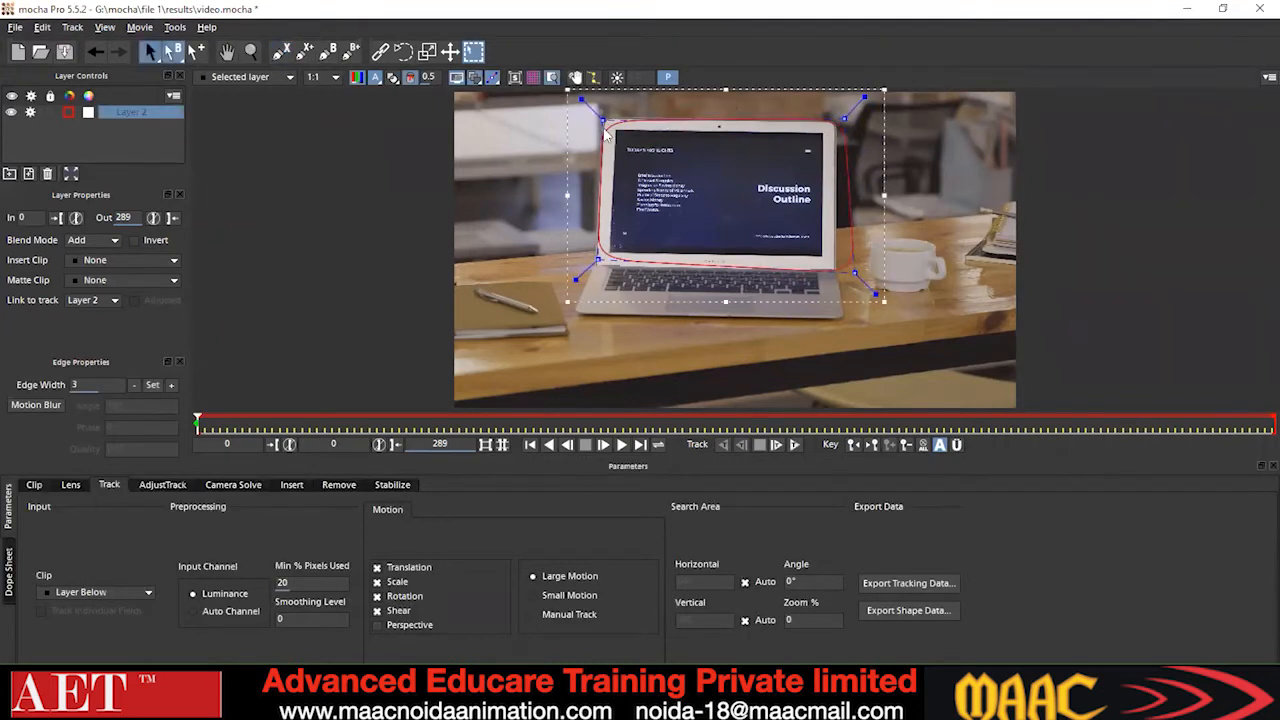
Sharpen the X-Spline's four corners by extending their handles so the edges run straight along the laptop's screen lid.
left_click_drag(601, 118, 595, 111)
left_click_drag(577, 280, 564, 294)
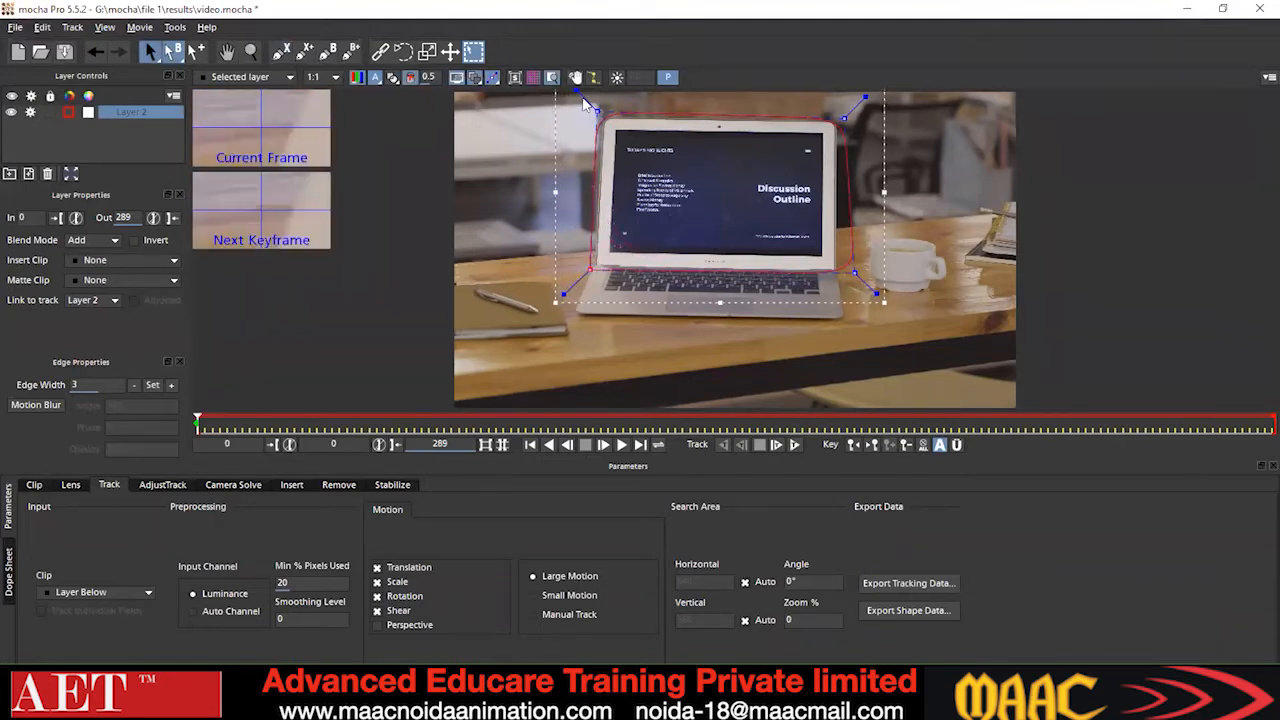
left_click_drag(586, 104, 569, 86)
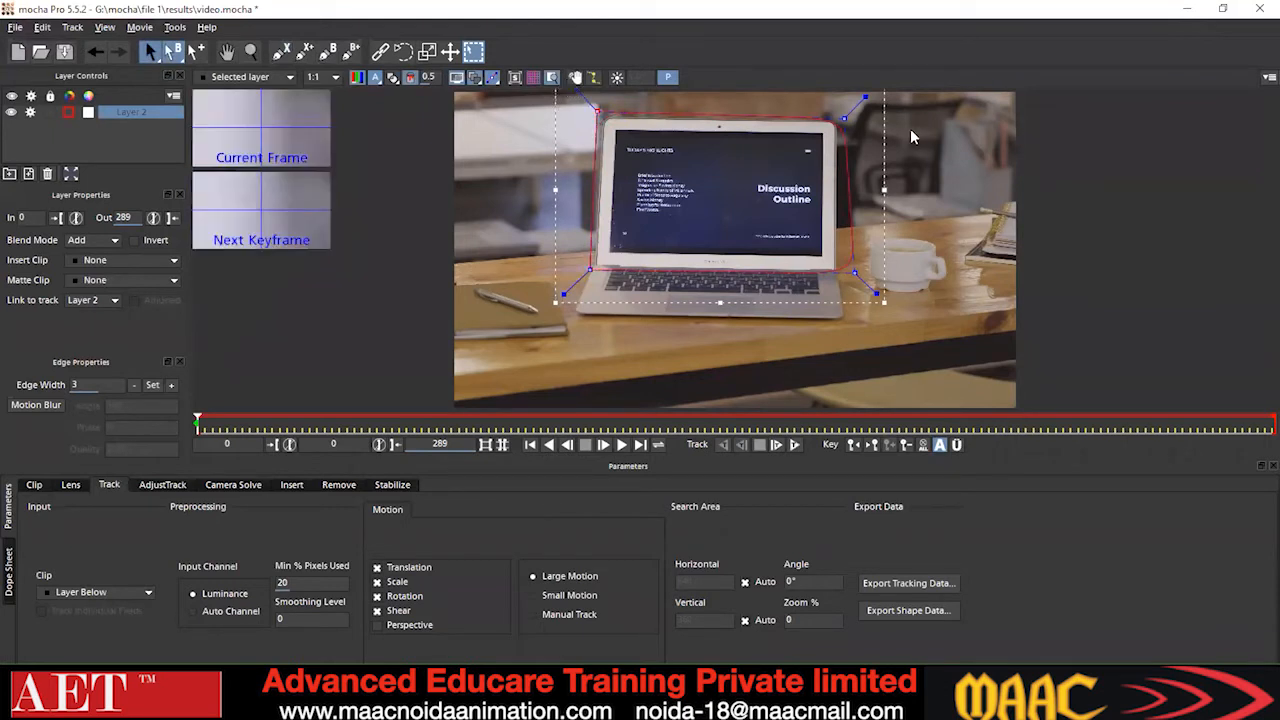
left_click_drag(862, 99, 868, 93)
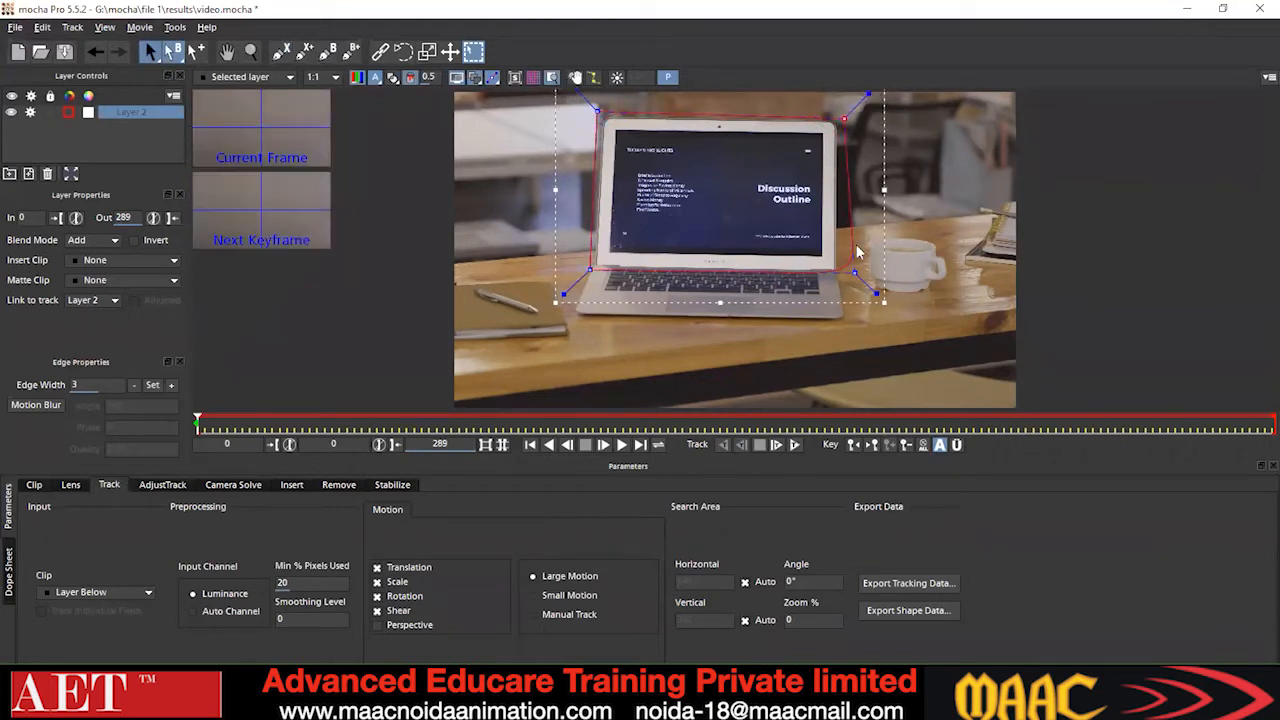
left_click_drag(875, 292, 836, 267)
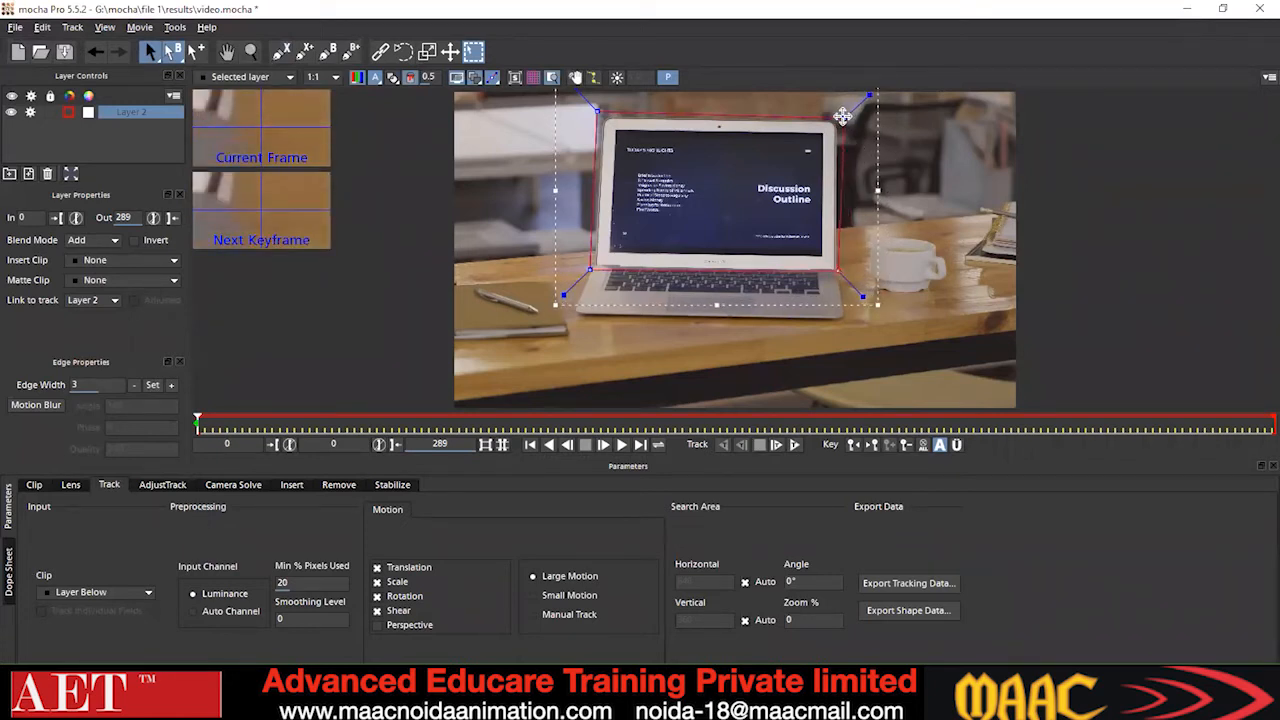
Move the four X-Spline points onto the corners of the laptop's screen lid.
left_click_drag(845, 118, 836, 120)
left_click_drag(598, 112, 603, 118)
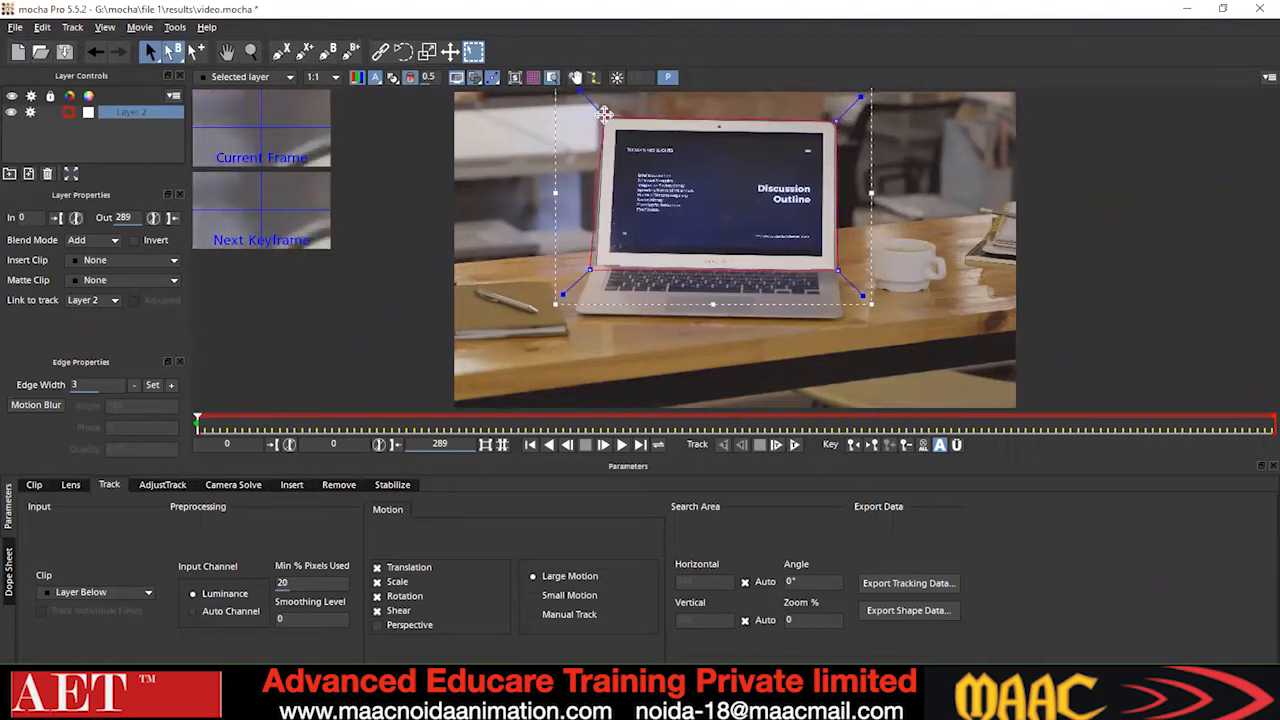
left_click_drag(581, 268, 592, 268)
left_click_drag(835, 270, 831, 268)
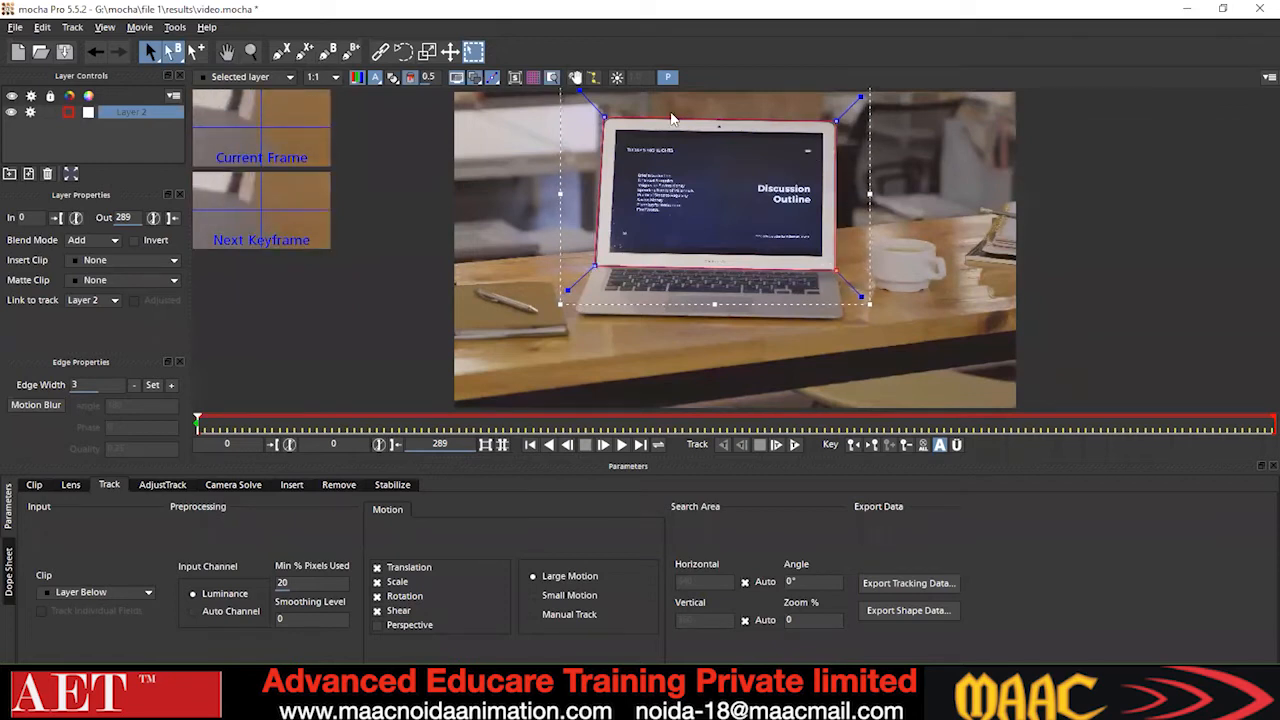
Fine-tune the X-Spline's two upper points and lower-right point so the outline hugs the lid's edges.
left_click(598, 118)
left_click_drag(598, 118, 598, 118)
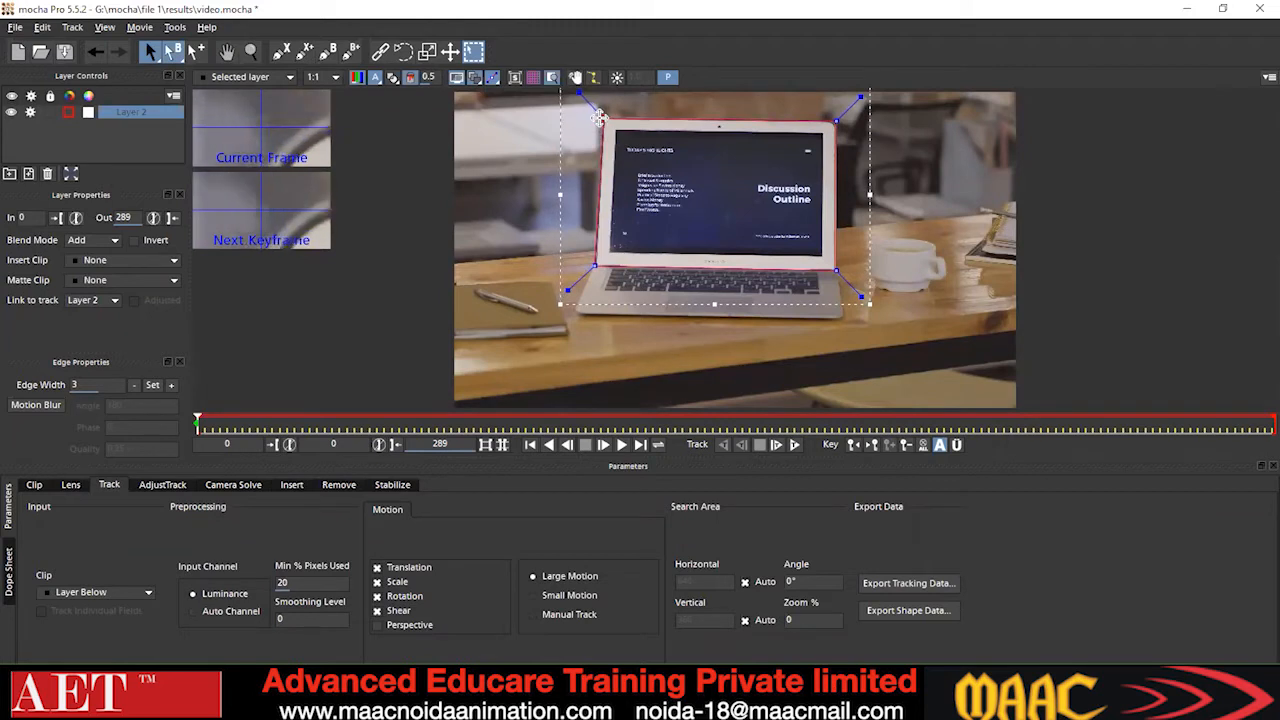
left_click(836, 120)
left_click_drag(836, 120, 834, 120)
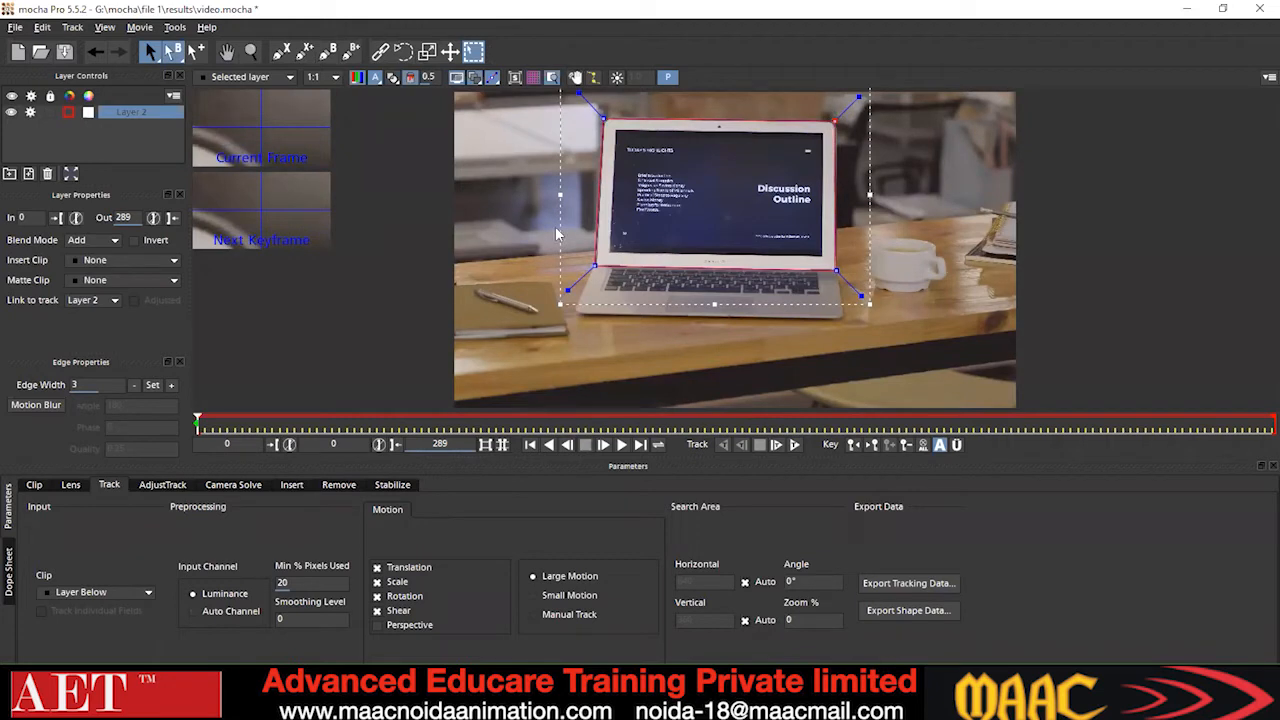
left_click(838, 270)
left_click_drag(839, 270, 837, 270)
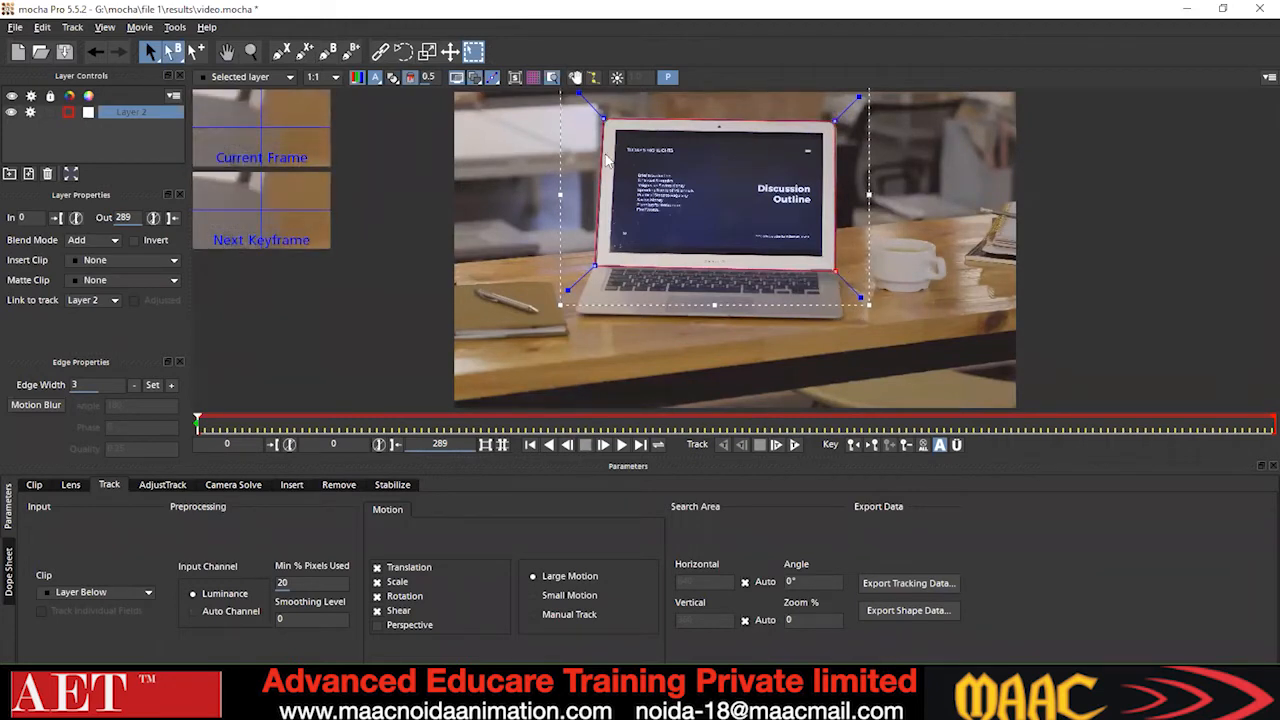
left_click(599, 118)
left_click(840, 118)
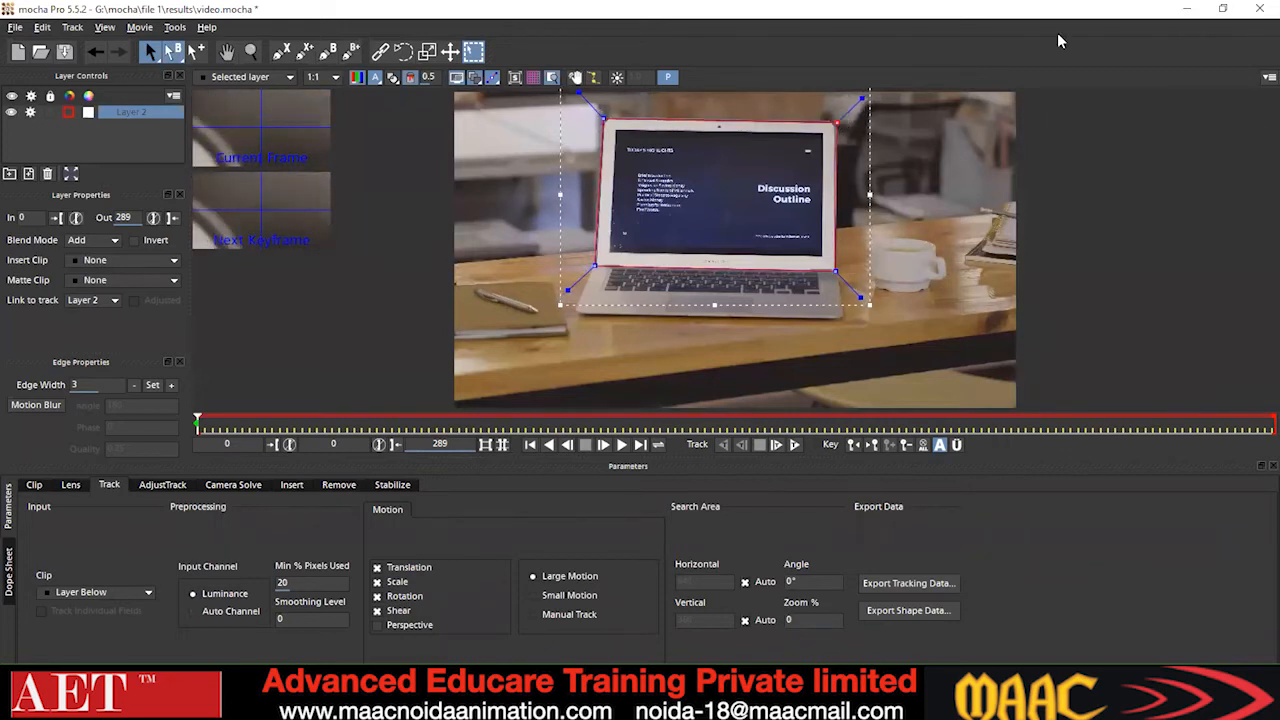
Show the planar surface and align its lower-left and two right-hand corners with the laptop's display area.
left_click(516, 78)
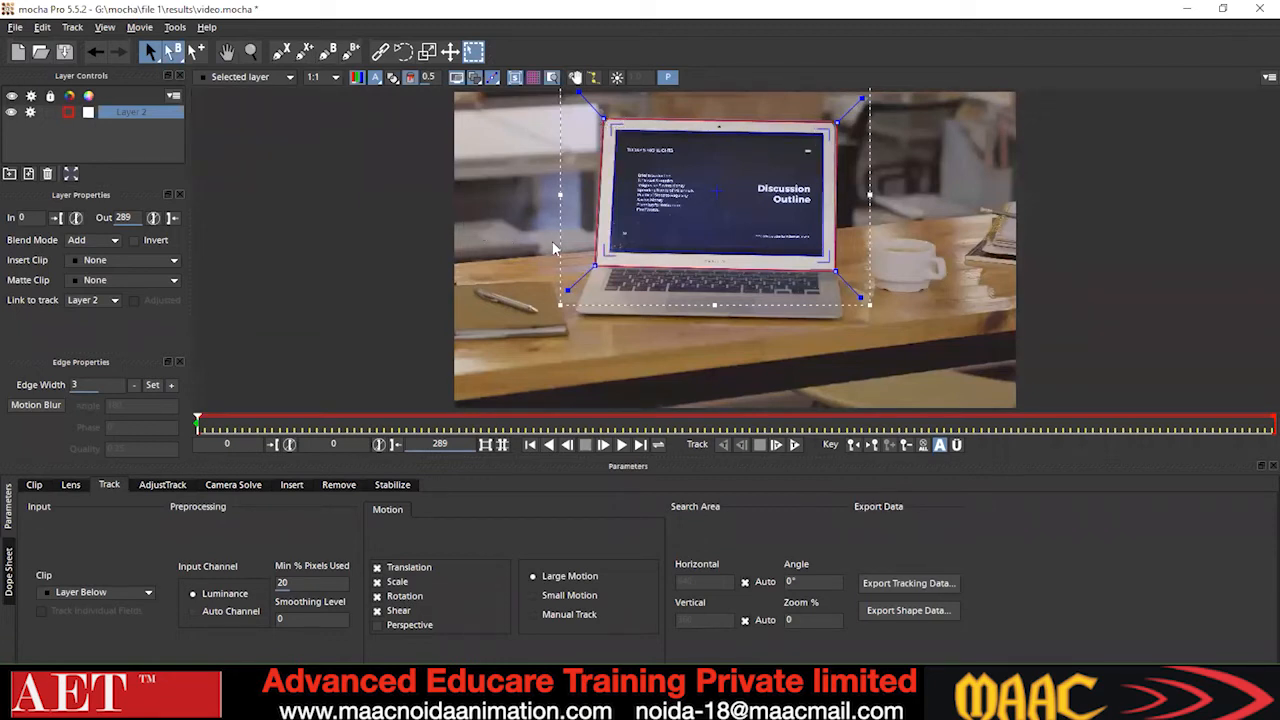
key("z")
left_click_drag(677, 240, 723, 174)
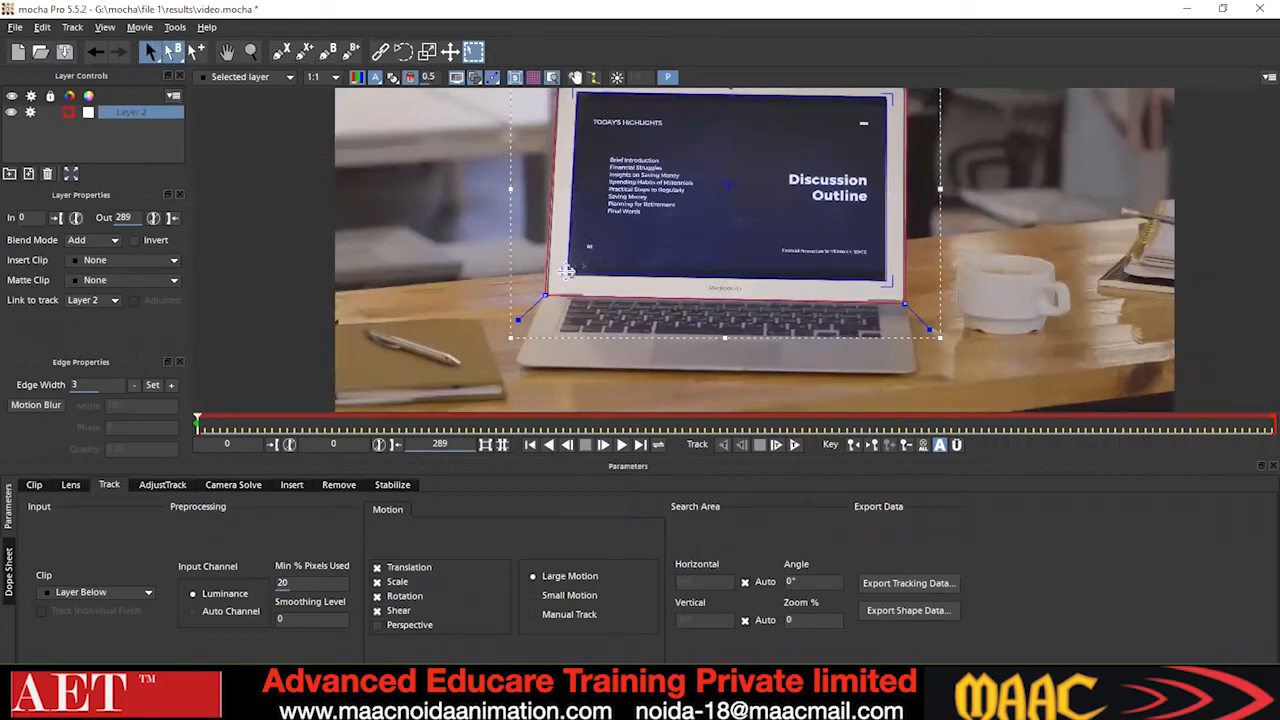
left_click_drag(564, 276, 566, 272)
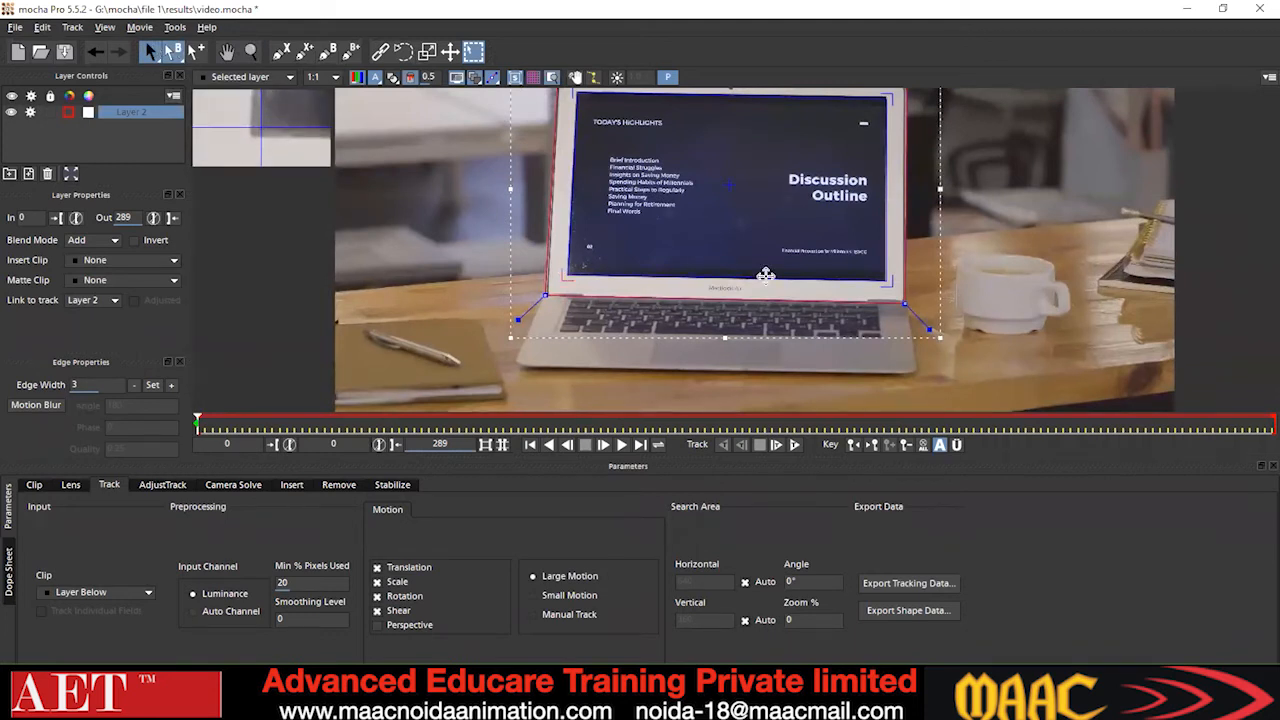
left_click_drag(893, 289, 889, 284)
left_click_drag(891, 96, 890, 94)
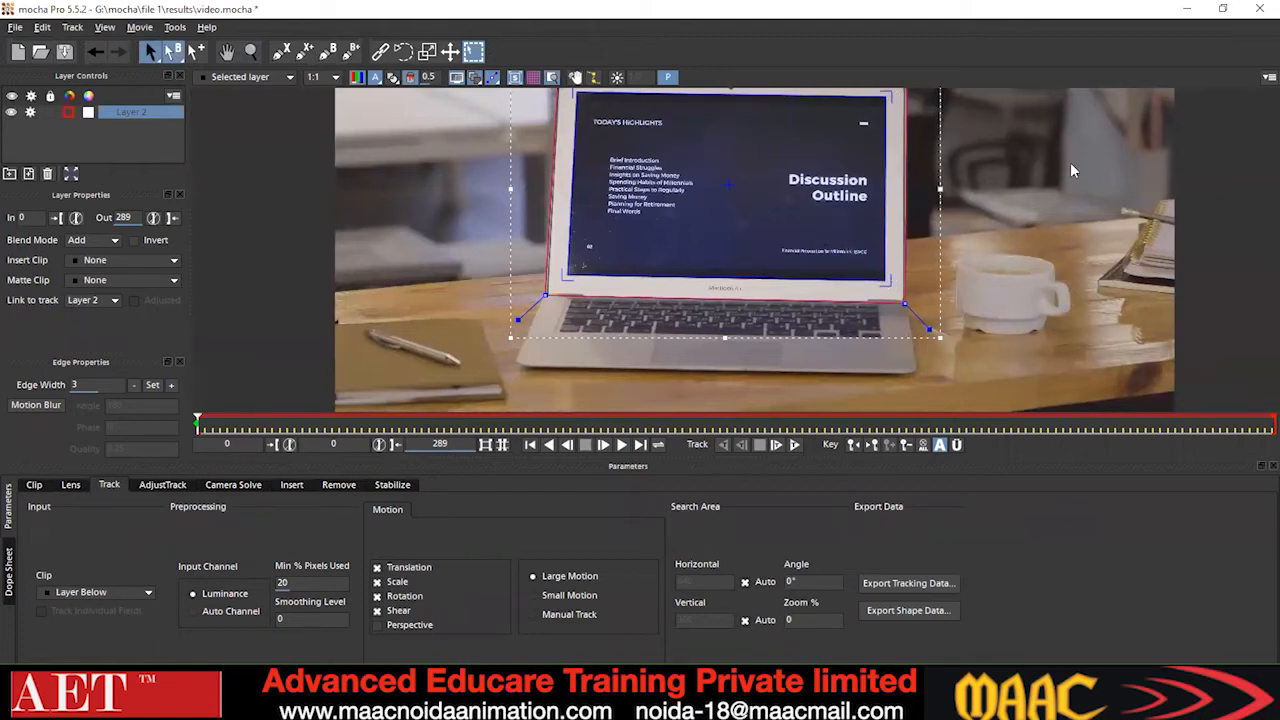
Reselect the laptop lid's spline layer and nudge the planar surface's upper-left corner toward the corner of the display.
key("z")
left_click_drag(843, 130, 846, 188)
key("z")
left_click_drag(735, 110, 722, 135)
key("z")
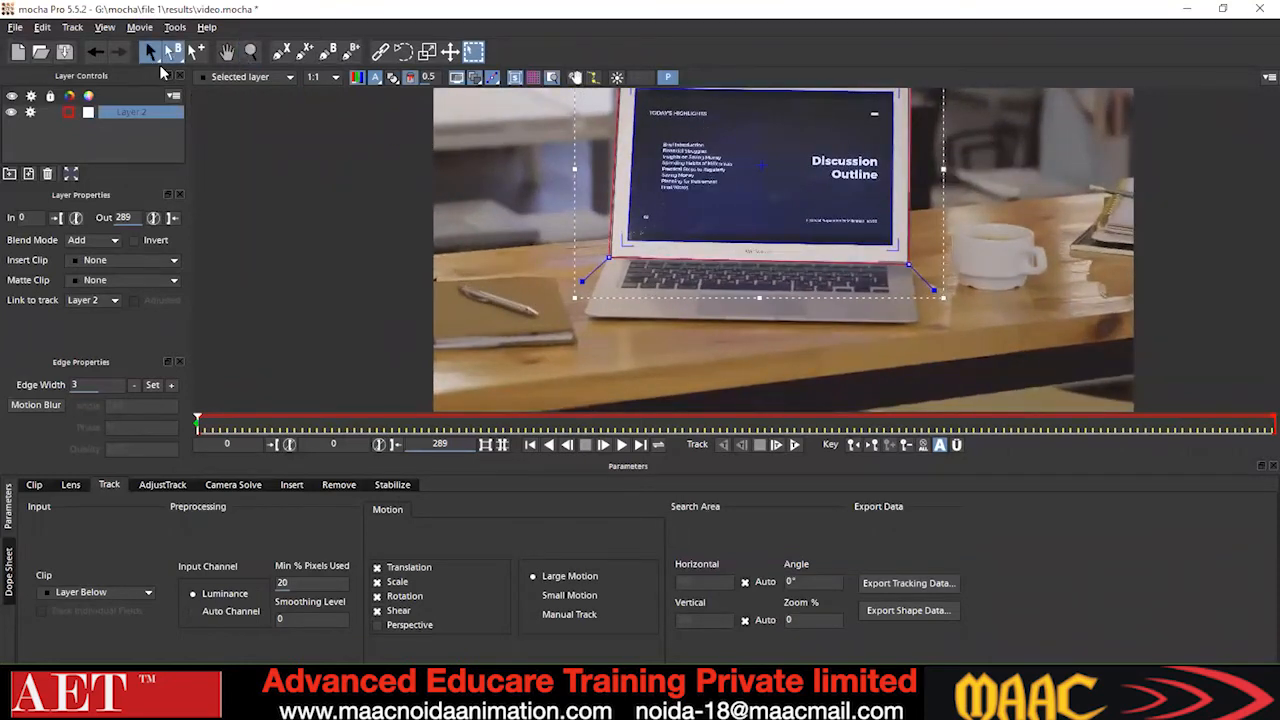
left_click(636, 90)
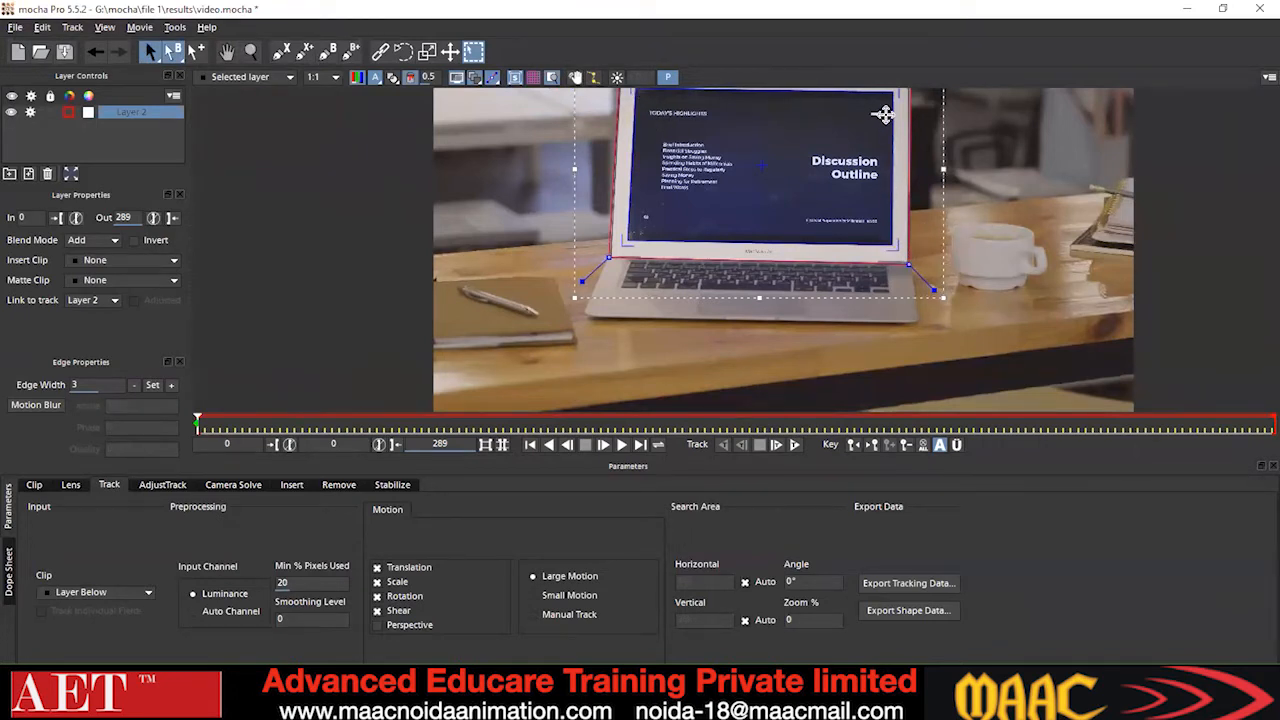
left_click(632, 89)
left_click(714, 172)
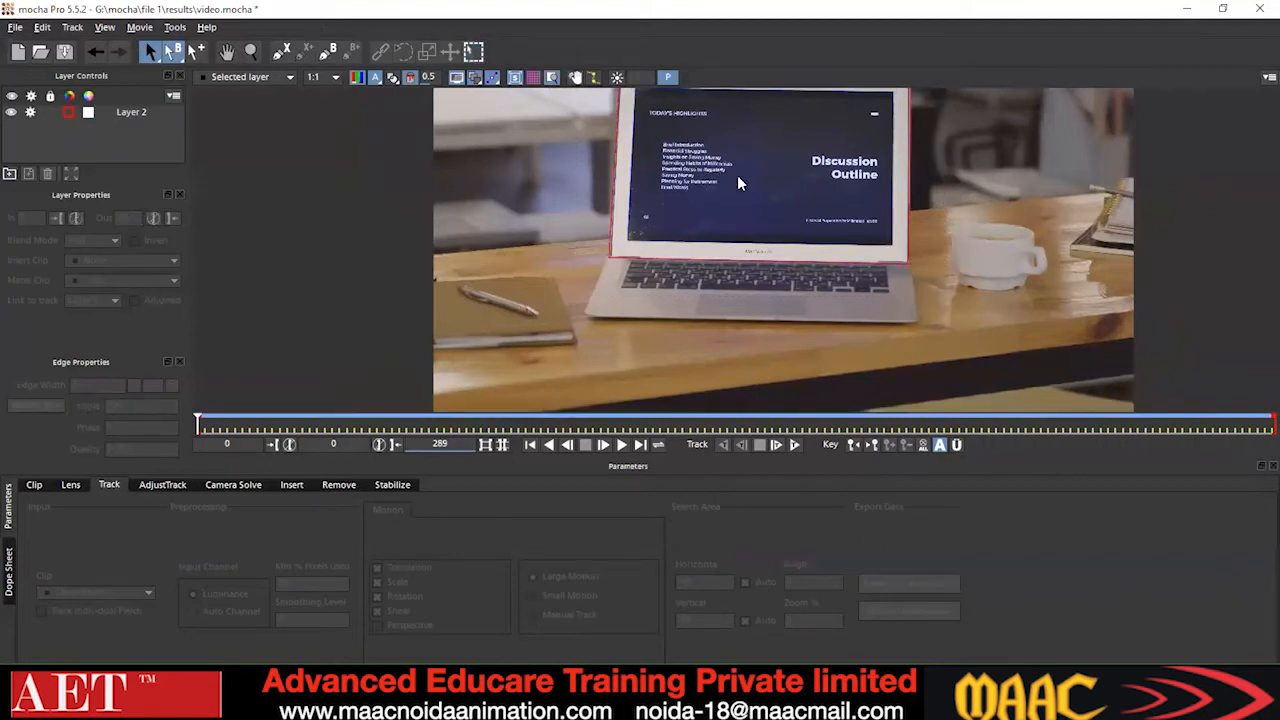
key("z")
left_click_drag(747, 199, 810, 305)
key("q")
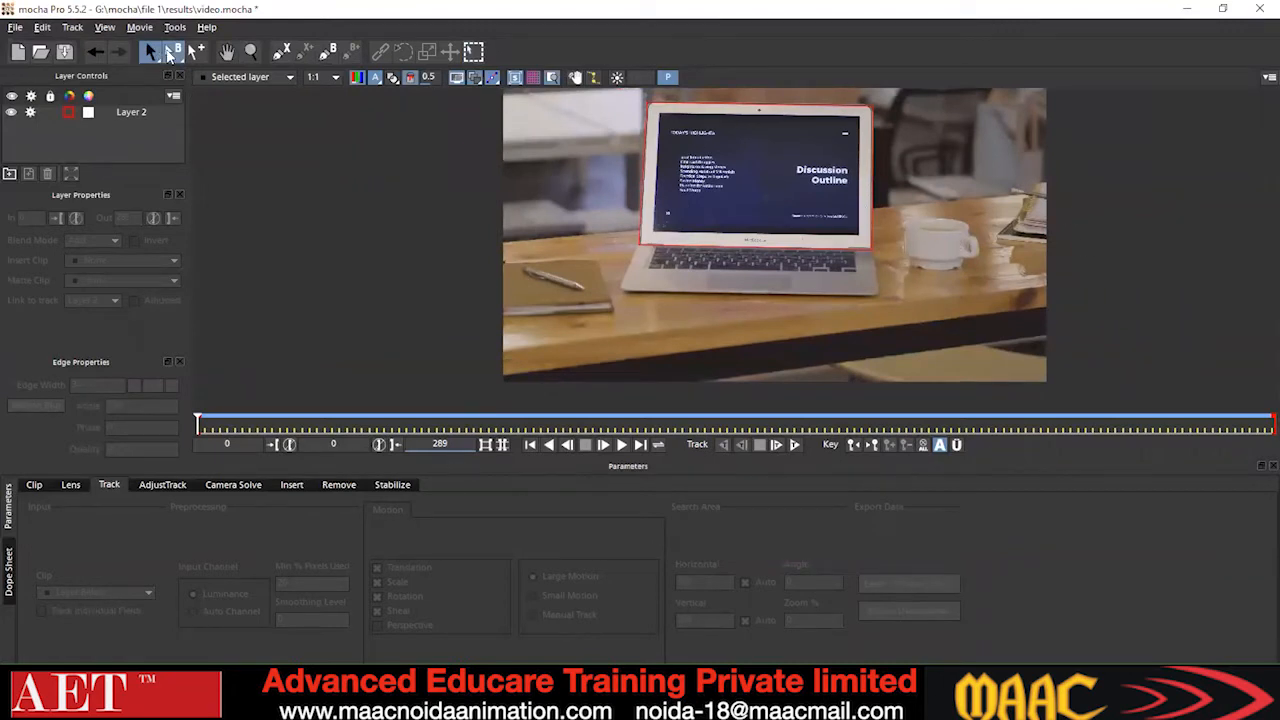
left_click(647, 248)
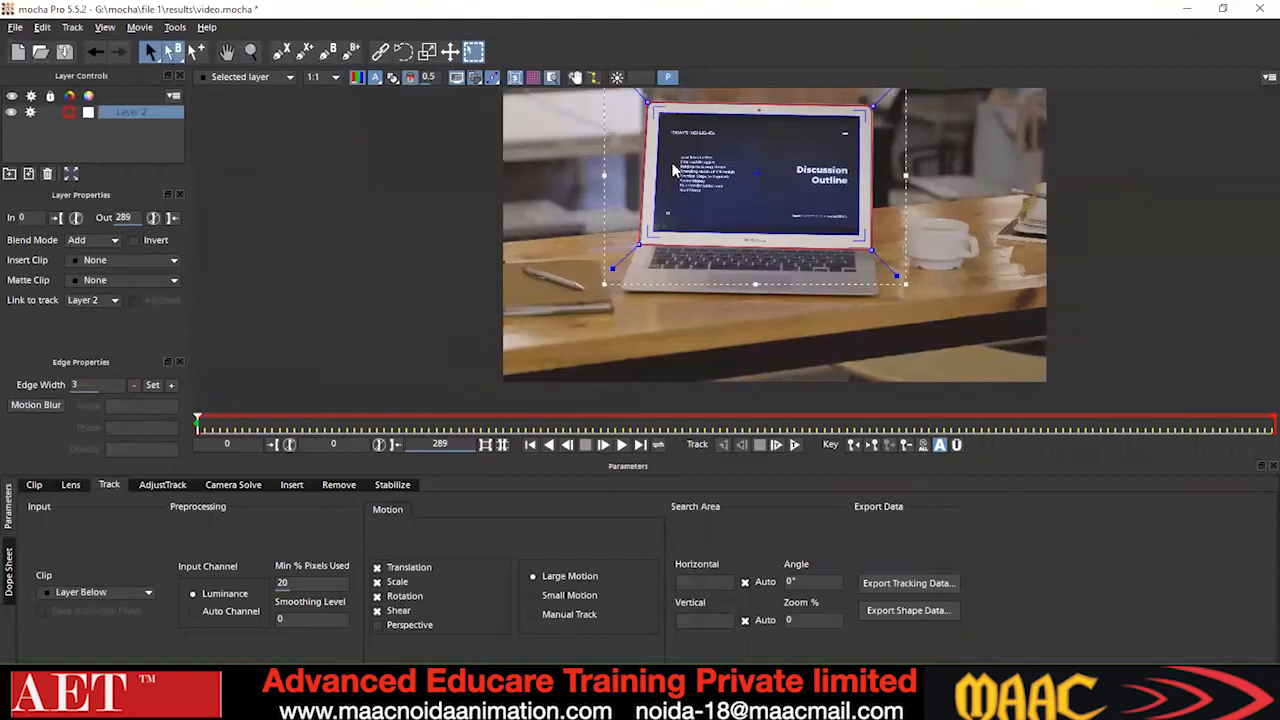
left_click(655, 108)
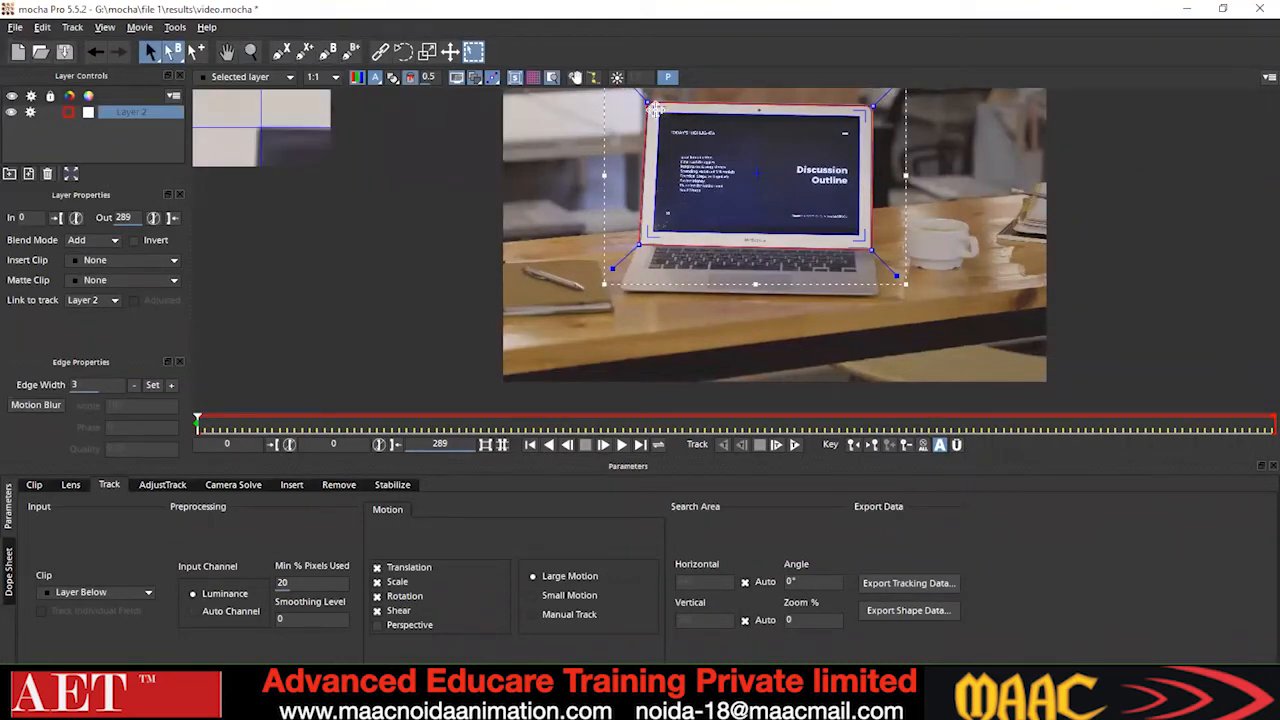
left_click_drag(655, 108, 657, 112)
key("alt+Tab")
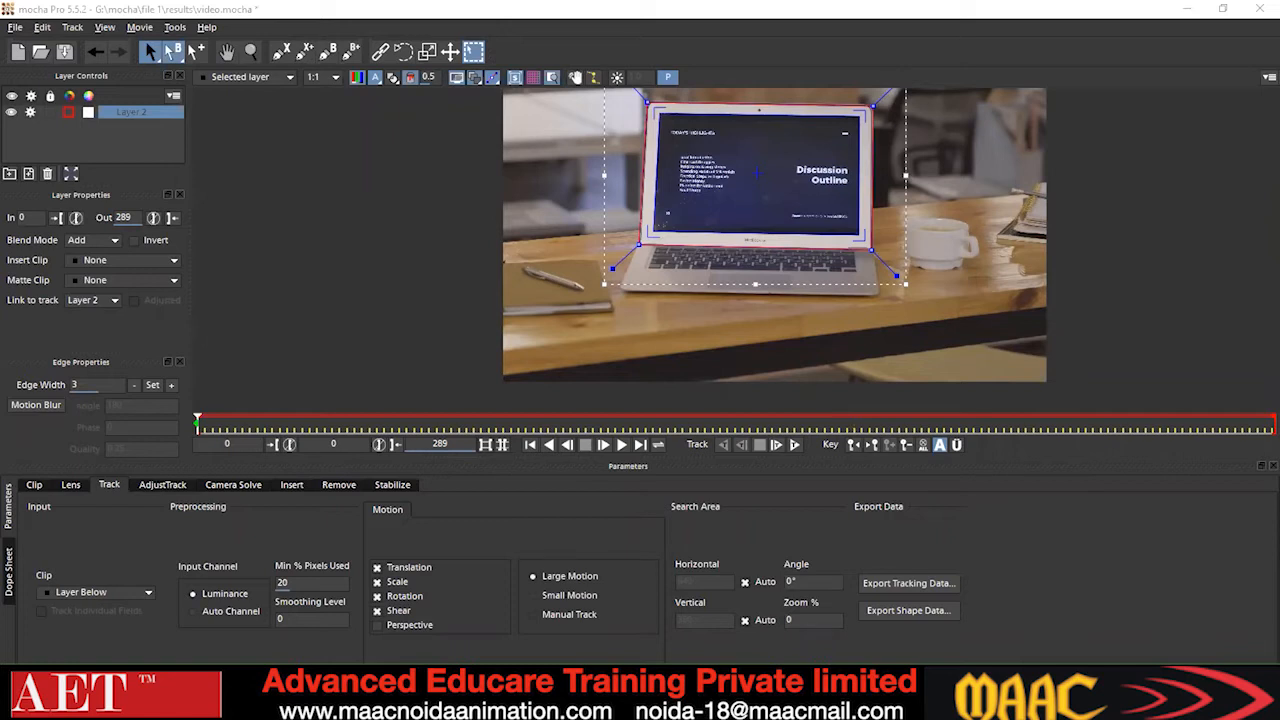
left_click(1189, 12)
left_click(1189, 14)
left_click(1191, 14)
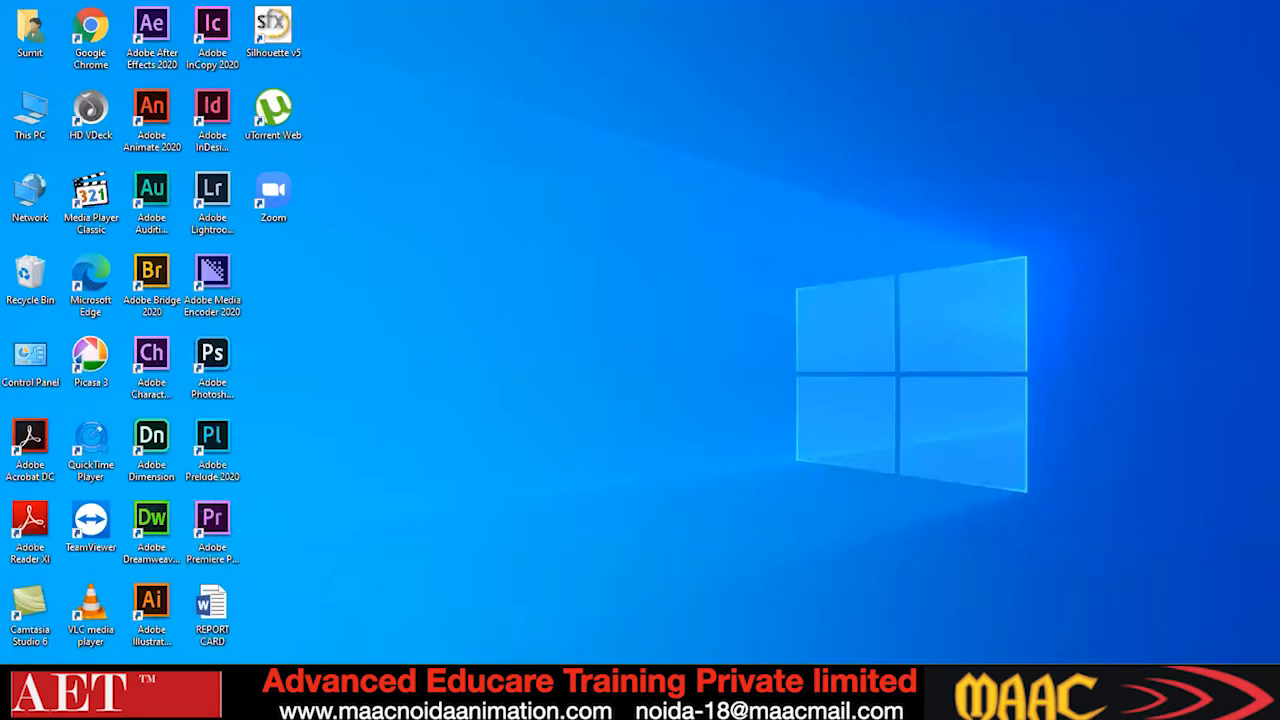
left_click(640, 701)
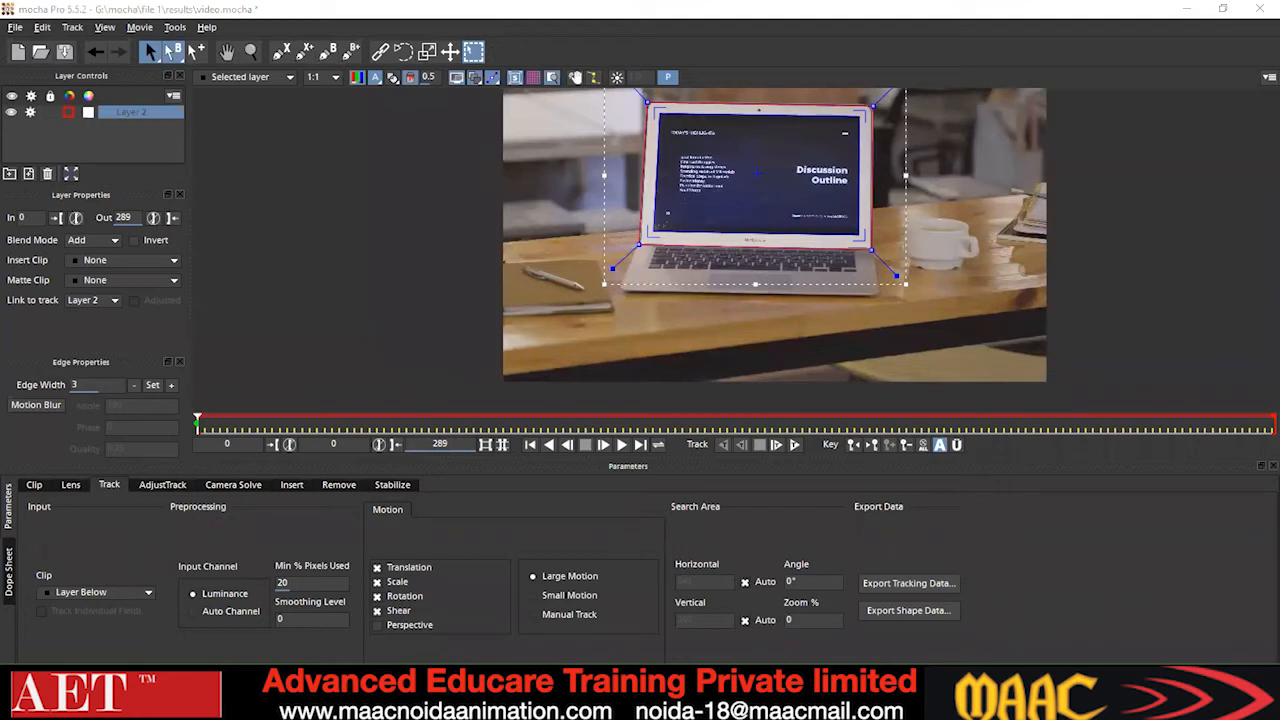
Reselect the laptop lid's spline layer and return the playhead to frame 0.
left_click(394, 306)
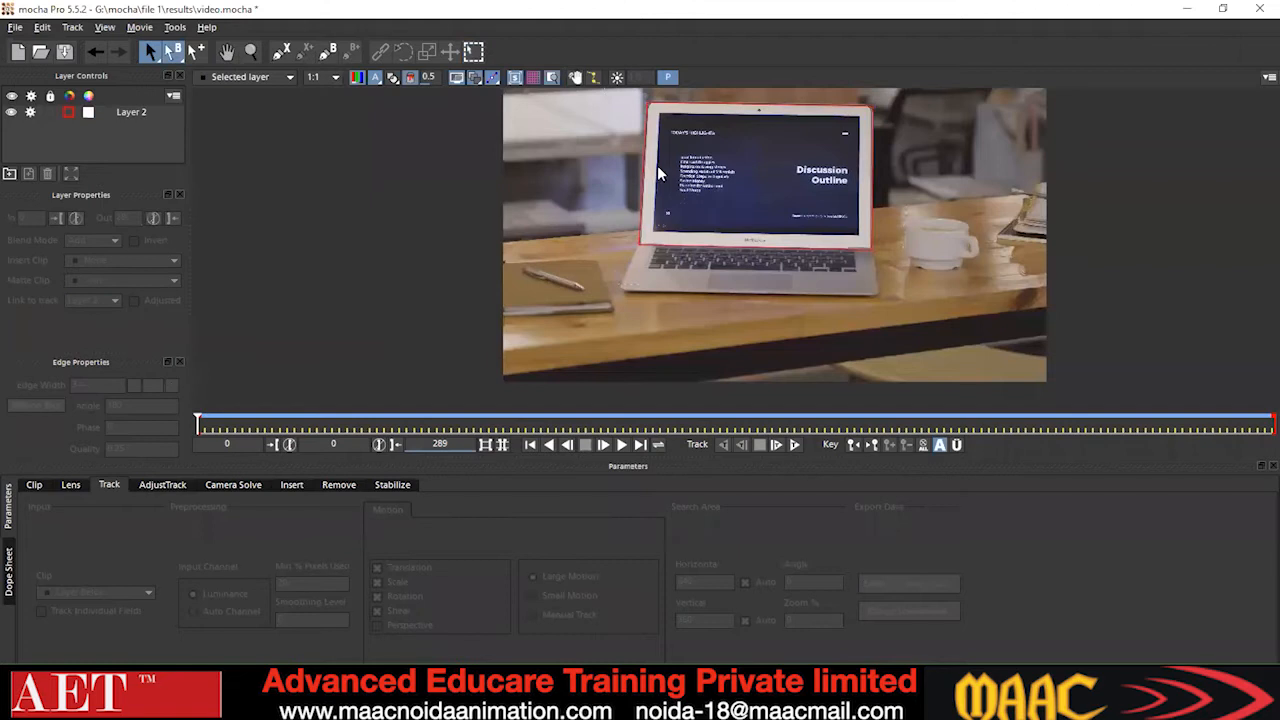
left_click(650, 250)
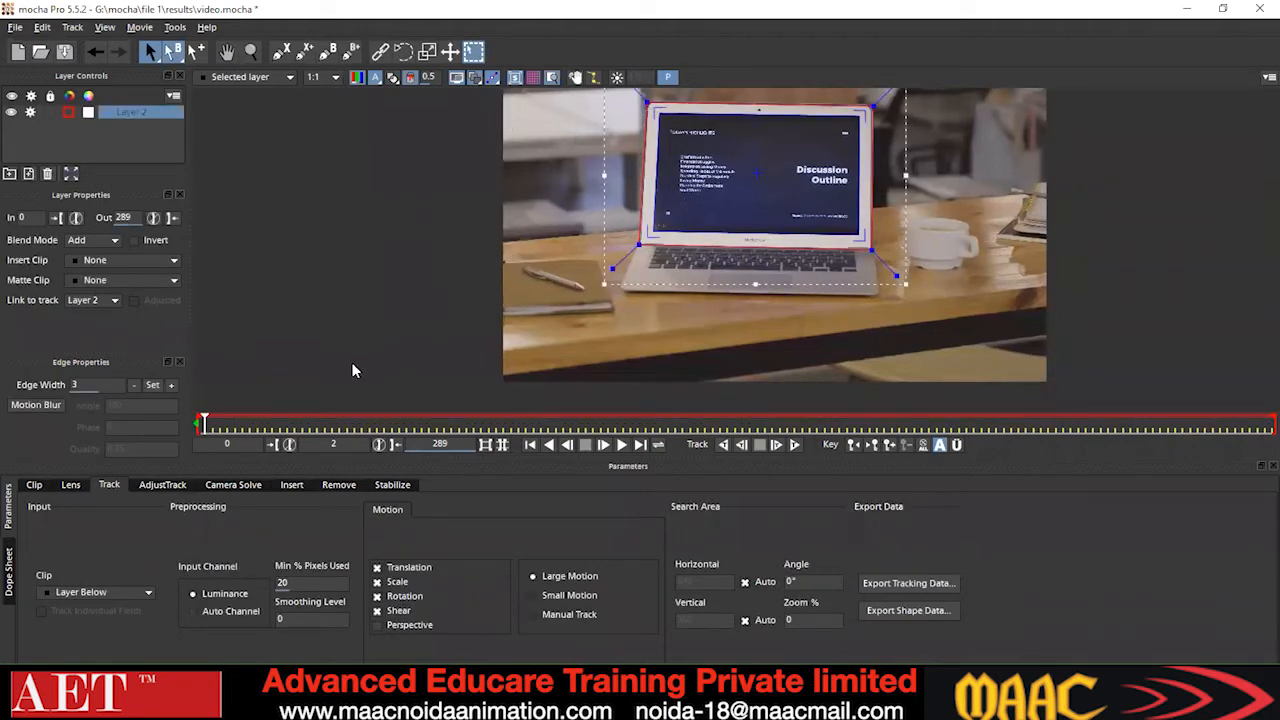
left_click_drag(204, 424, 195, 425)
left_click(201, 427)
mouse_move(201, 424)
left_mouse_down()
mouse_move(223, 423)
mouse_move(190, 426)
left_mouse_up()
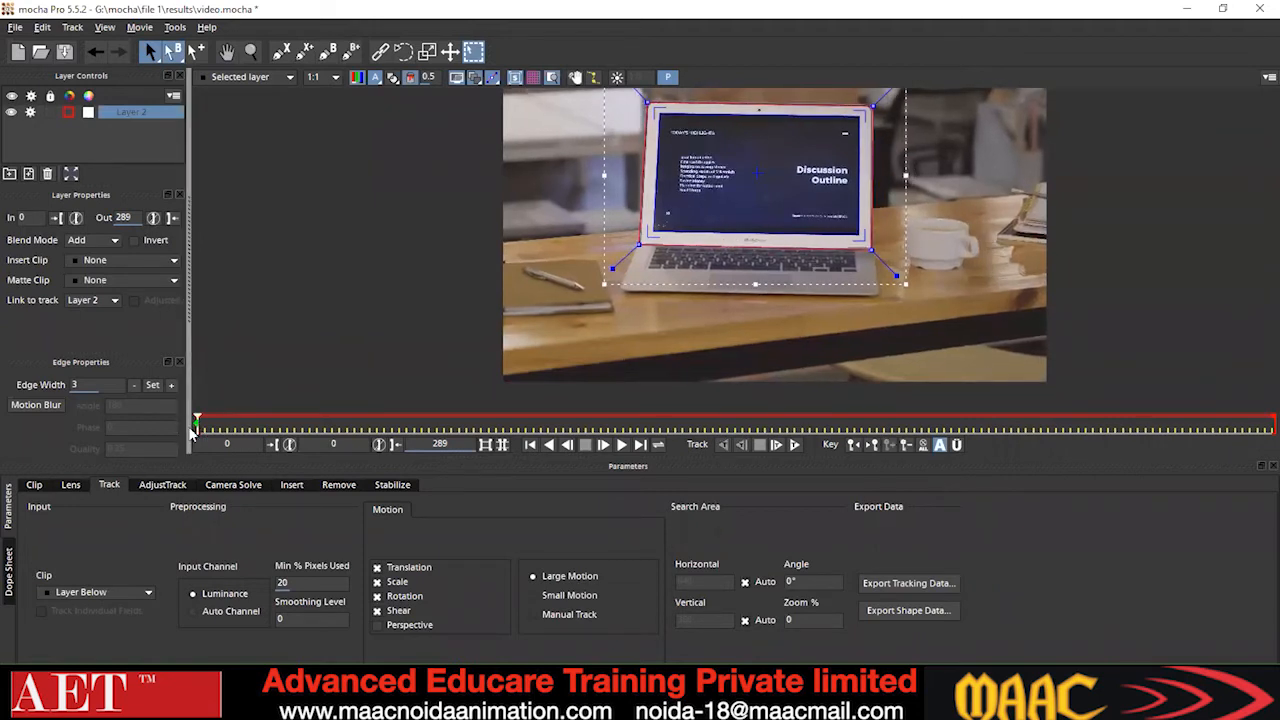
Display the planar grid over the laptop's spline layer and track the layer forwards from frame 0.
left_click(537, 78)
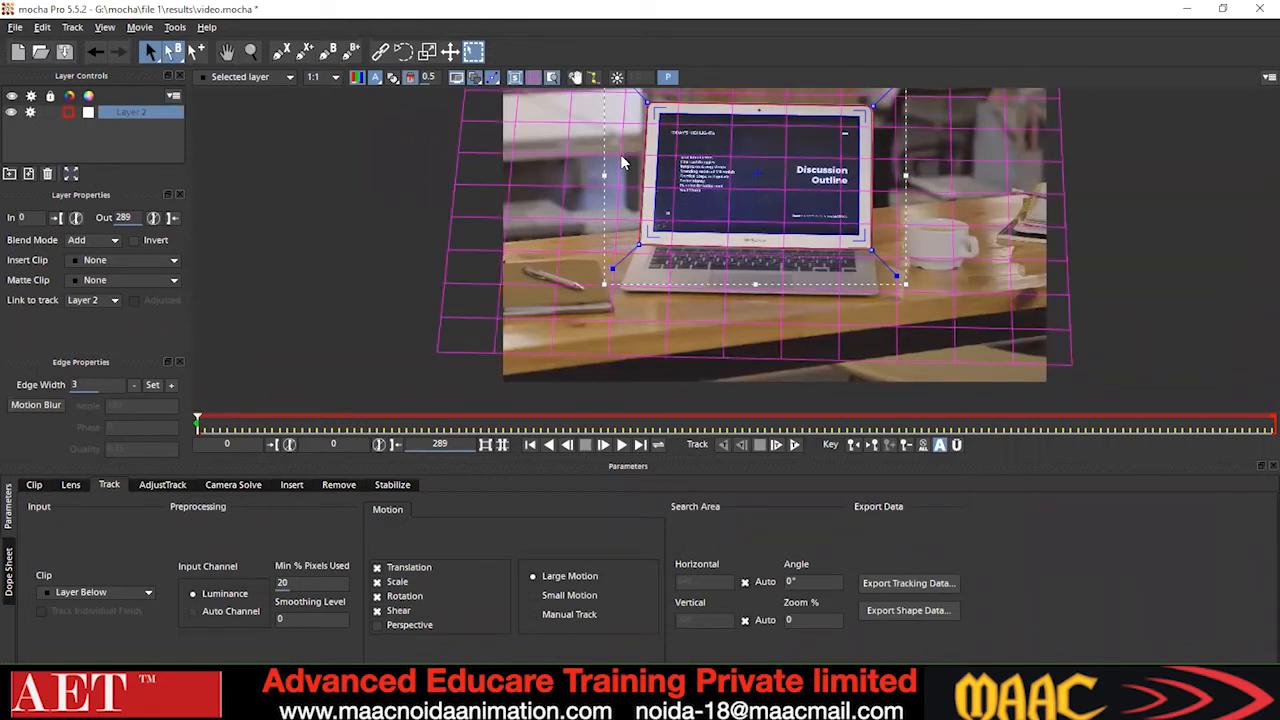
left_click(562, 112)
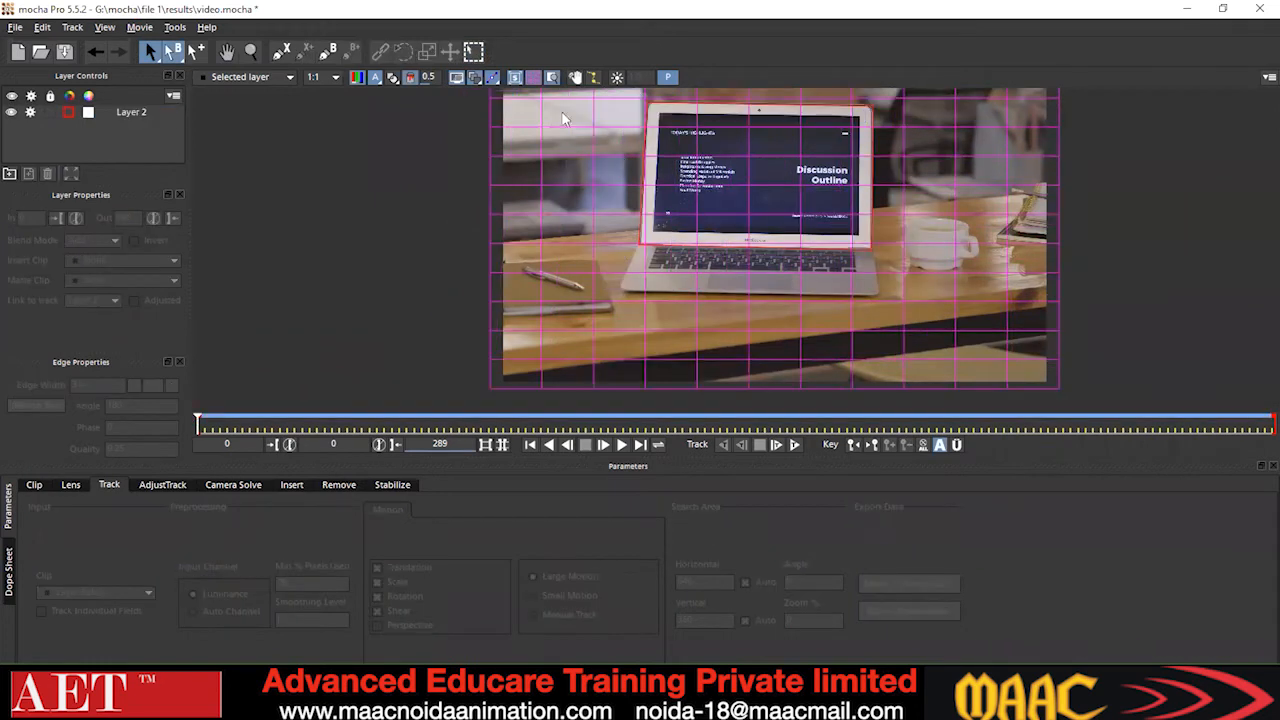
left_click(548, 90)
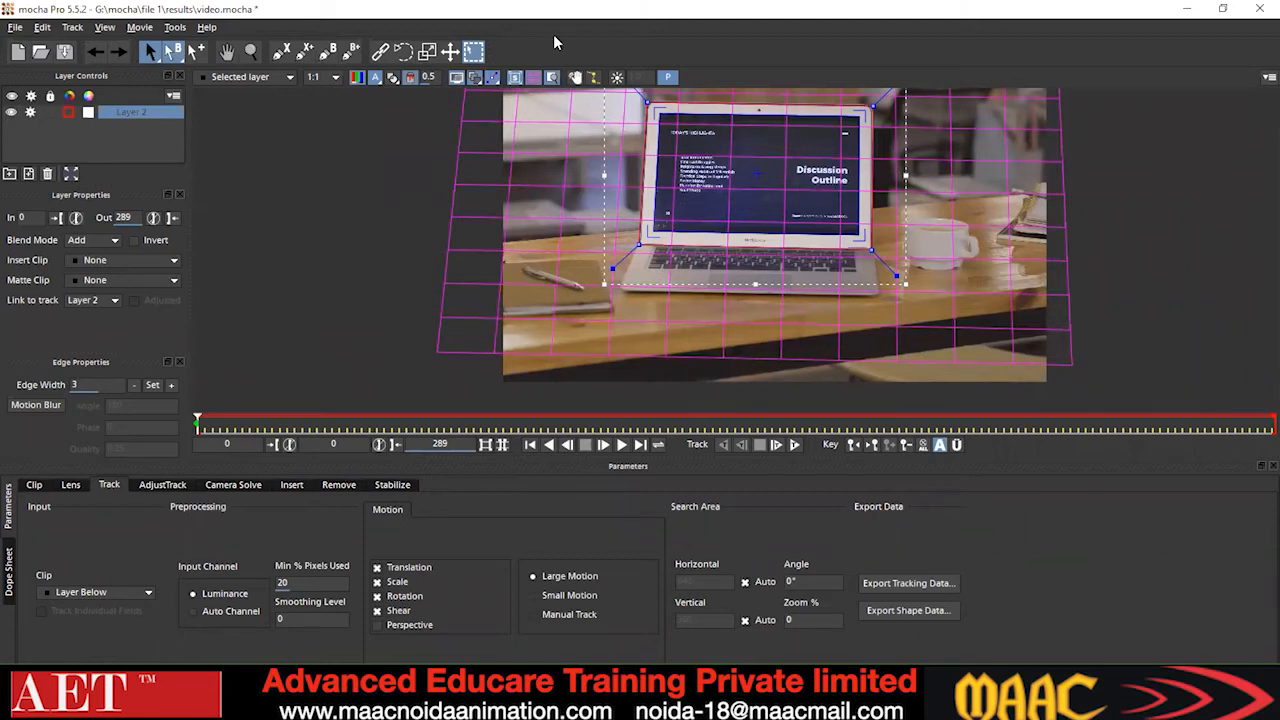
left_click(795, 445)
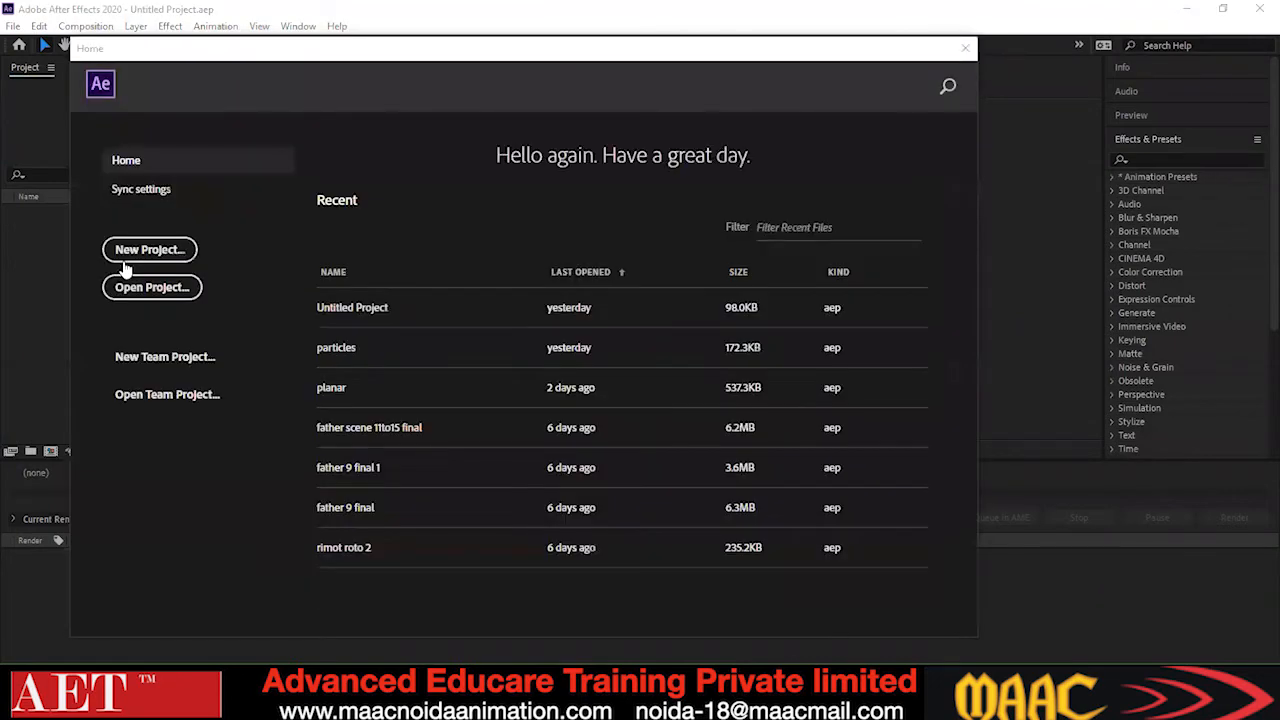
Switch to After Effects and start a new project.
left_click(142, 261)
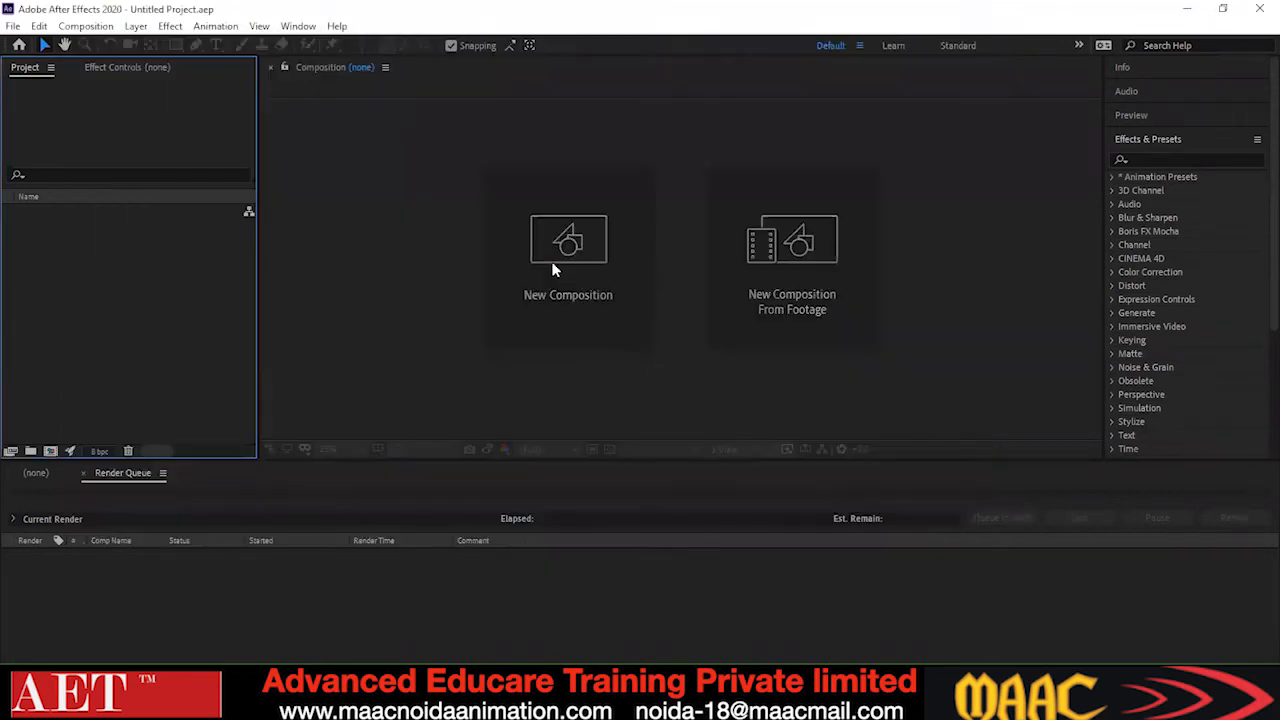
key("ctrl+n")
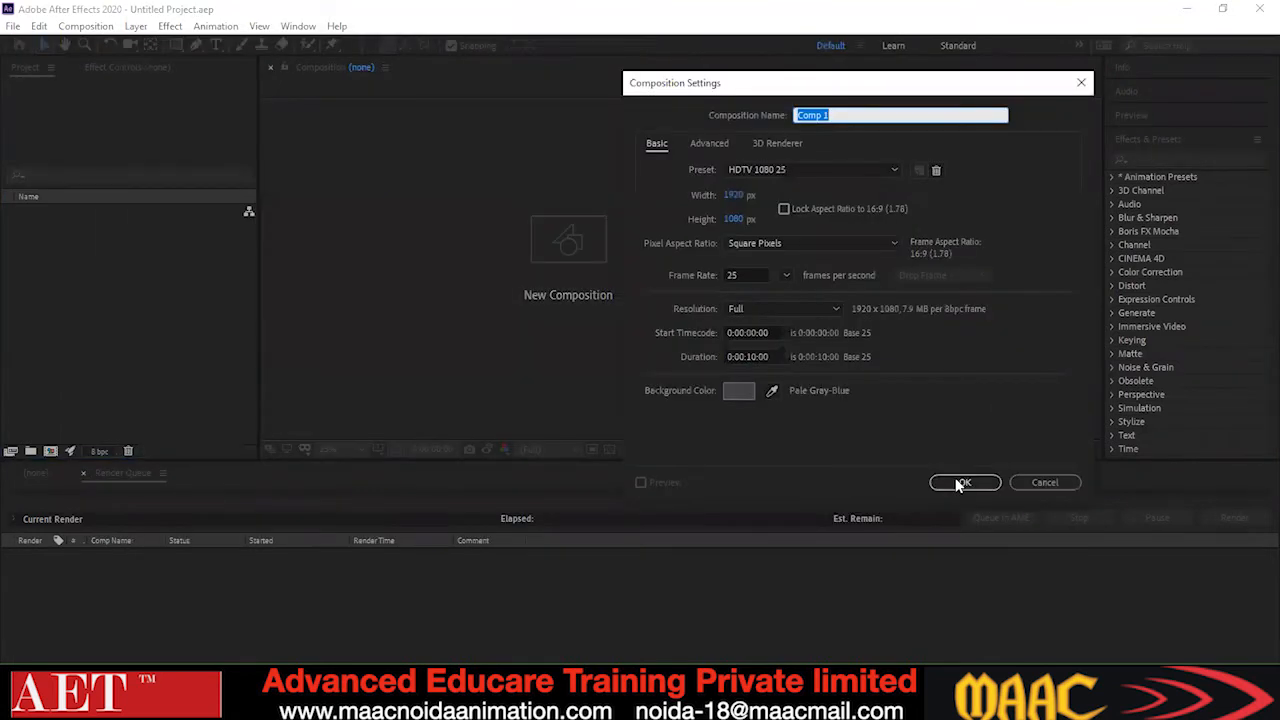
left_click(966, 481)
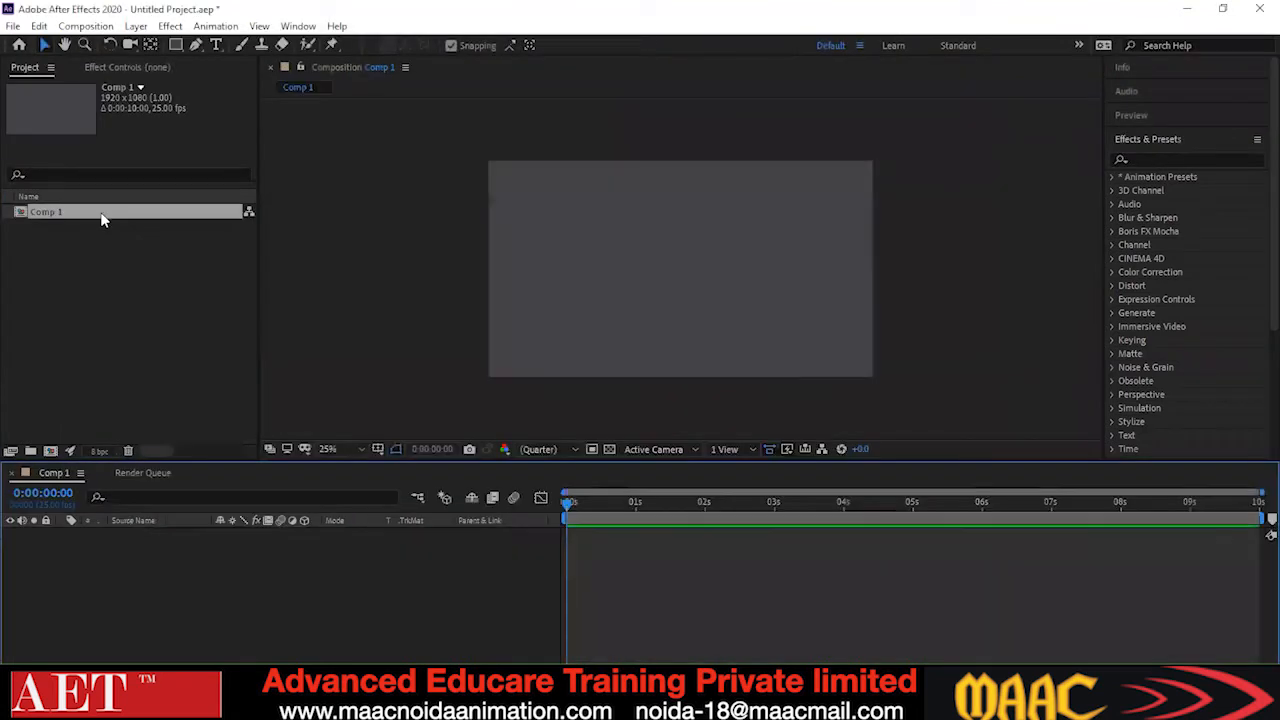
left_click(142, 213)
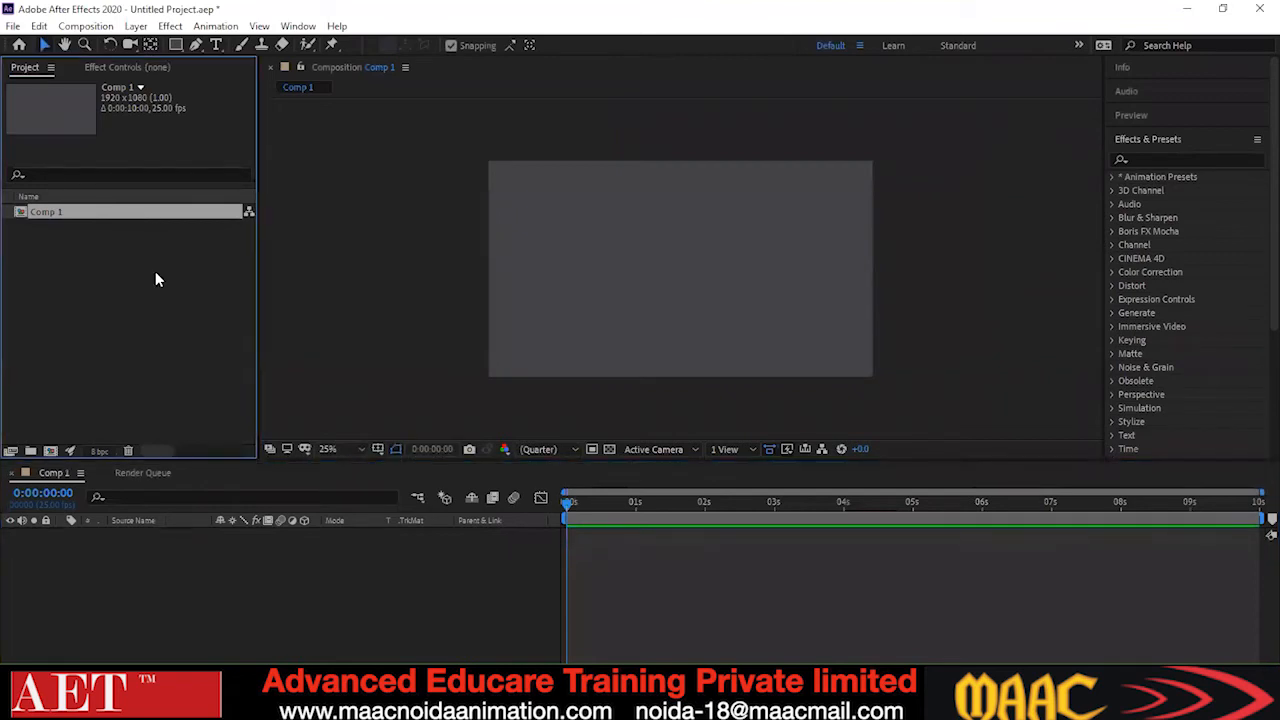
key("Delete")
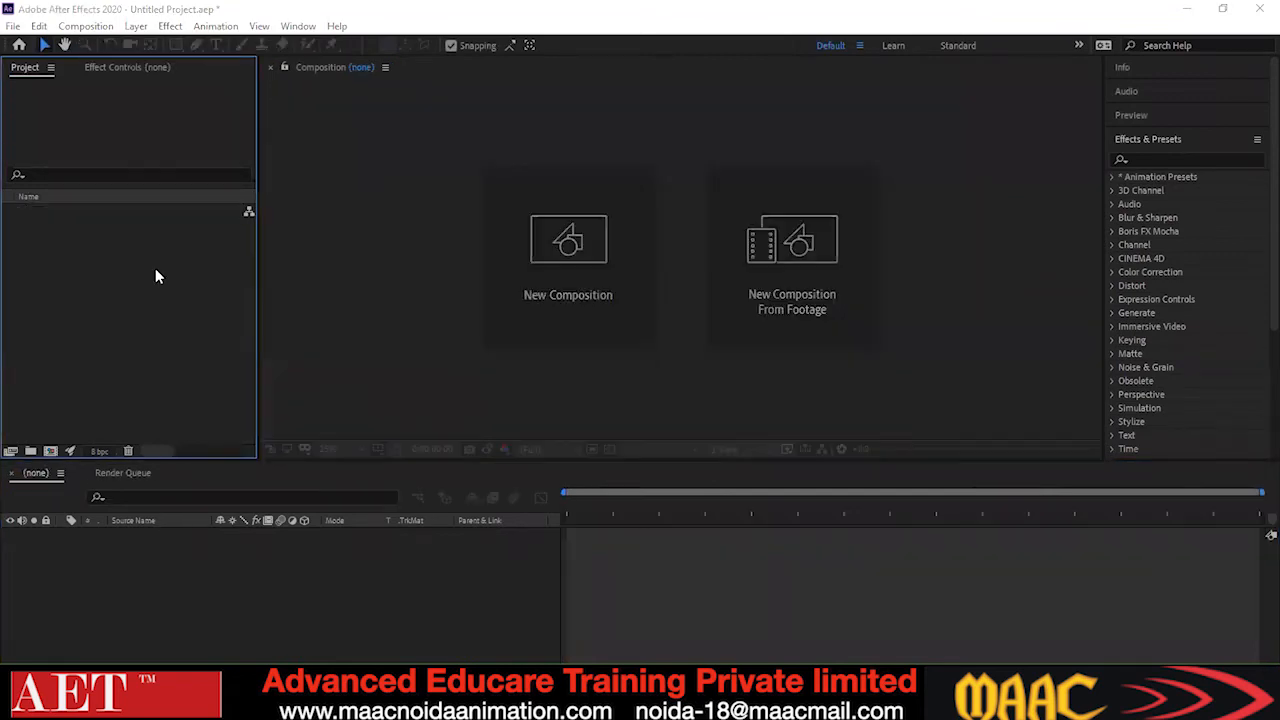
Start importing footage and browse to the folder list of Local Disk (G:).
double_click(155, 268)
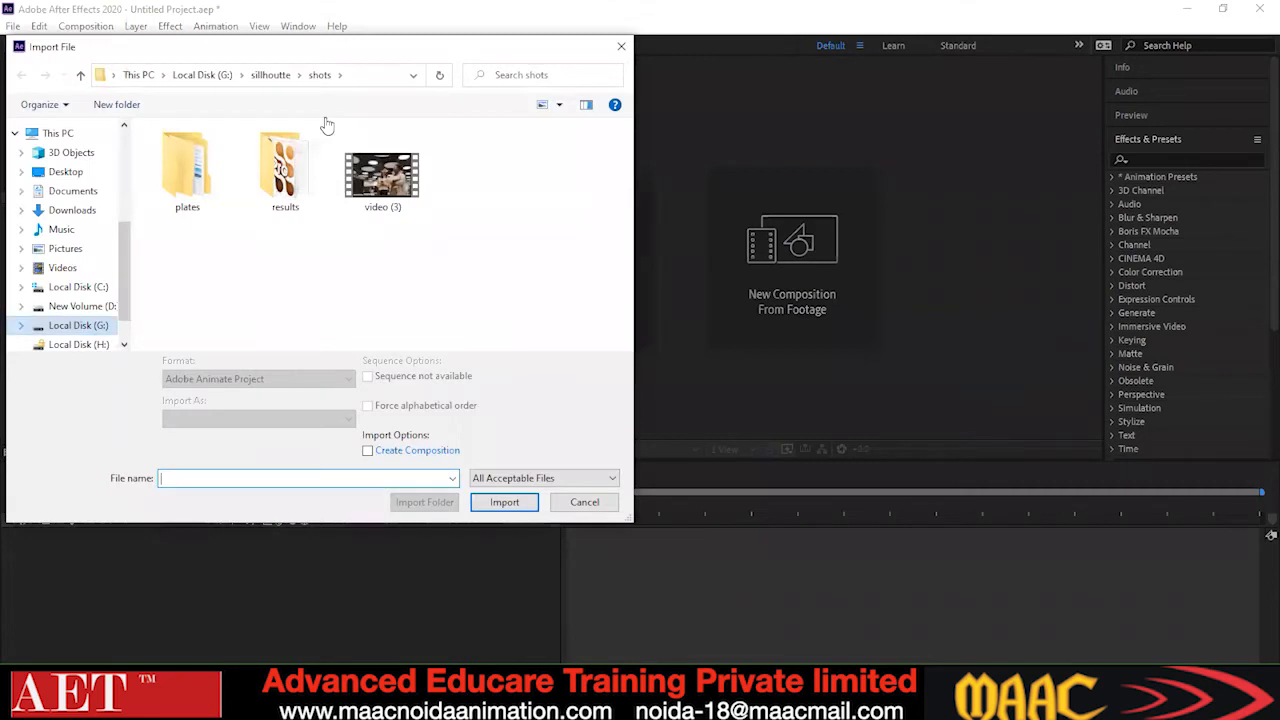
left_click(107, 328)
scroll(197, 300, "down", 5)
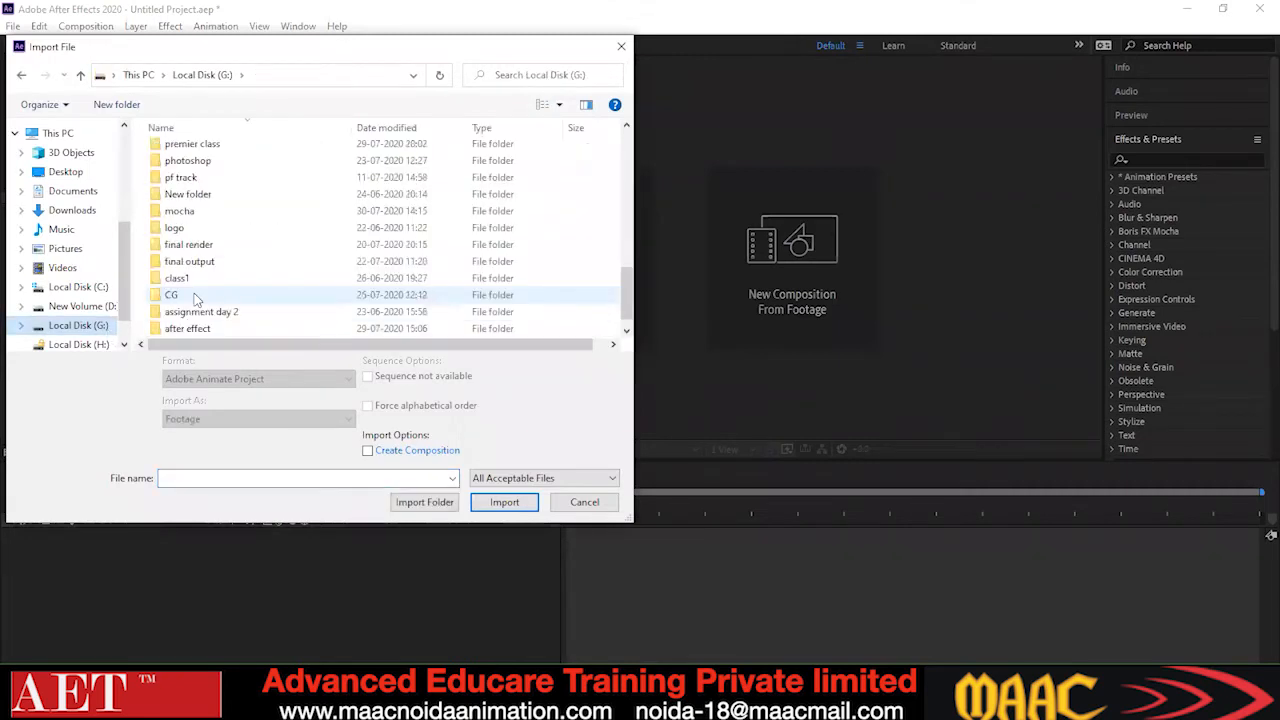
scroll(197, 300, "down", 1)
scroll(197, 300, "up", 1)
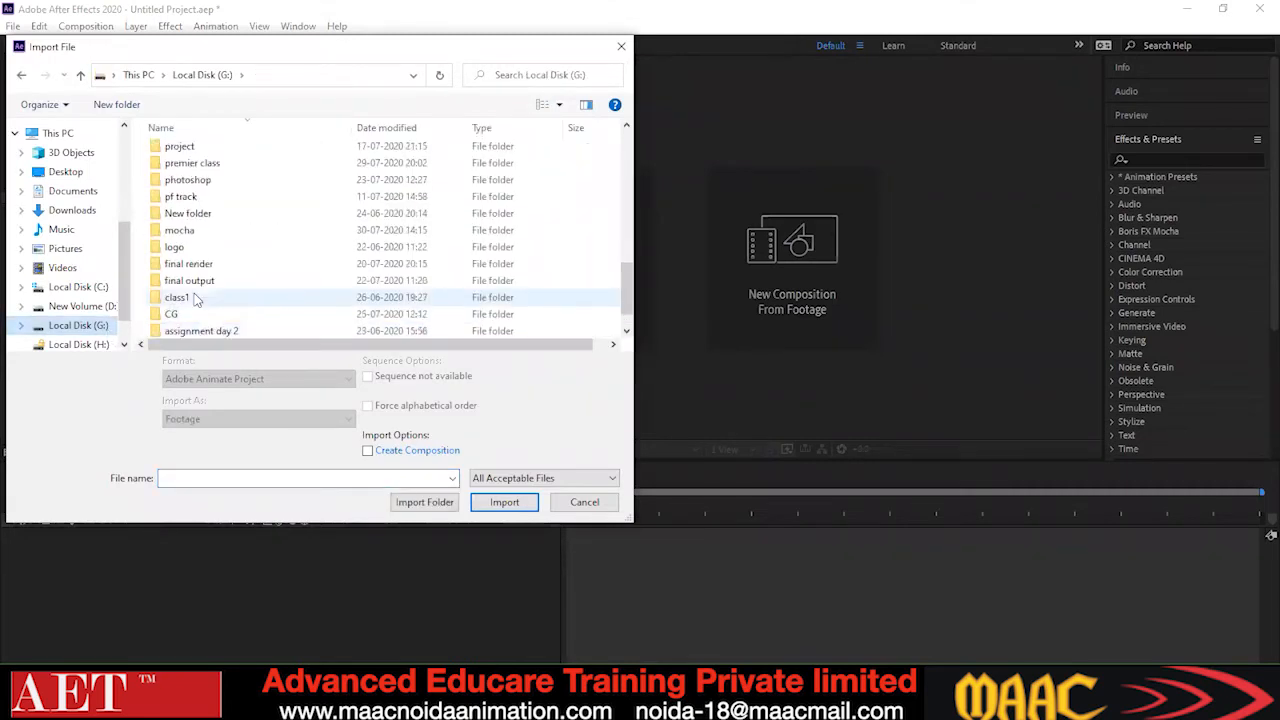
scroll(197, 300, "down", 1)
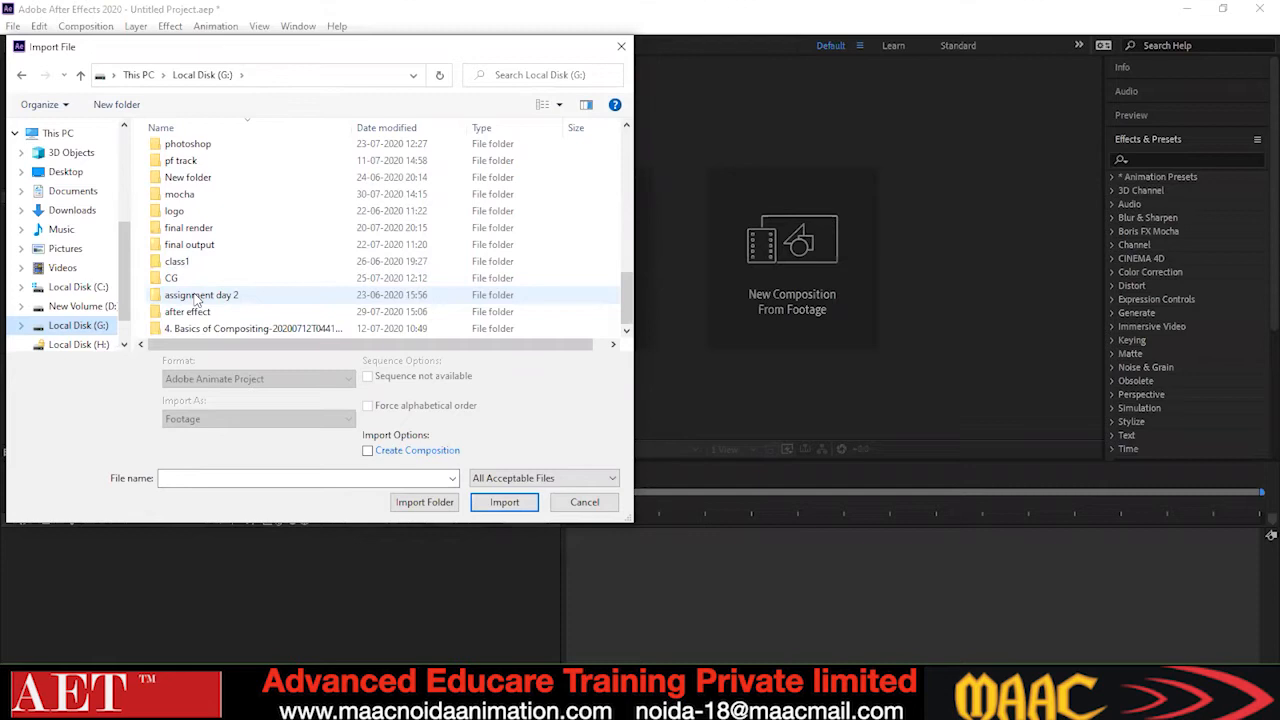
scroll(197, 300, "up", 1)
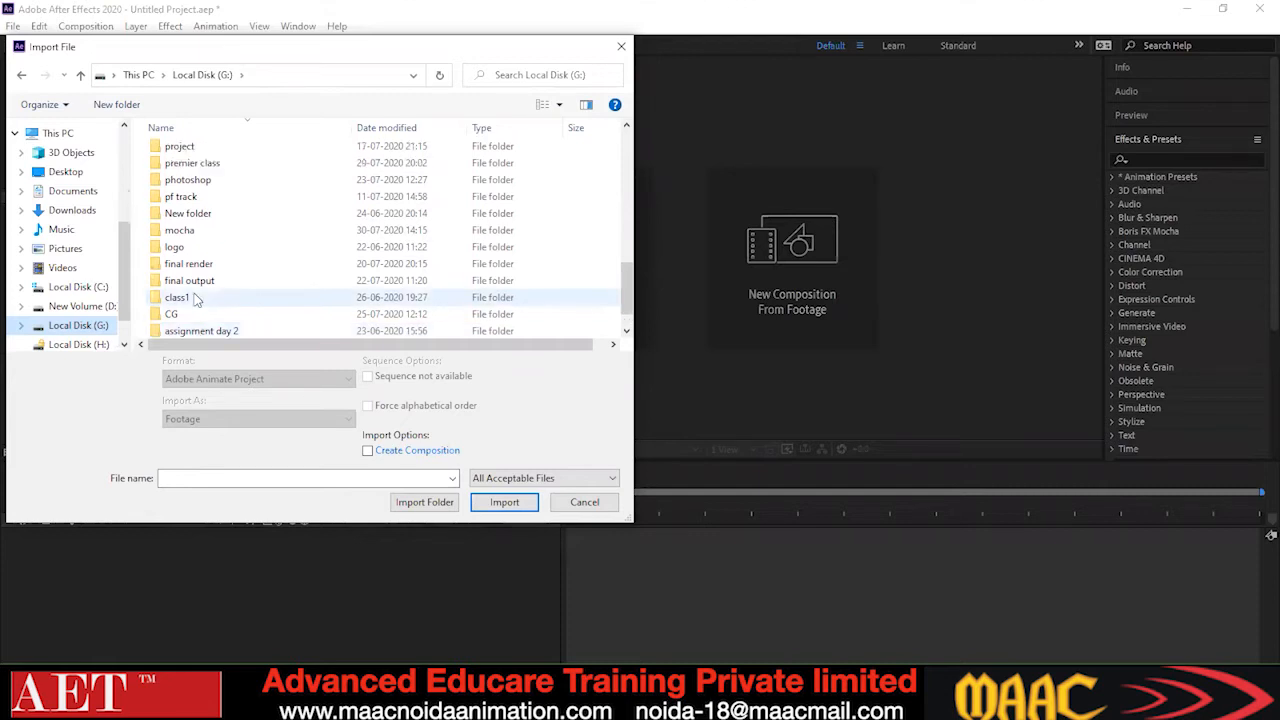
scroll(197, 300, "down", 1)
left_click(191, 313)
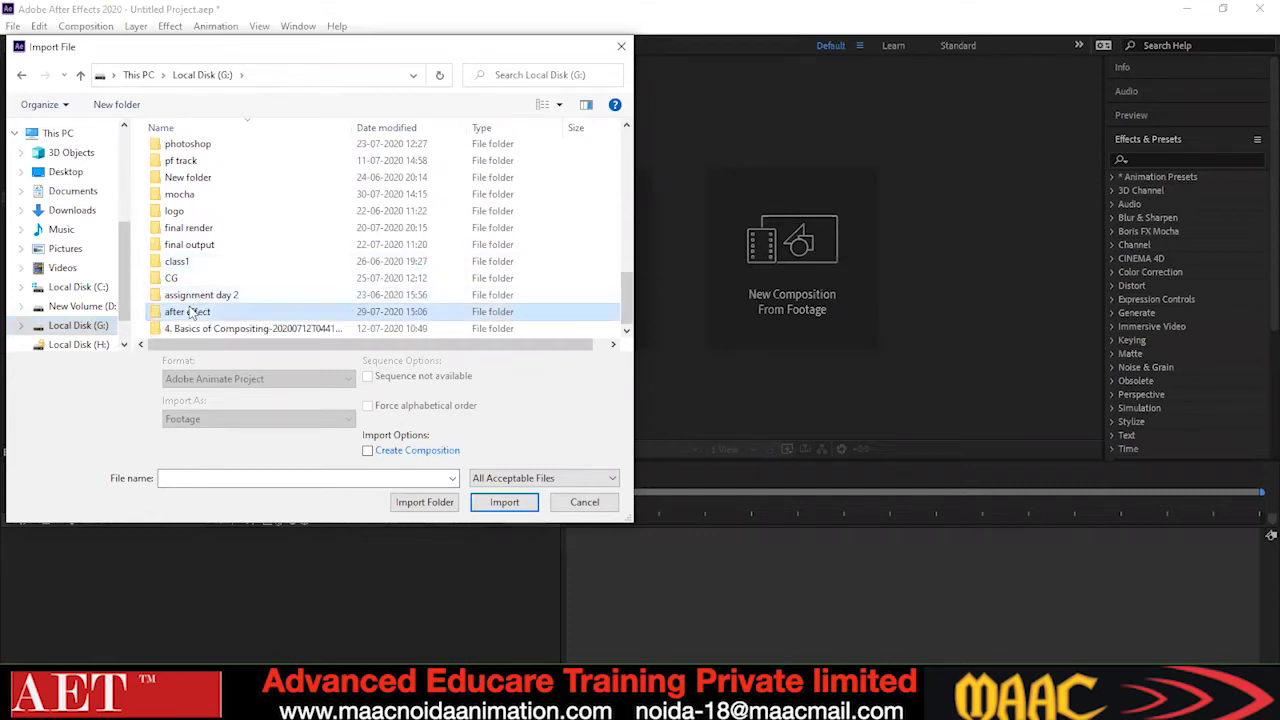
double_click(191, 312)
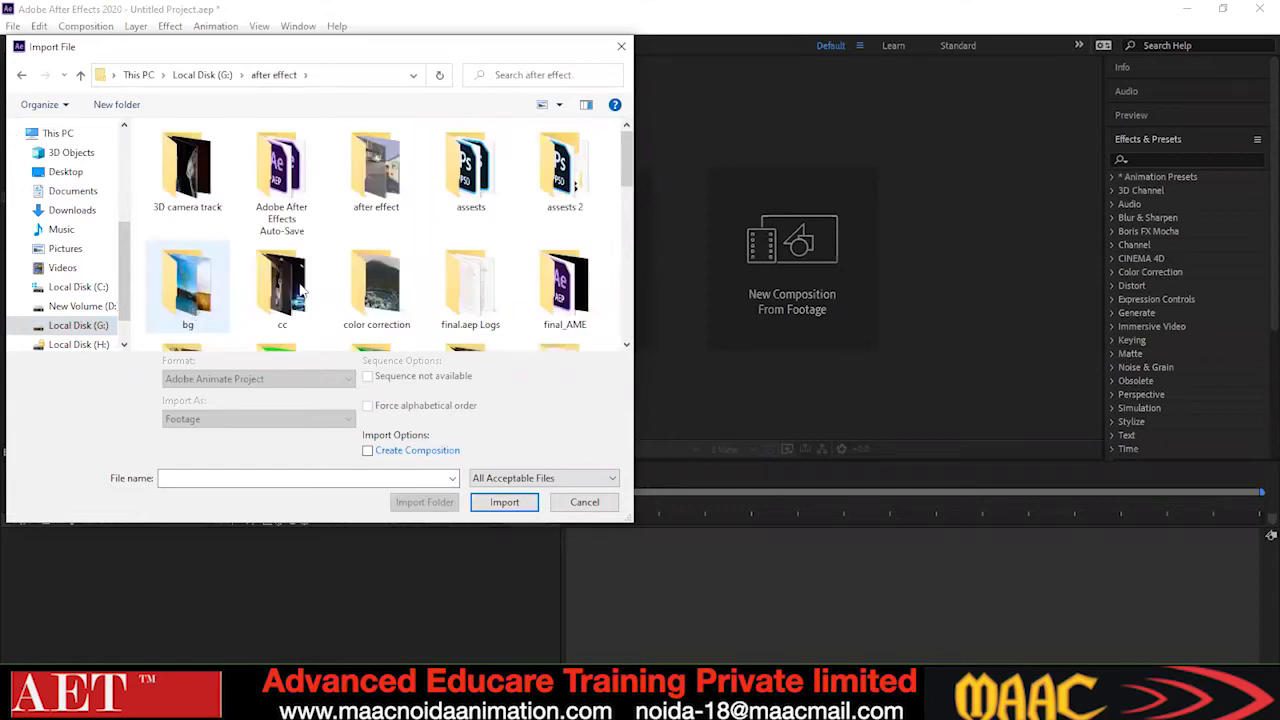
scroll(325, 289, "down", 1)
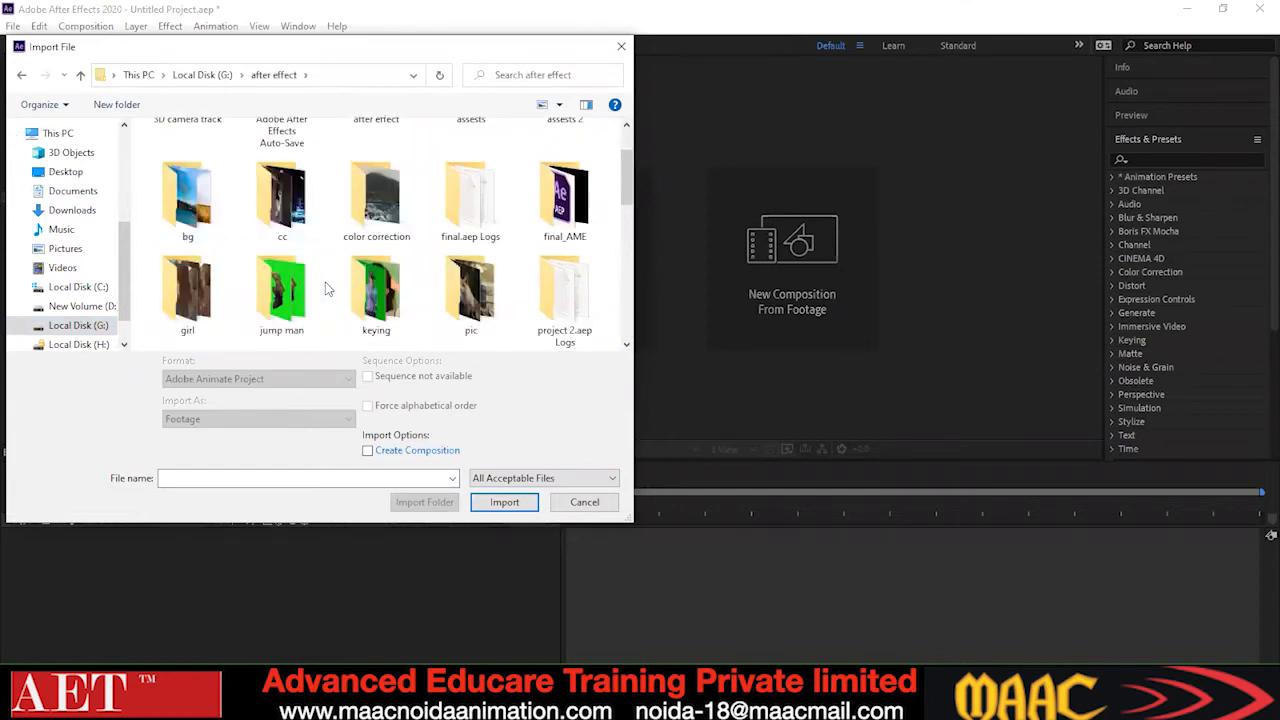
scroll(325, 289, "down", 1)
scroll(325, 289, "up", 1)
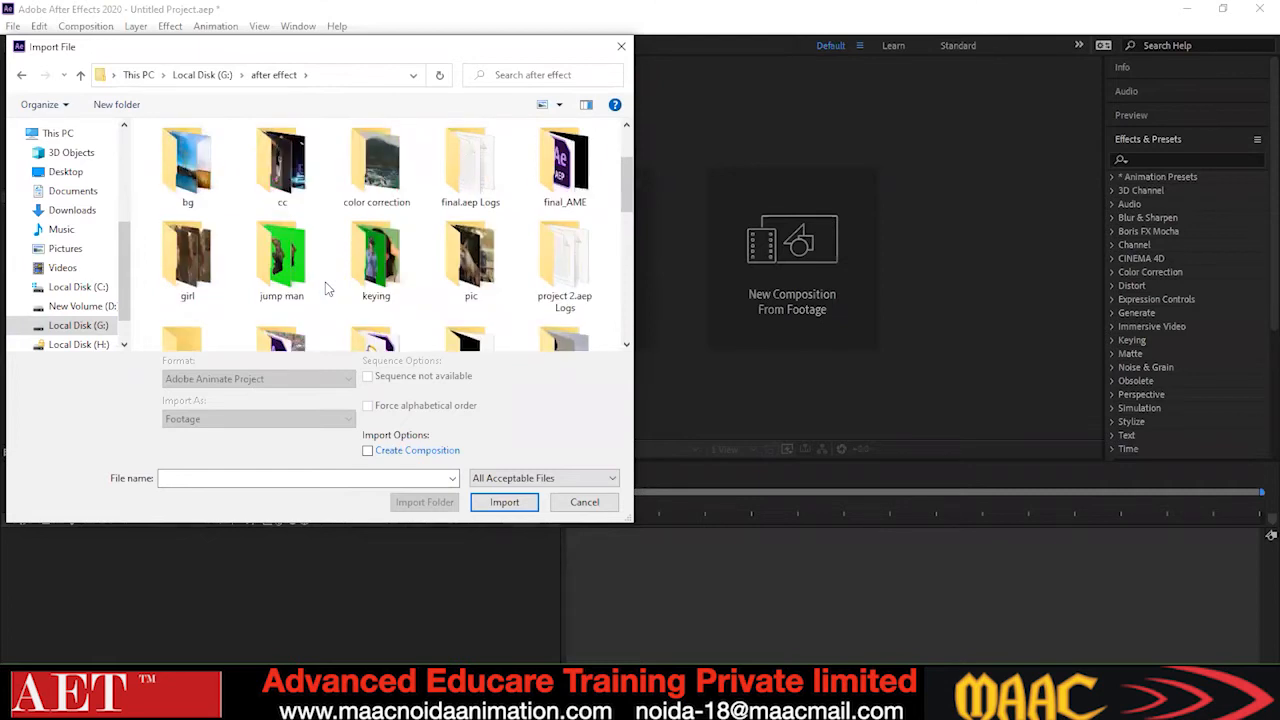
key("alt+Up")
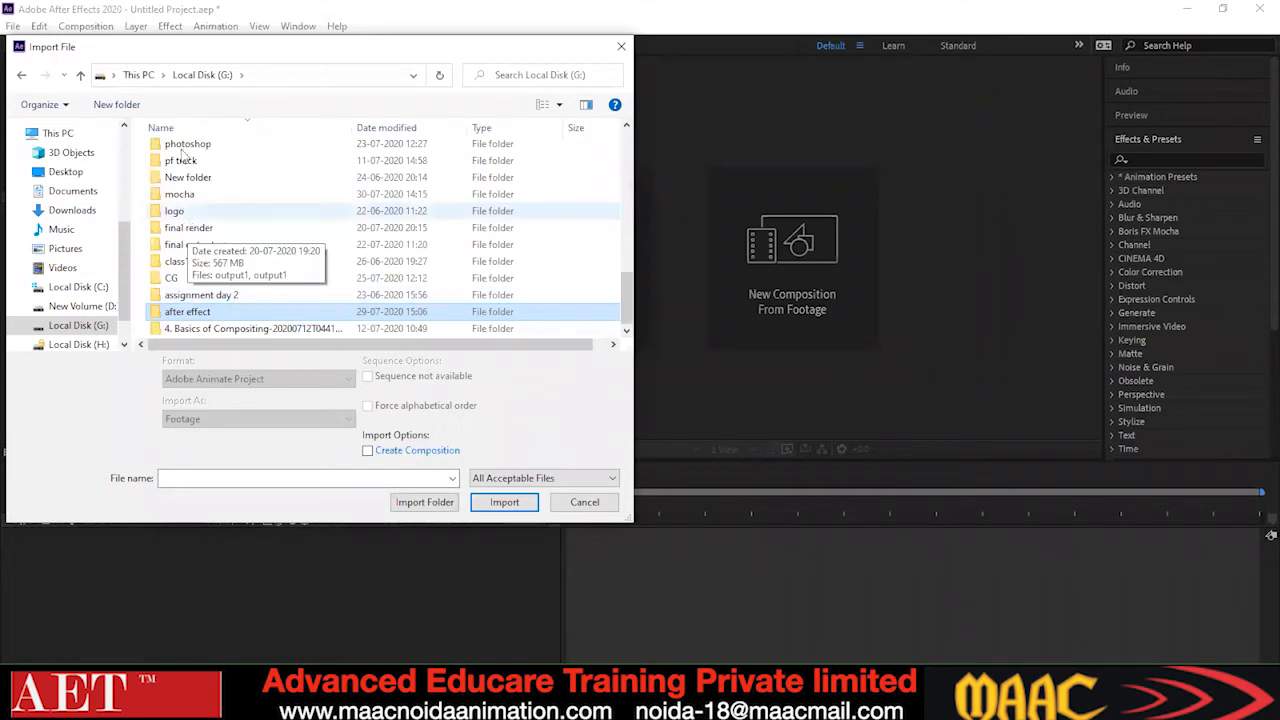
Import production ID_3765078.mp4 and video.mp4 from the file 1 folder inside mocha.
key("m")
key("Return")
key("f")
key("Return")
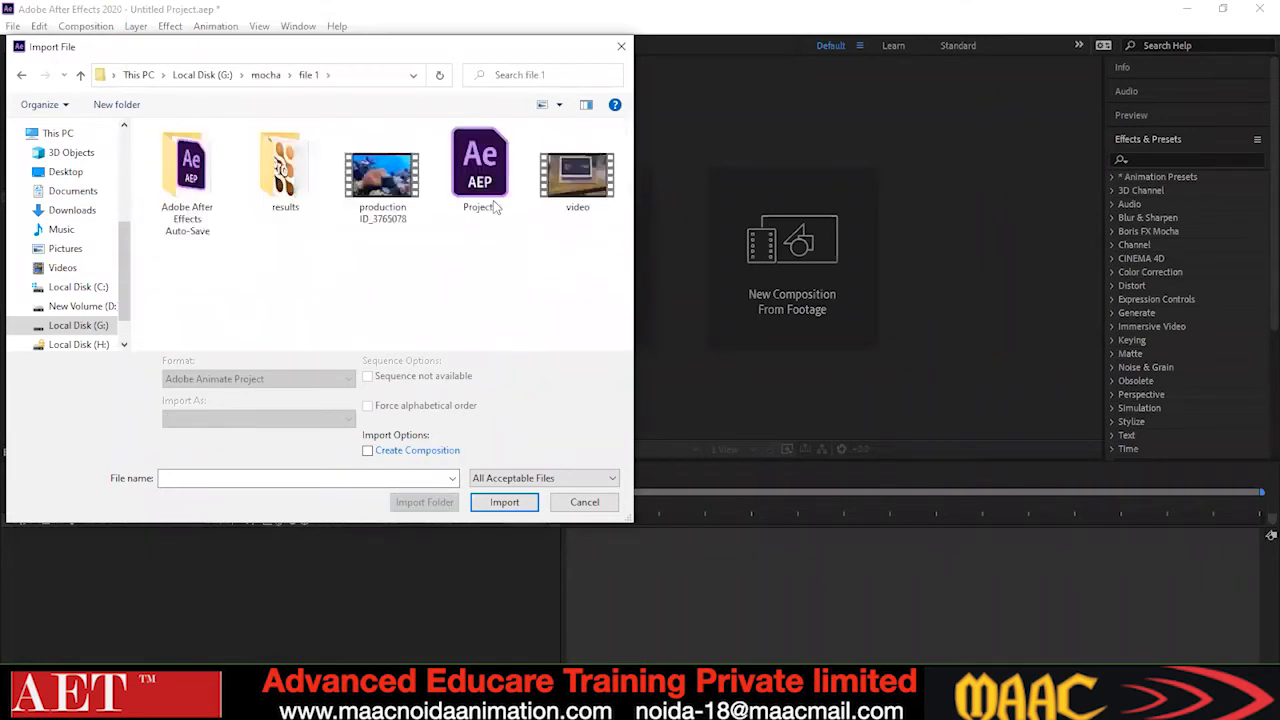
key("v")
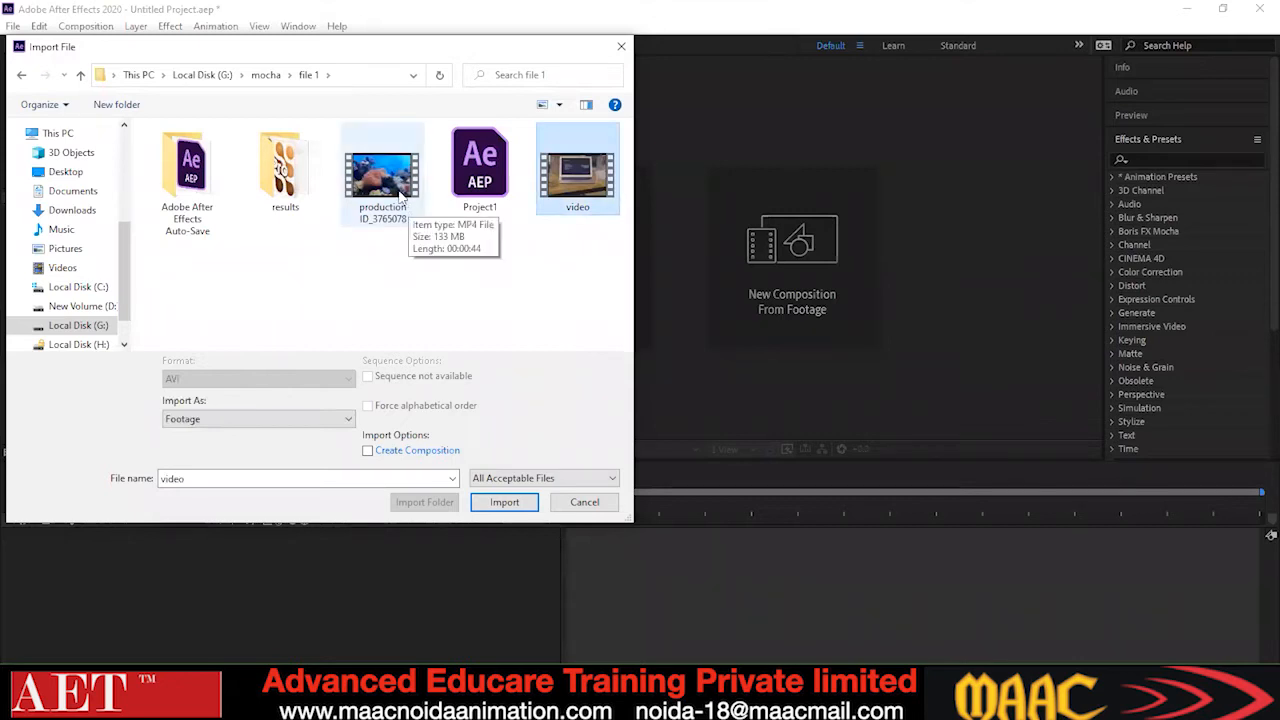
left_click(383, 175, "ctrl")
left_click(493, 501)
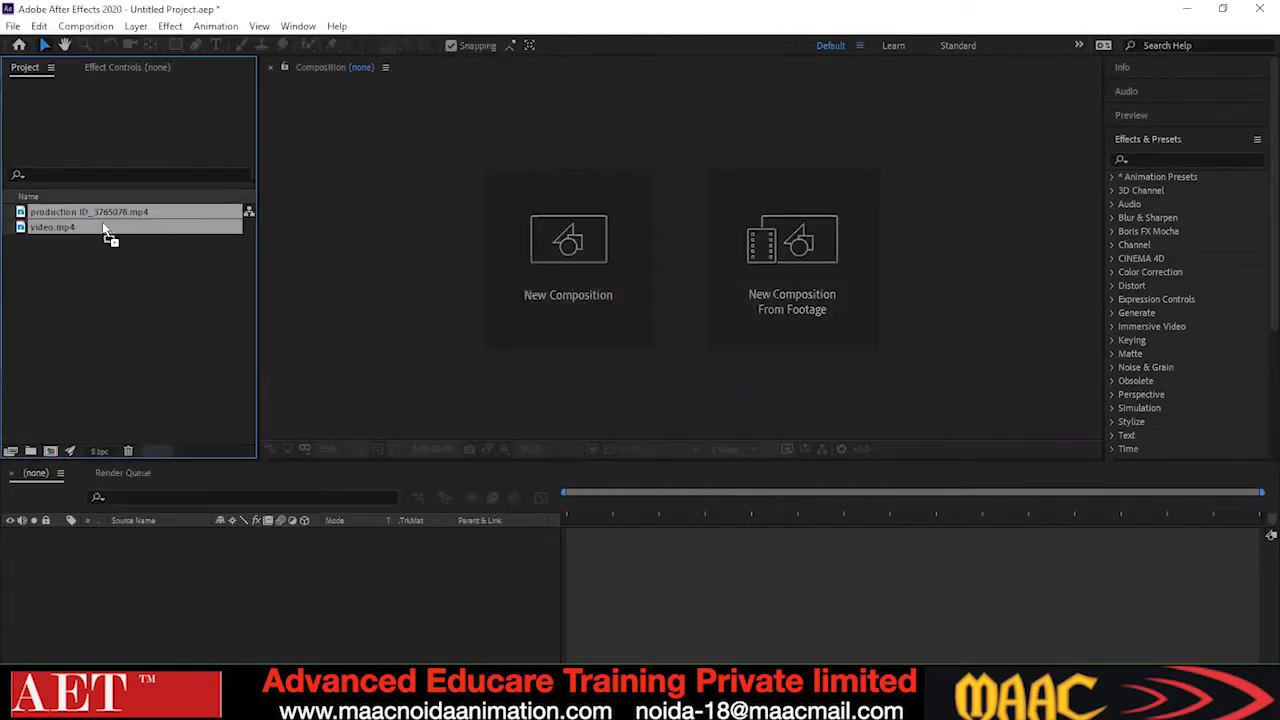
Create a composition from production ID_3765078.mp4 and video.mp4, with the aquarium footage above the laptop clip, and select the video.mp4 layer.
left_click_drag(90, 212, 142, 559)
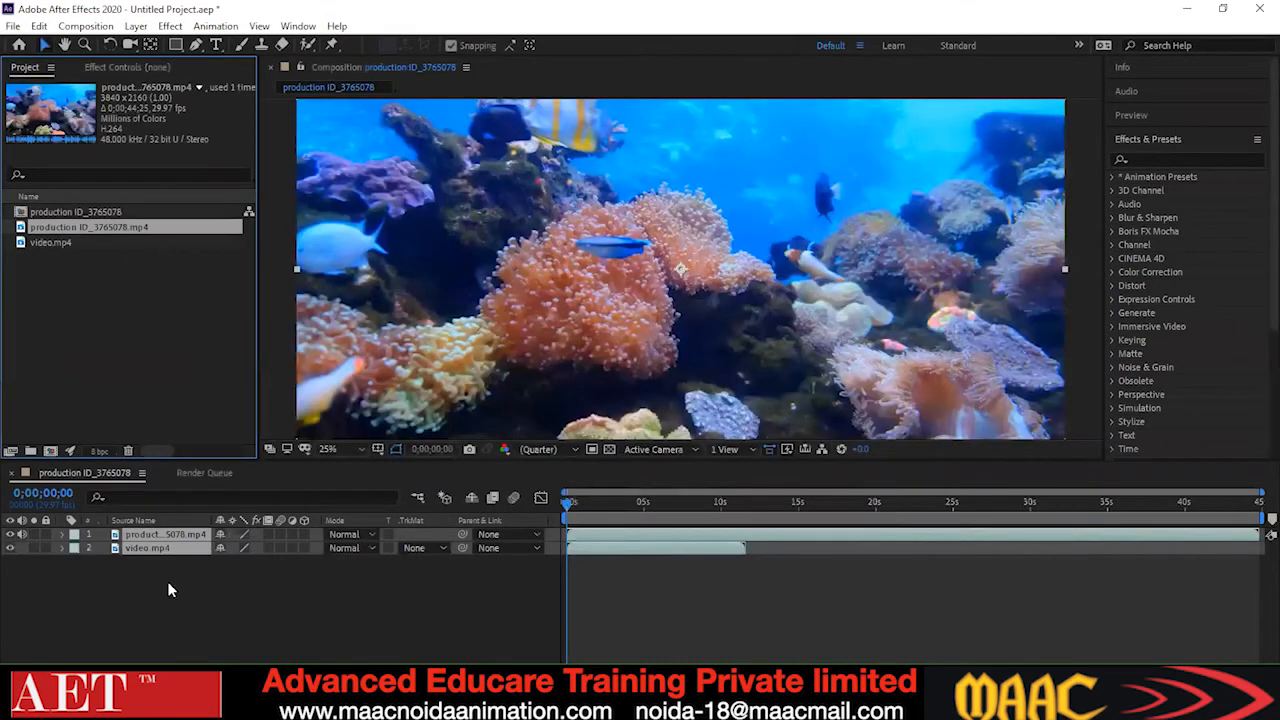
left_click(159, 549)
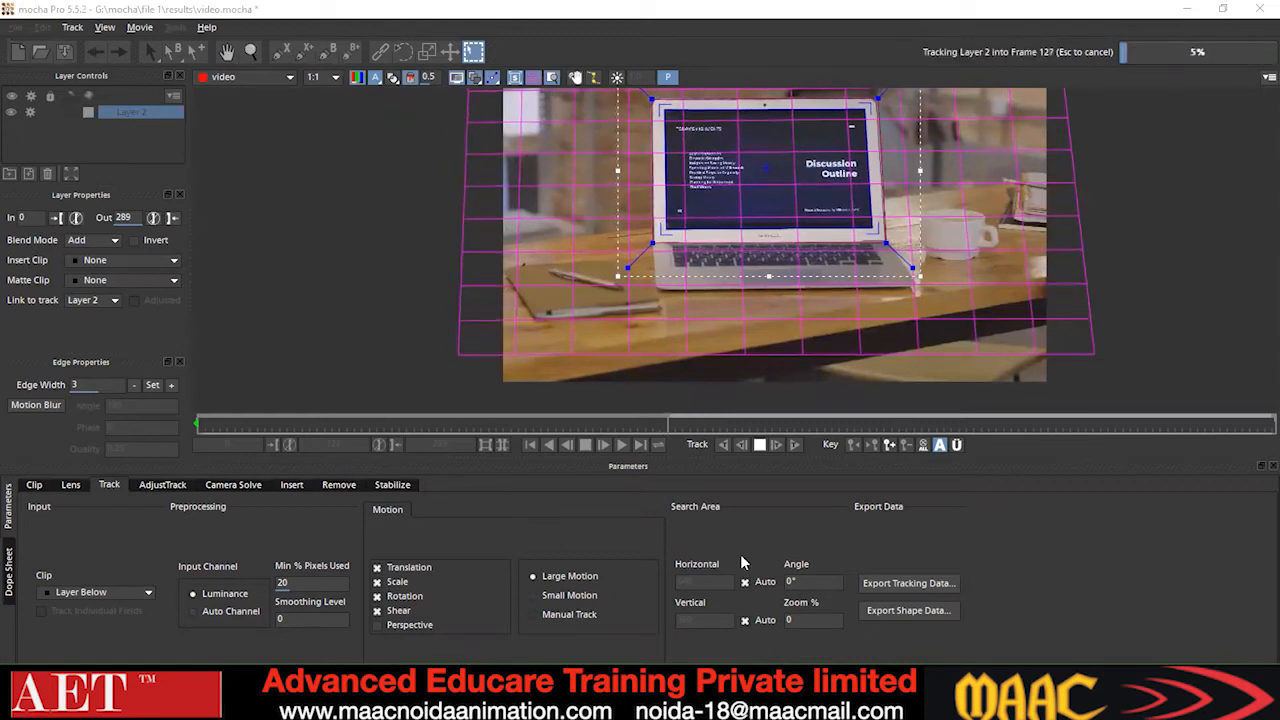
Stop the running track in mocha Pro, return to After Effects and select the production ID_3765078.mp4 layer.
left_click(586, 444)
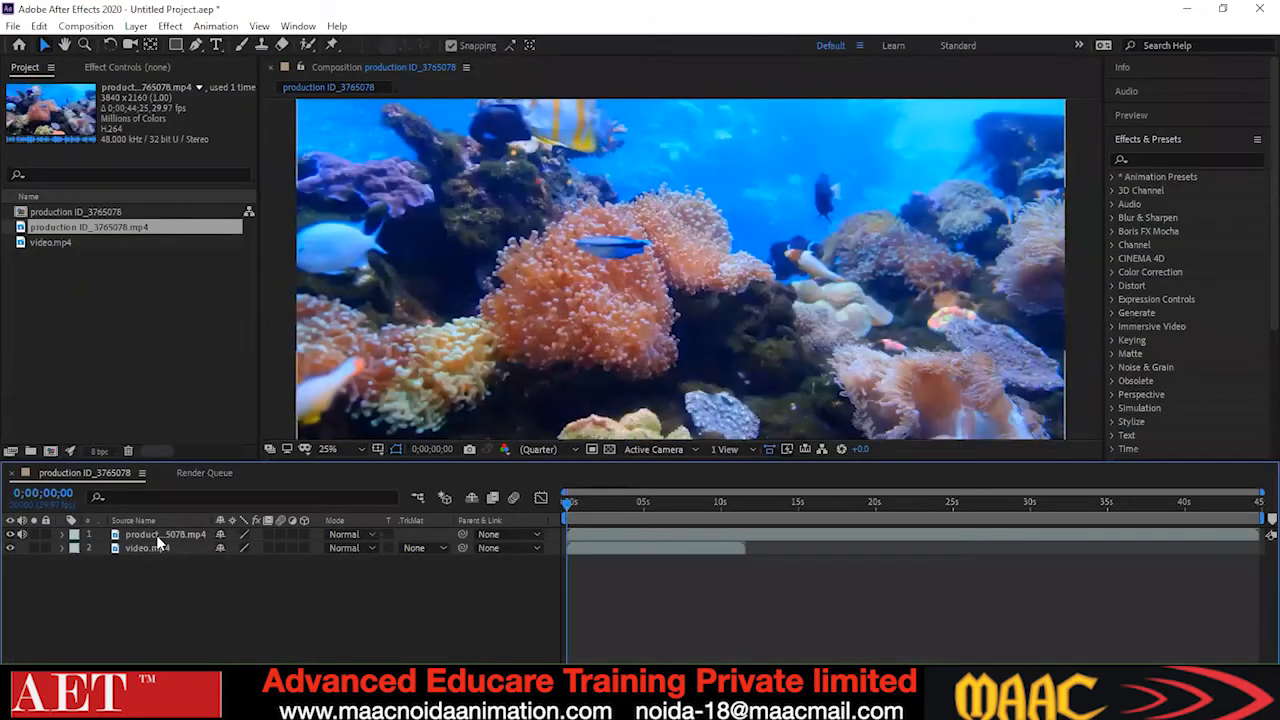
left_click(158, 536)
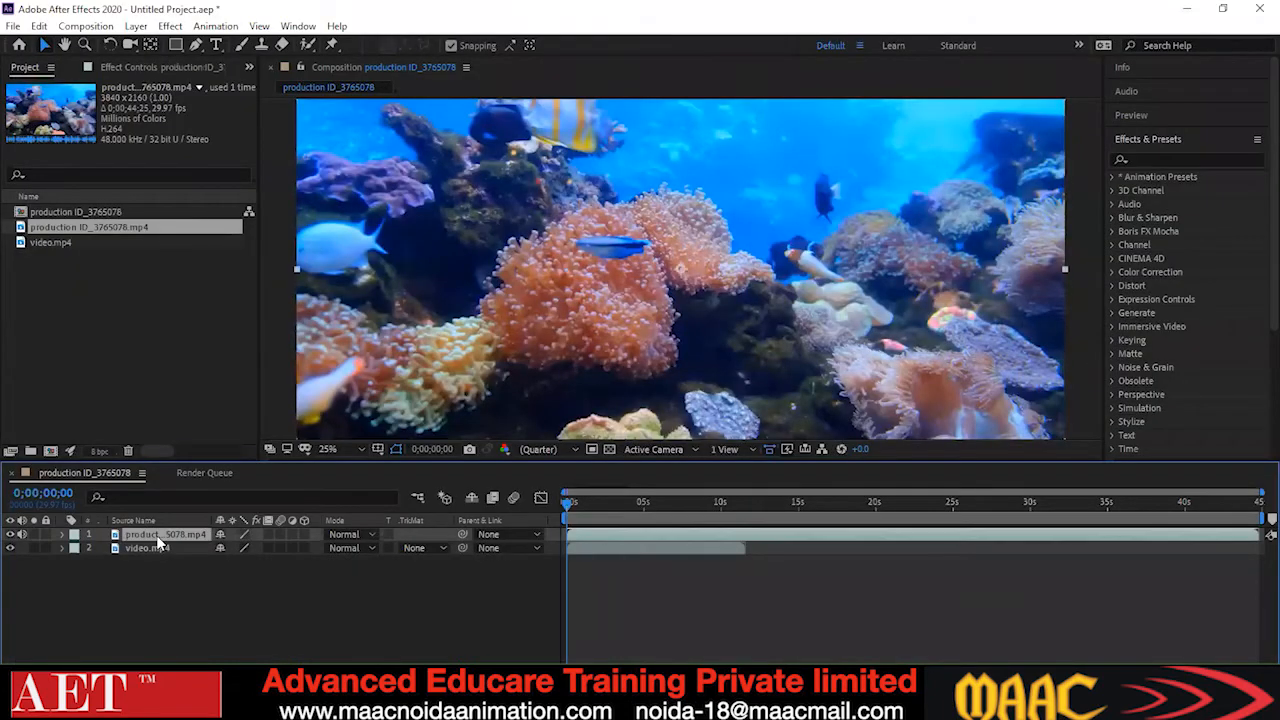
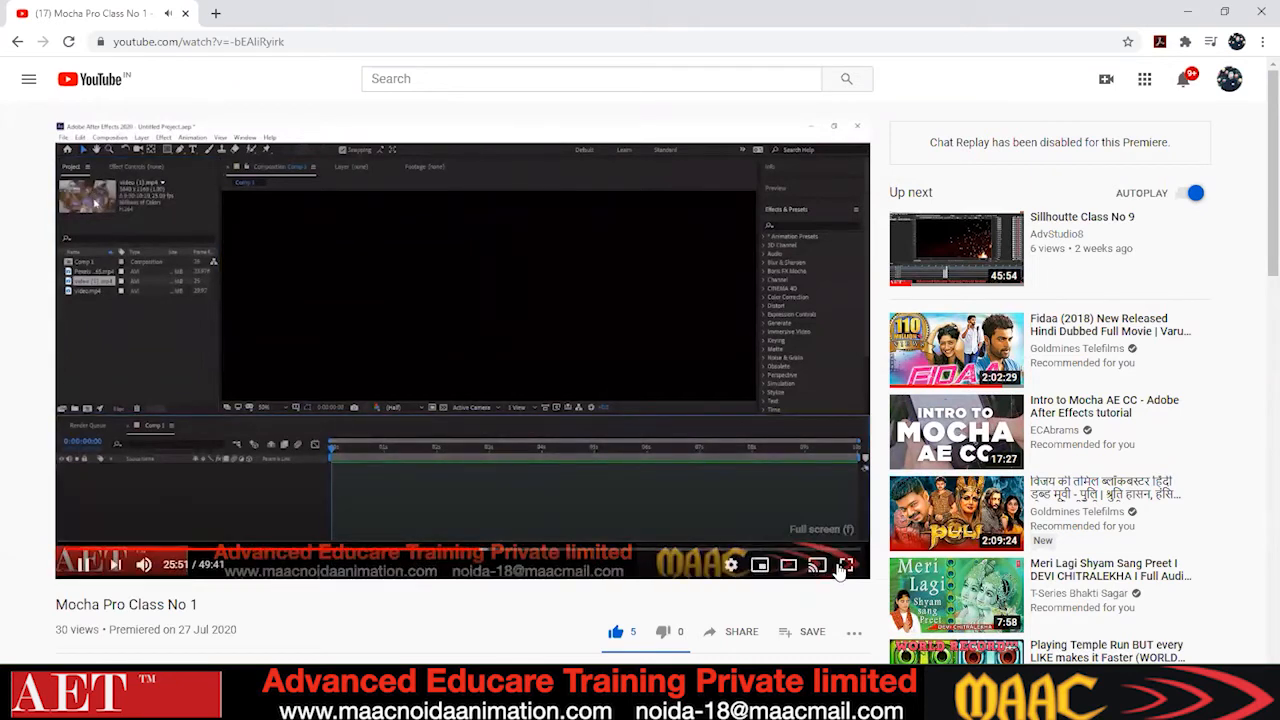
Show the Mocha Pro Class No 1 video on YouTube full screen and check the Pexels clip's footage details in the project.
left_click(845, 566)
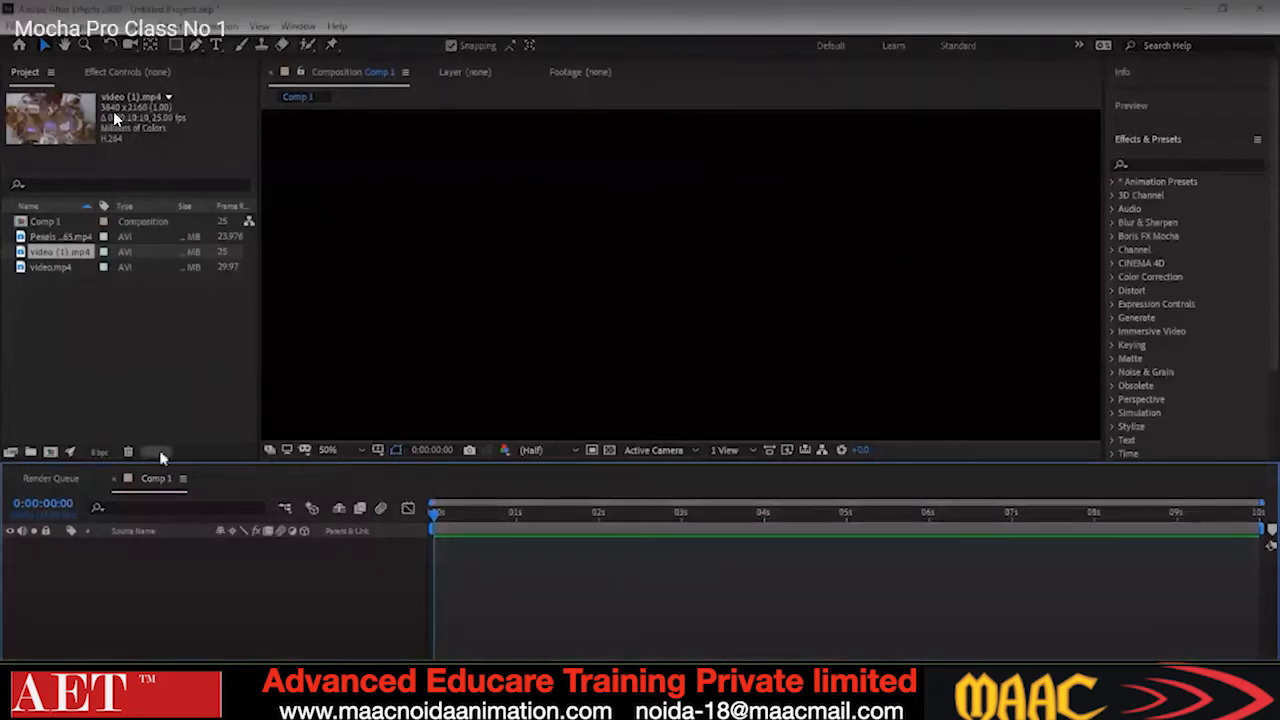
key("Up")
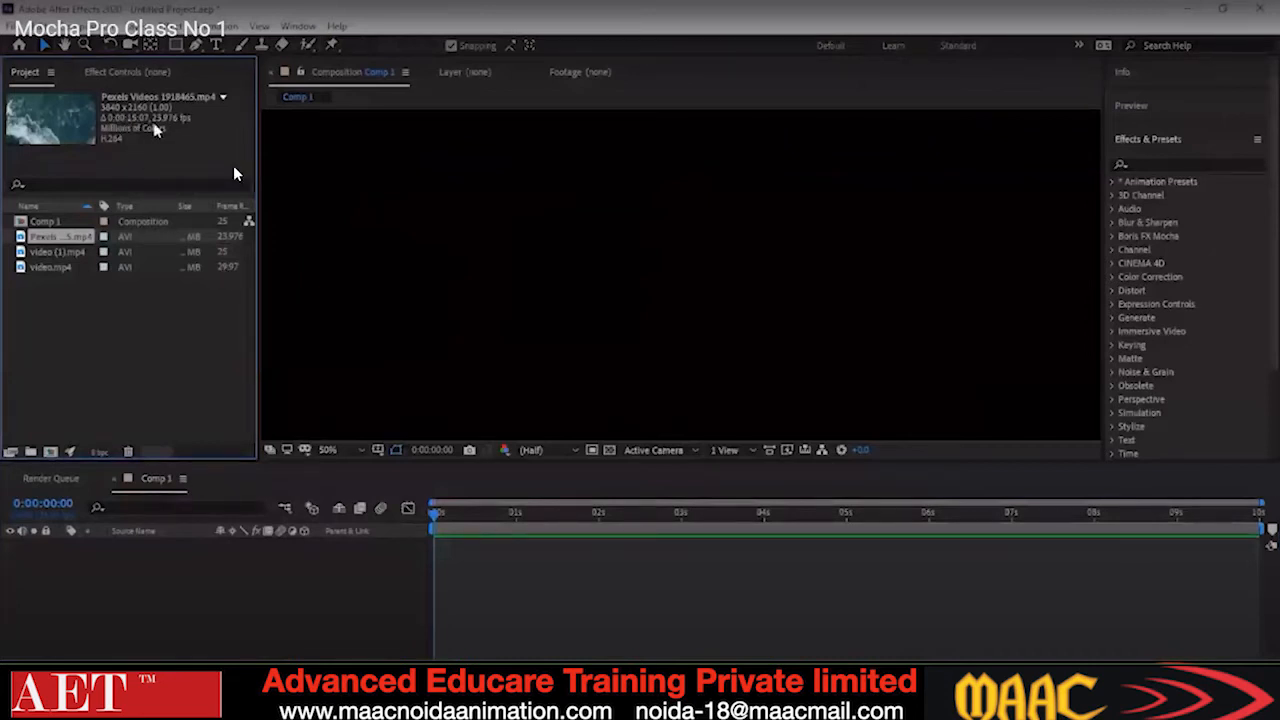
left_click(155, 345)
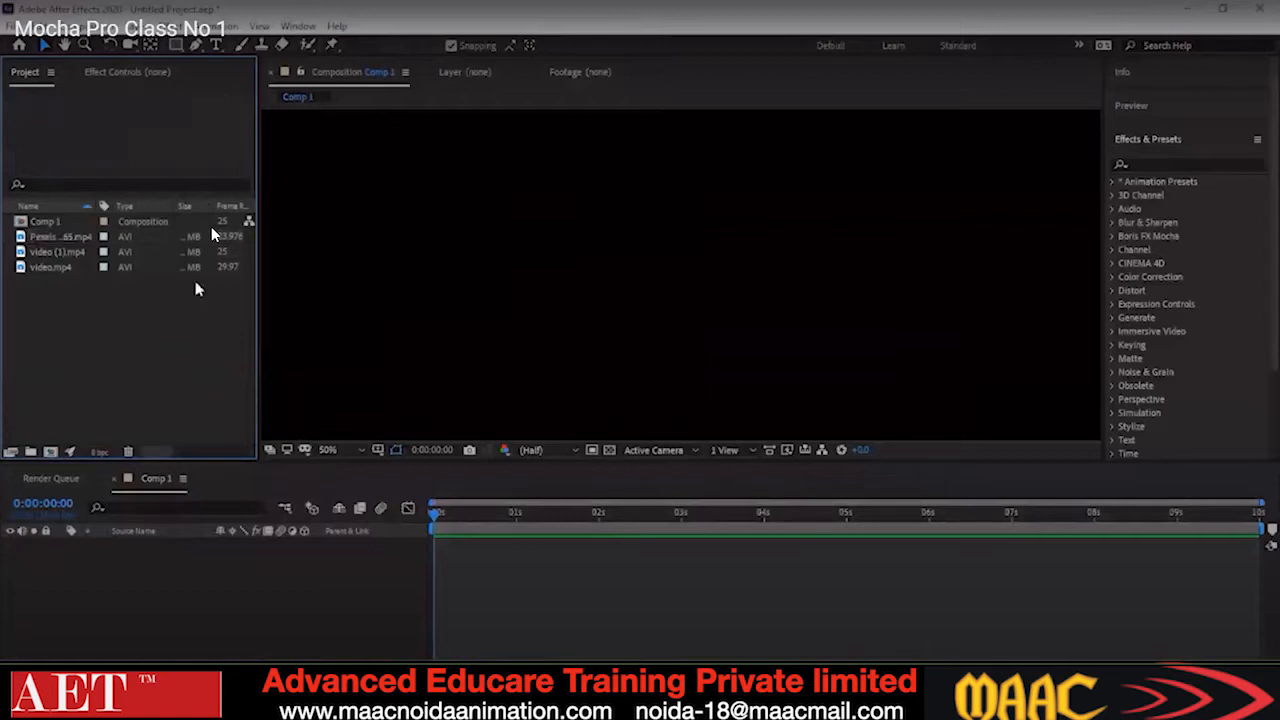
Add video (1).mp4 to Comp 1, preview its playback and fit the whole frame in view.
left_click(52, 268)
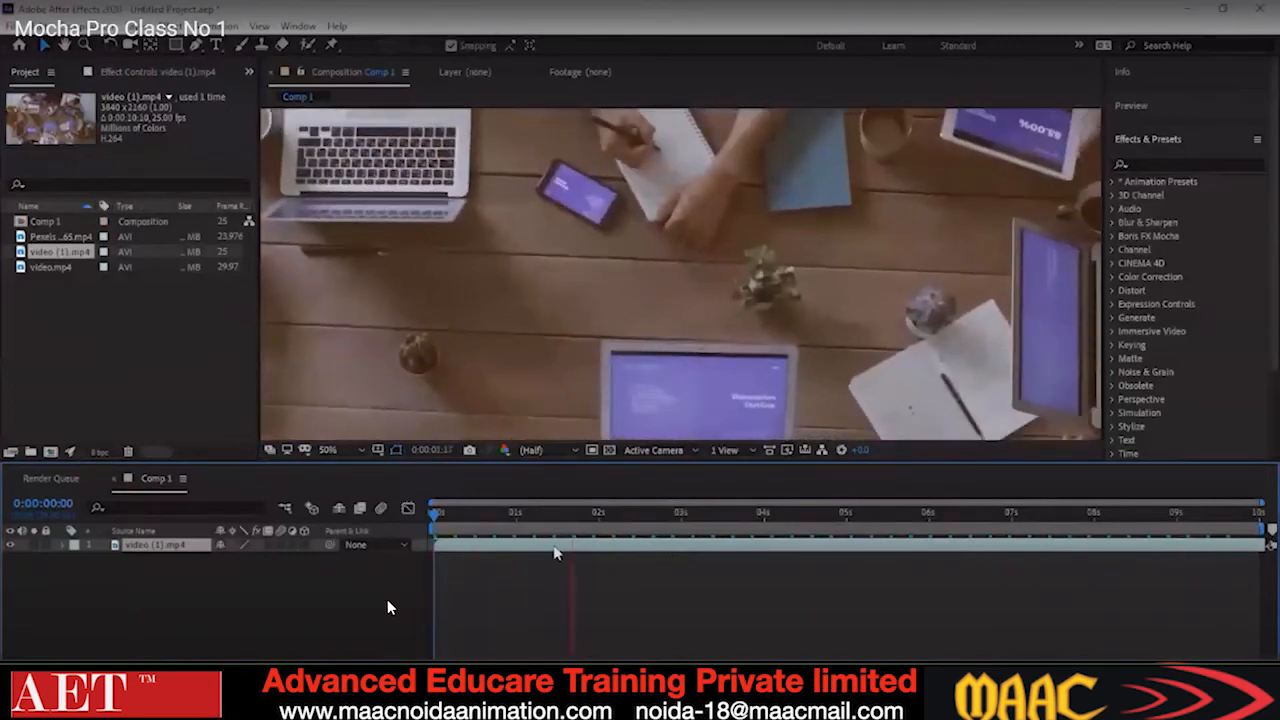
key("space")
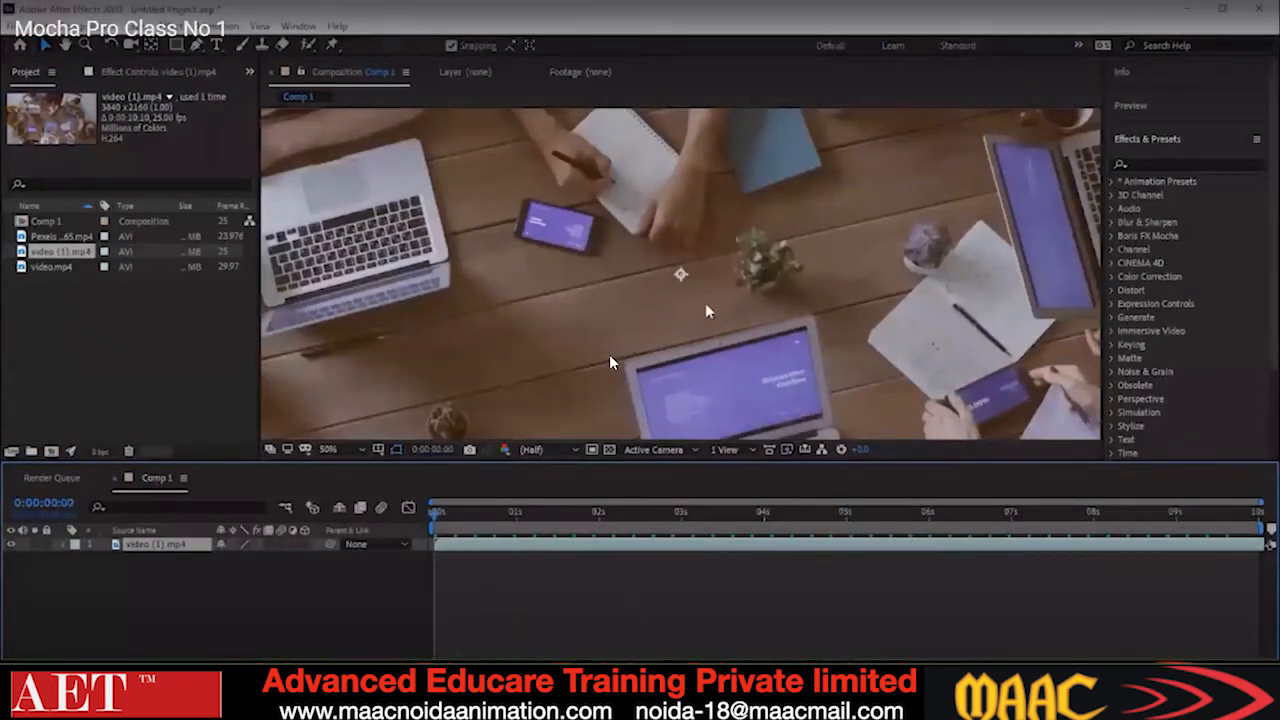
scroll(600, 300, "down", 2)
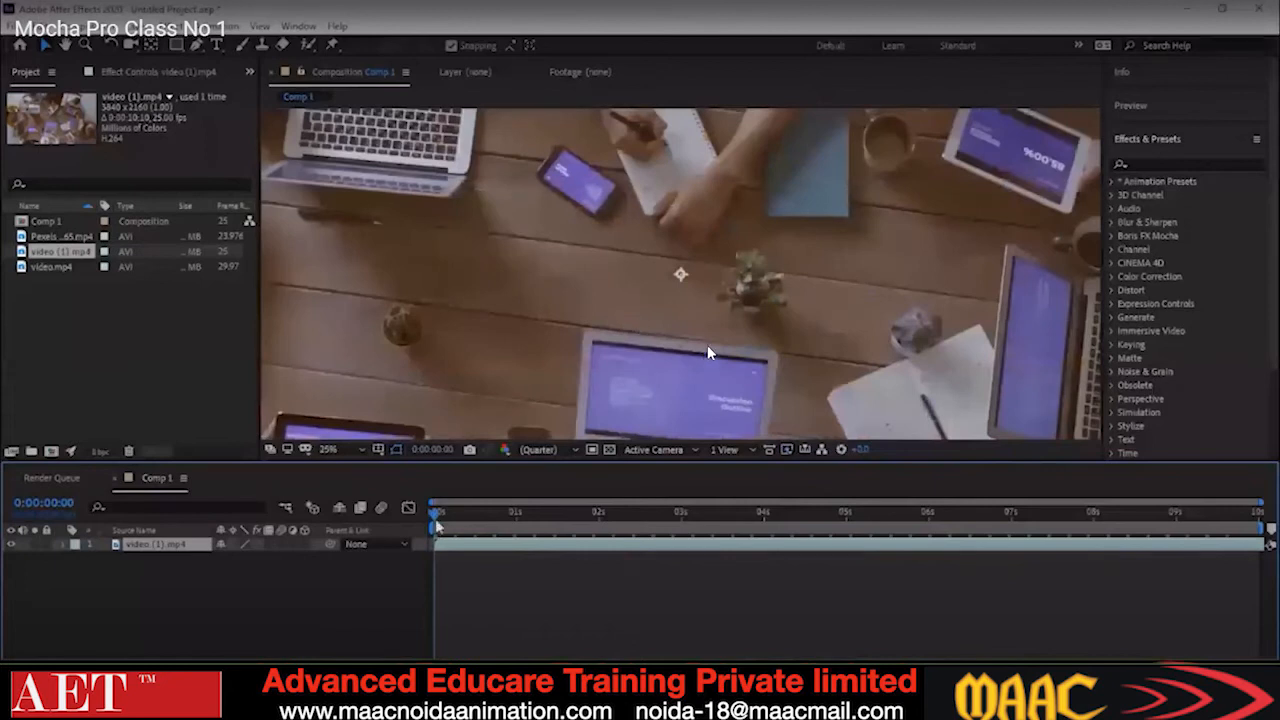
scroll(697, 348, "down", 1)
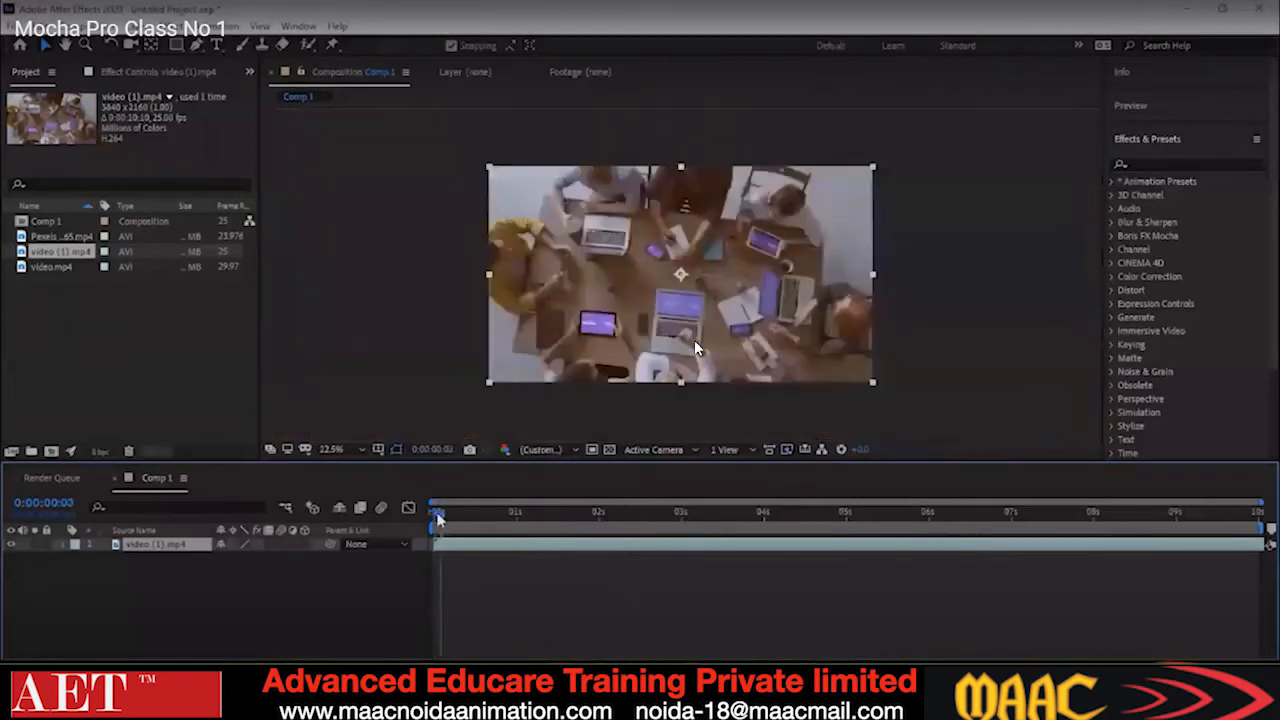
scroll(697, 348, "up", 1)
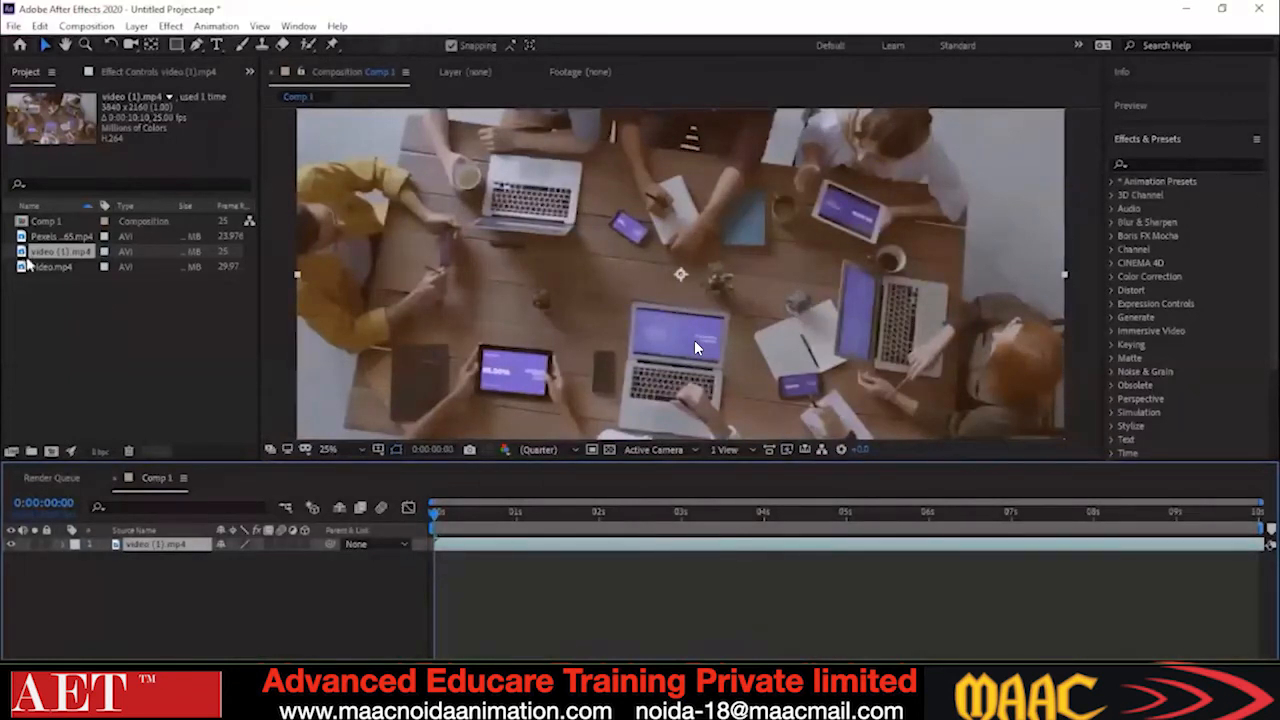
Place the Pexels ocean clip in Comp 1 as a layer above video (1).mp4.
left_click(26, 306)
left_click(56, 252)
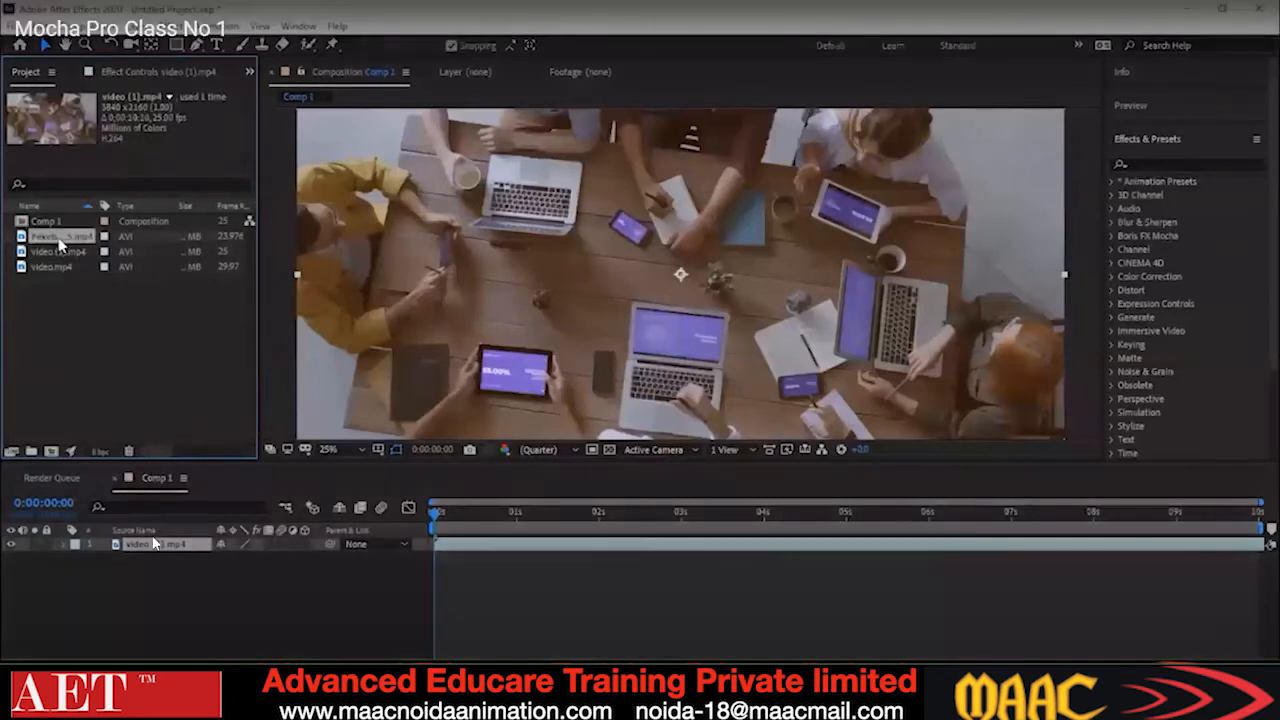
left_click_drag(58, 237, 143, 543)
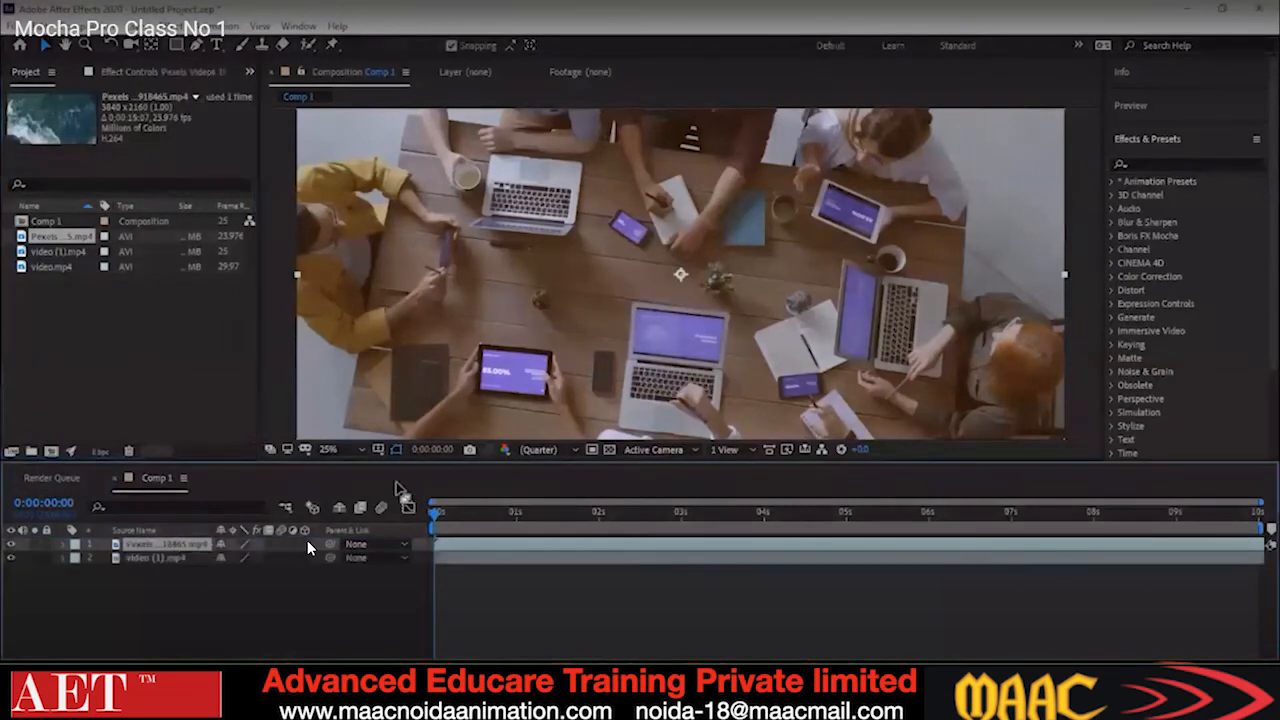
Try applying the tracking data to the Pexels layer to fit it onto the laptop screen, inspect the placement and undo it.
scroll(618, 287, "down", 5)
key(".")
key(".")
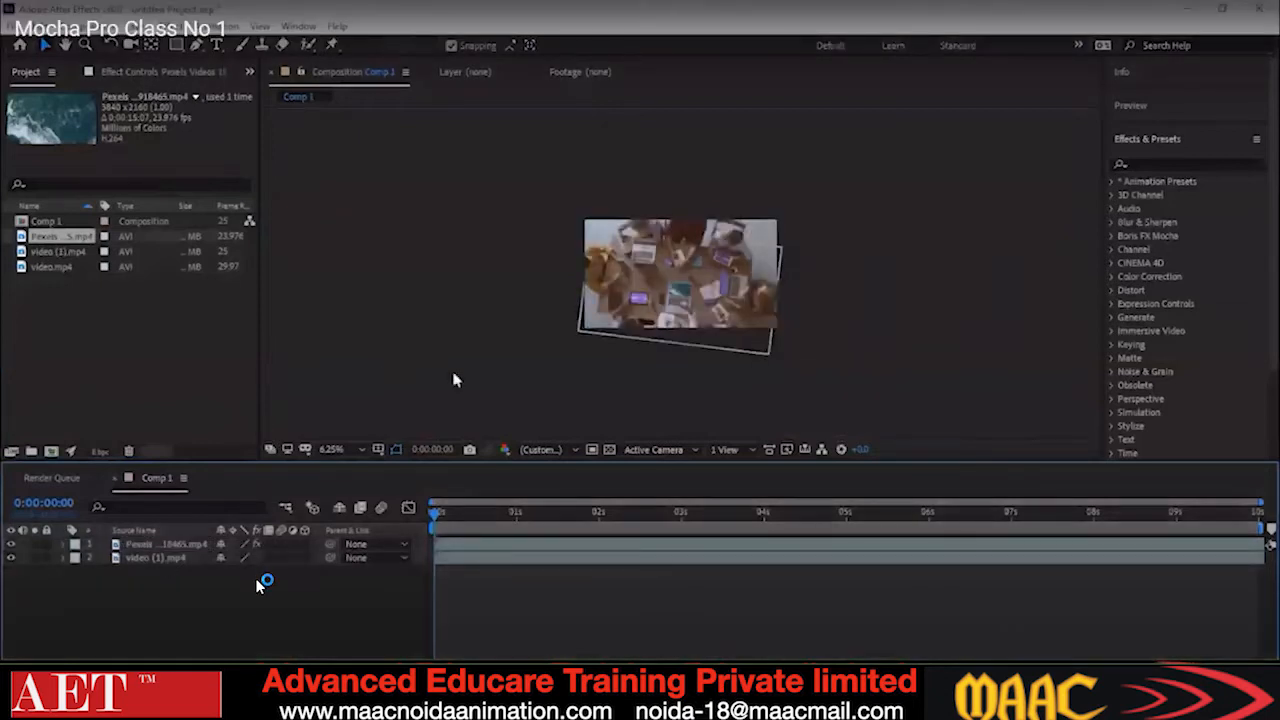
scroll(700, 330, "up", 1)
scroll(700, 330, "up", 2)
scroll(700, 330, "down", 2)
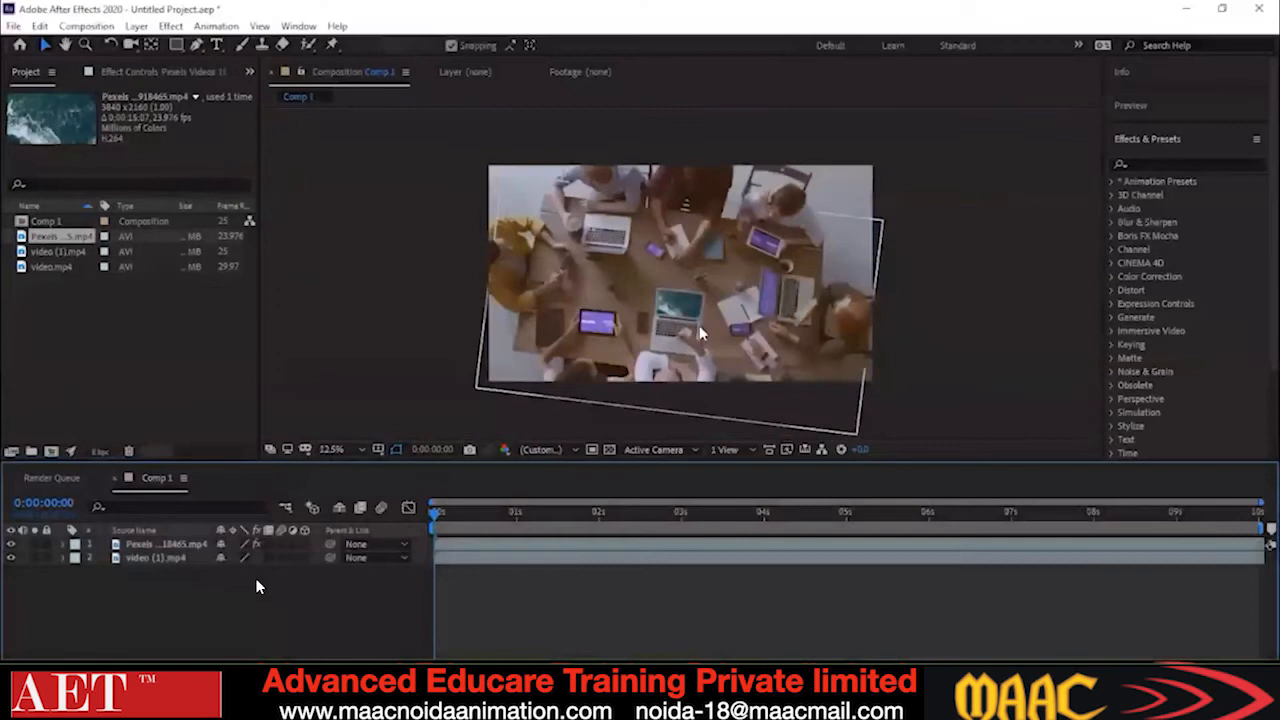
scroll(700, 330, "up", 1)
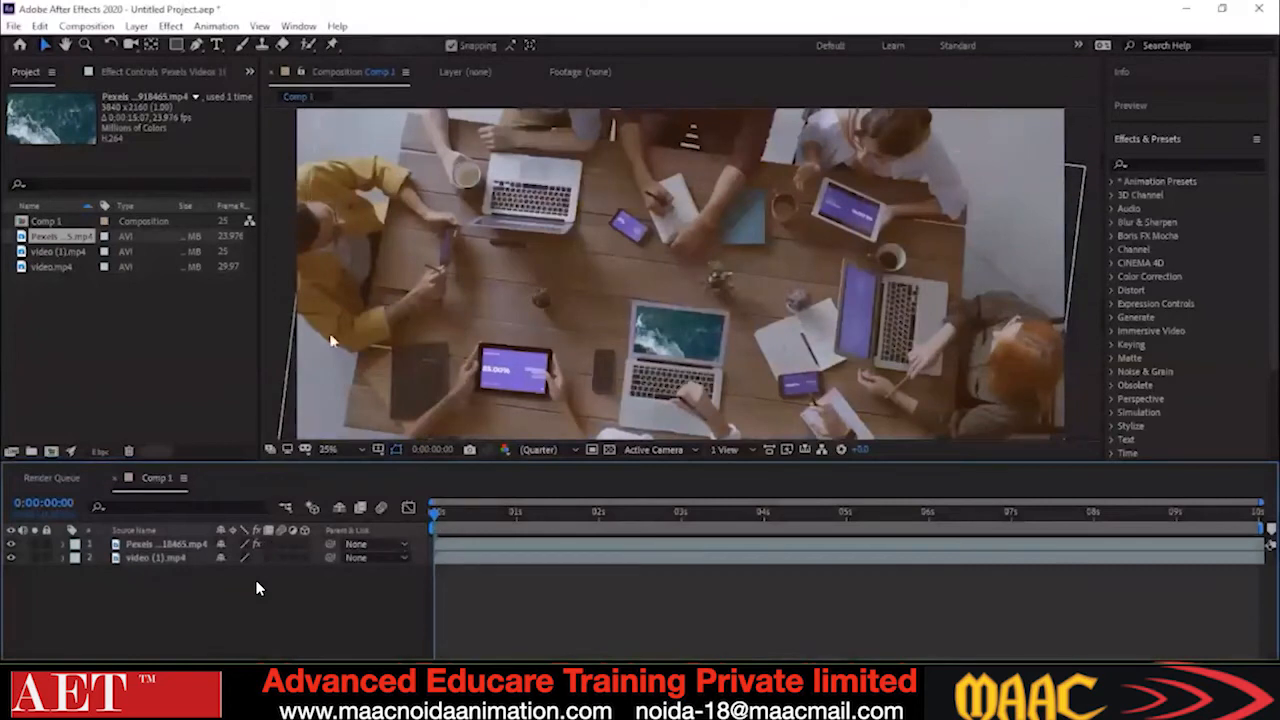
key("ctrl+z")
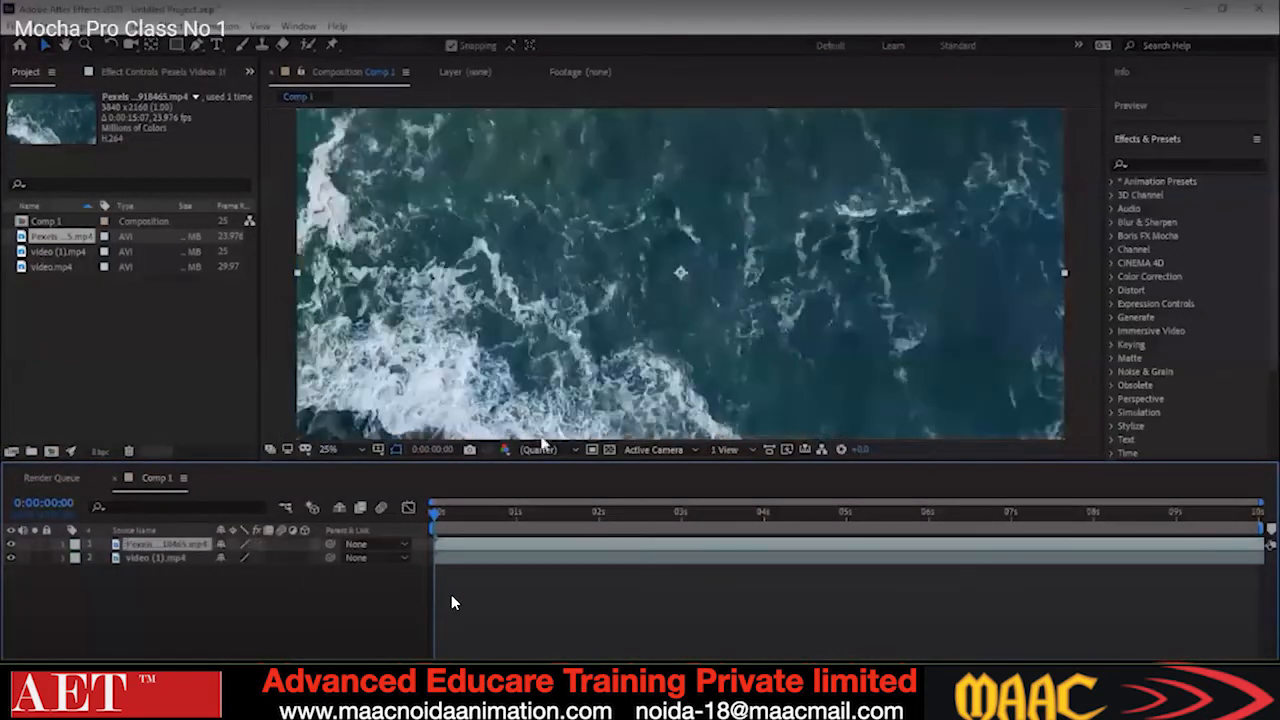
Preview Comp 1 with the untracked Pexels layer and return the playhead to the start.
scroll(686, 285, "down", 4)
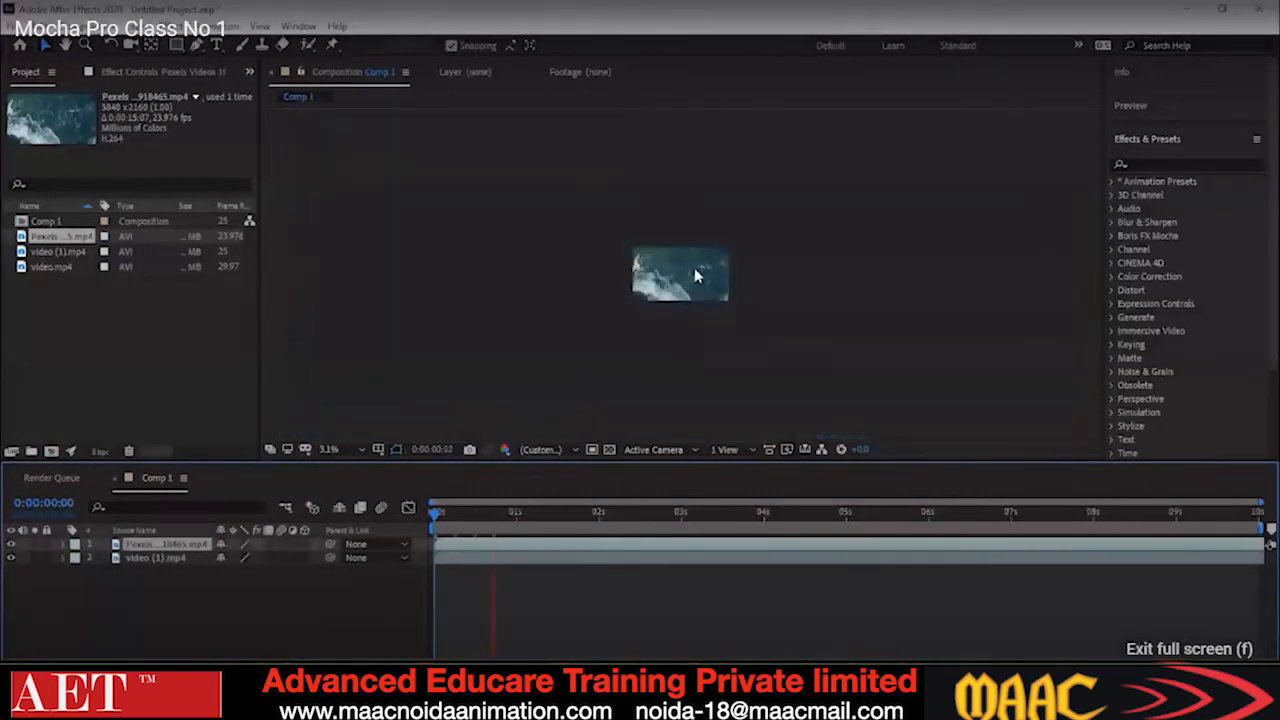
left_click(690, 282)
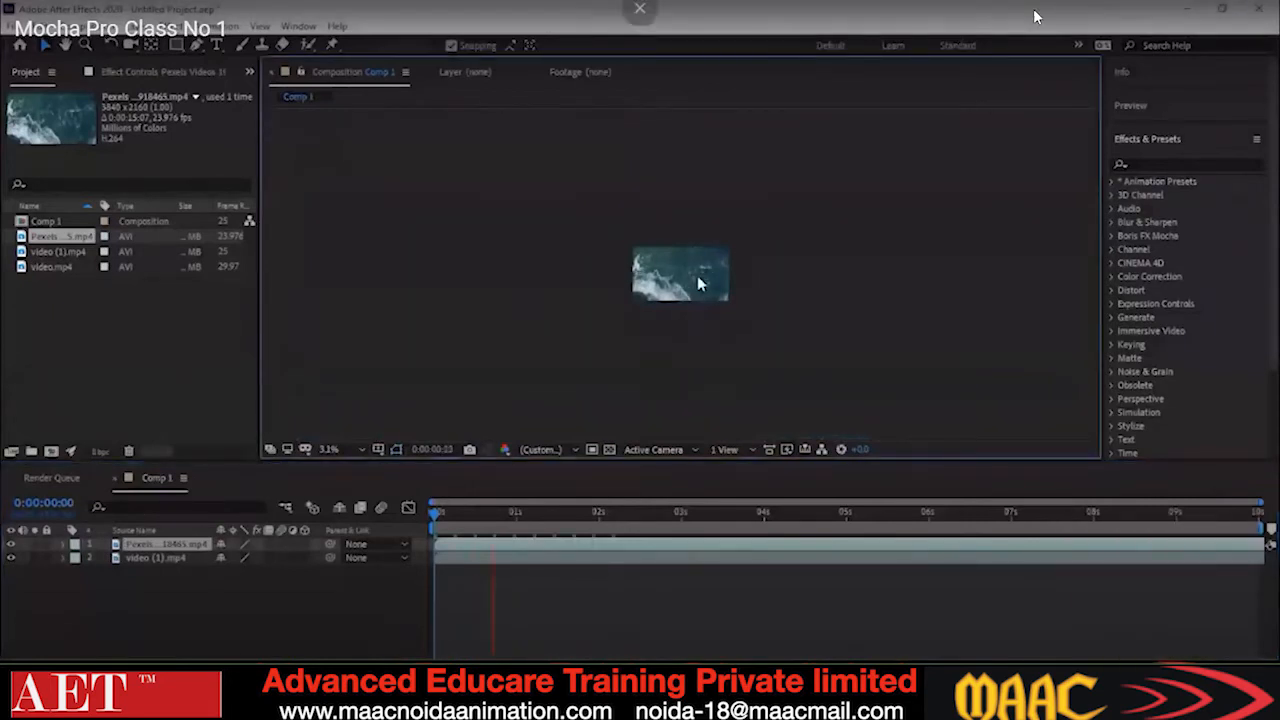
left_click_drag(526, 522, 432, 518)
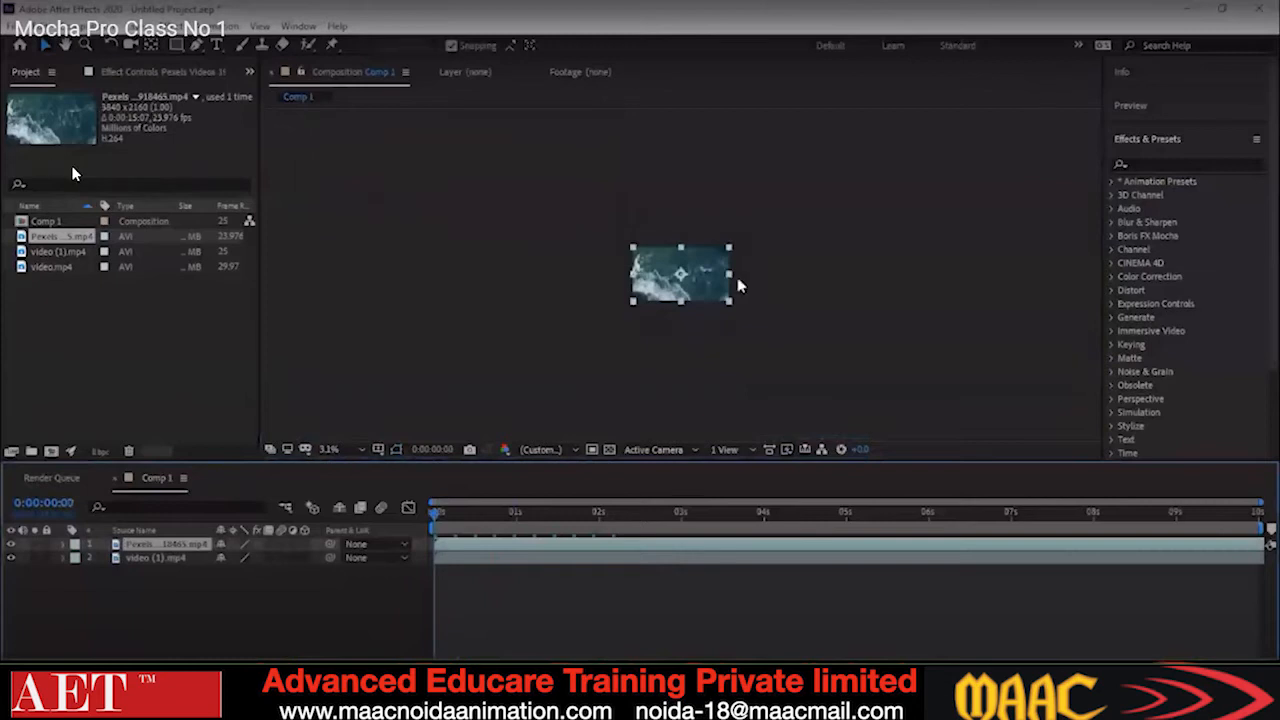
Preview the enlarged Pexels ocean layer in Comp 1 and pause the class recording.
scroll(687, 283, "up", 2)
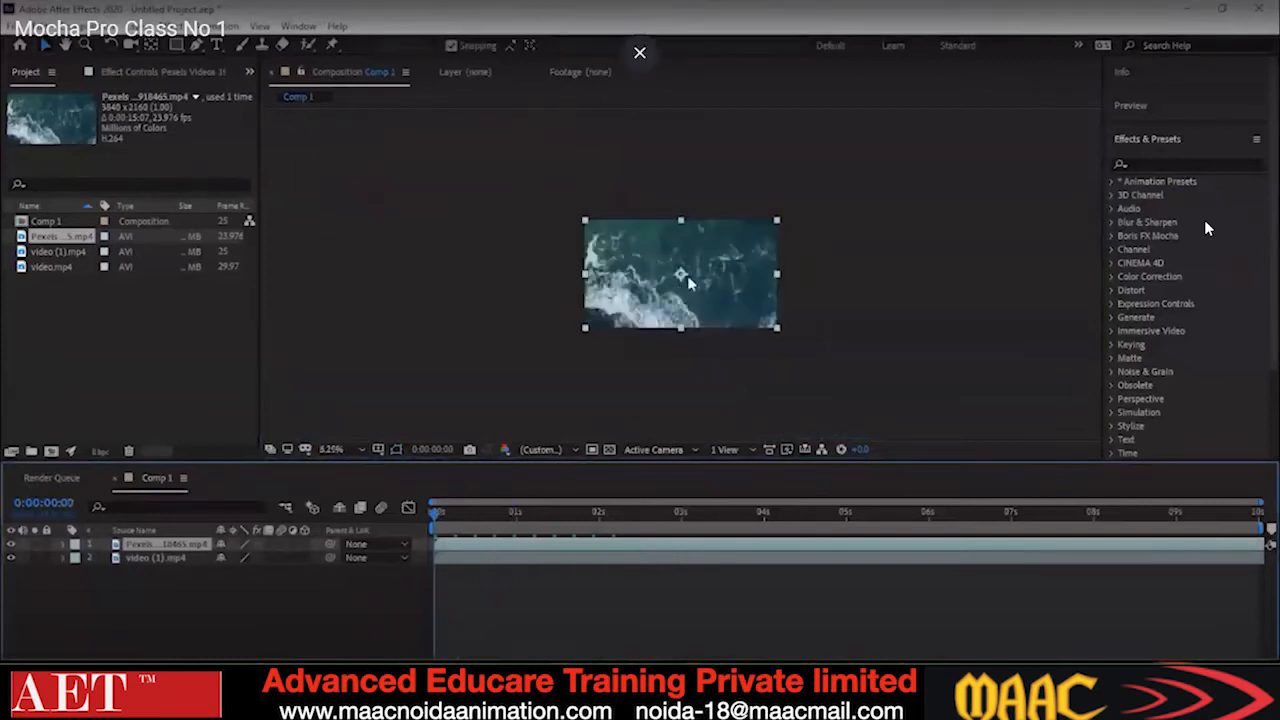
scroll(687, 283, "up", 1)
key("space")
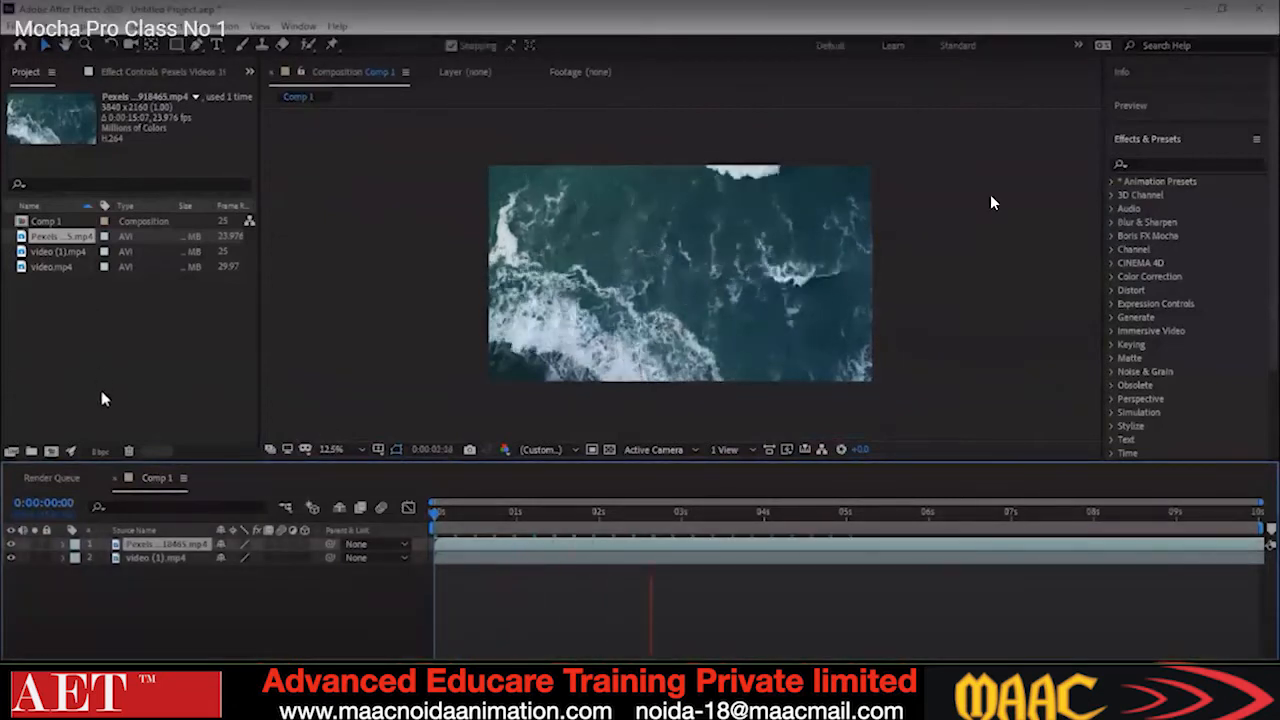
double_click(950, 270)
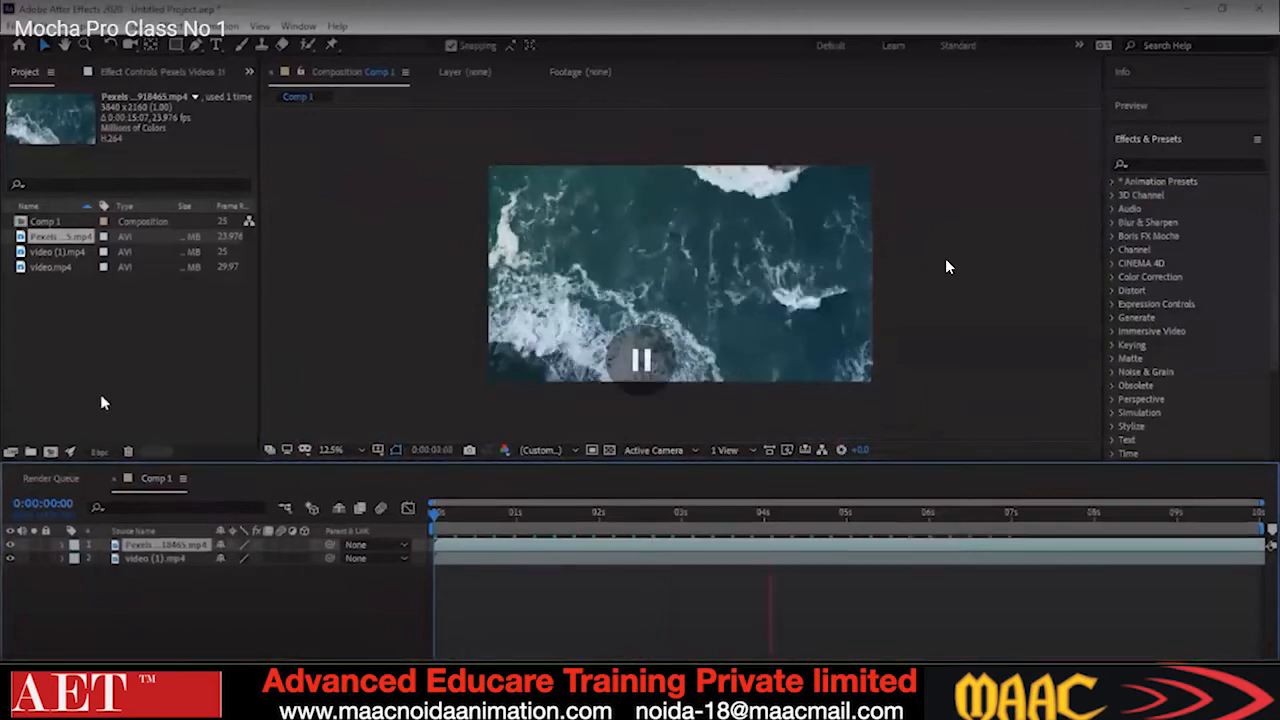
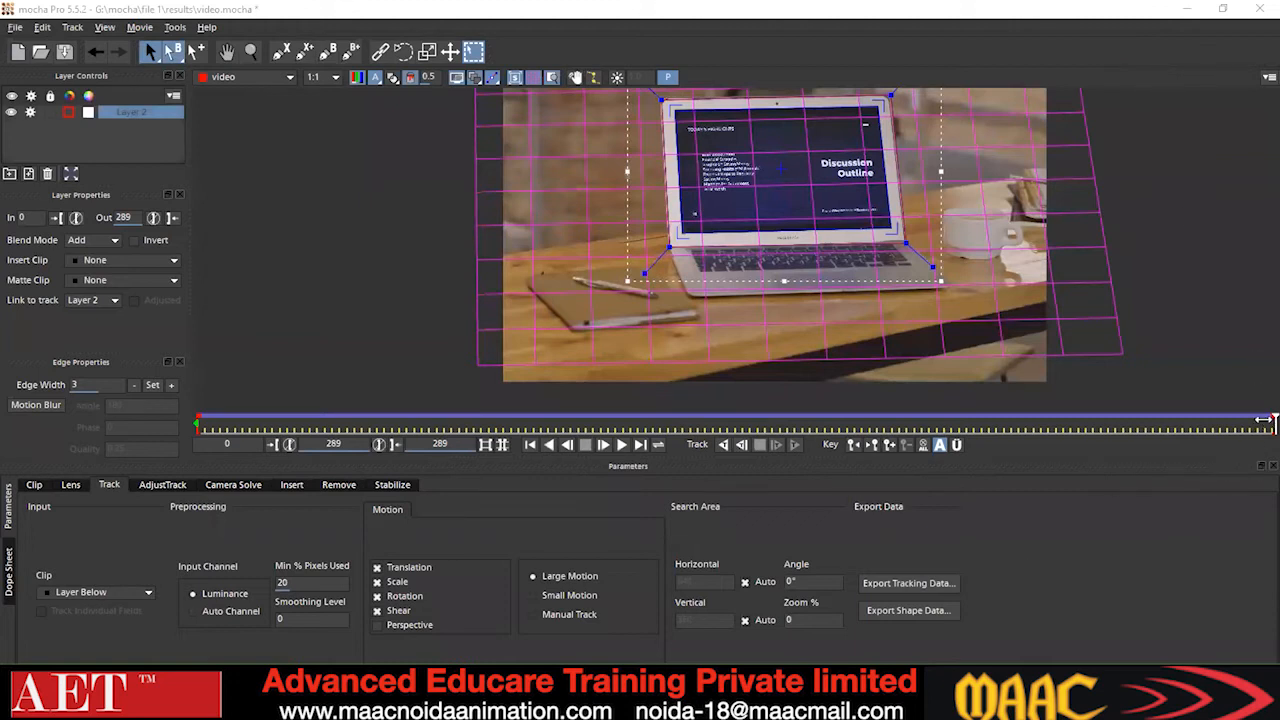
Copy the tracking data as After Effects Corner Pin [supports motion blur] and paste it onto the production ID_3765078.mp4 layer in After Effects.
left_click(886, 585)
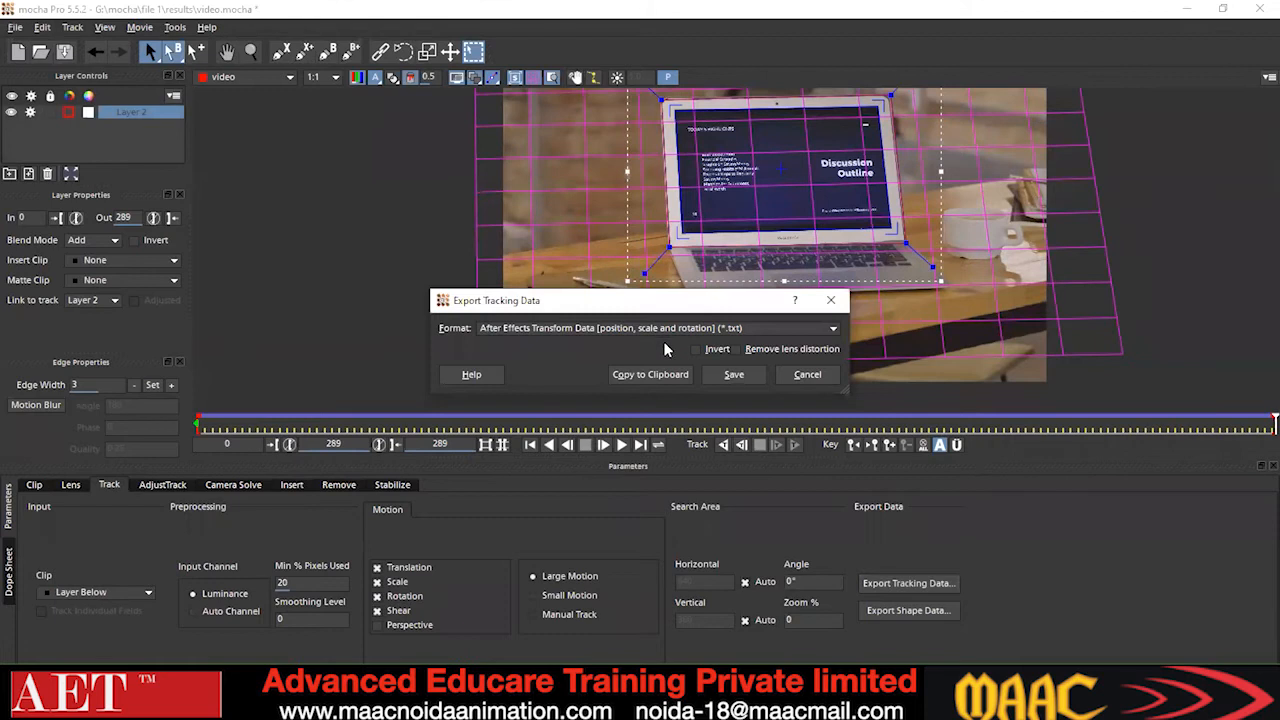
left_click(790, 330)
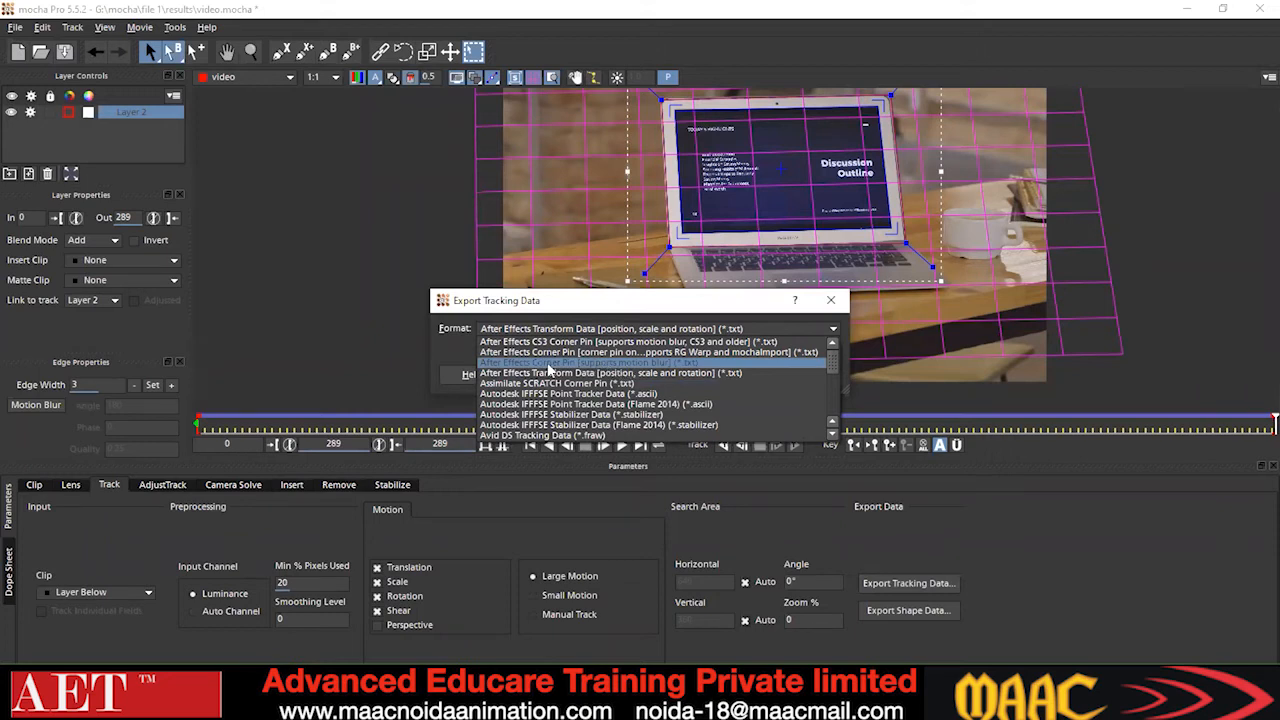
left_click(549, 363)
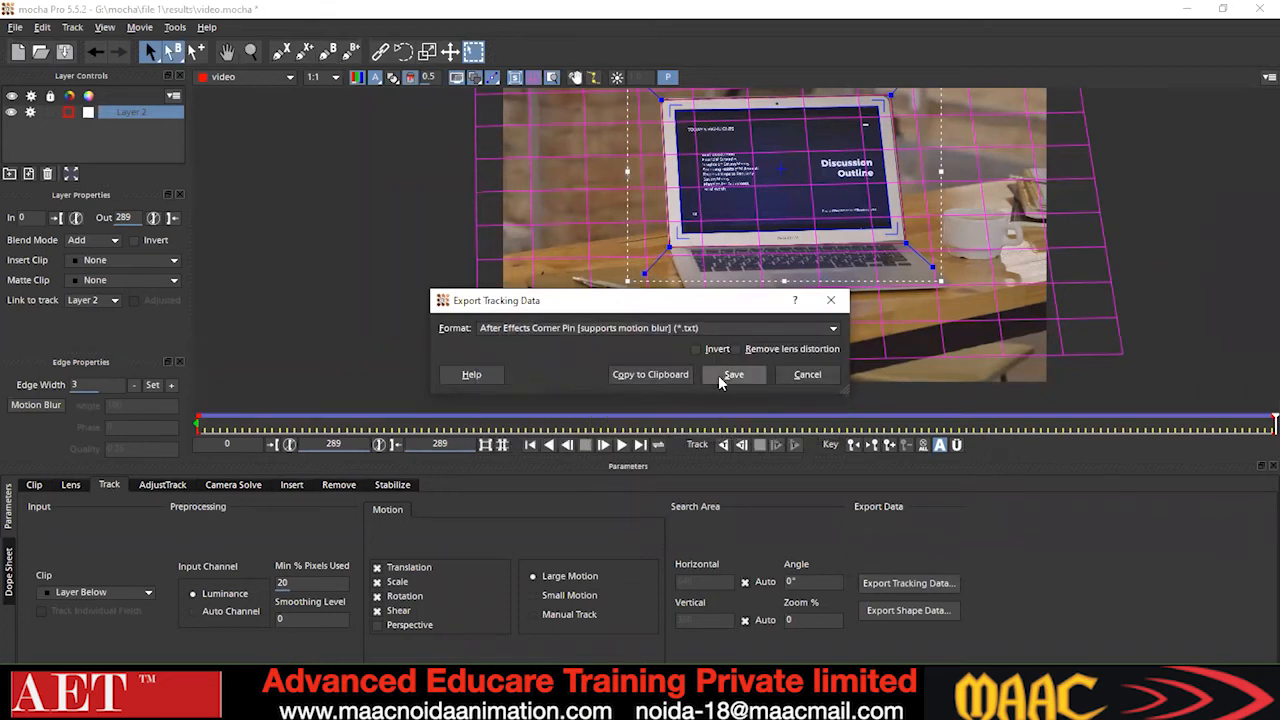
left_click(636, 378)
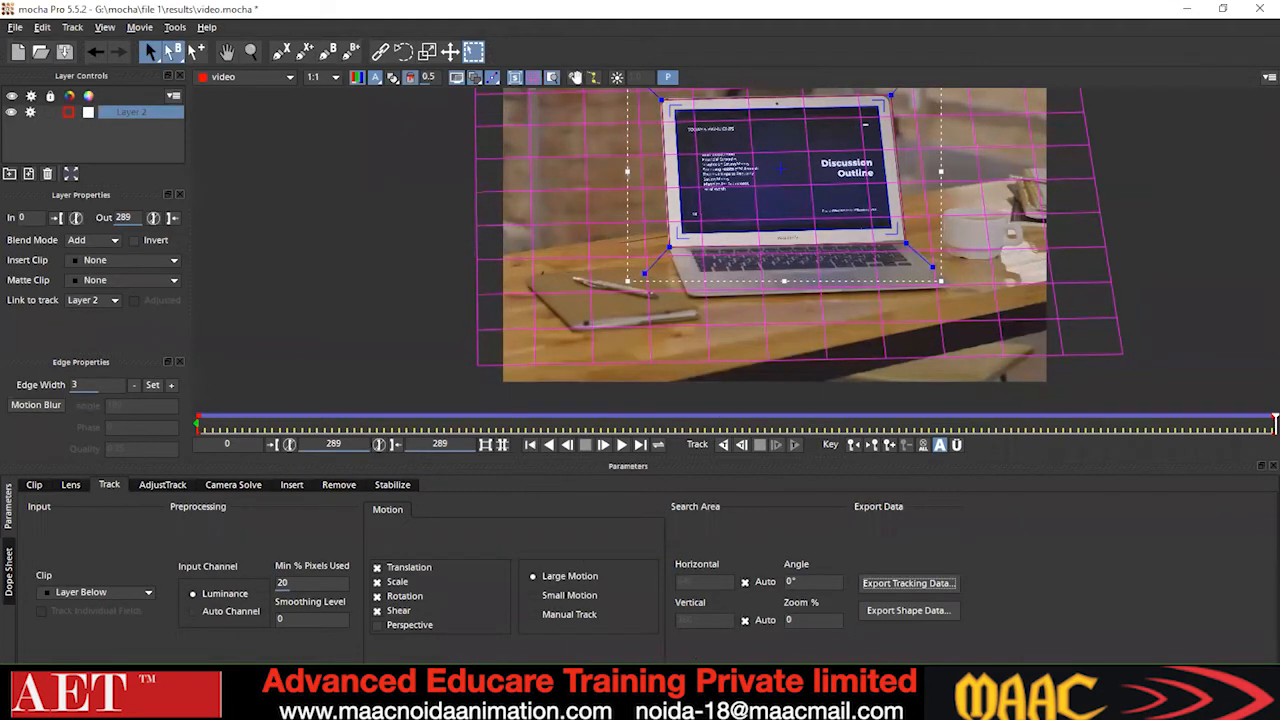
key("alt+Tab")
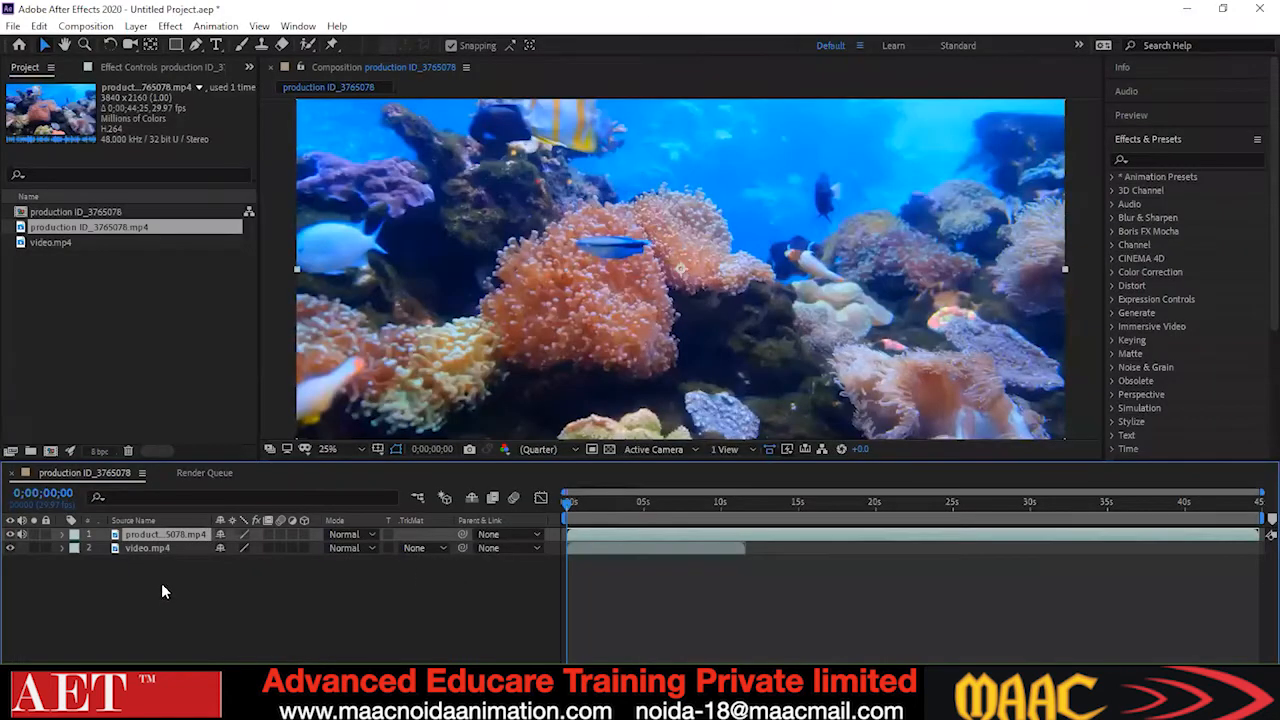
left_click(172, 533)
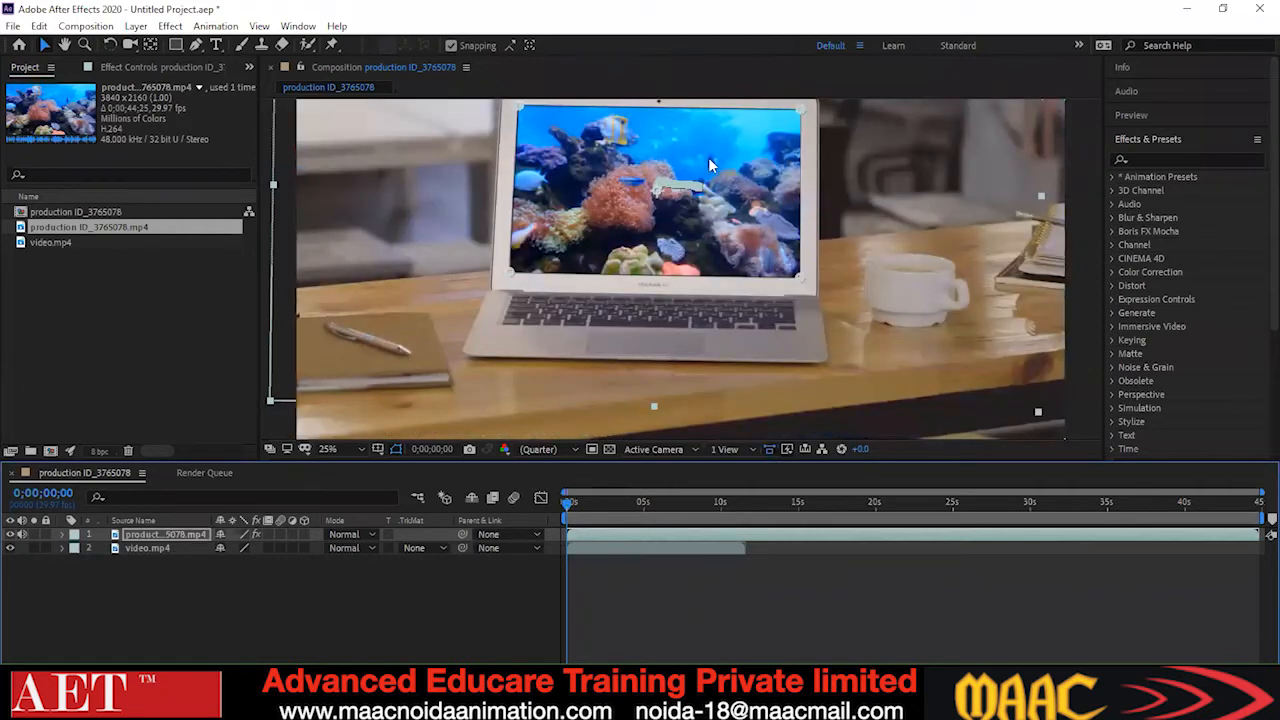
Preview the aquarium footage pinned to the laptop screen and move the playhead to 0;00;02;02.
left_click(597, 516)
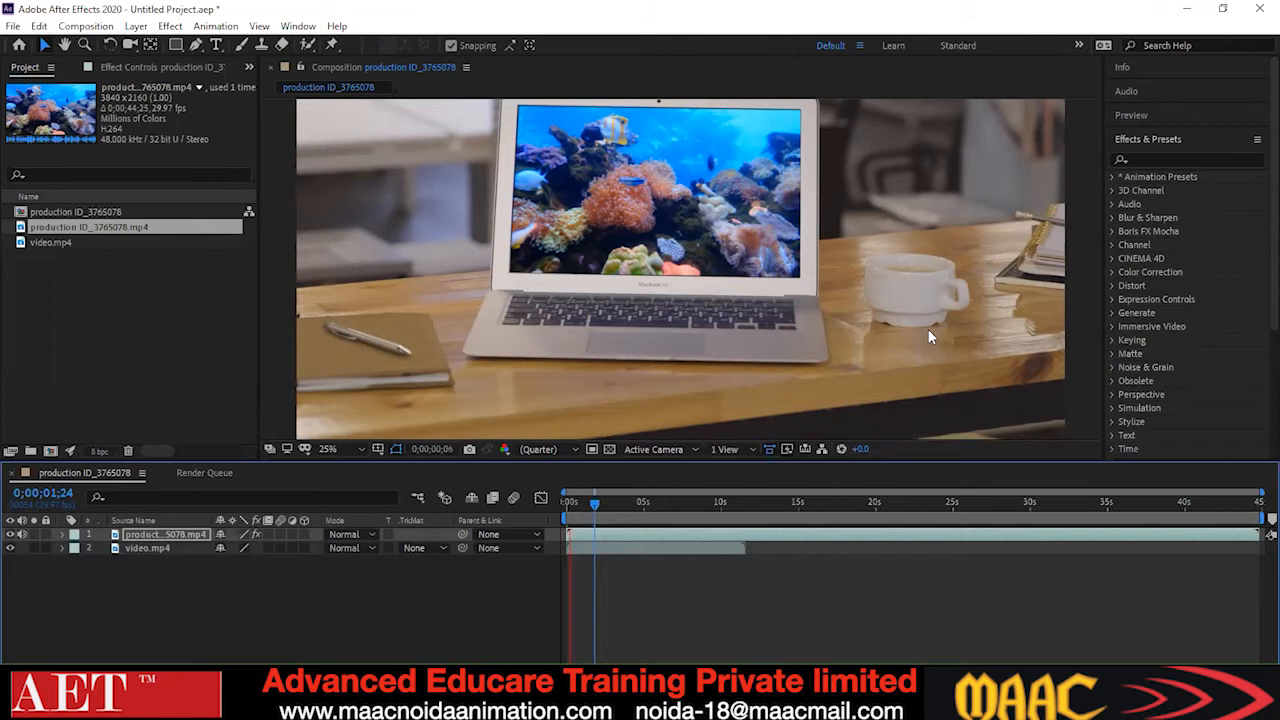
key("space")
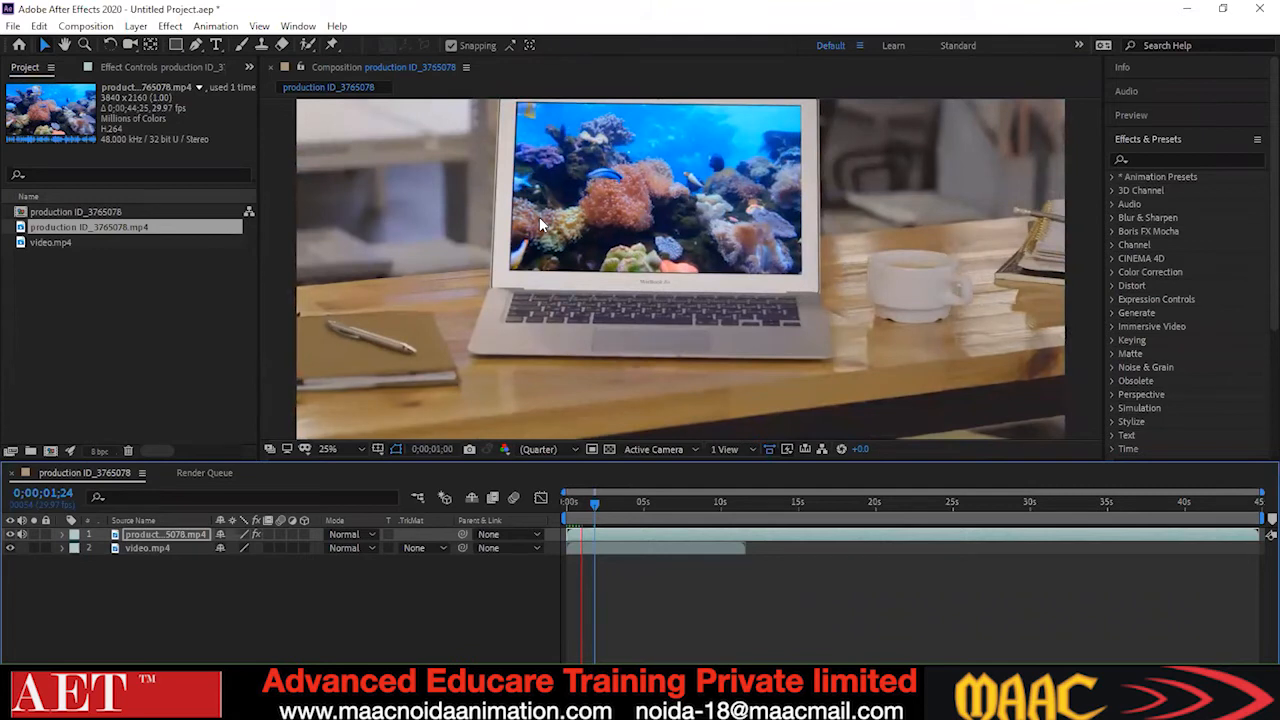
key("space")
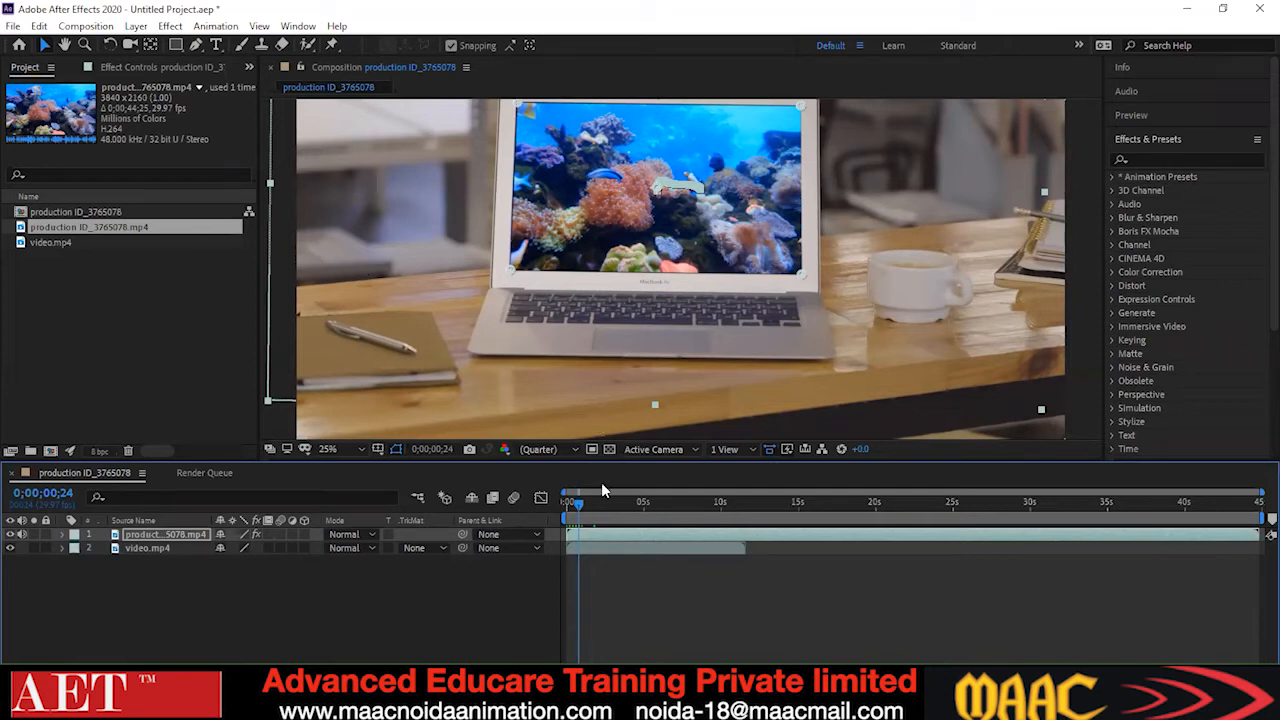
key("space")
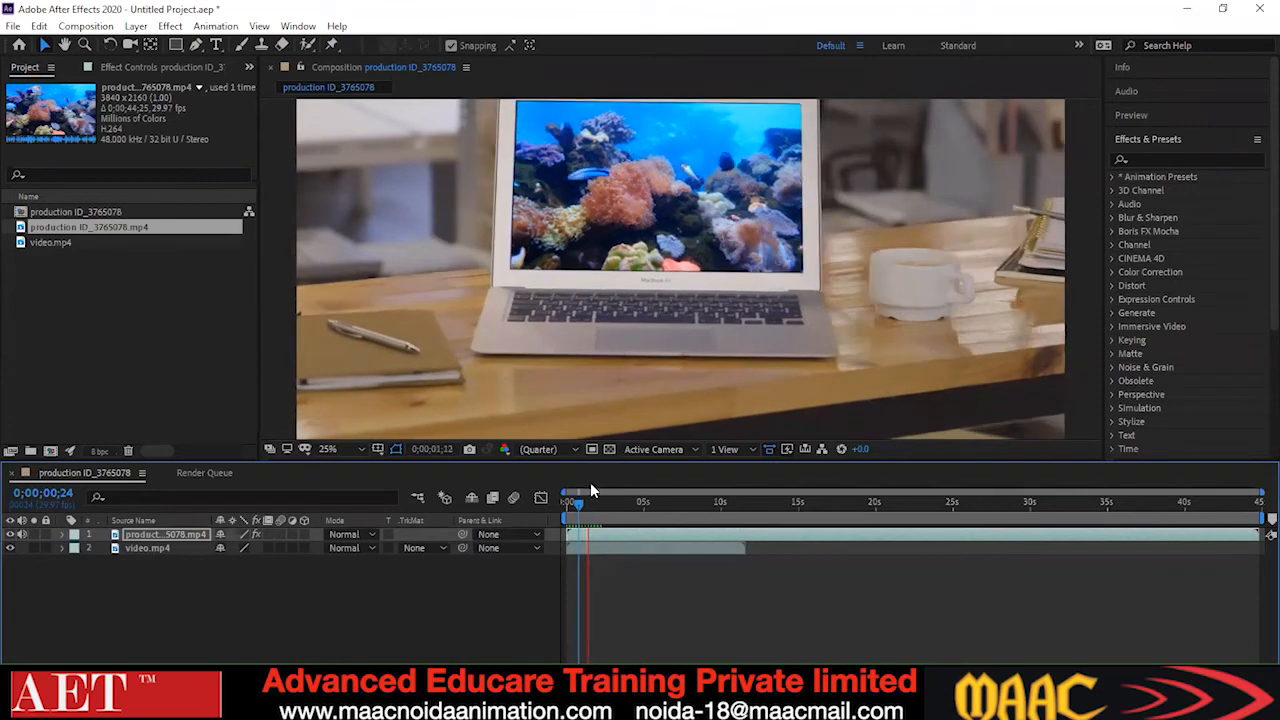
key("space")
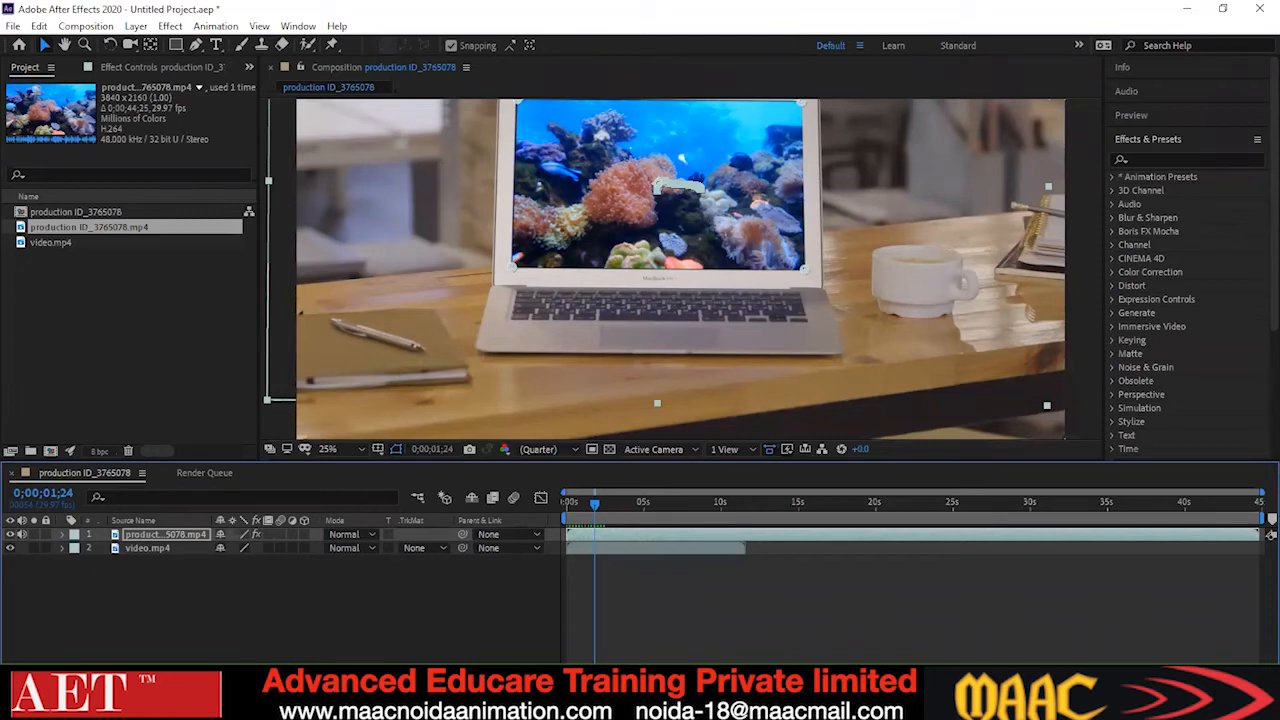
mouse_move(686, 705)
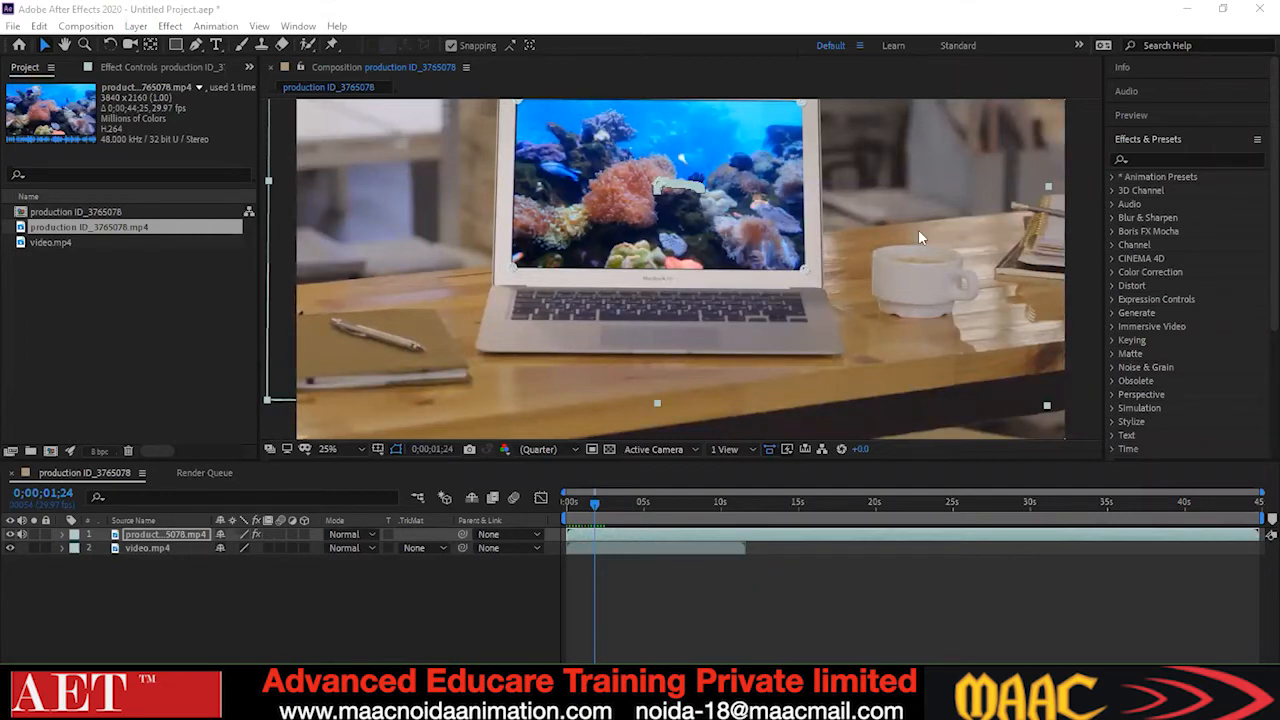
left_click(588, 503)
left_click_drag(577, 512, 600, 520)
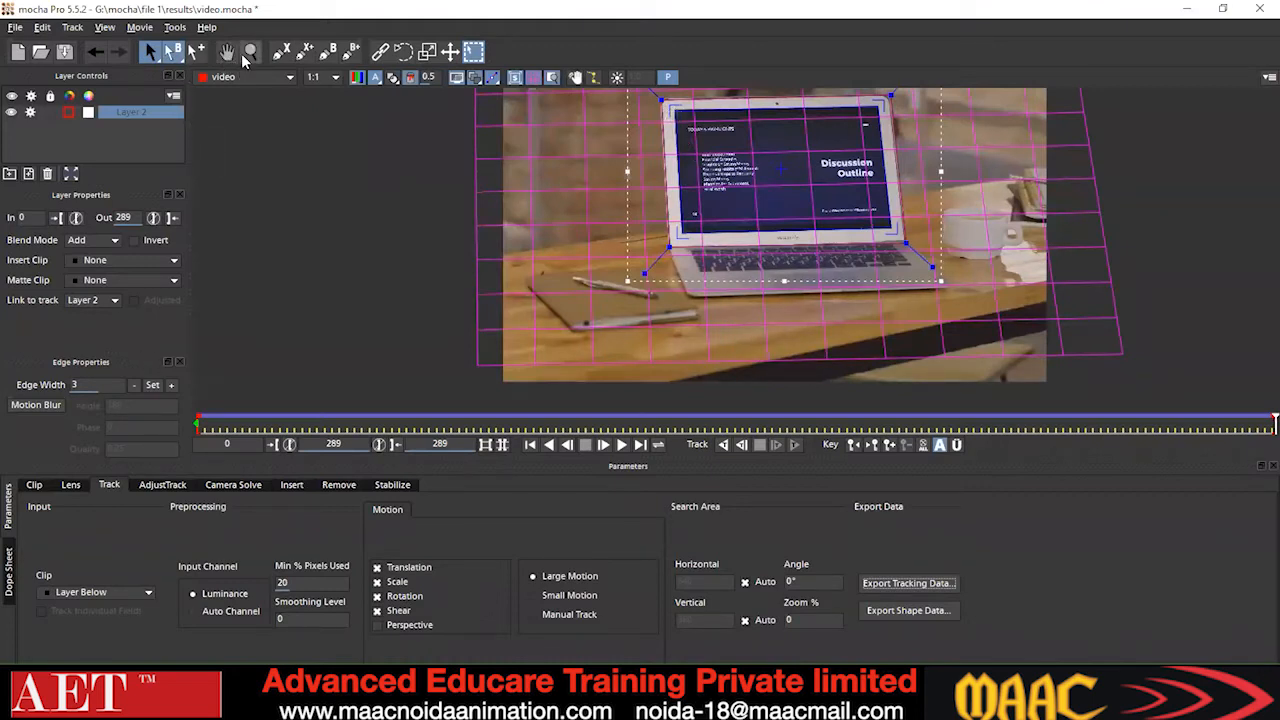
Examine the tracked surface and spline along the laptop screen's left edge up close in mocha Pro.
left_click(250, 52)
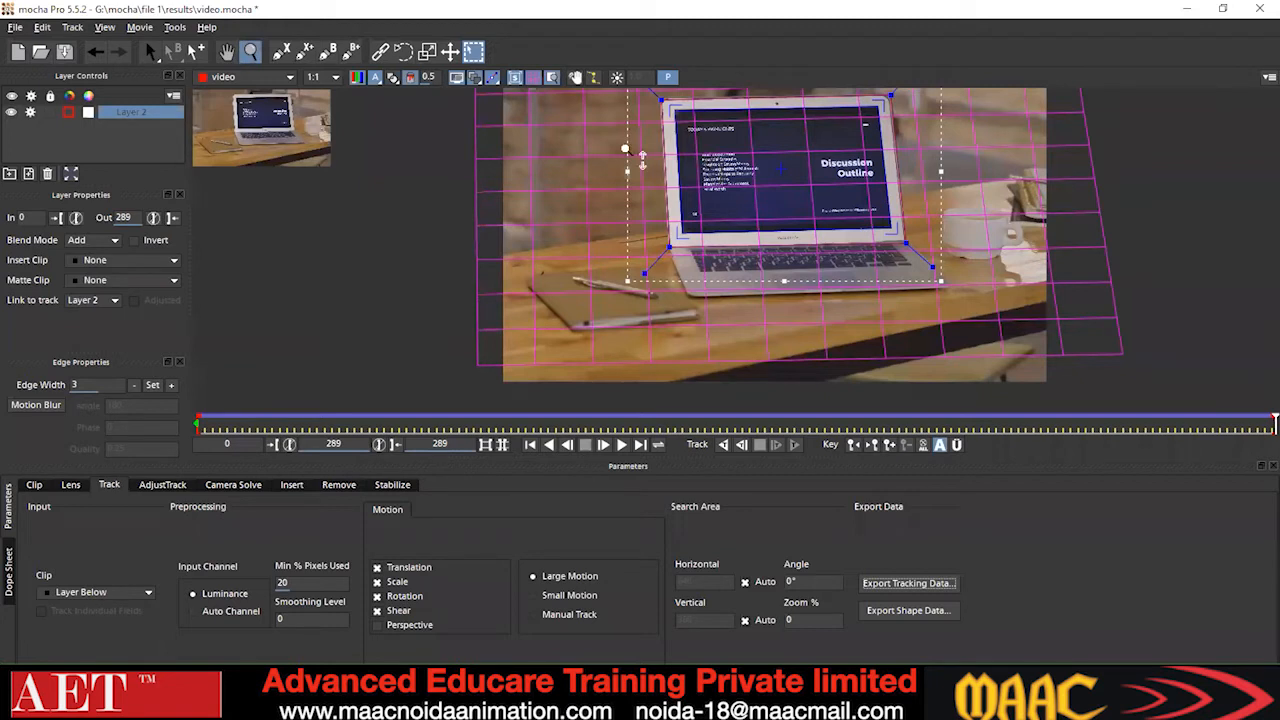
mouse_move(692, 132)
left_mouse_down()
mouse_move(682, 119)
mouse_move(695, 145)
mouse_move(687, 128)
left_mouse_up()
left_click_drag(688, 172, 687, 152)
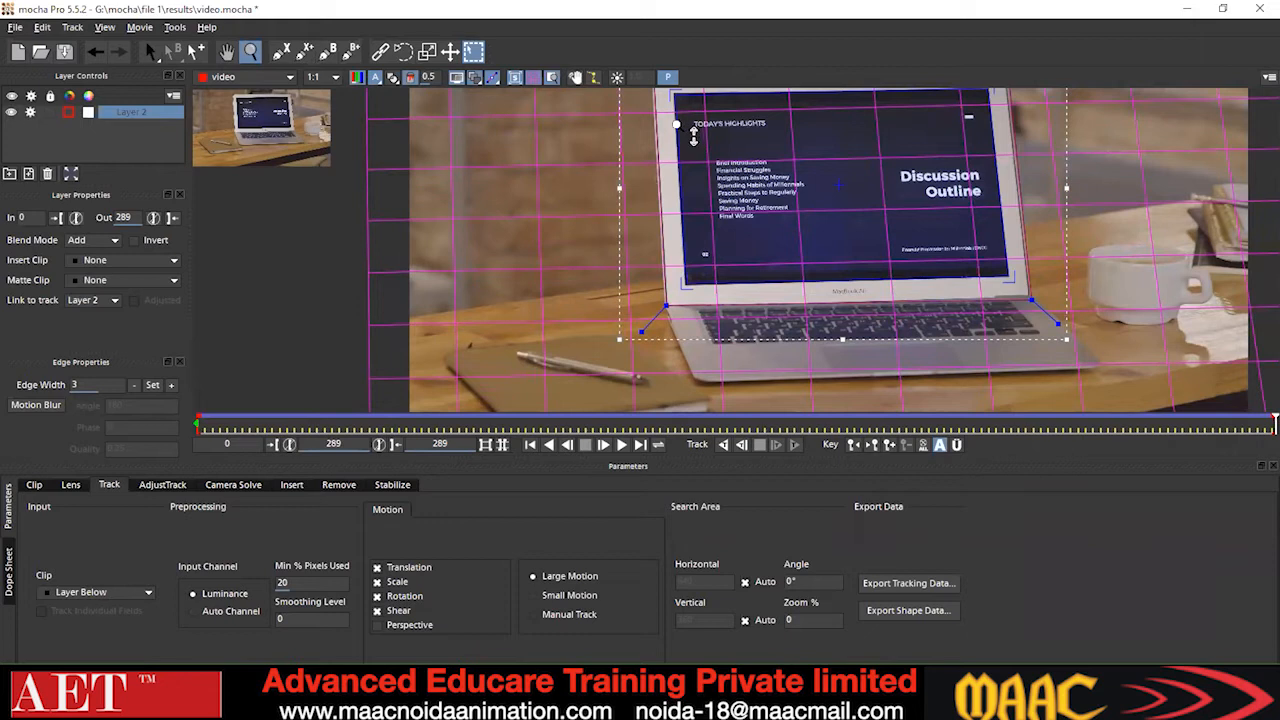
scroll(693, 127, "up", 2)
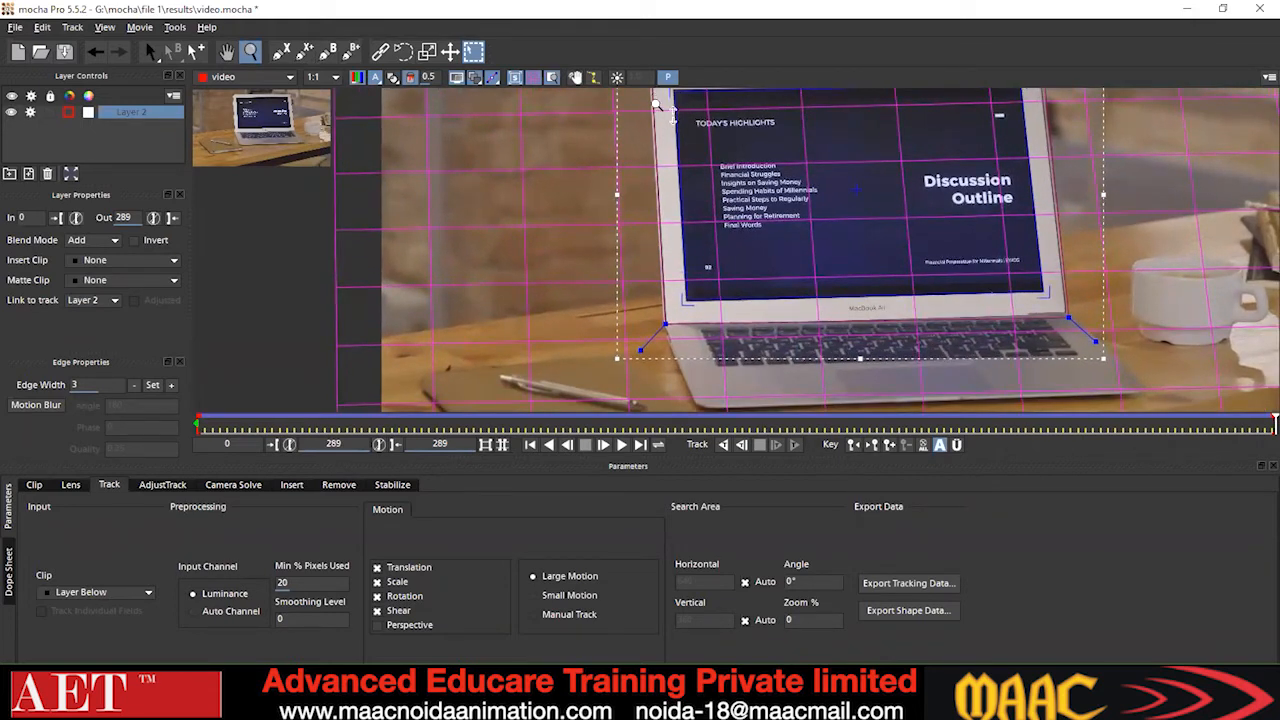
scroll(668, 182, "up", 1)
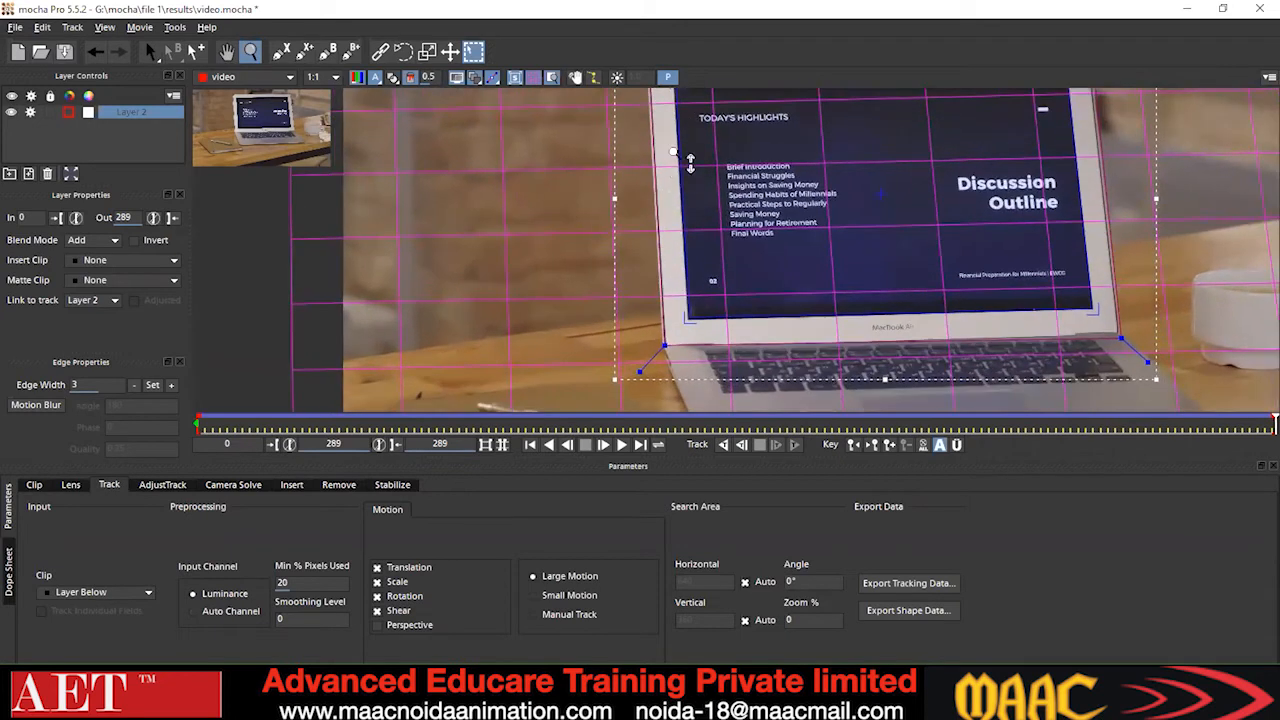
scroll(690, 195, "up", 1)
scroll(693, 190, "up", 4)
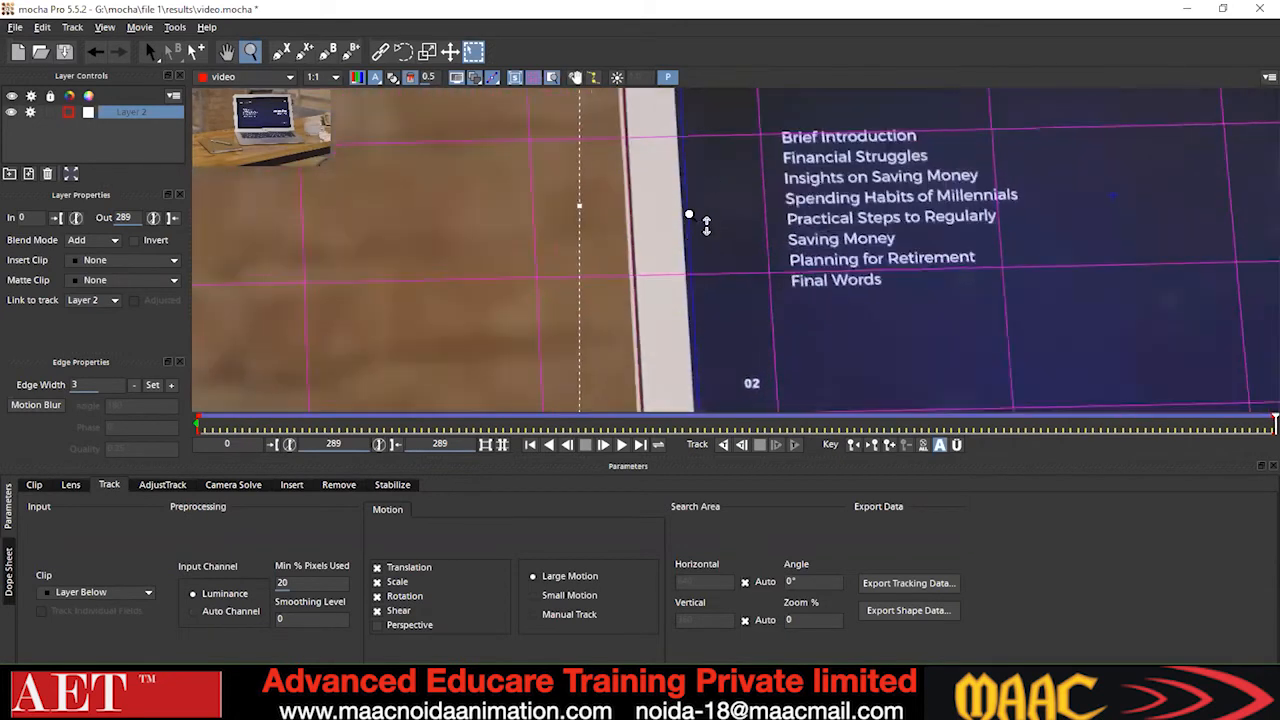
scroll(720, 185, "up", 1)
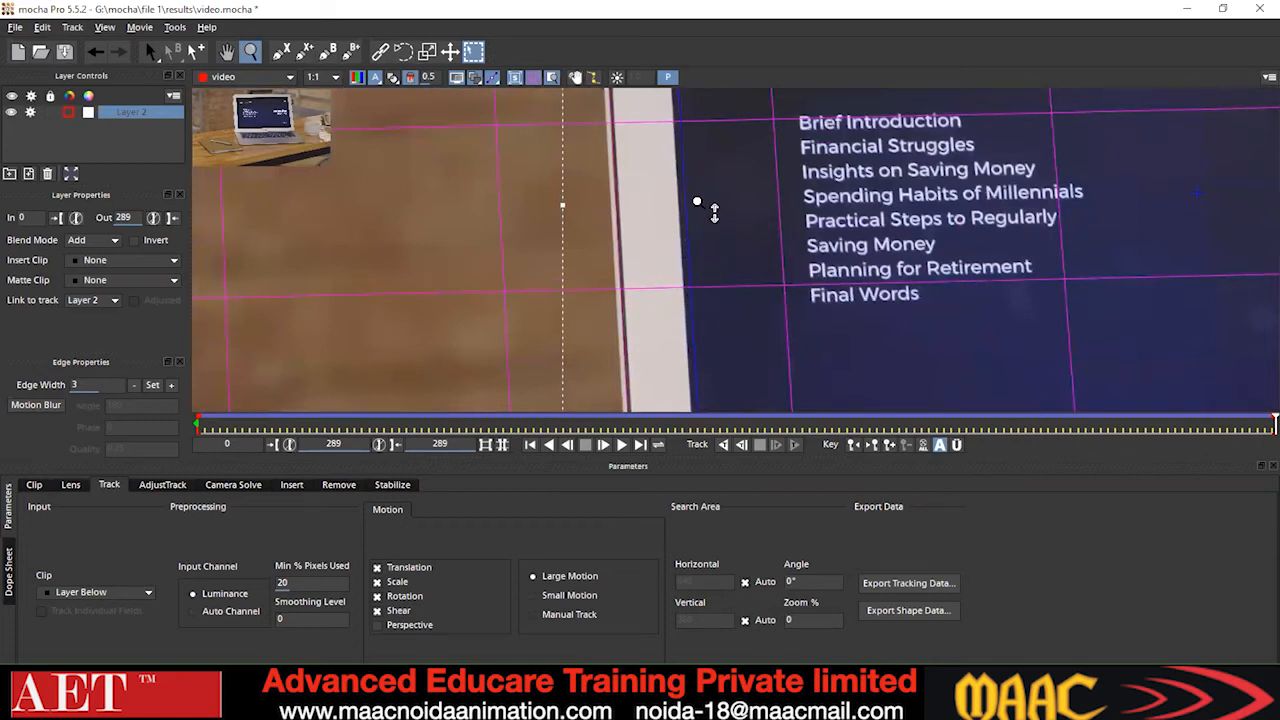
scroll(702, 250, "down", 1)
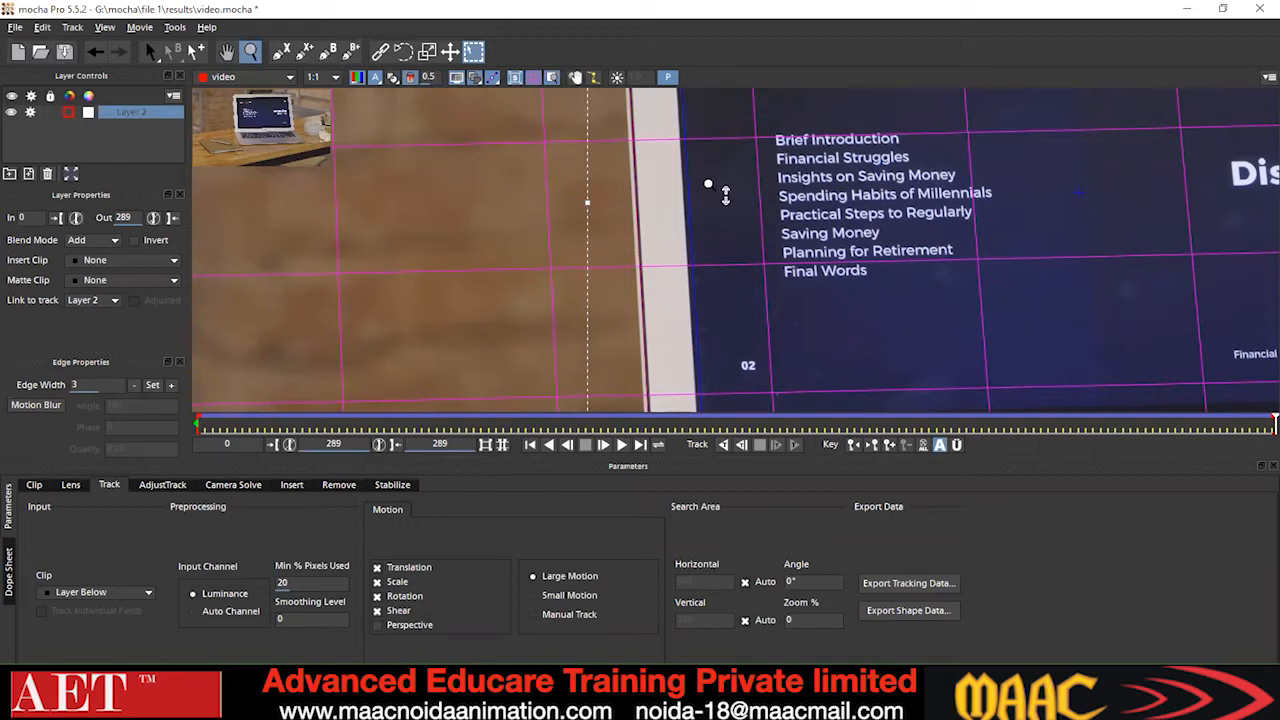
scroll(706, 150, "down", 2)
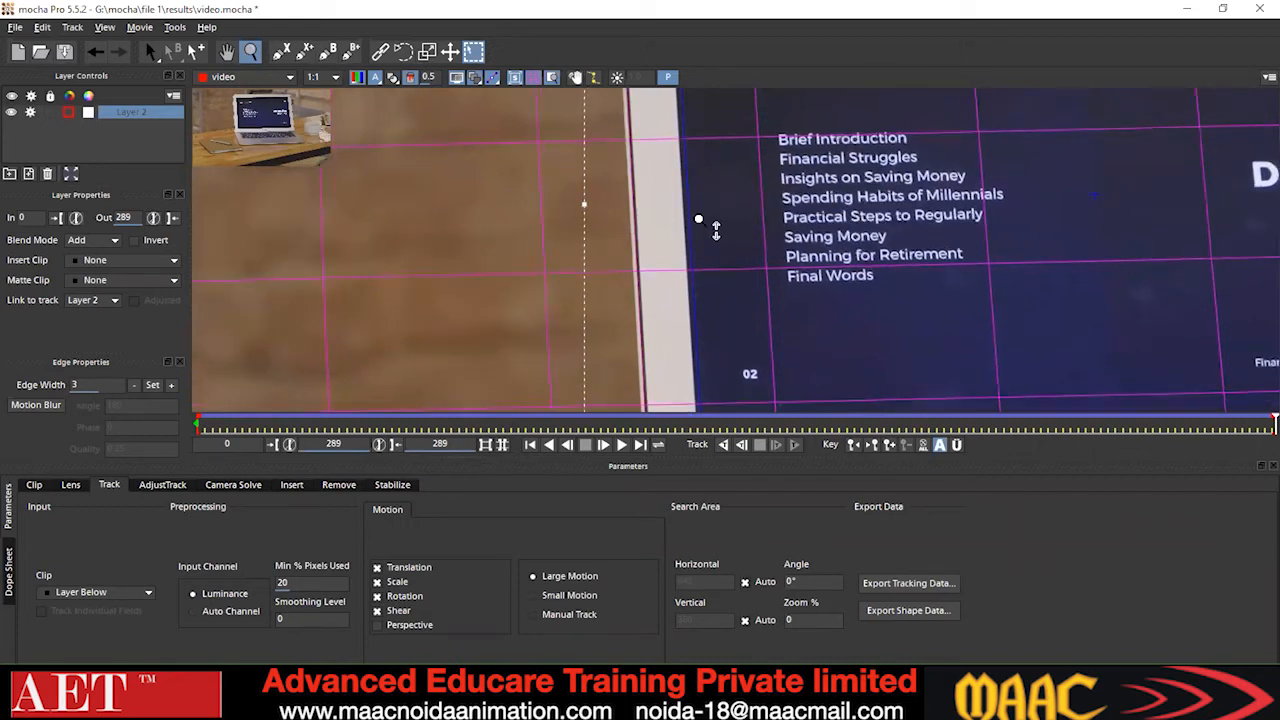
scroll(690, 200, "up", 1)
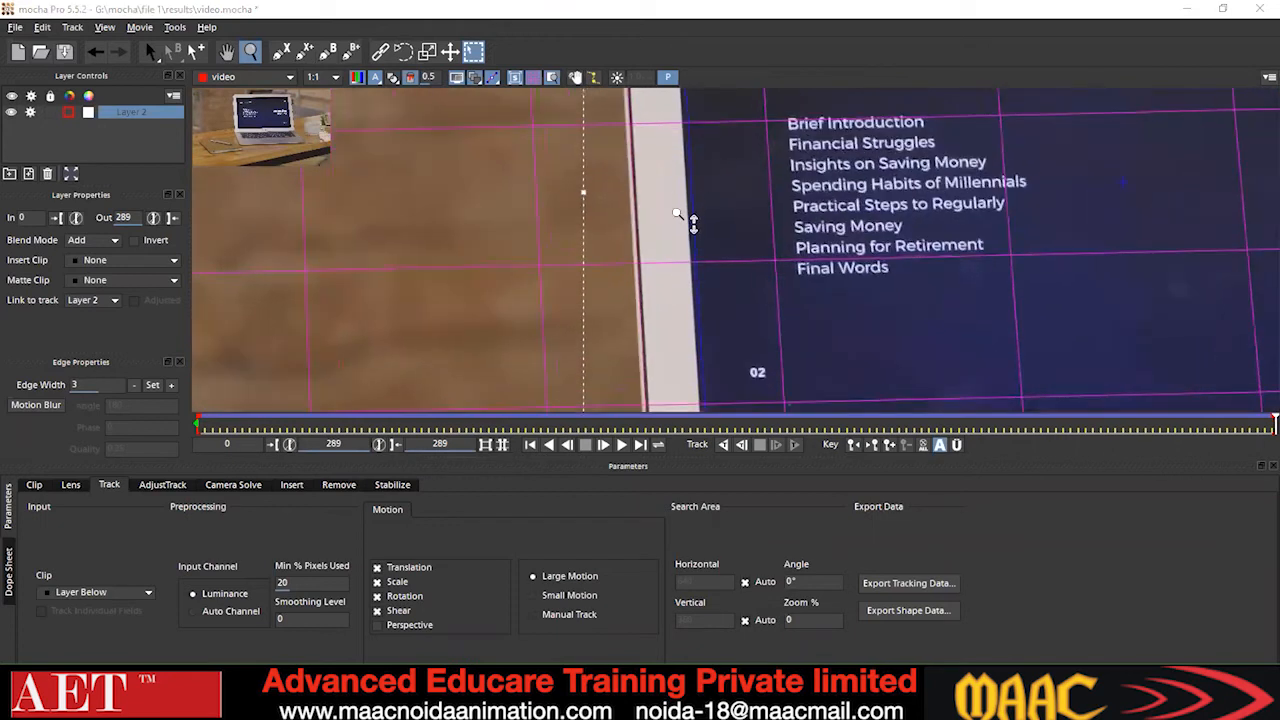
key("super")
key("super")
scroll(690, 198, "down", 1)
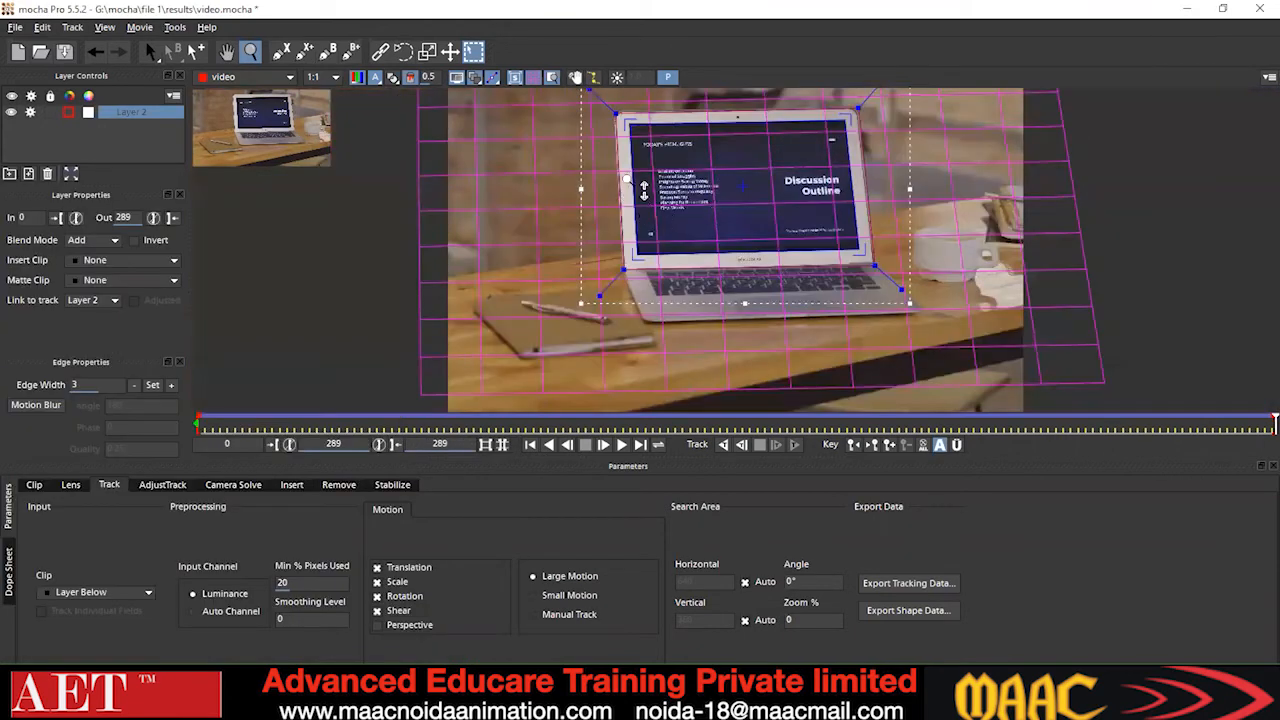
scroll(640, 200, "up", 1)
scroll(636, 201, "down", 1)
scroll(653, 212, "up", 2)
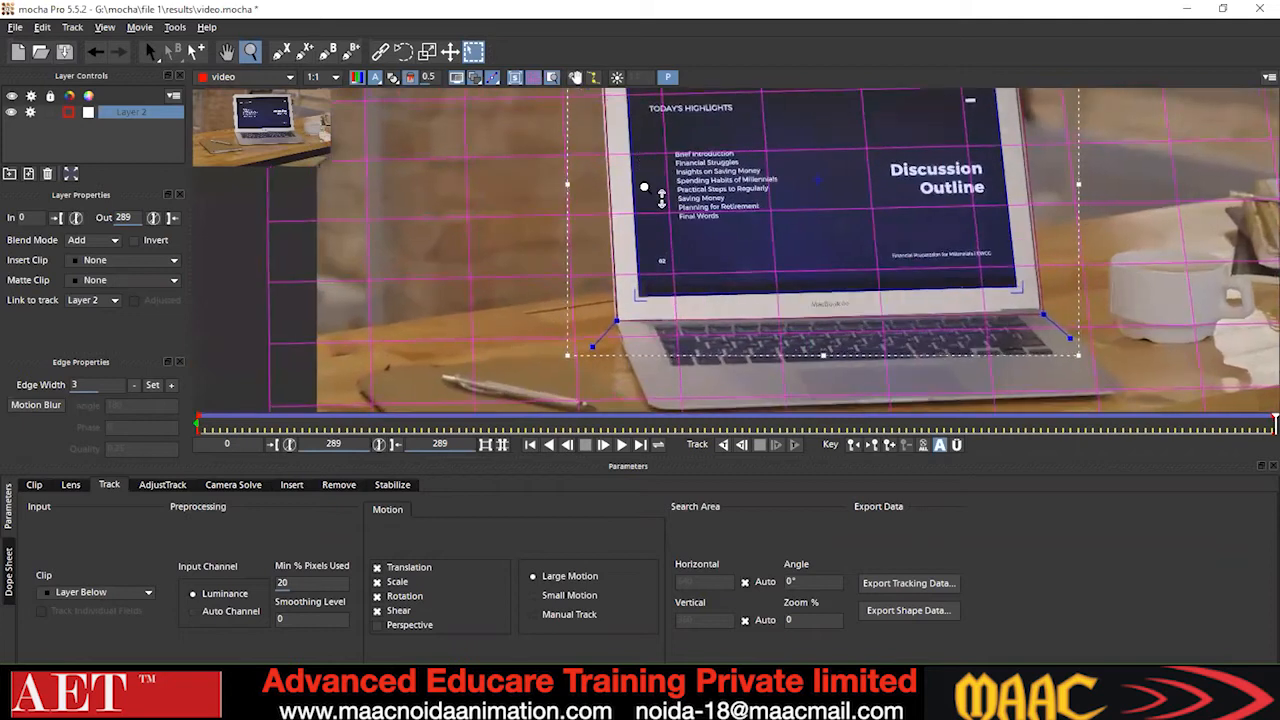
key("super")
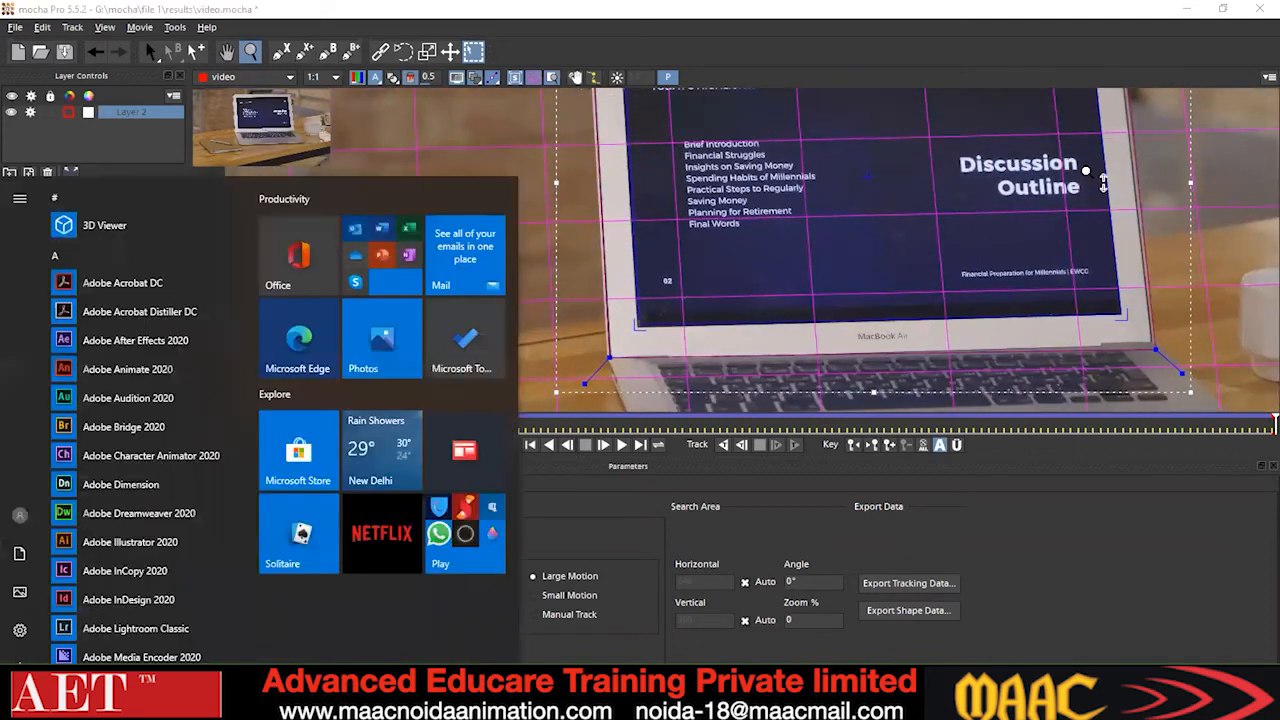
key("super")
scroll(644, 203, "down", 2)
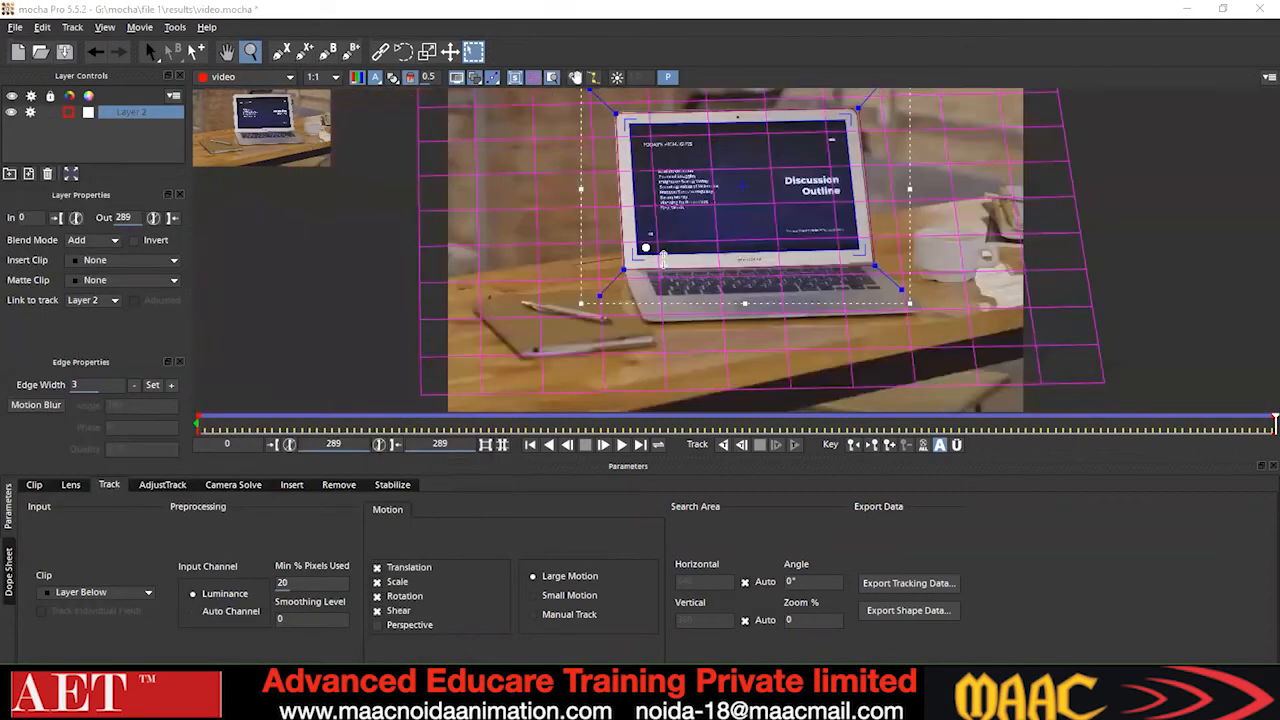
Switch between After Effects and mocha Pro to compare the composited laptop screen with the tracked footage.
key("super")
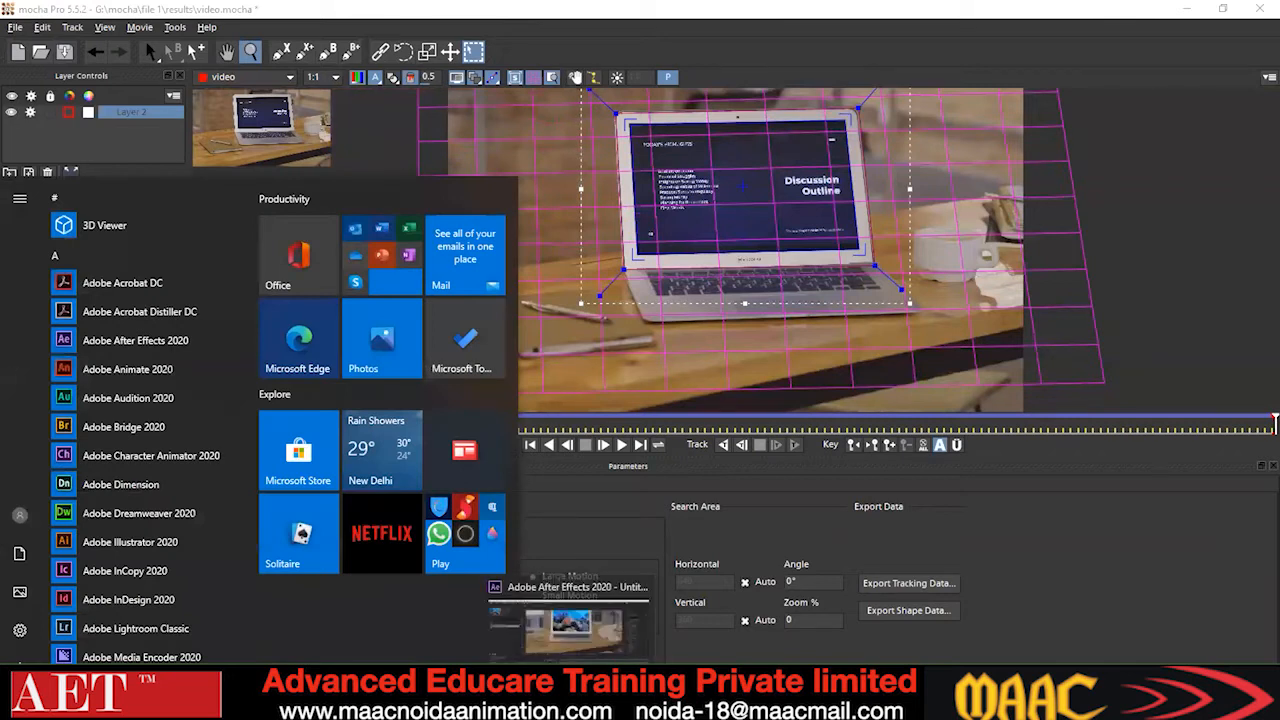
left_click(570, 700)
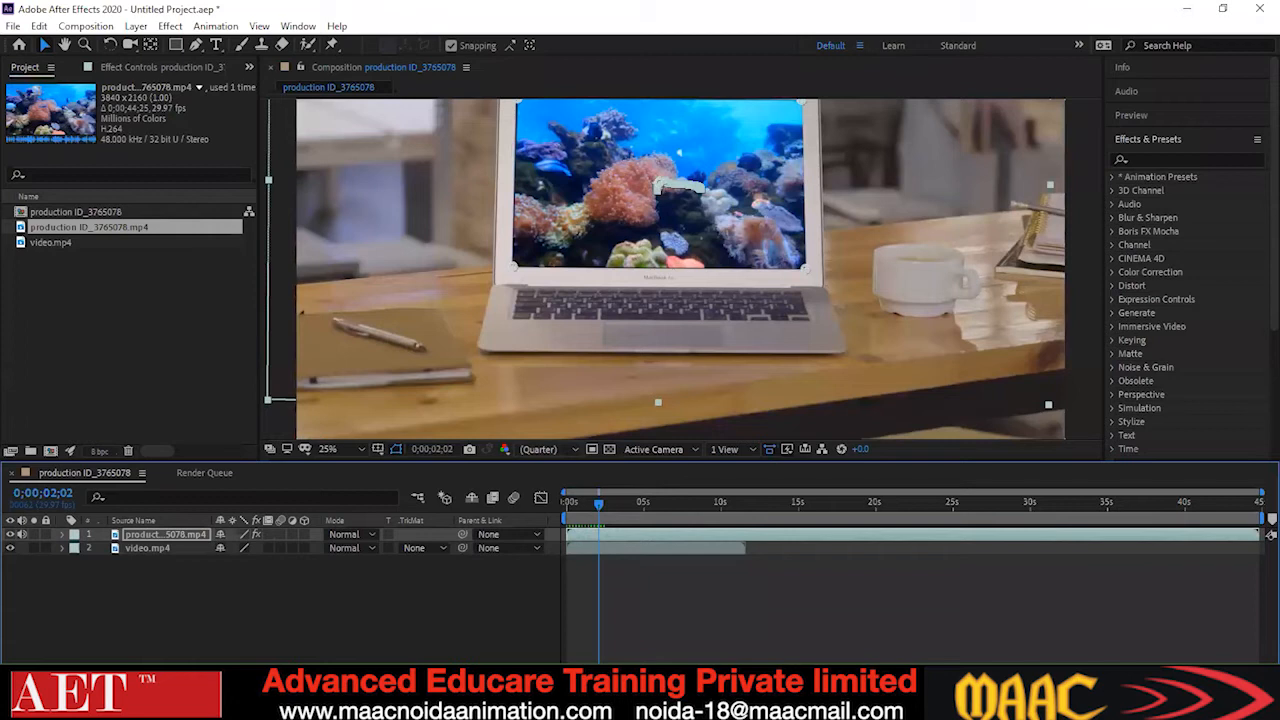
key("alt+Tab")
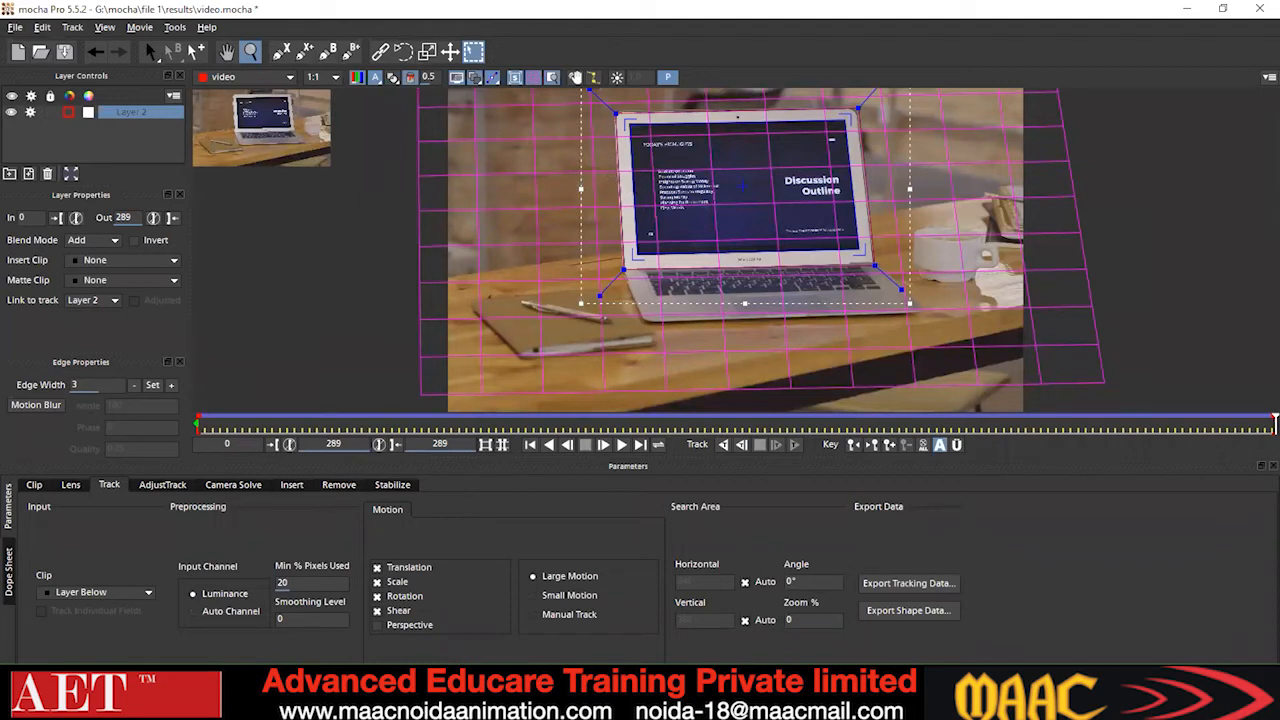
key("alt+Tab")
key("alt+Tab")
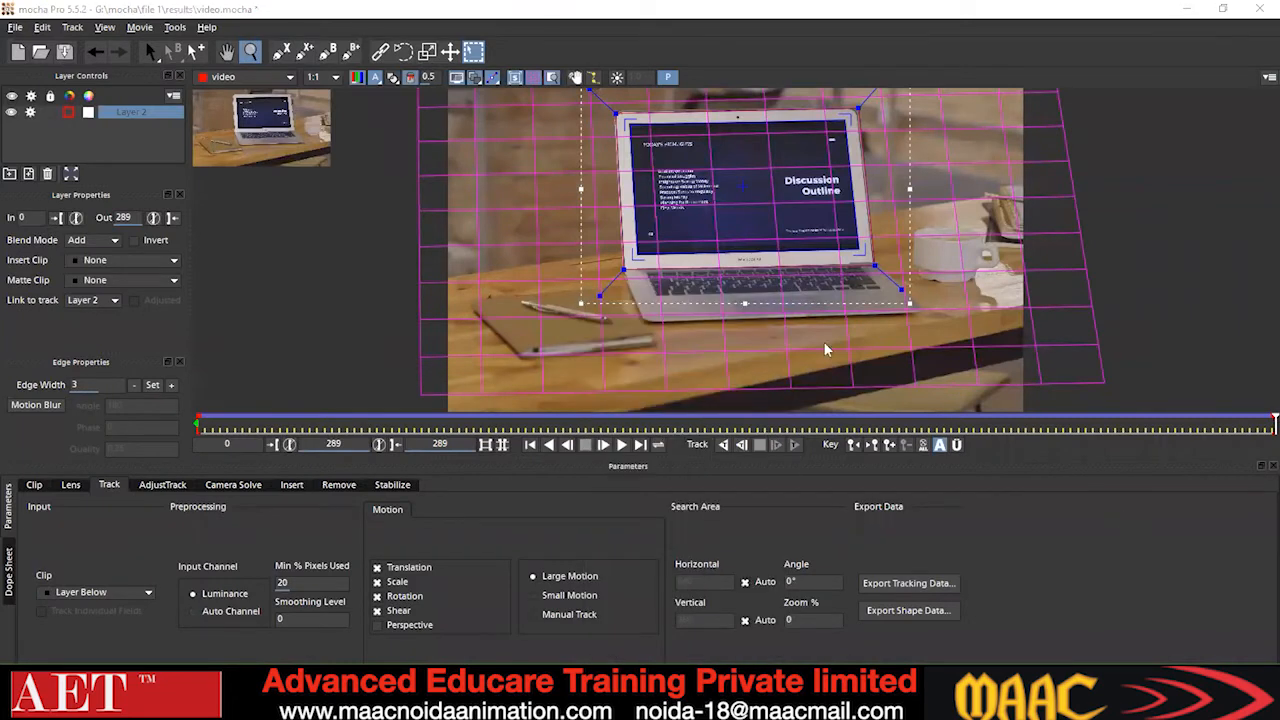
key("alt+Tab")
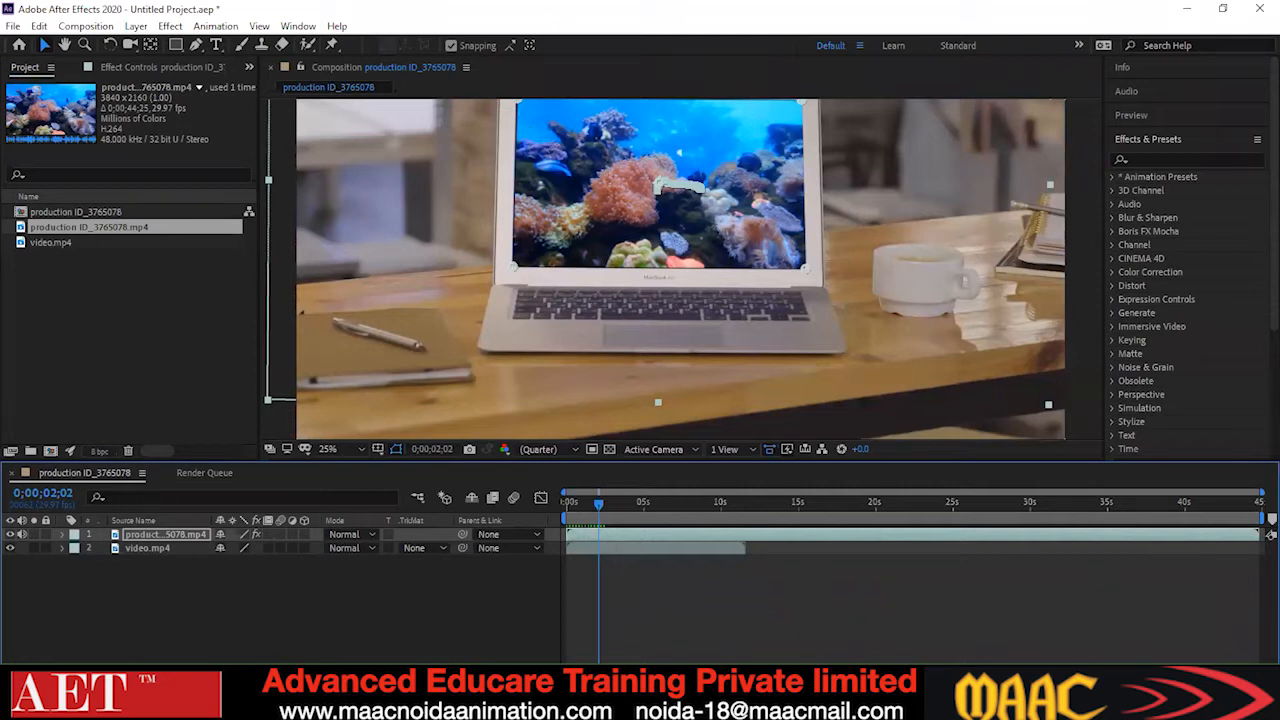
Switch to mocha Pro and examine how the planar surface lines up with the laptop screen's left edge at frame 289.
key("alt+Tab")
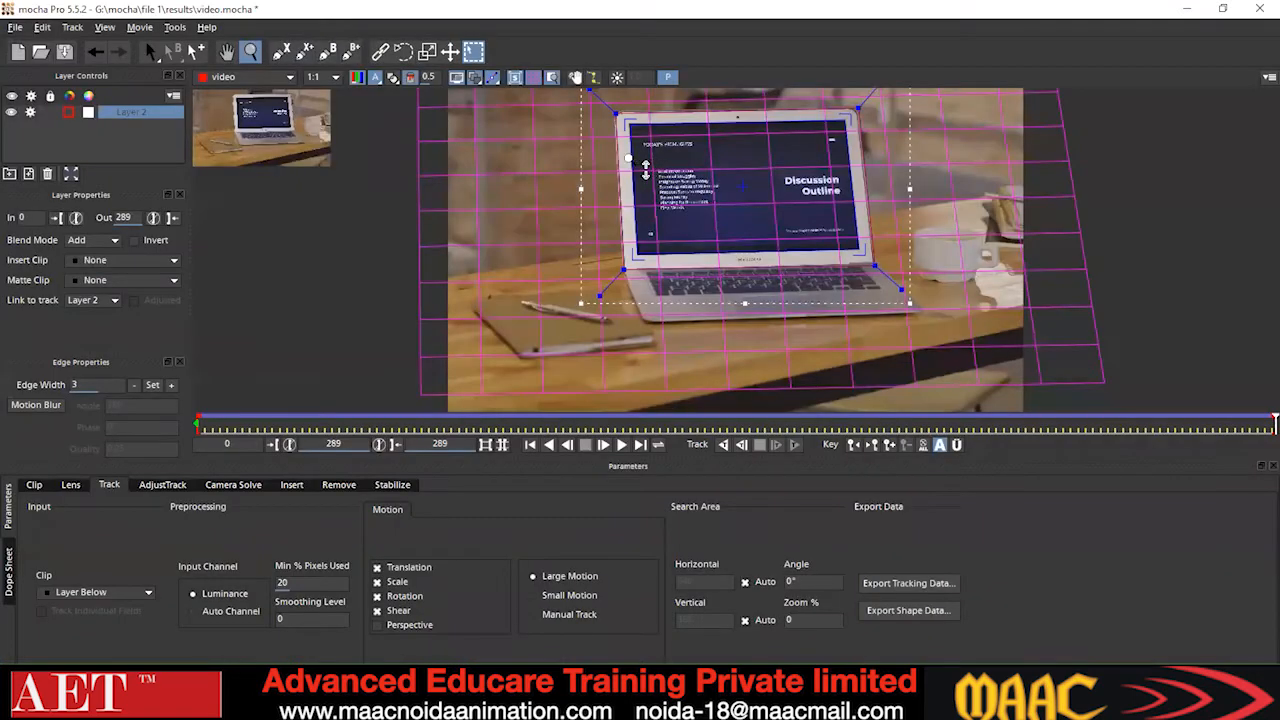
scroll(640, 170, "up", 3)
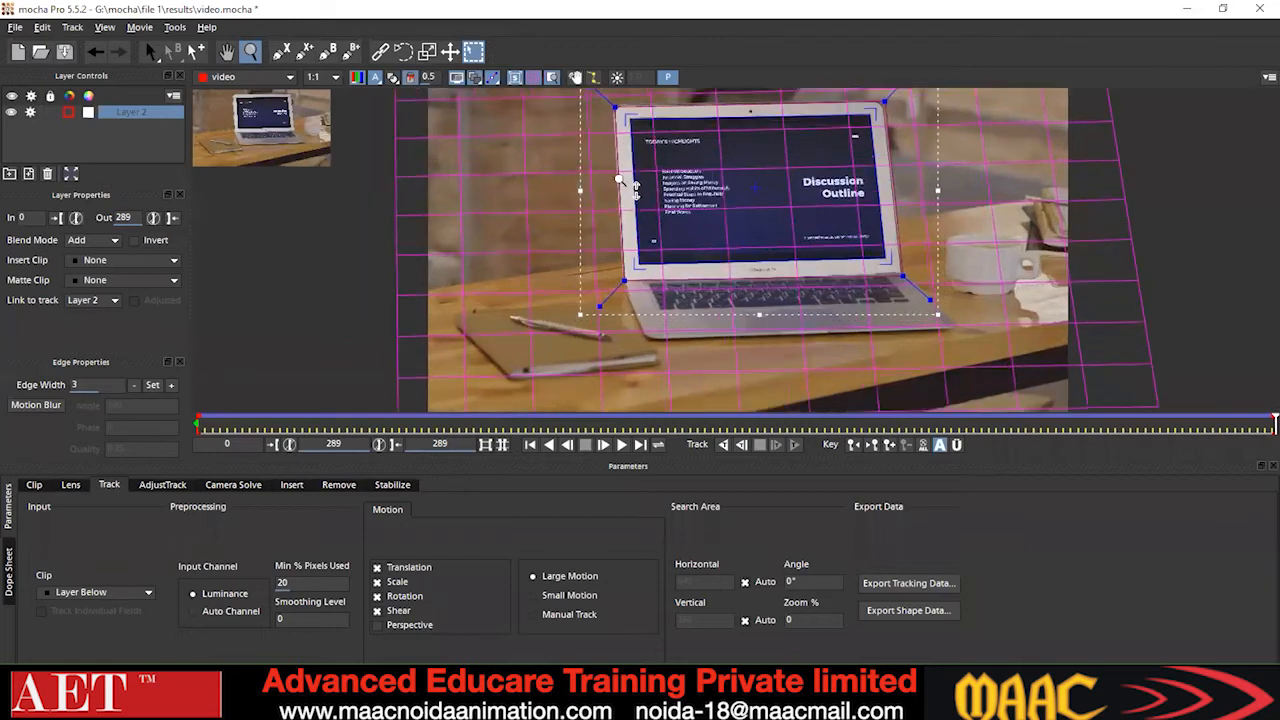
scroll(677, 138, "up", 5)
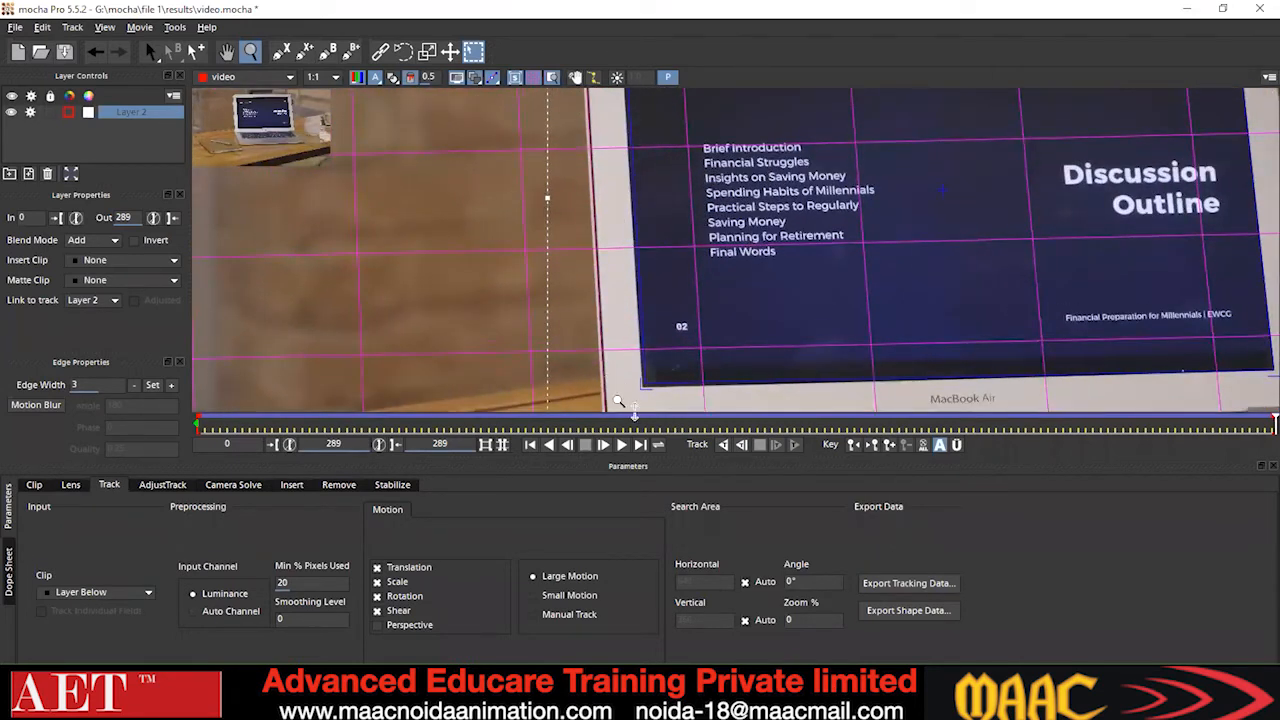
left_click_drag(650, 258, 651, 207)
scroll(651, 207, "down", 4)
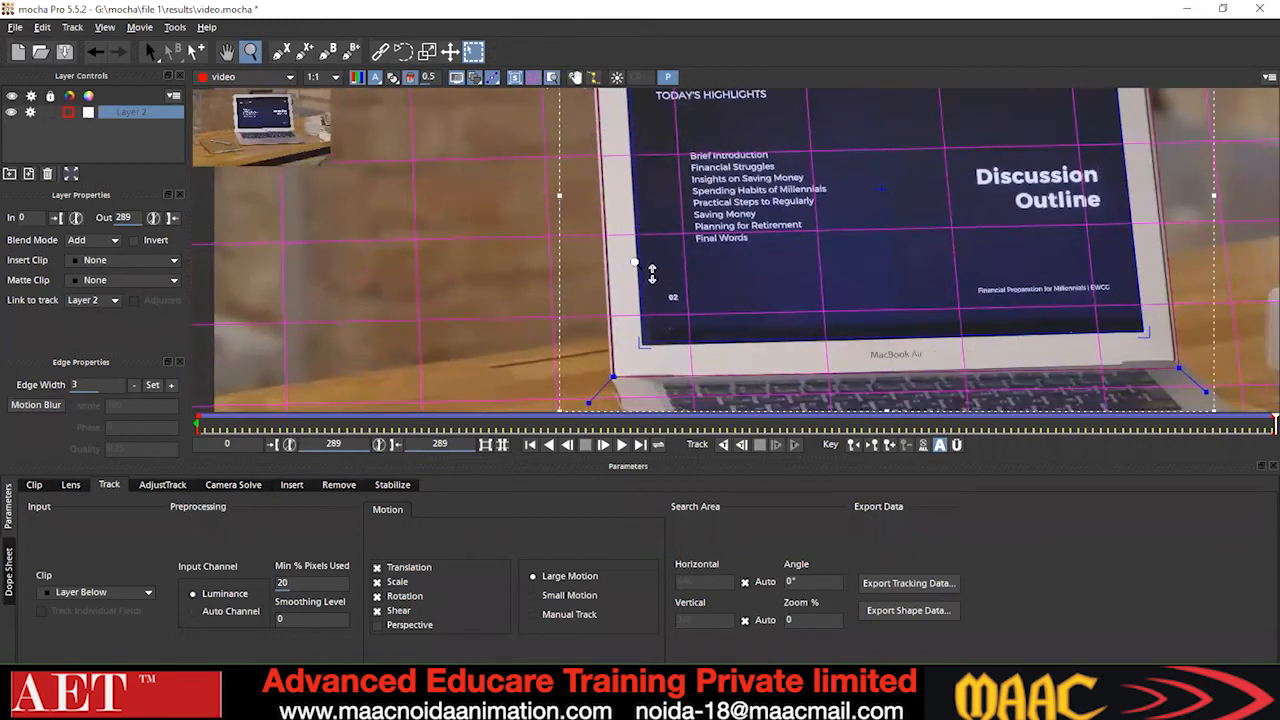
scroll(648, 236, "down", 2)
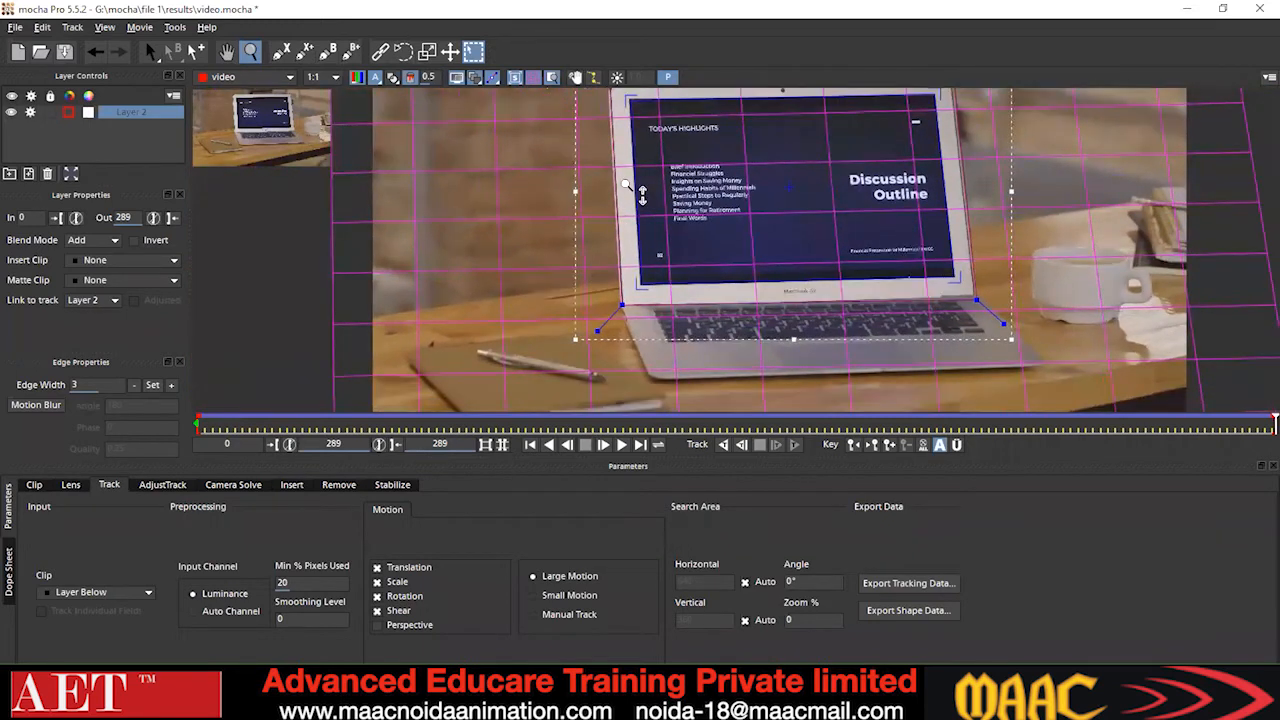
left_click_drag(647, 226, 652, 227)
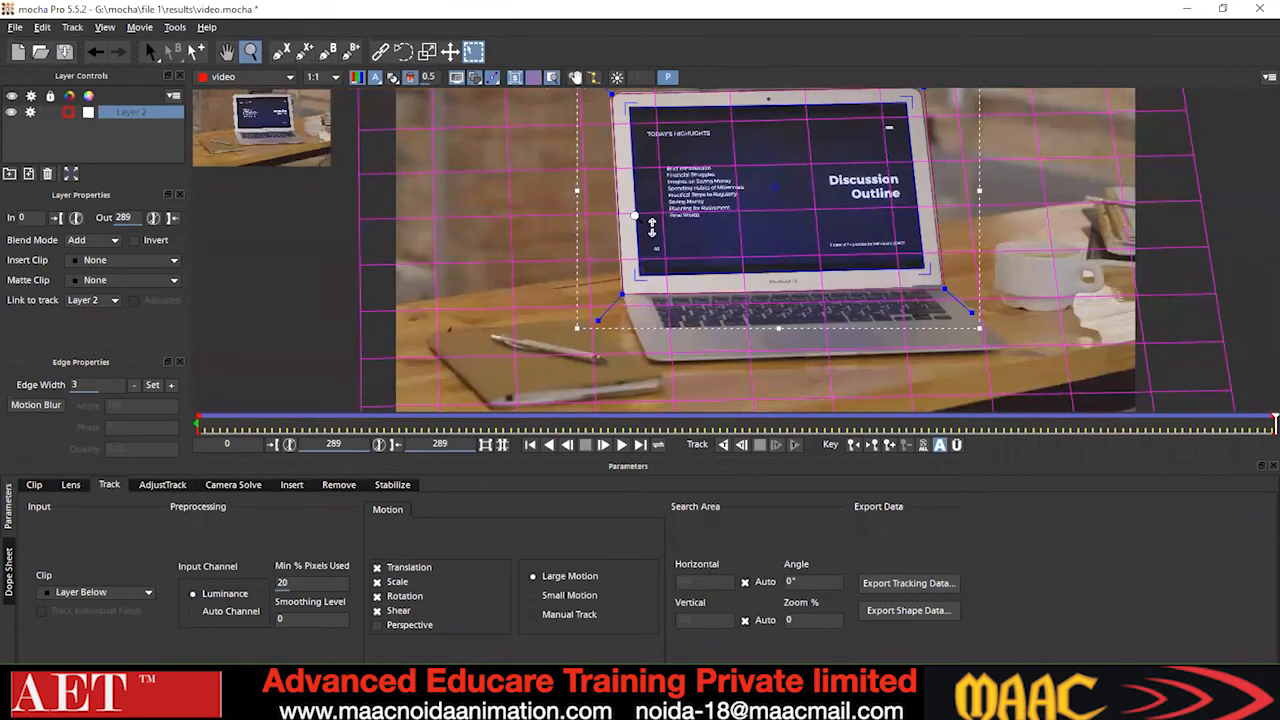
left_click_drag(652, 228, 668, 228)
Nudge the planar surface's upper-left and lower-left corners onto the laptop screen's corners at frame 289.
left_click(168, 52)
left_click_drag(627, 104, 626, 103)
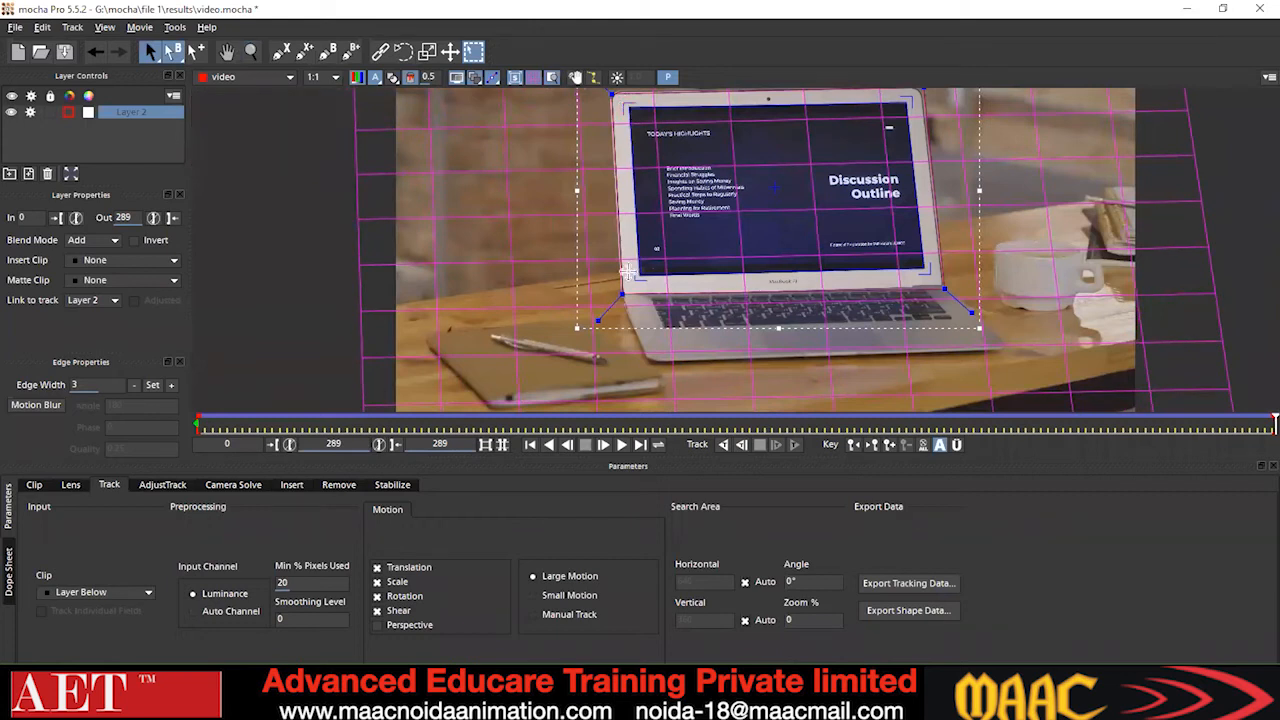
left_click_drag(632, 278, 631, 279)
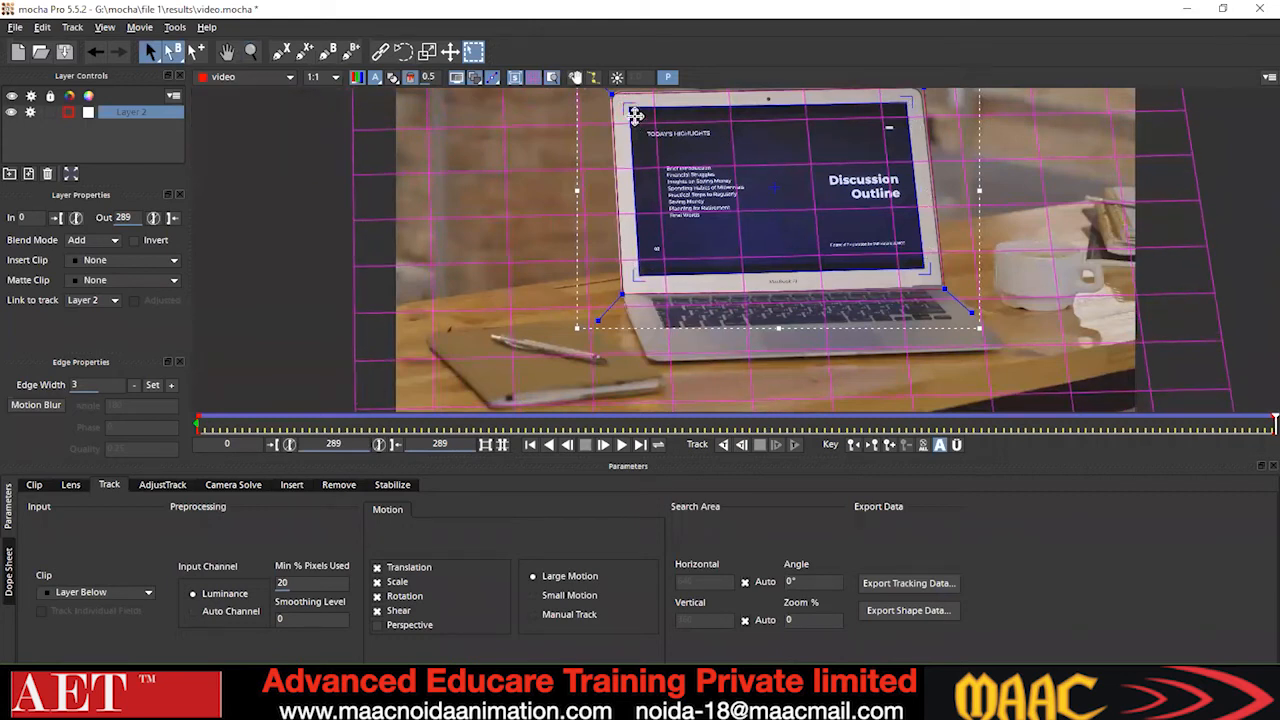
left_click_drag(628, 104, 628, 104)
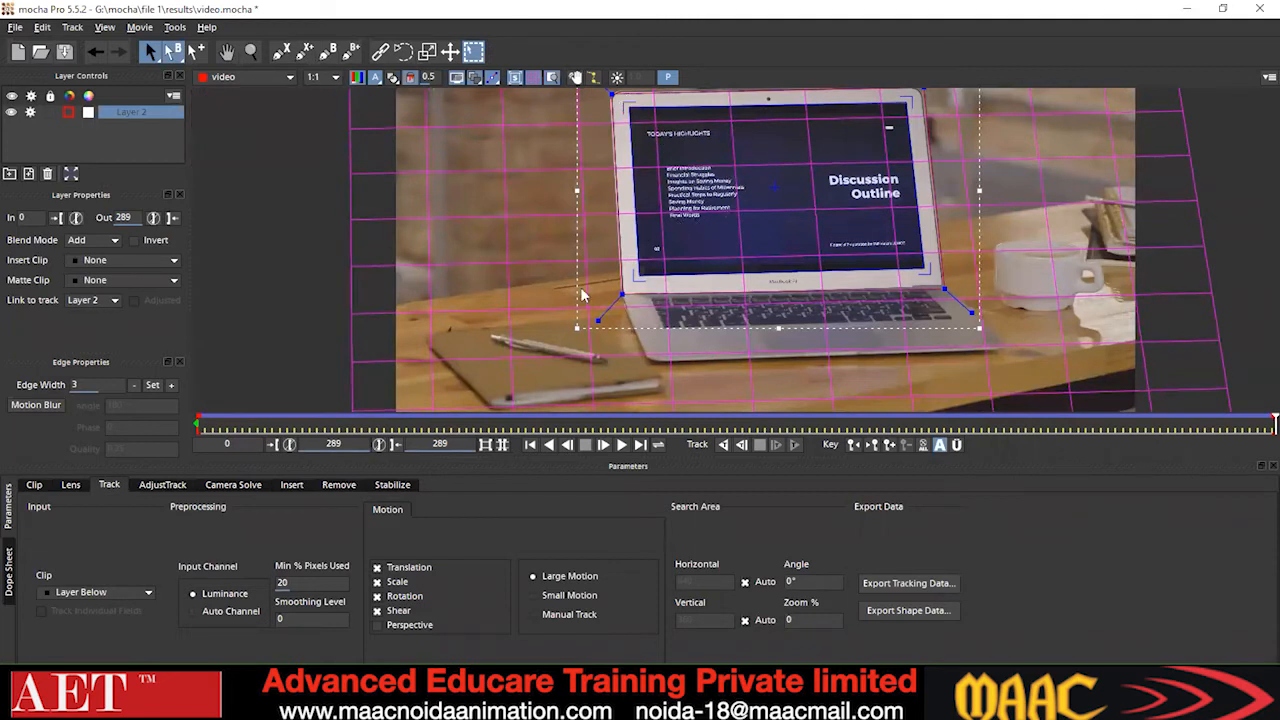
Scrub back and forth through the clip, ending near frame 69, to check the surface against the laptop screen.
left_click_drag(1258, 428, 540, 426)
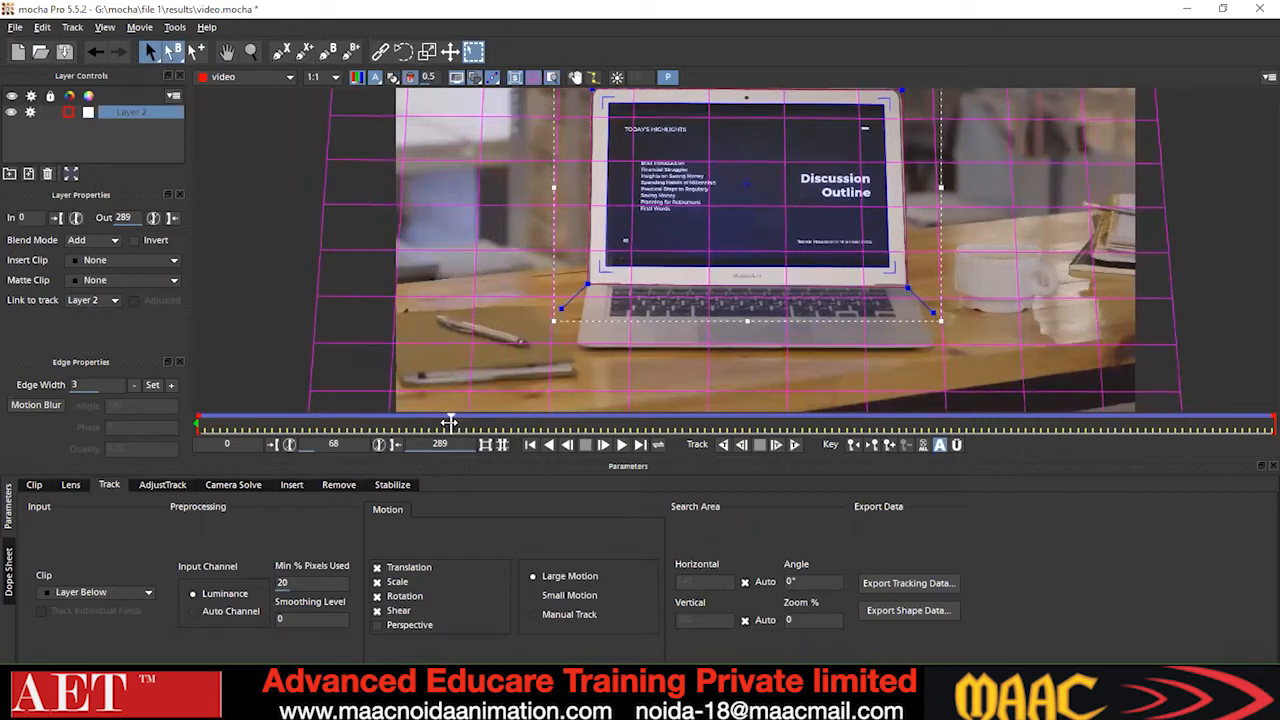
left_click(810, 425)
left_click_drag(1052, 426, 1252, 420)
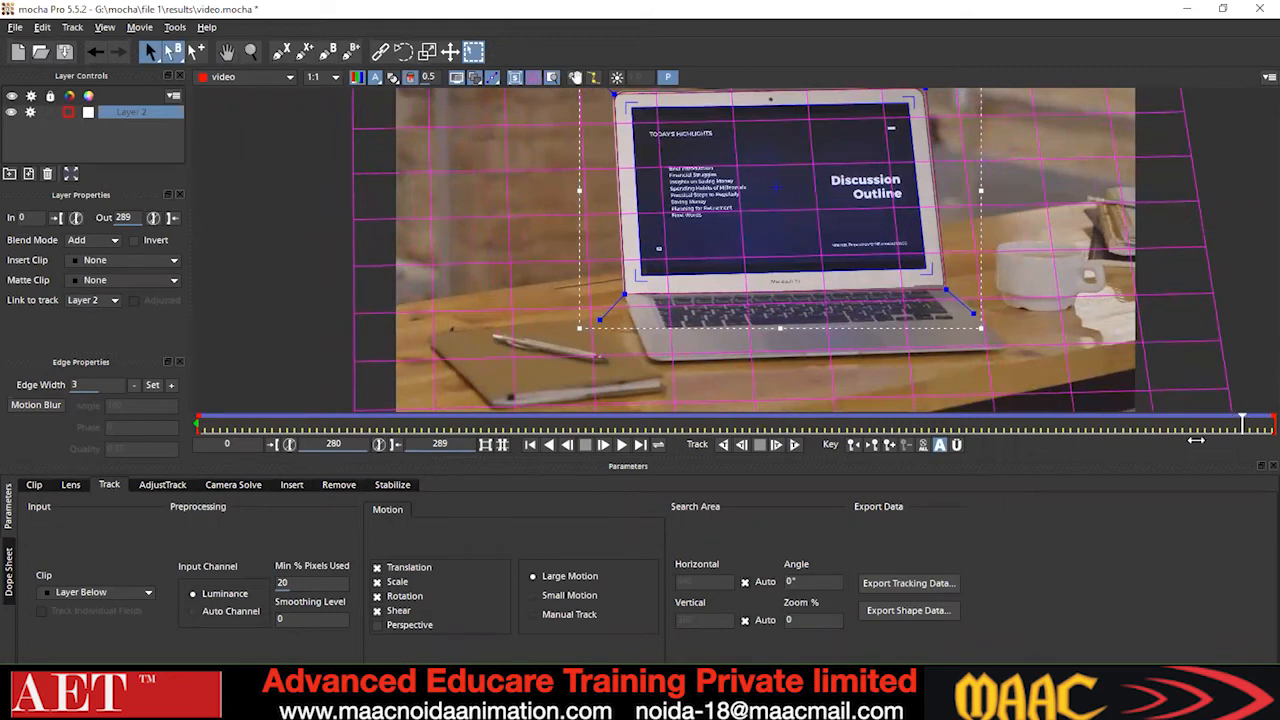
key("Left")
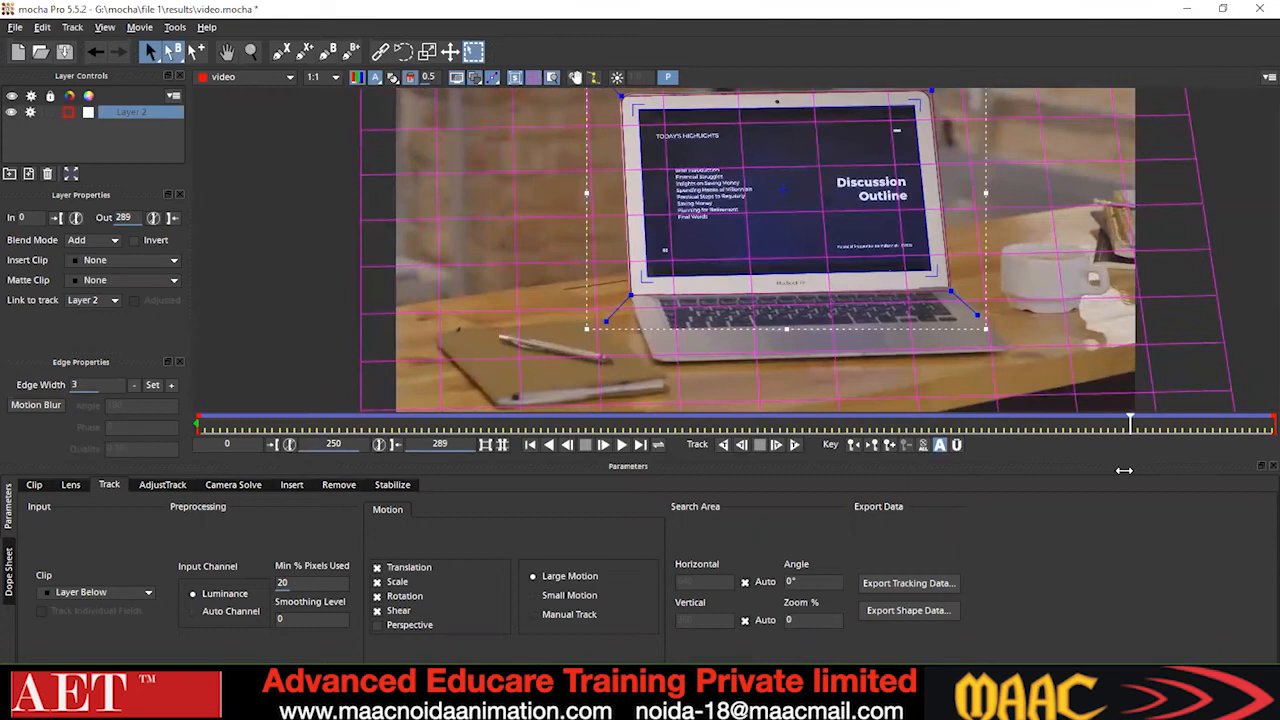
left_click_drag(1124, 470, 448, 502)
left_click(456, 426)
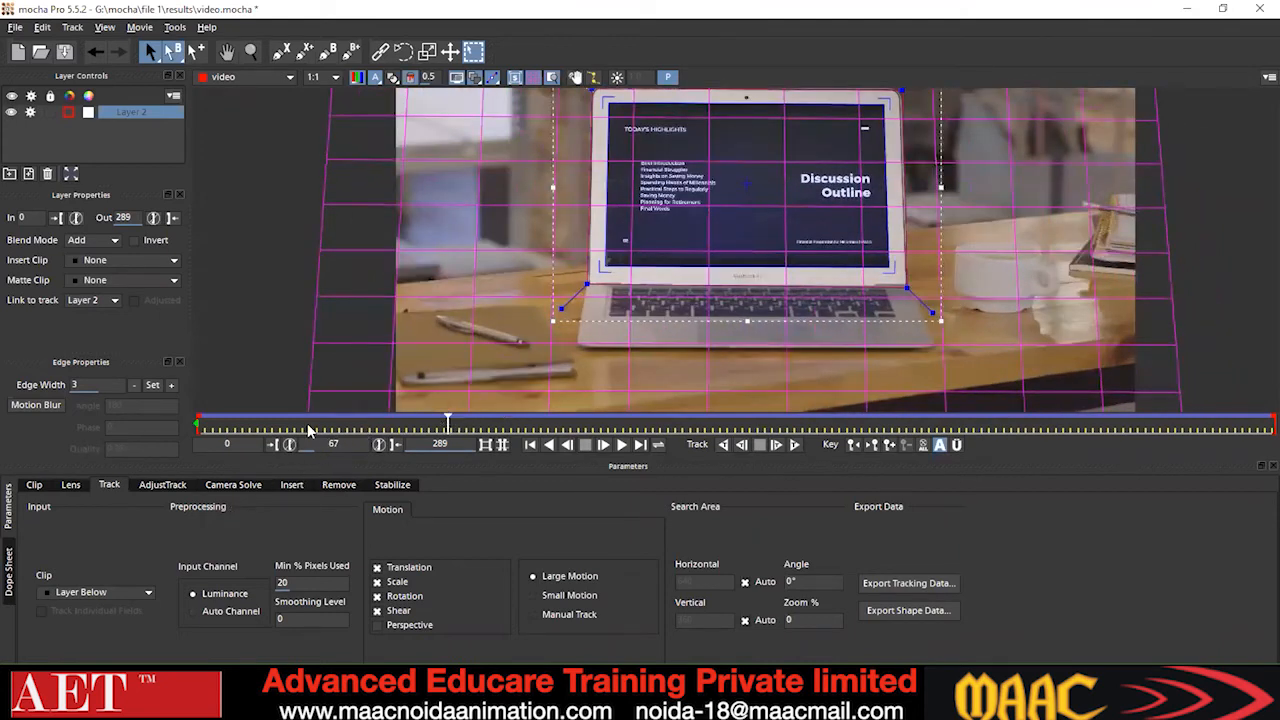
left_click(460, 428)
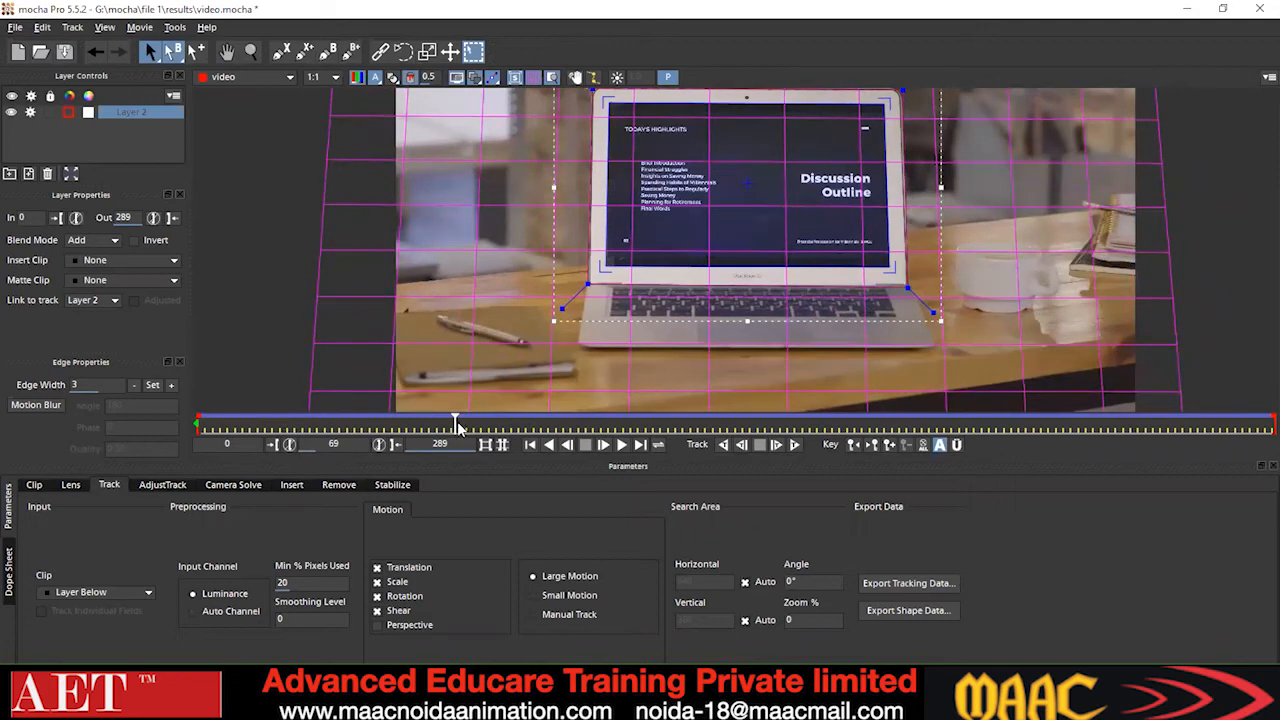
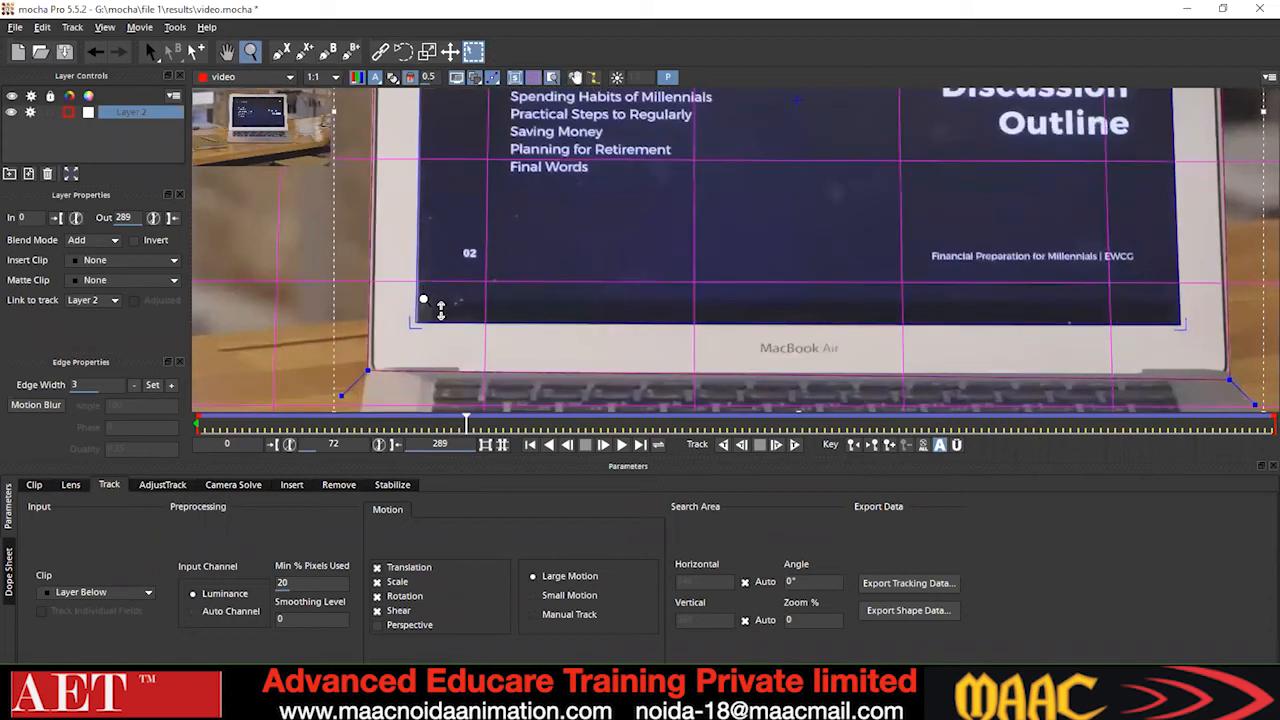
Keyframe the layer at frames 72 and 214, nudging the surface's lower-left corner onto the screen corner there and at frame 119.
left_click(157, 52)
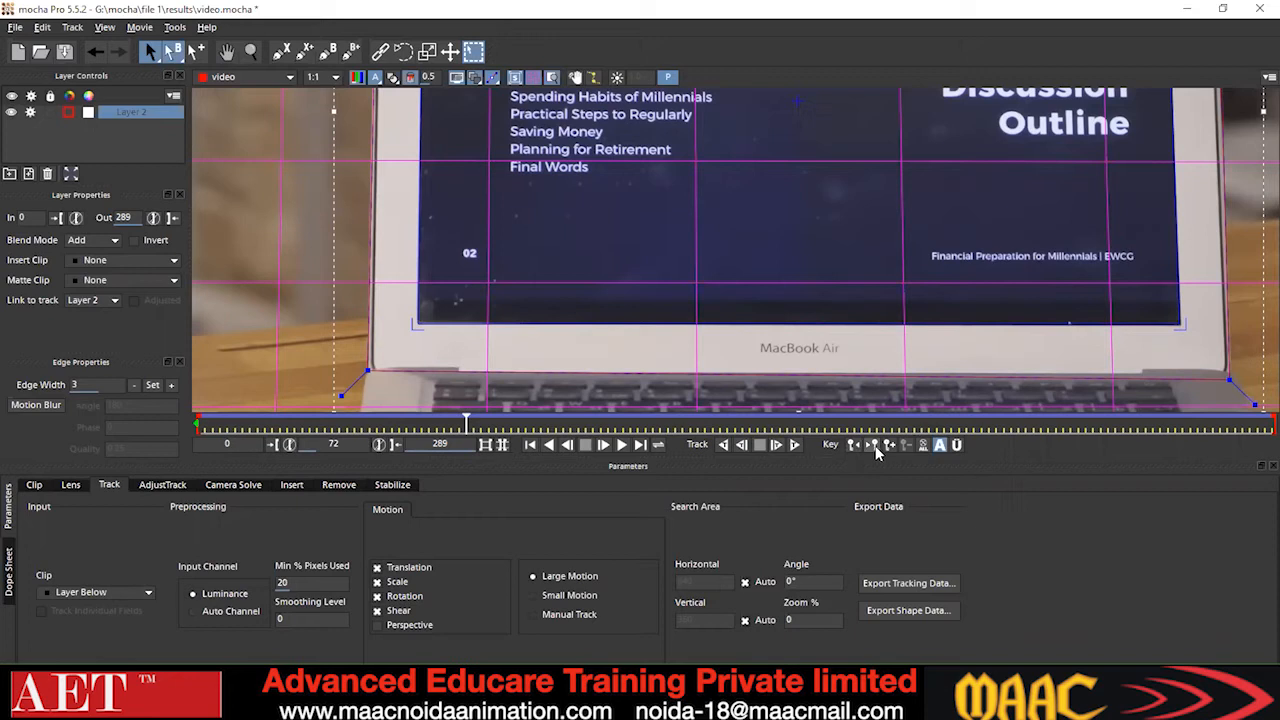
left_click_drag(465, 424, 899, 426)
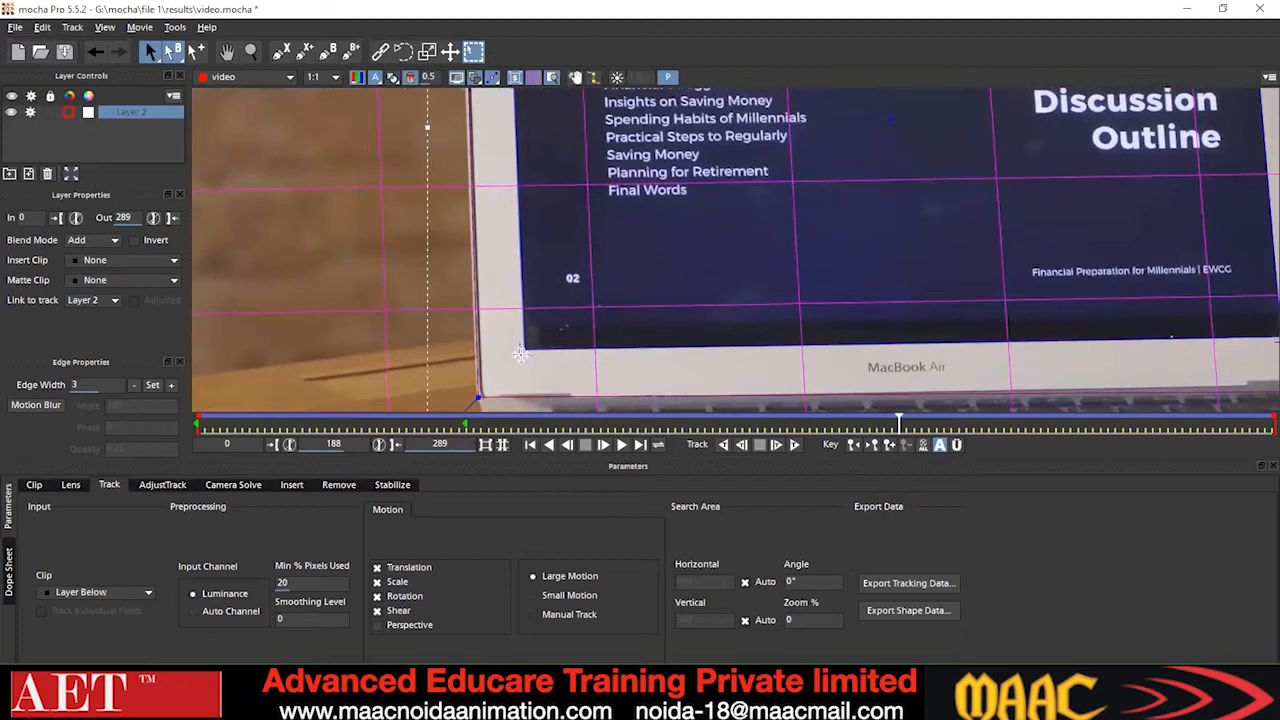
left_click_drag(973, 424, 996, 424)
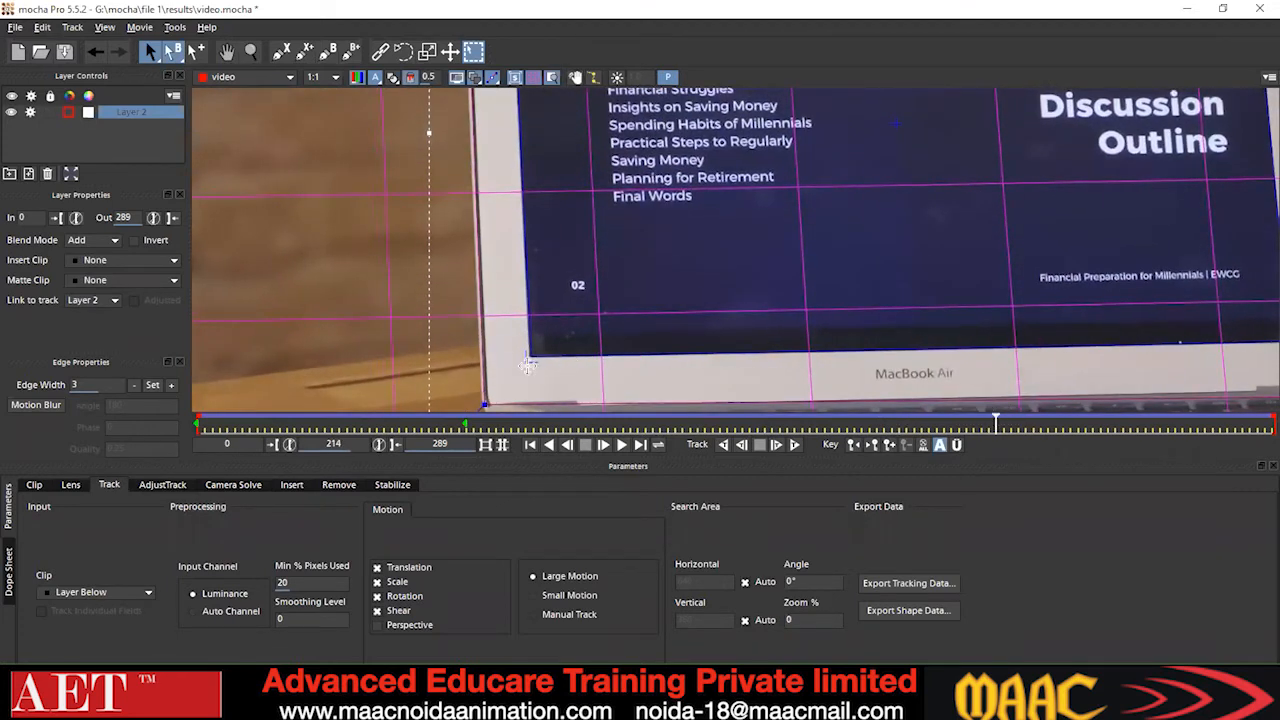
left_click_drag(524, 359, 523, 359)
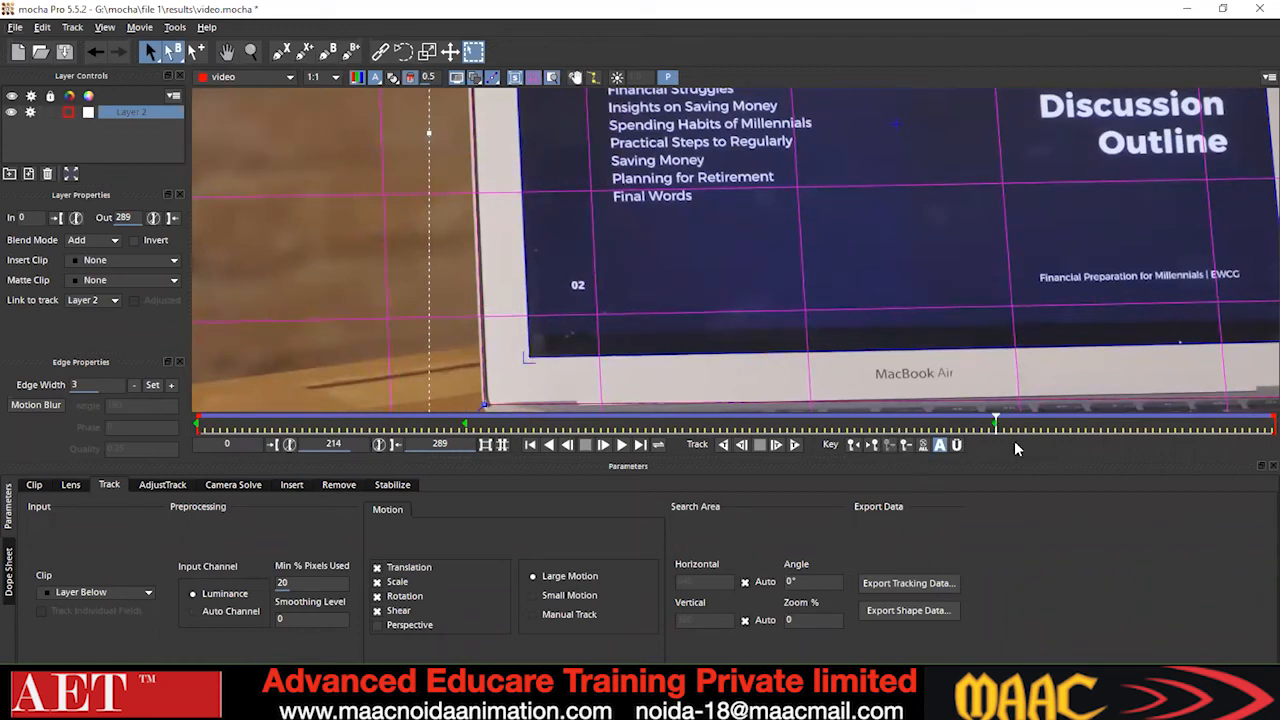
left_click_drag(996, 420, 641, 414)
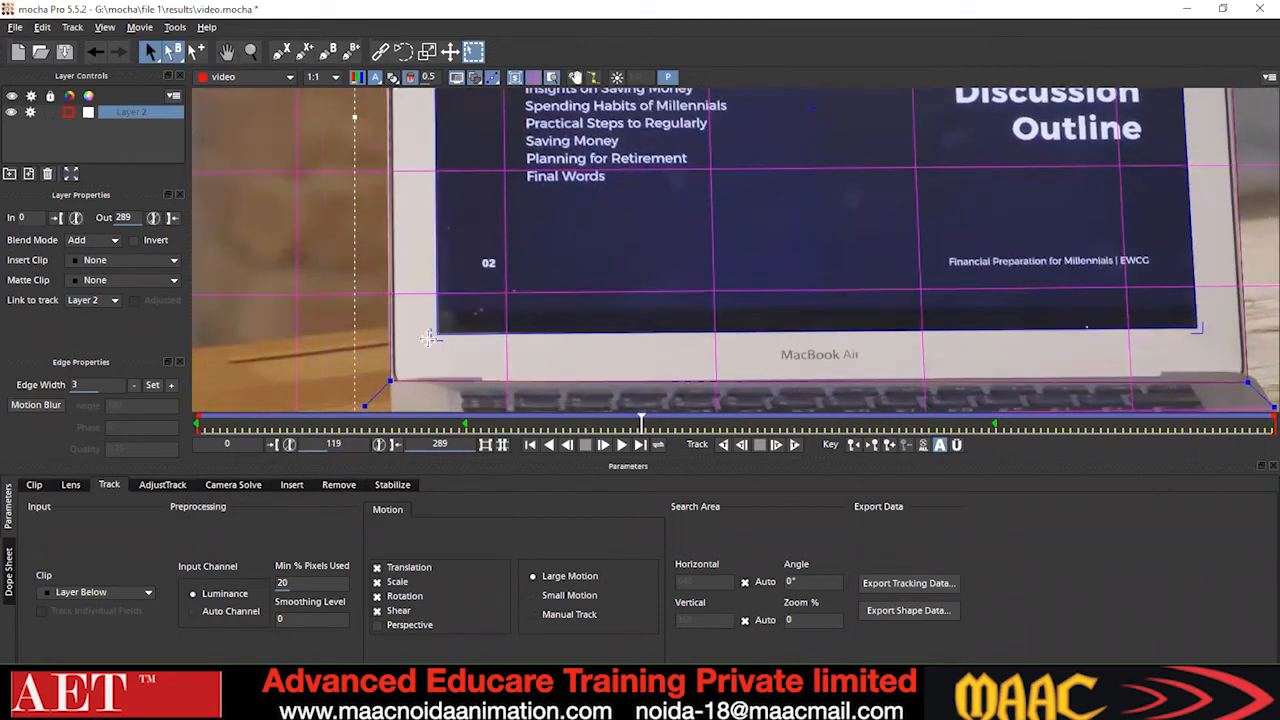
left_click_drag(430, 339, 431, 340)
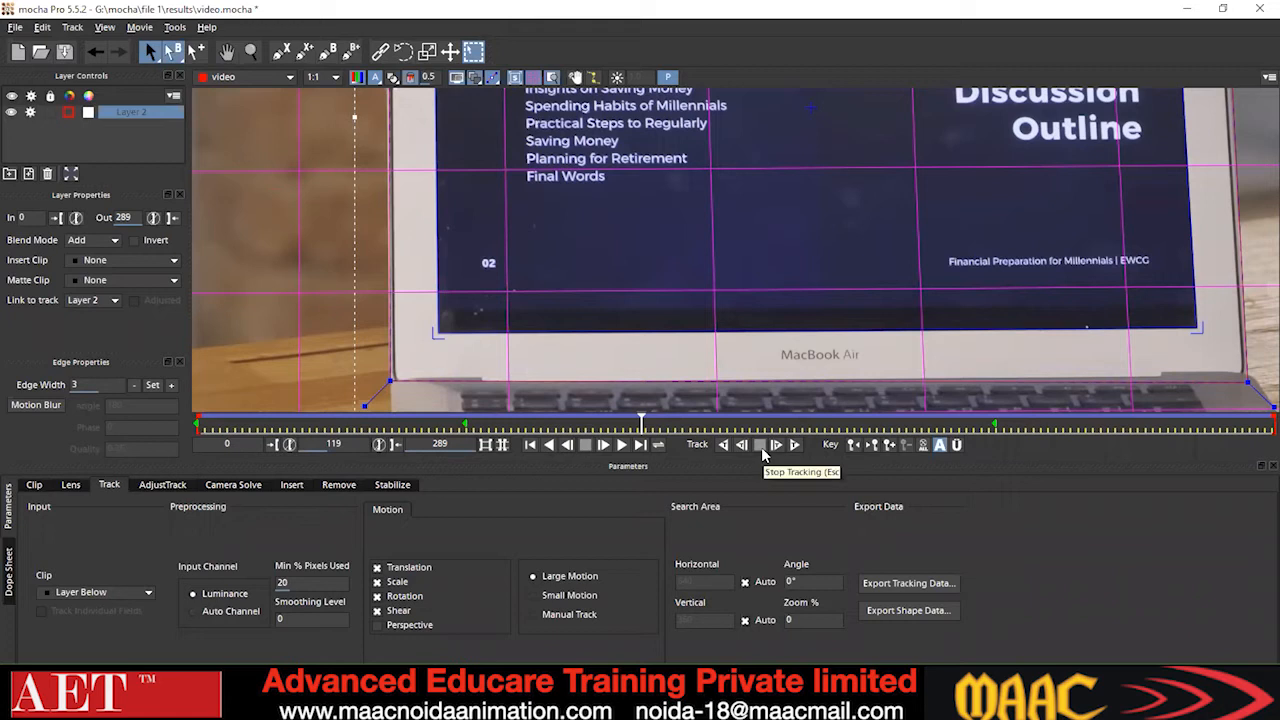
Nudge the surface's lower-left corner onto the laptop screen's corner at frame 54, and step back to frame 47.
left_click(439, 428)
left_click(436, 428)
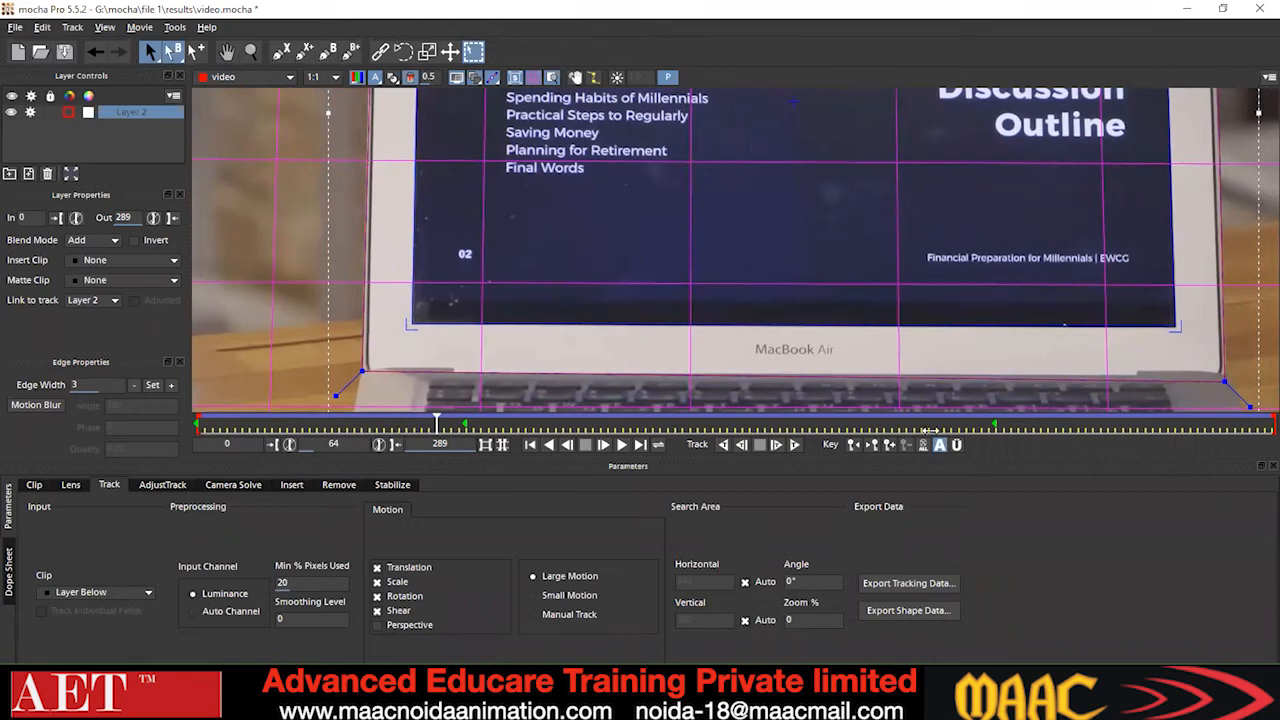
key("Left")
key("Left")
key("Left")
key("Left")
key("Left")
key("Left")
key("Left")
key("Left")
key("Left")
key("Left")
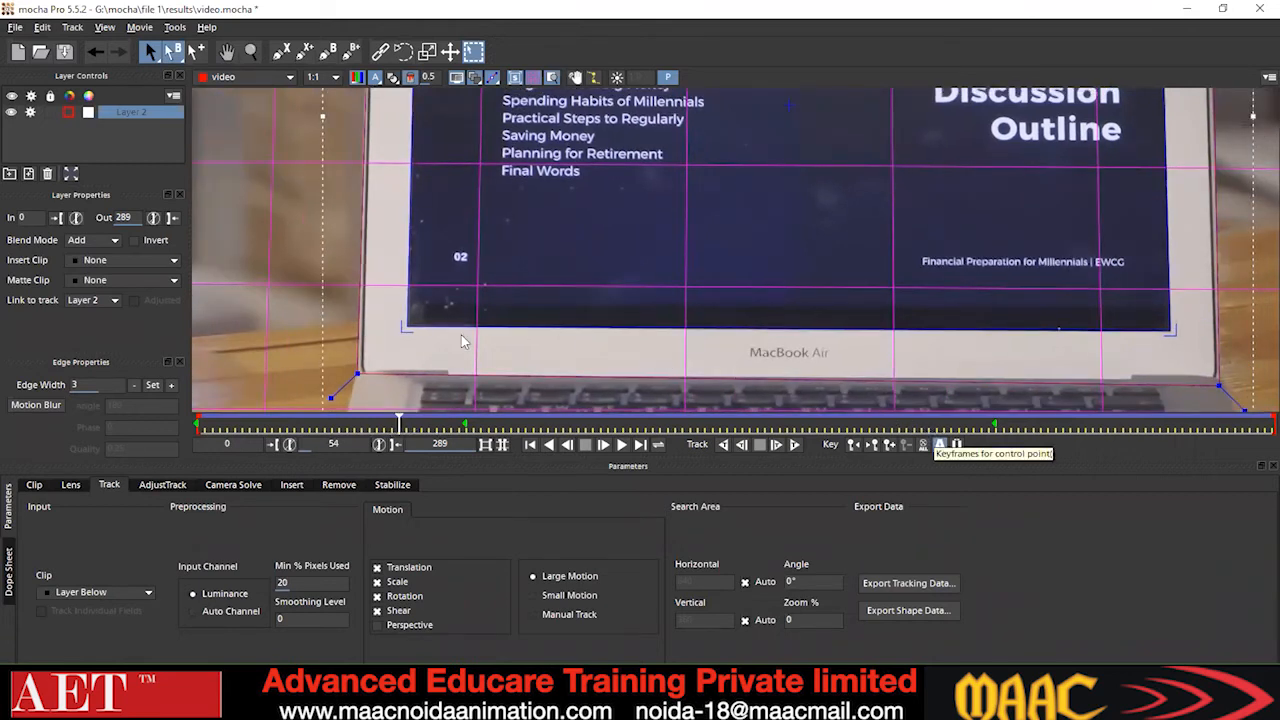
left_click_drag(404, 328, 404, 328)
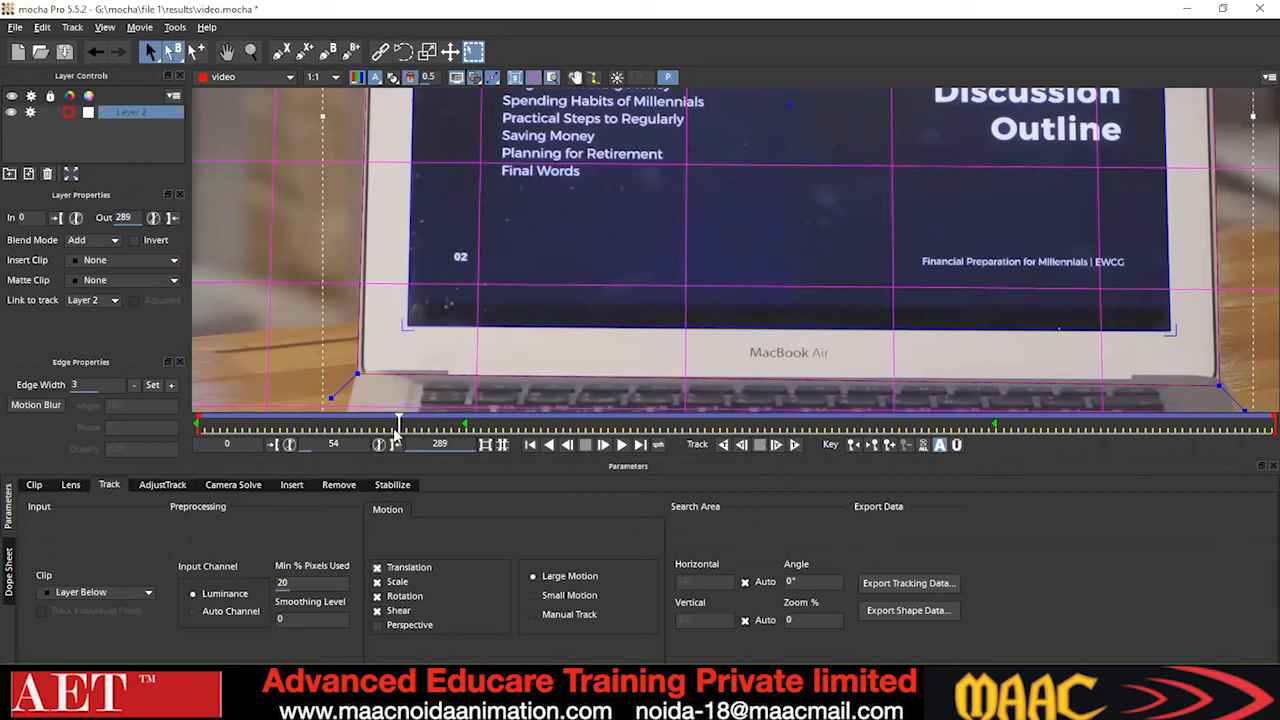
mouse_move(393, 425)
left_mouse_down()
mouse_move(367, 428)
mouse_move(383, 428)
left_mouse_up()
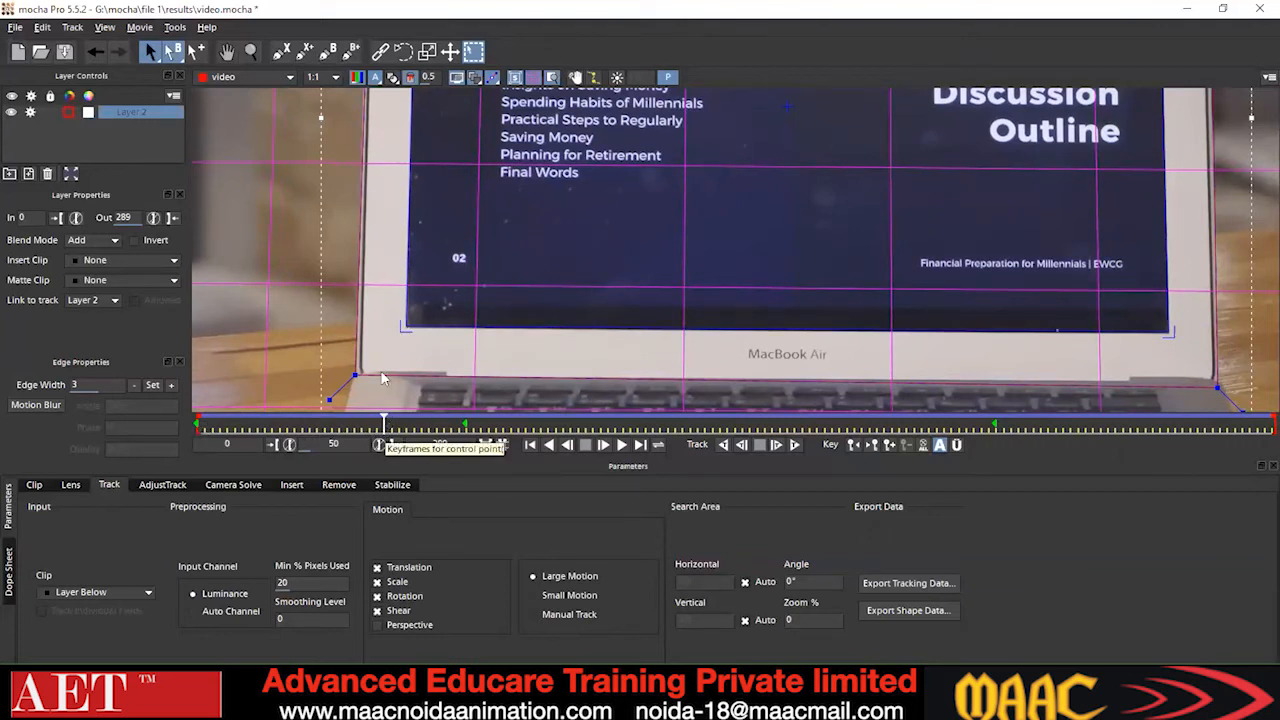
key("Left")
key("Left")
key("Left")
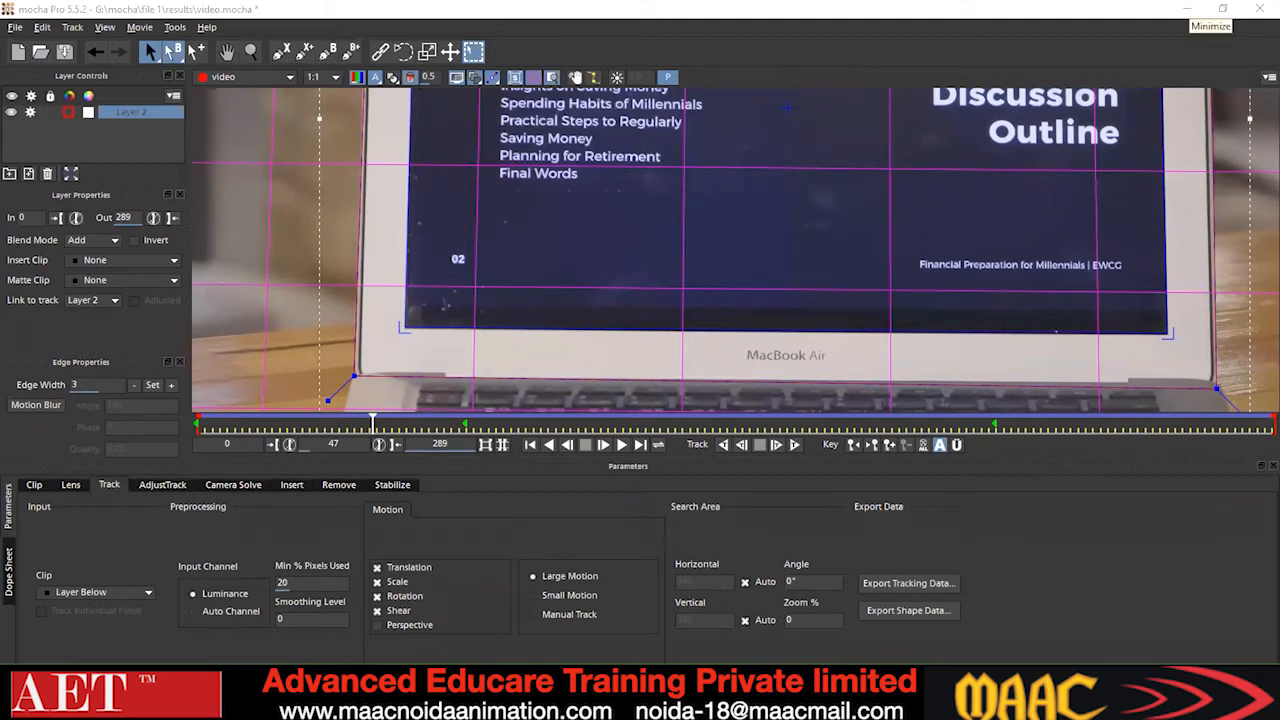
Close the current project without saving its changes and open the footage chooser for a new project.
left_click(1259, 9)
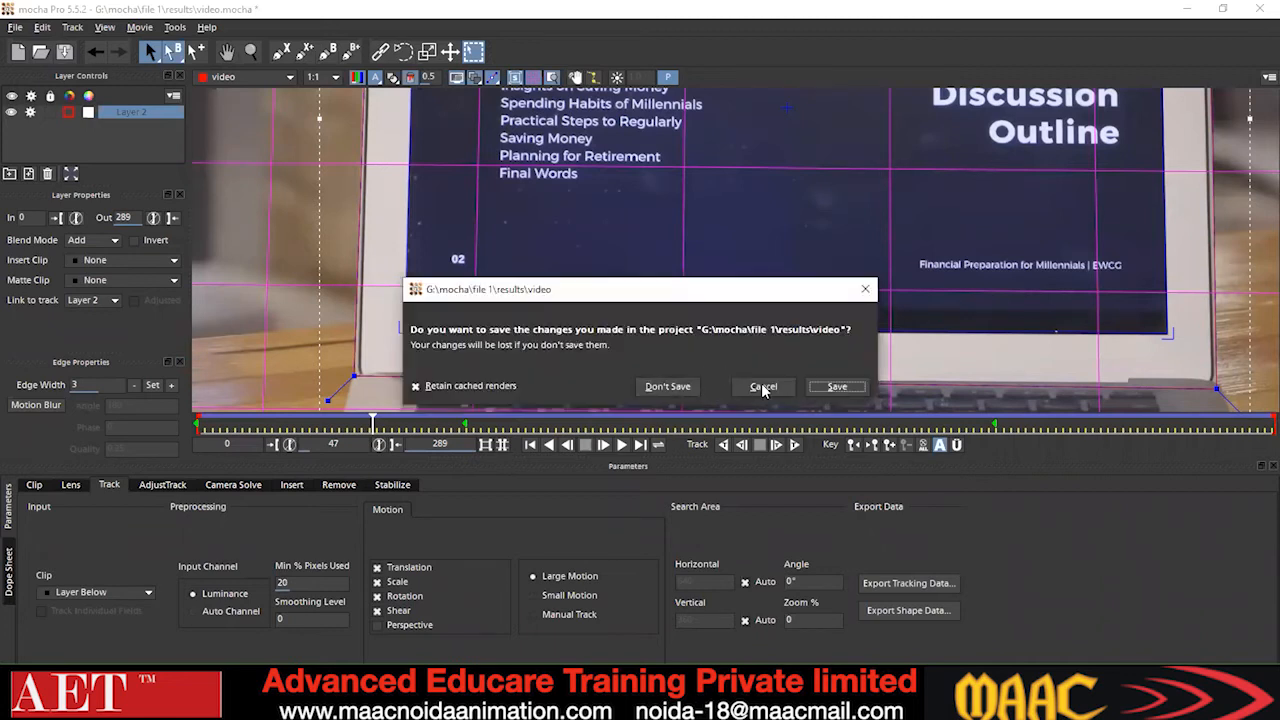
left_click(686, 383)
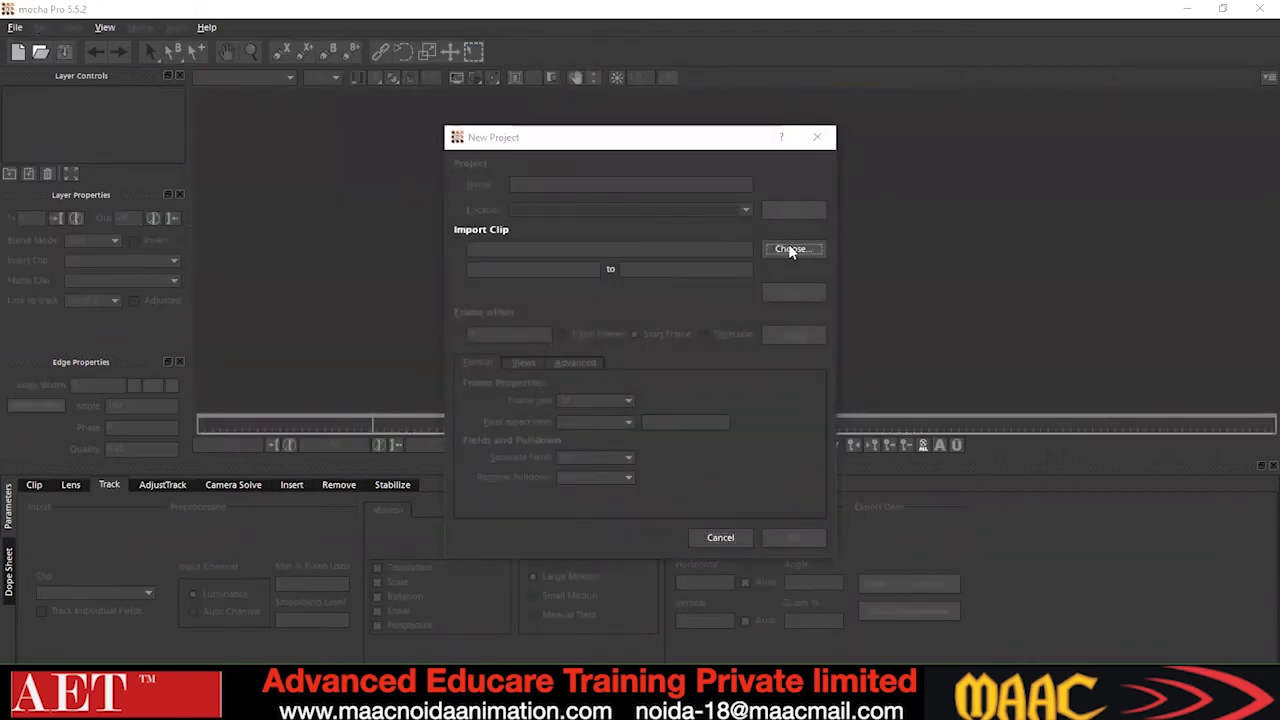
left_click(789, 249)
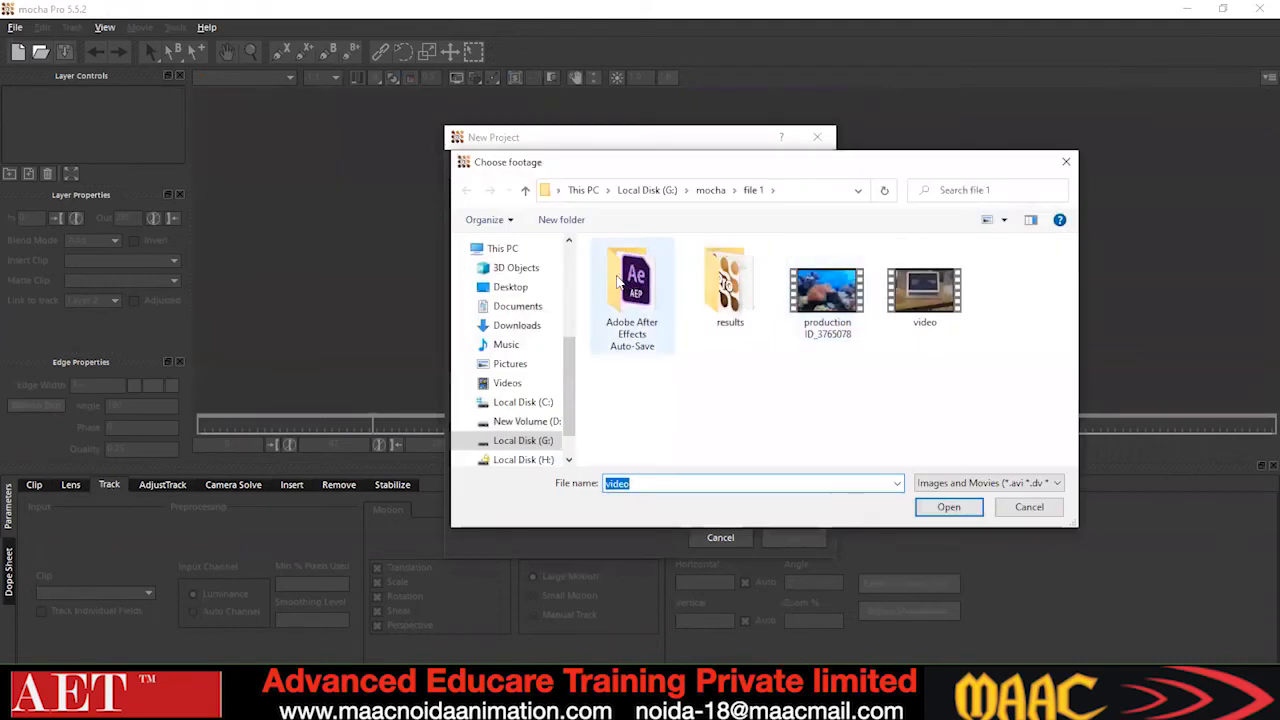
Browse to the shots folder inside sillhoutte on Local Disk (G:) in the footage chooser.
left_click(526, 190)
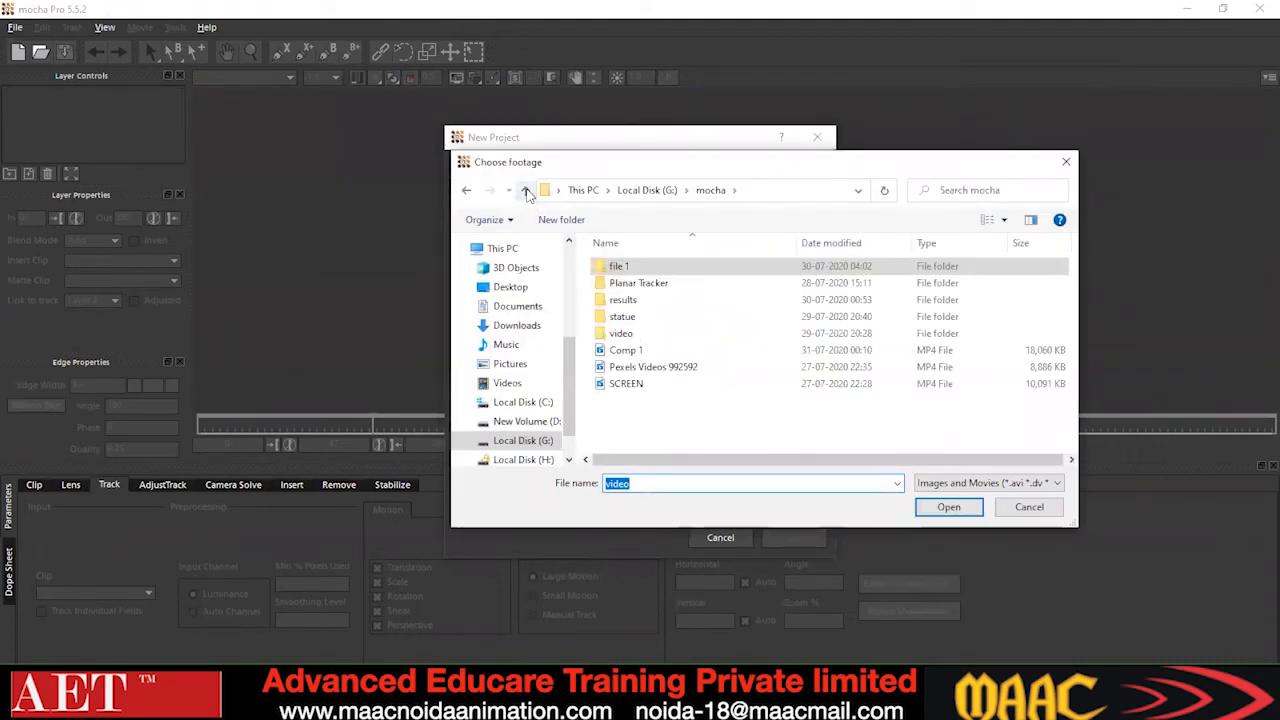
left_click(526, 190)
scroll(627, 405, "down", 3)
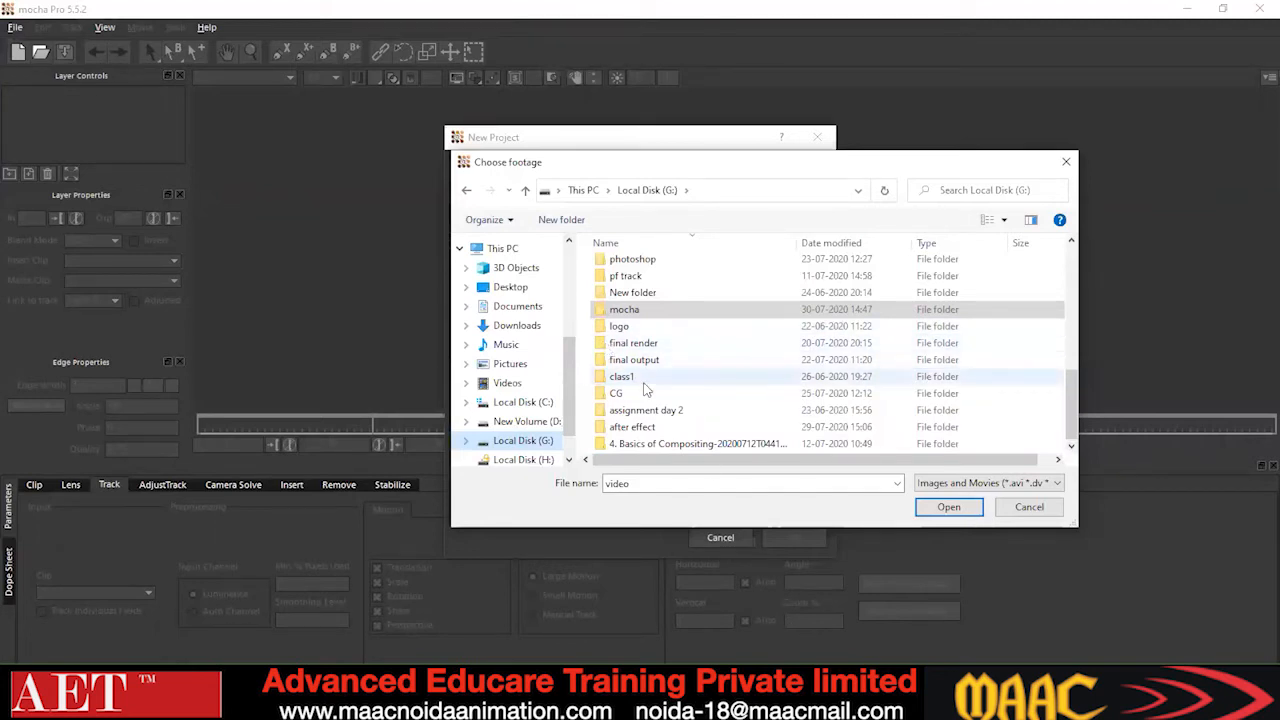
scroll(645, 390, "up", 4)
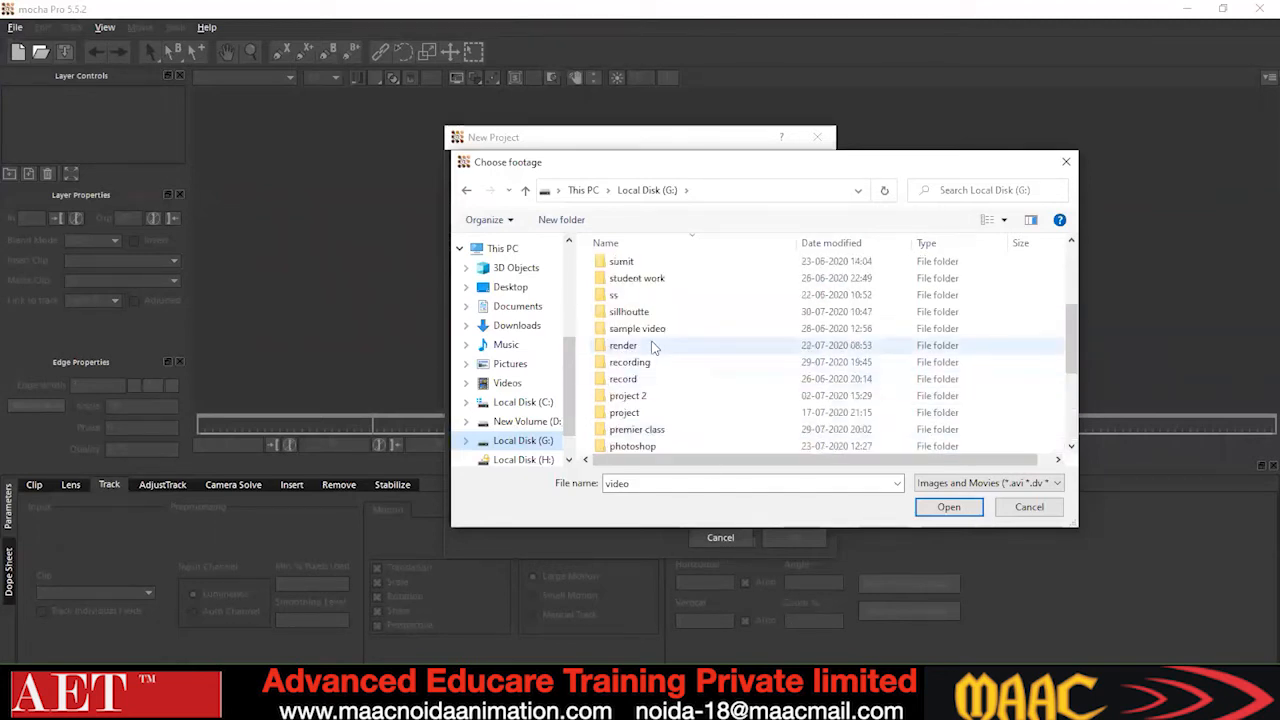
left_click(644, 316)
double_click(644, 316)
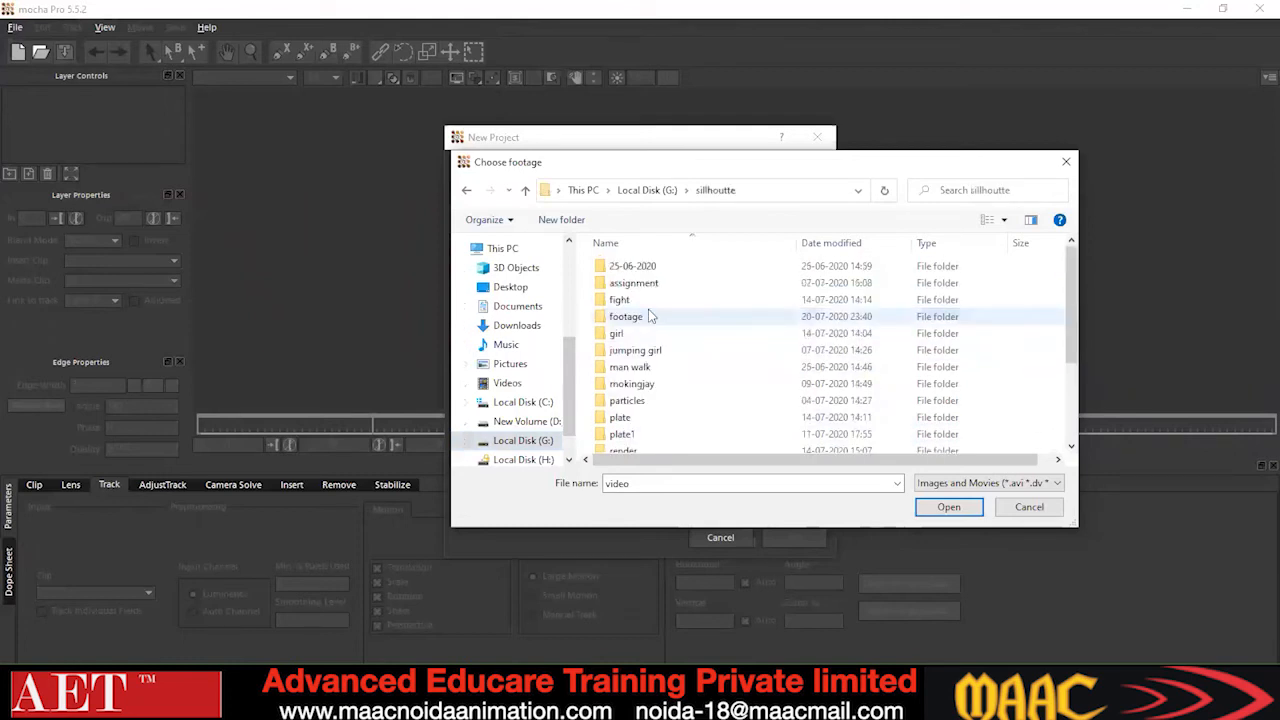
scroll(640, 372, "down", 1)
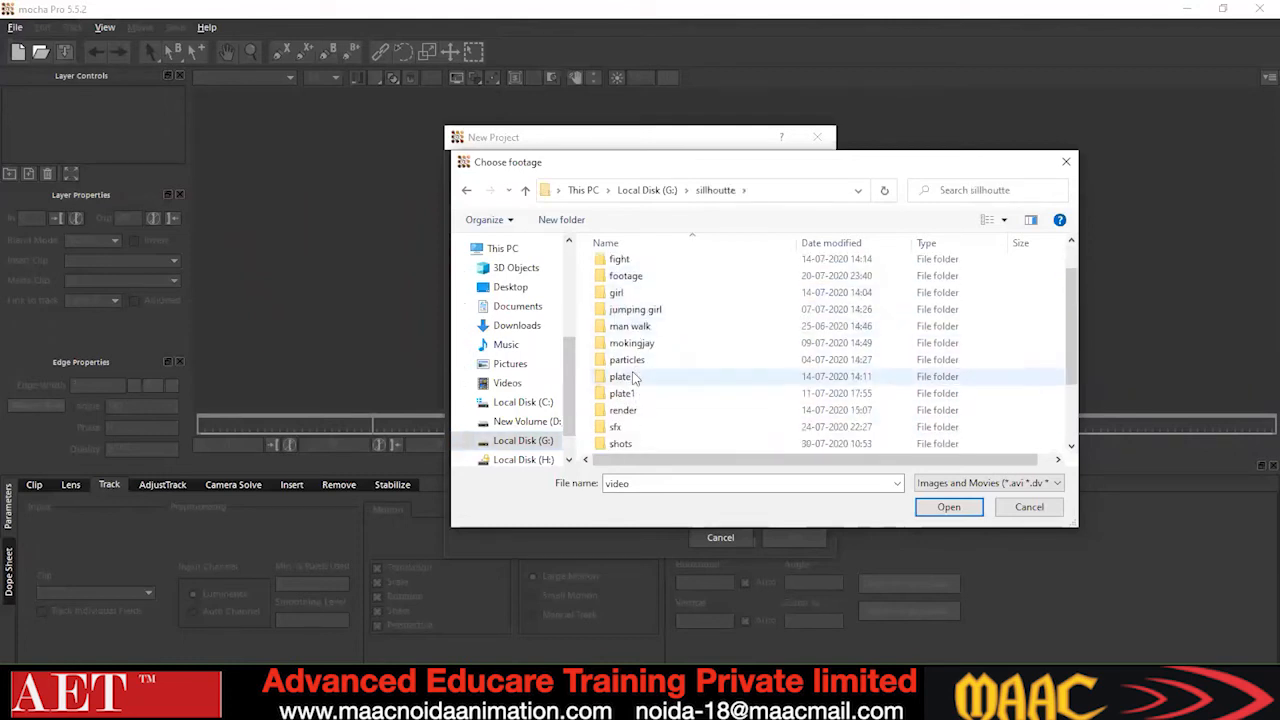
left_click(622, 444)
double_click(622, 444)
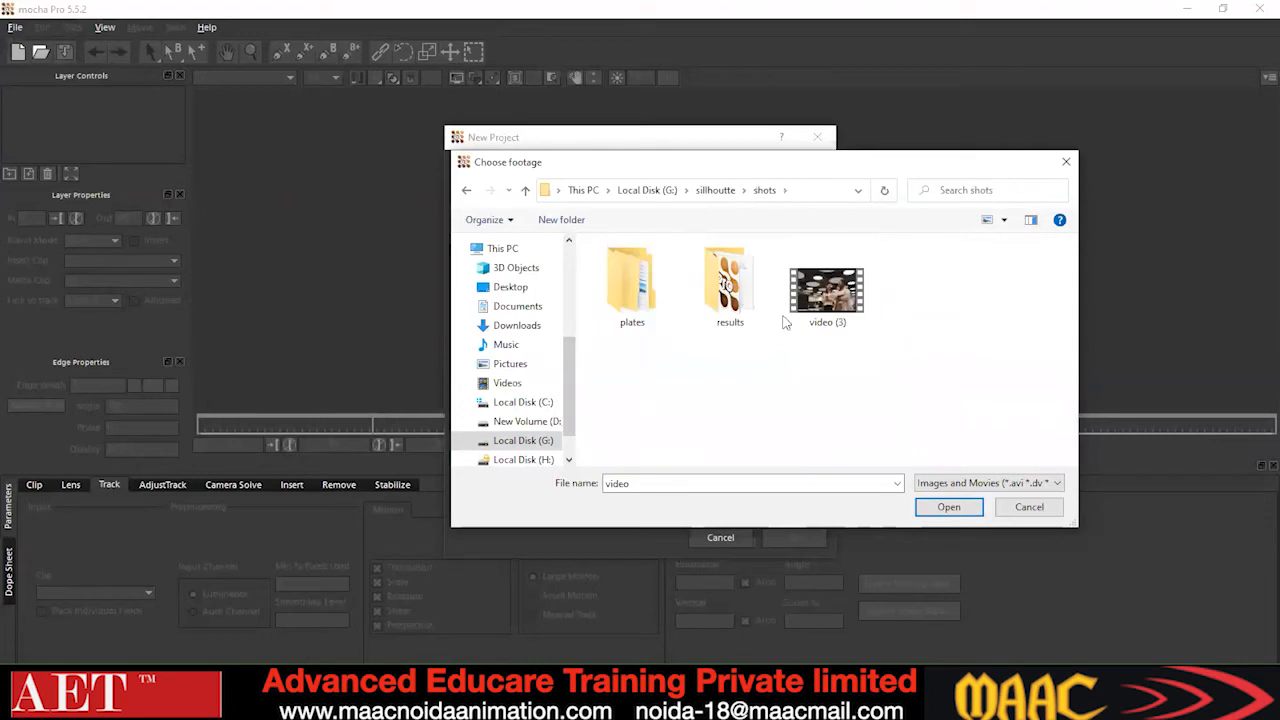
Import the clip video (3) and create the new project, overwriting the existing project file.
left_click(855, 330)
left_click(918, 508)
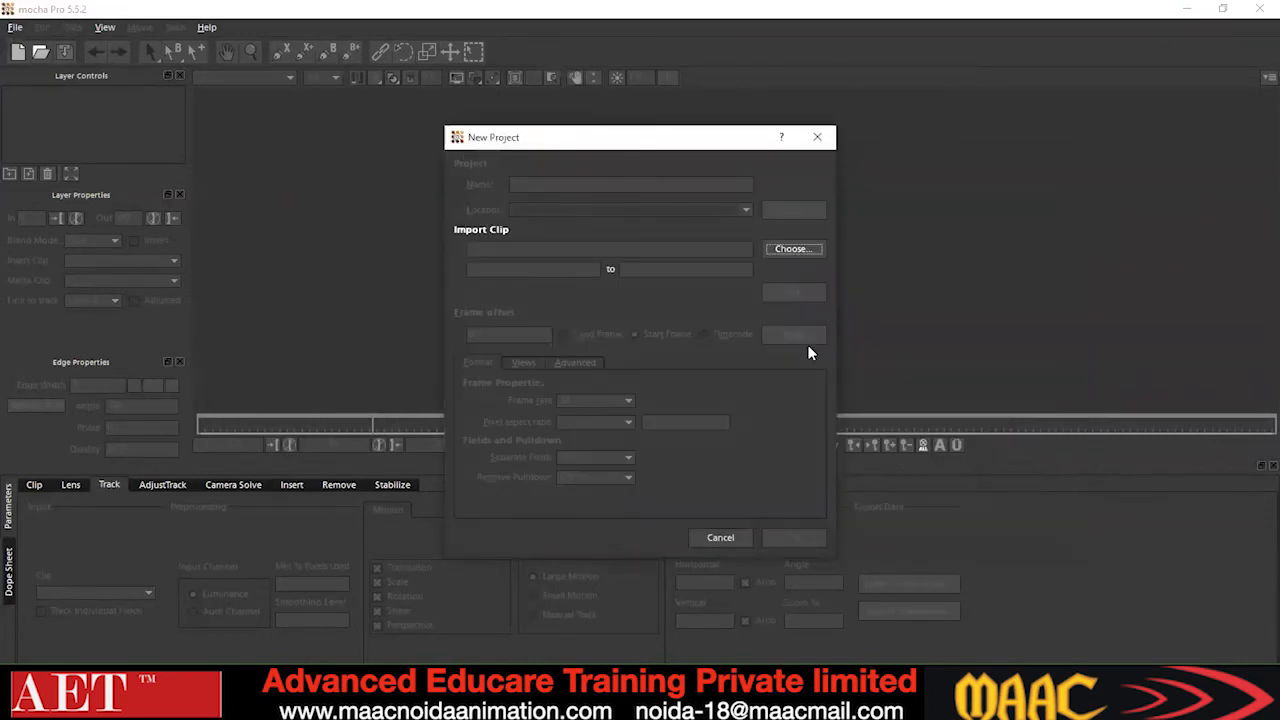
left_click(790, 537)
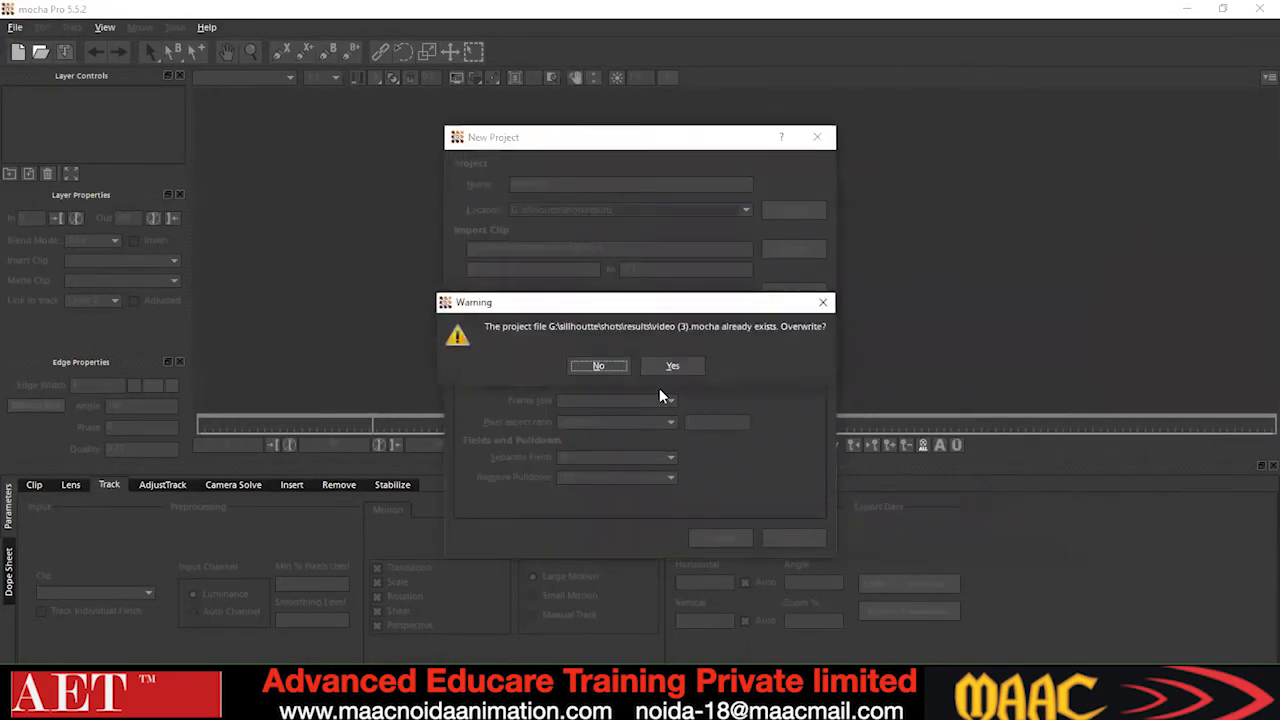
left_click(671, 366)
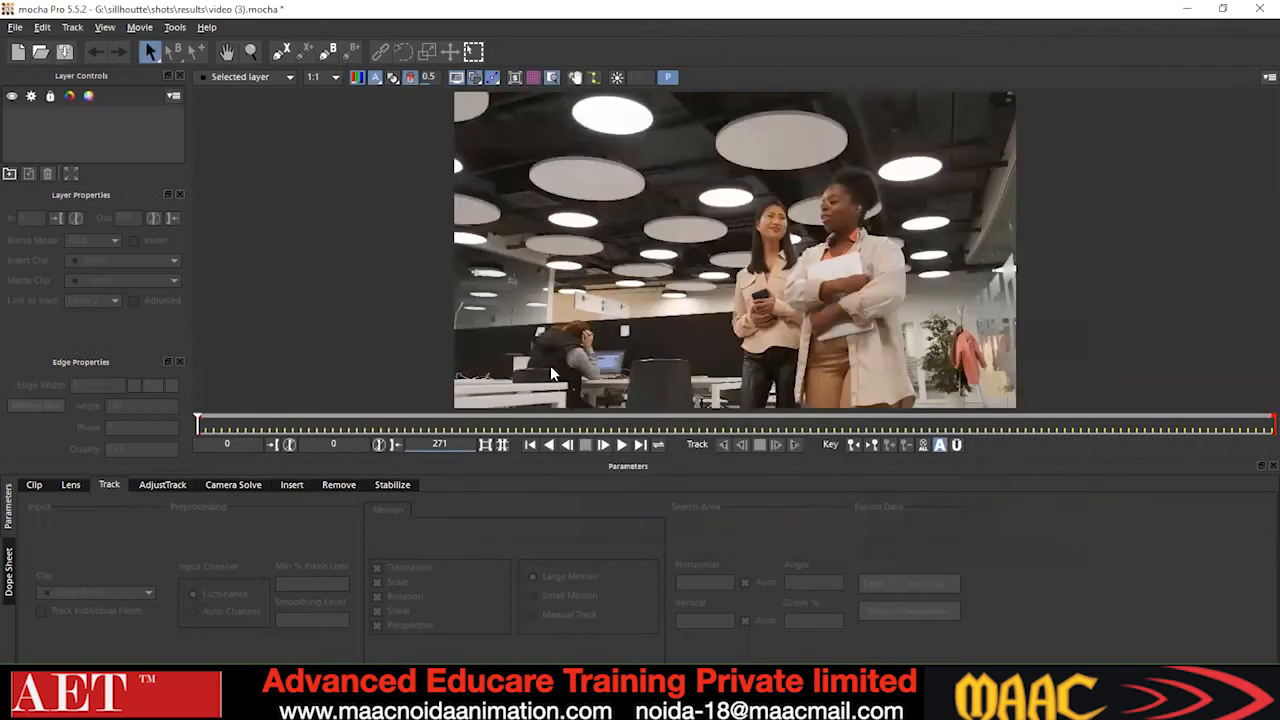
Play and scrub through the clip to review the two women's movement, and return to frame 0.
left_click(603, 444)
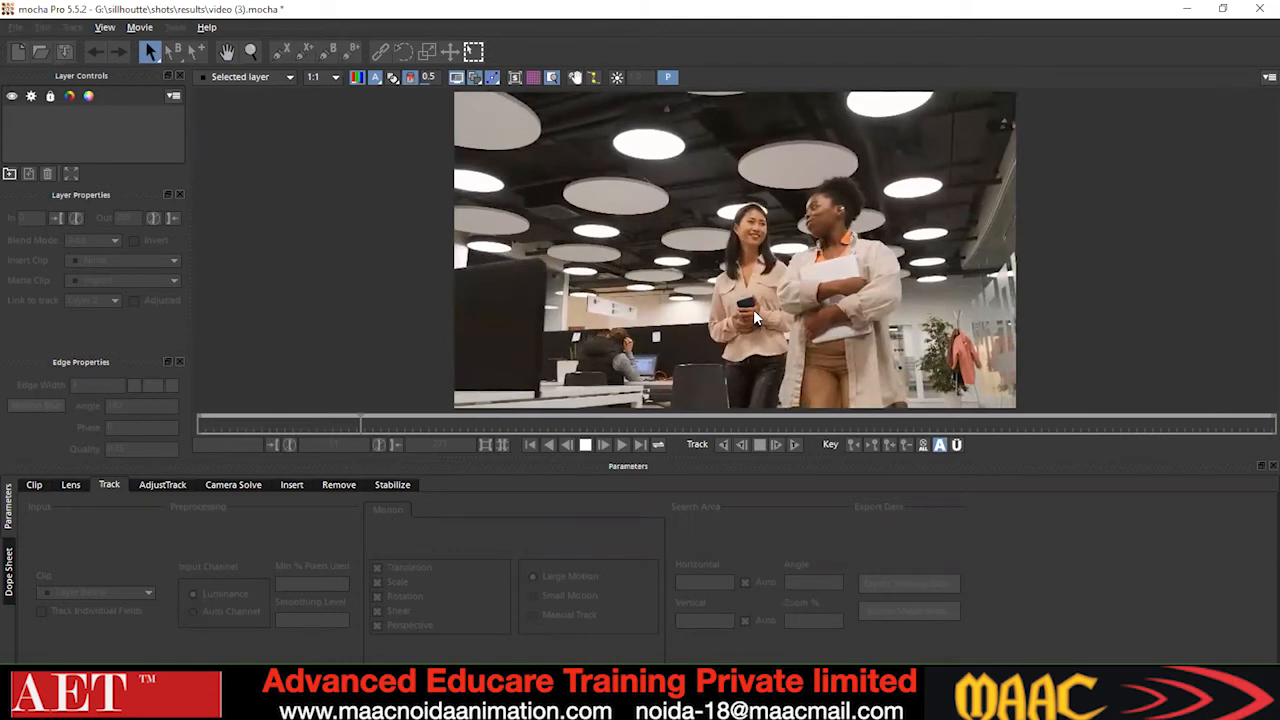
left_click(578, 447)
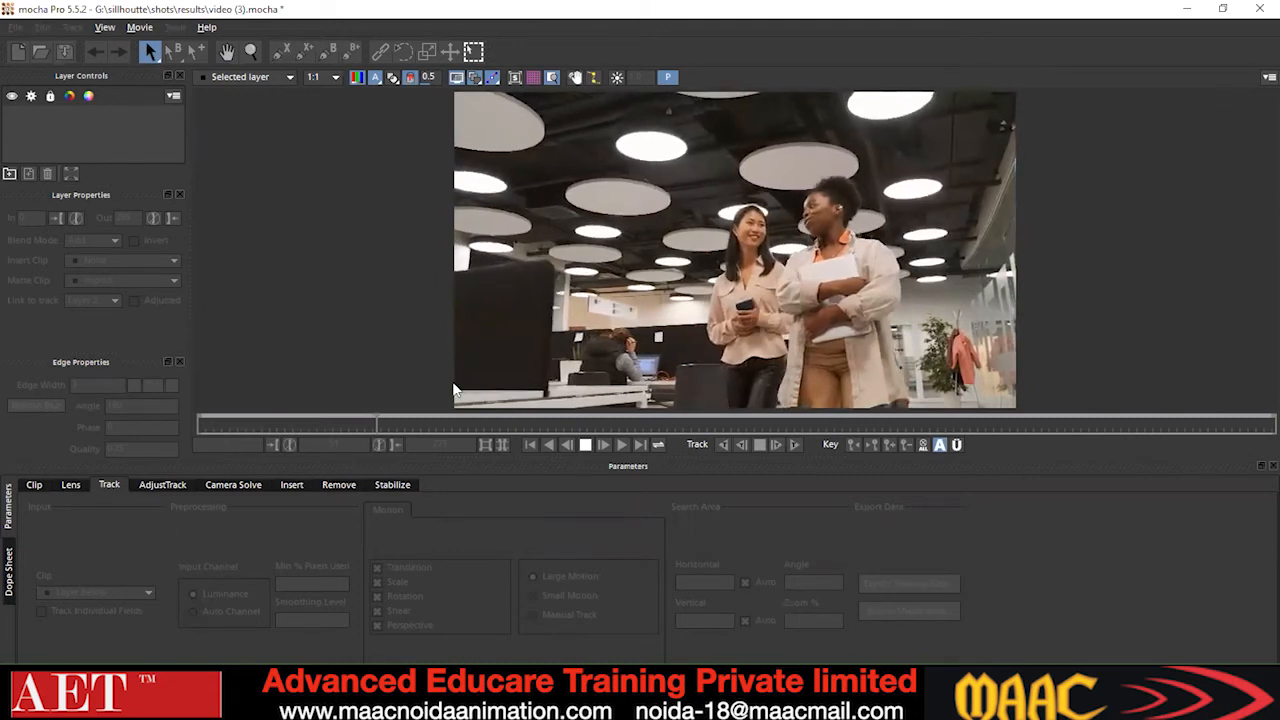
left_click(620, 446)
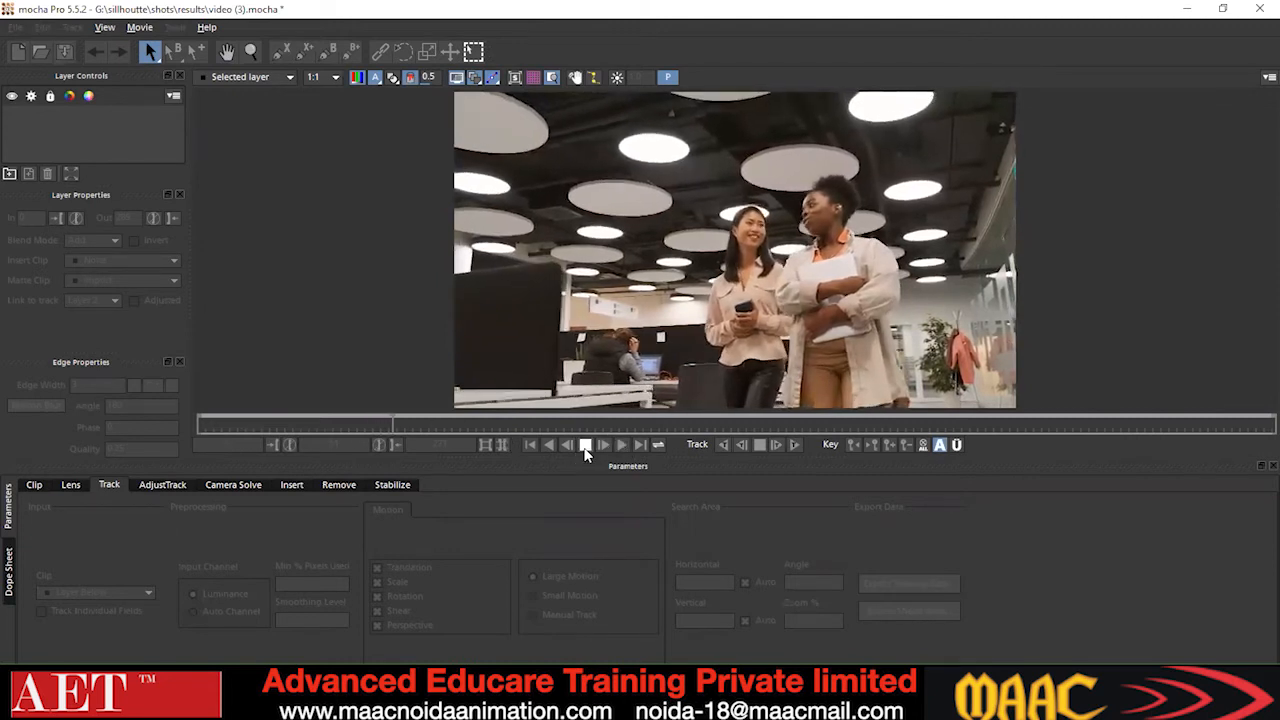
left_click(585, 449)
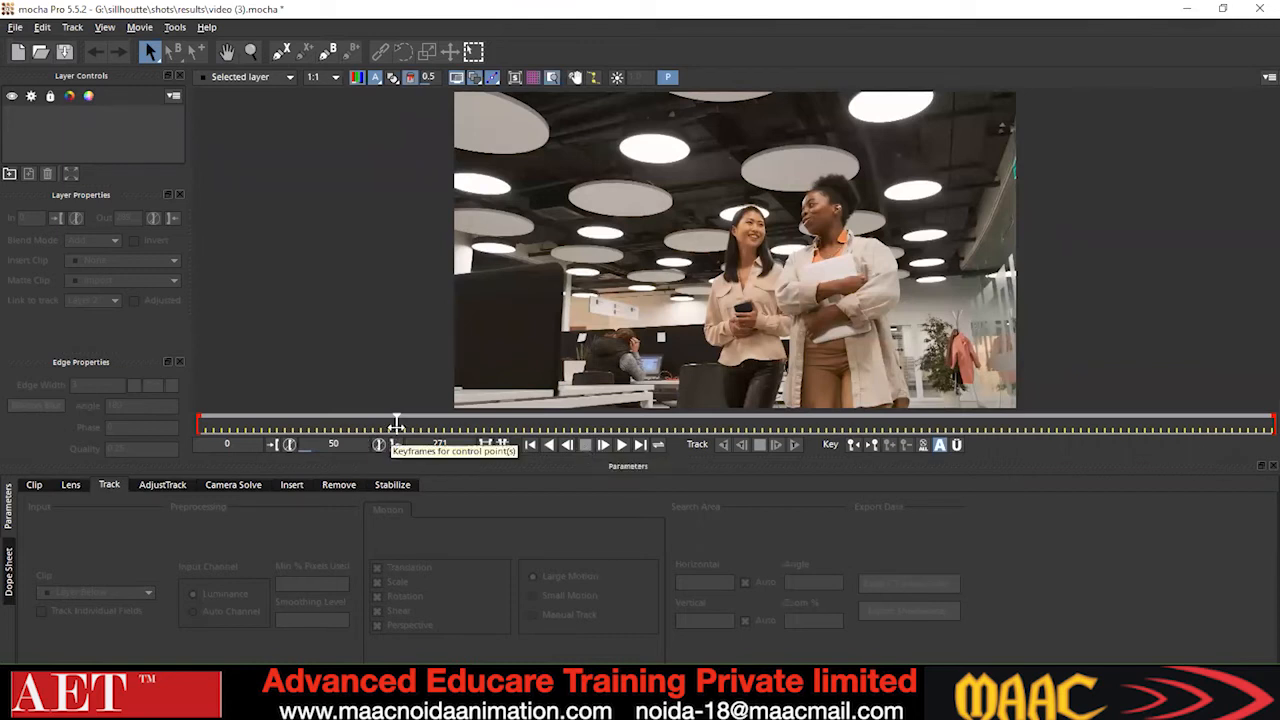
left_click_drag(397, 425, 213, 428)
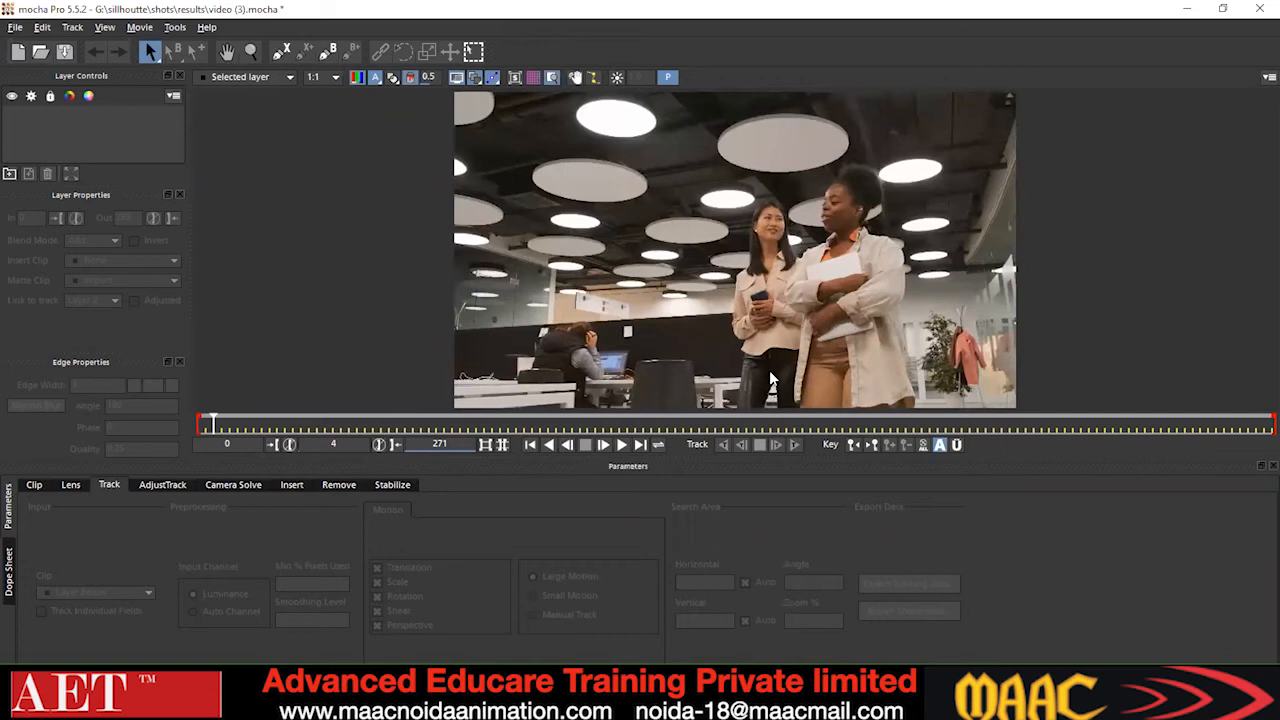
left_click_drag(213, 425, 245, 421)
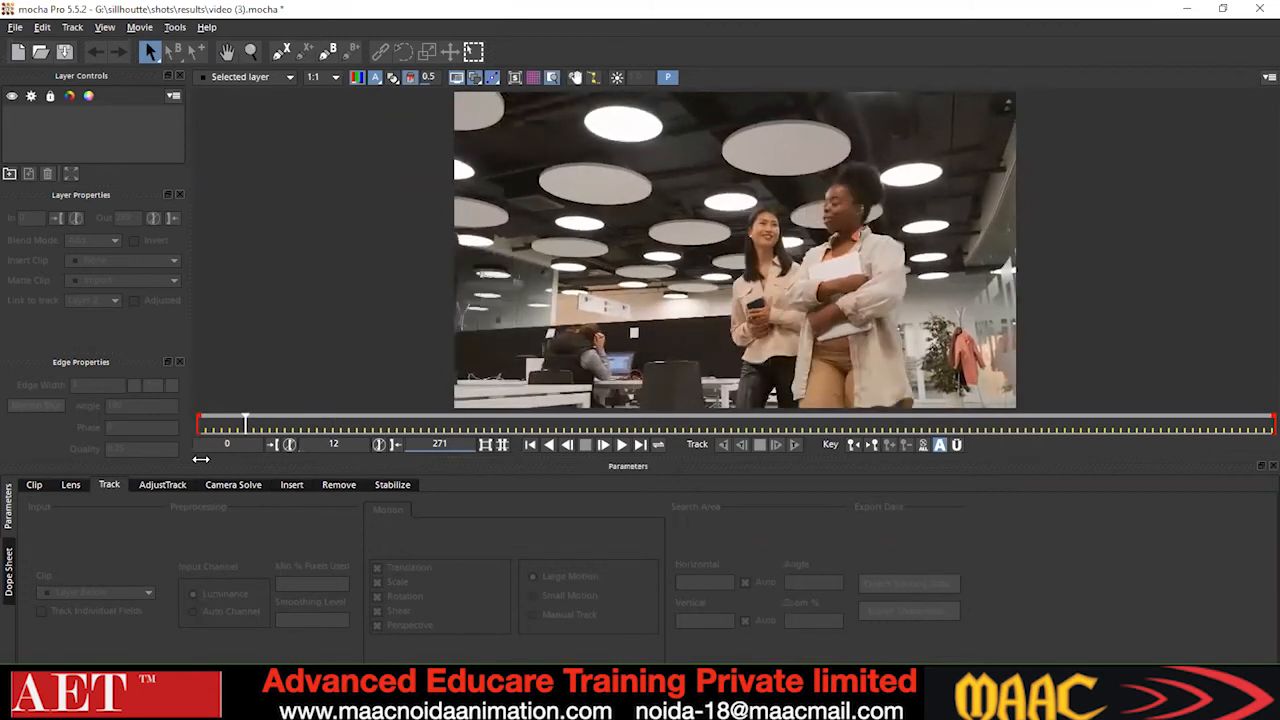
left_click(621, 445)
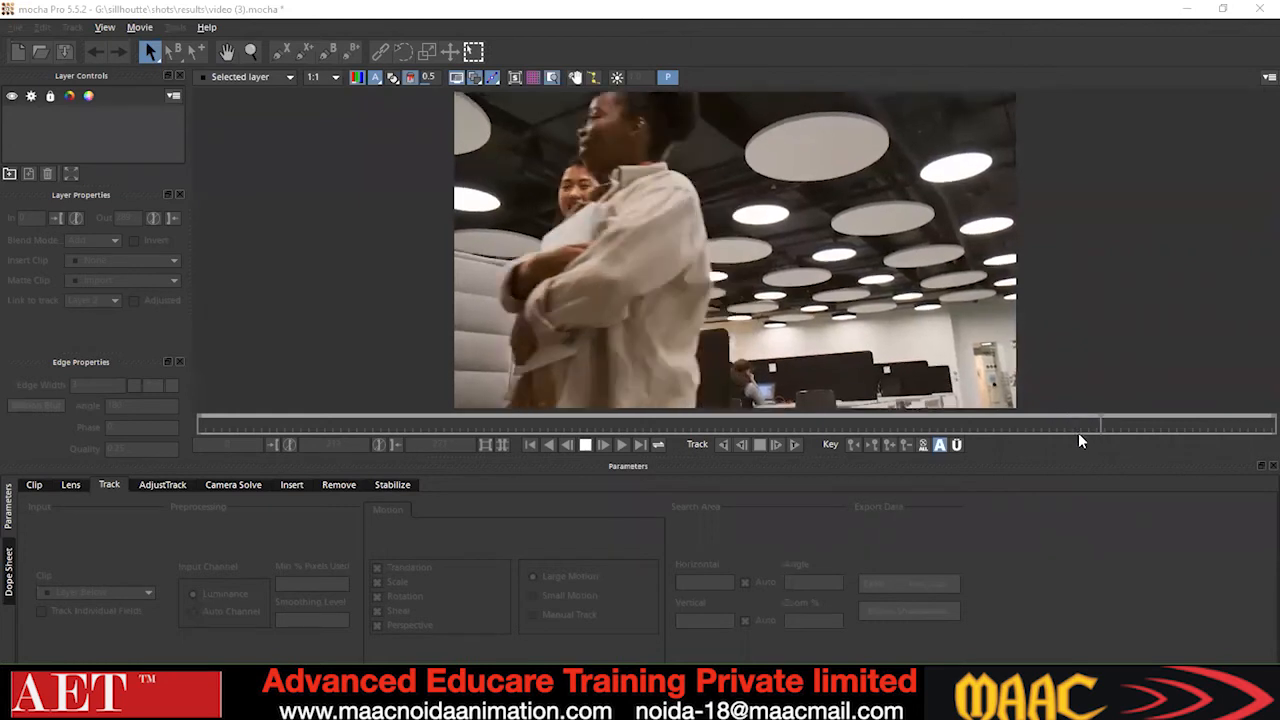
left_click(586, 445)
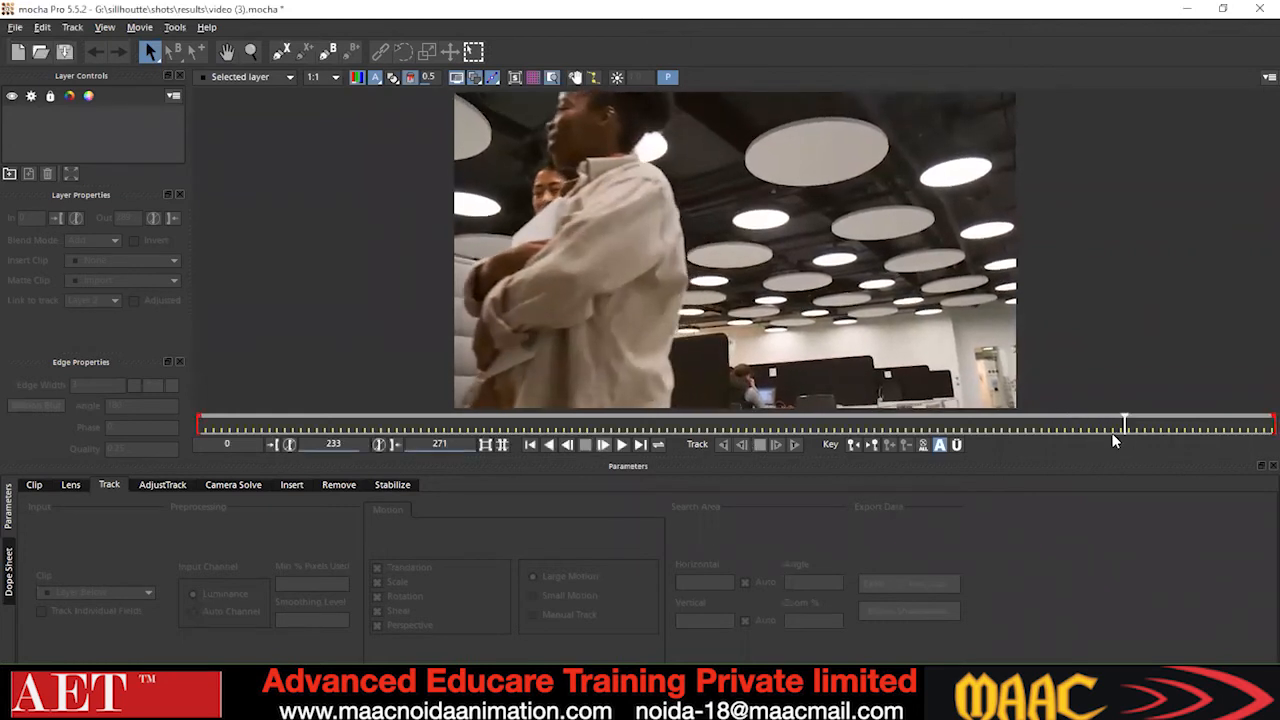
left_click_drag(1074, 418, 207, 418)
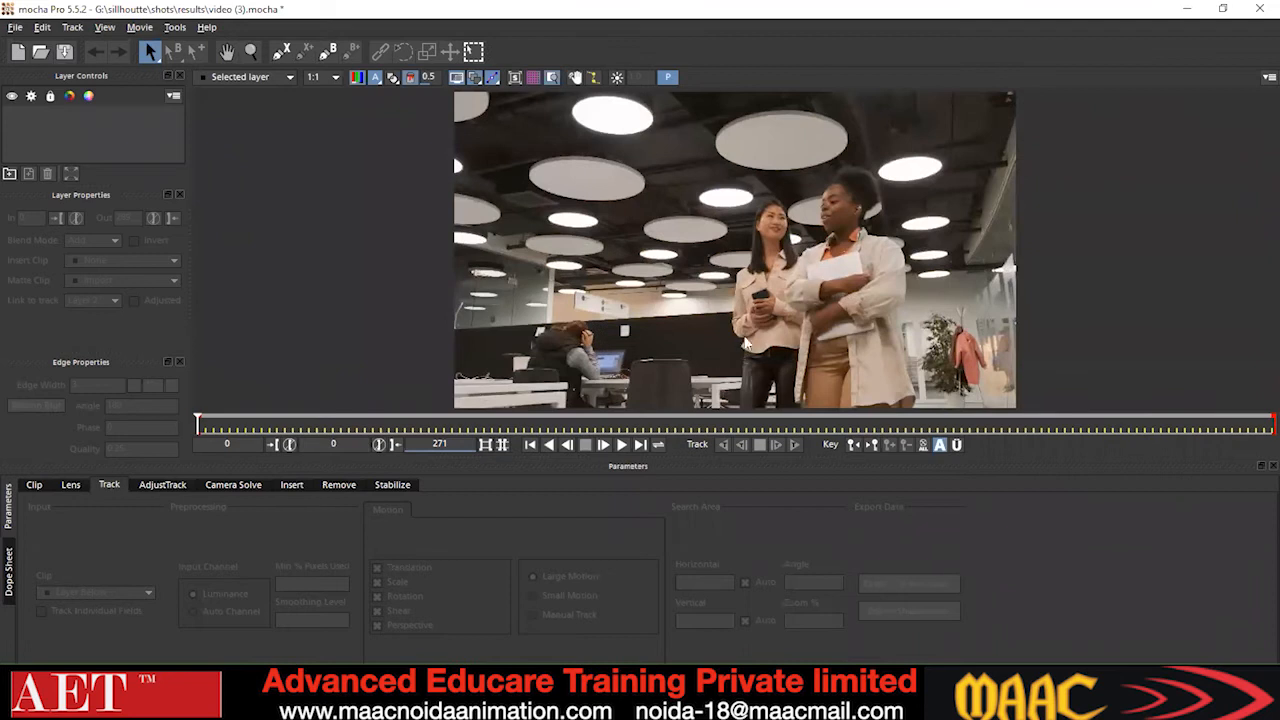
Draw a closed X-spline around the head and hair of the woman holding the phone at frame 0.
key("z")
left_click_drag(800, 255, 785, 140)
key("s")
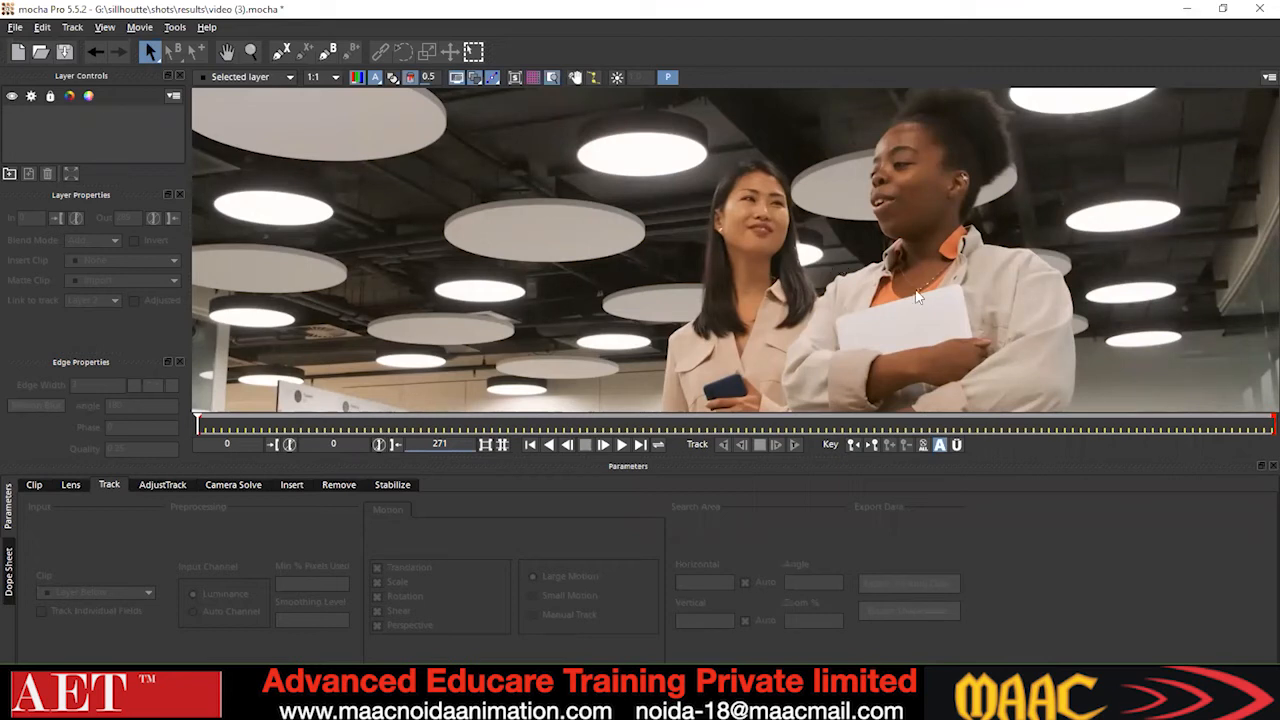
left_click(280, 54)
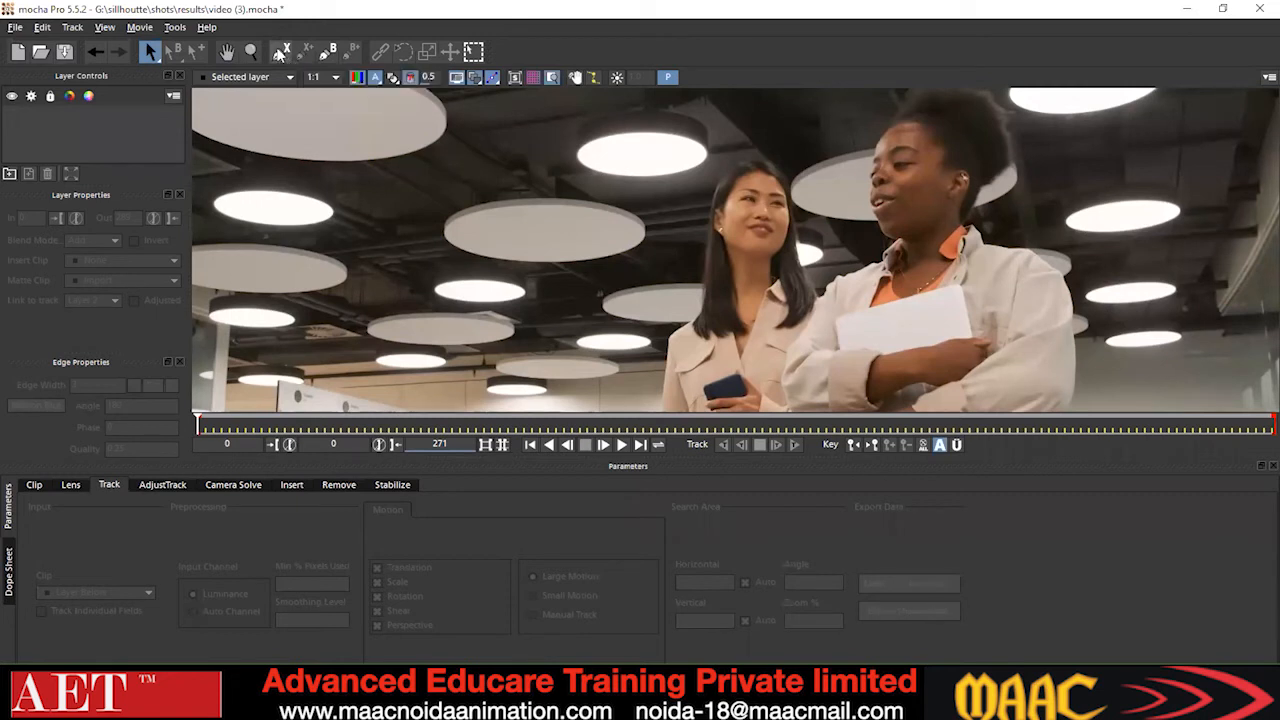
left_click(750, 143)
left_click(738, 168)
left_click(716, 218)
left_click(718, 190)
left_click(702, 259)
left_click(707, 321)
left_click(765, 337)
left_click(824, 320)
left_click(773, 263)
left_click(794, 193)
left_click(777, 160)
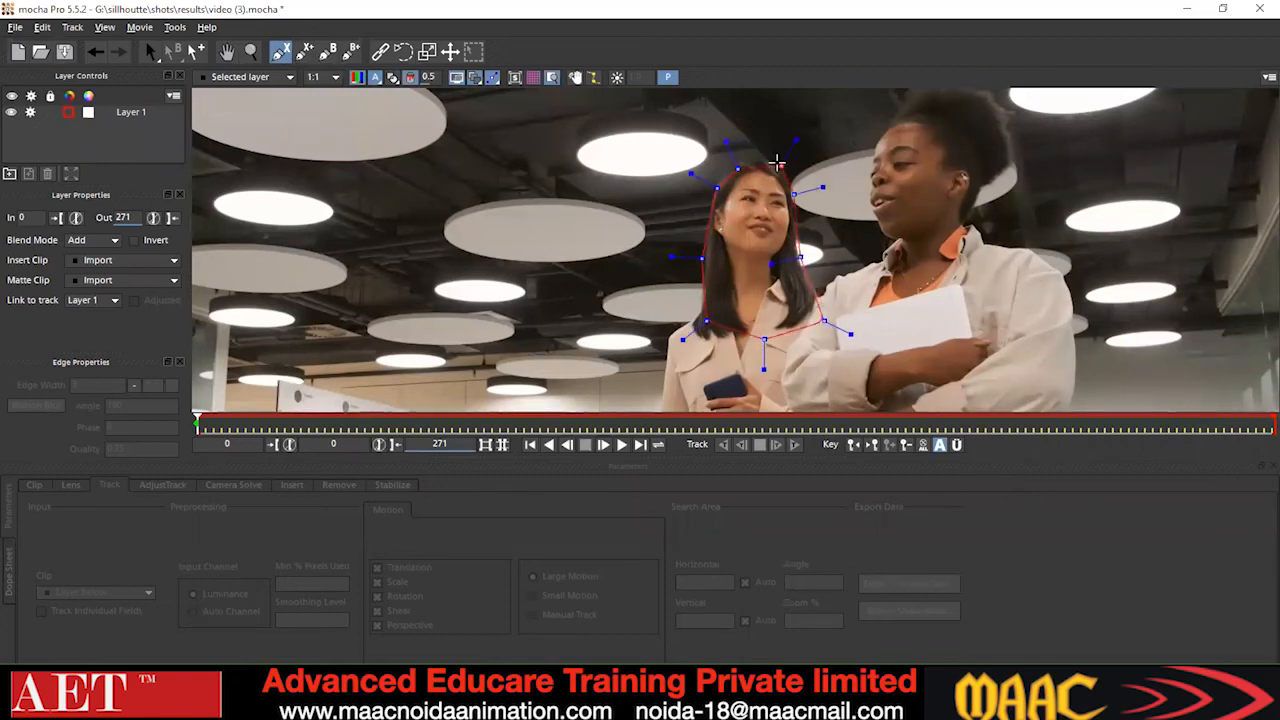
right_click(777, 160)
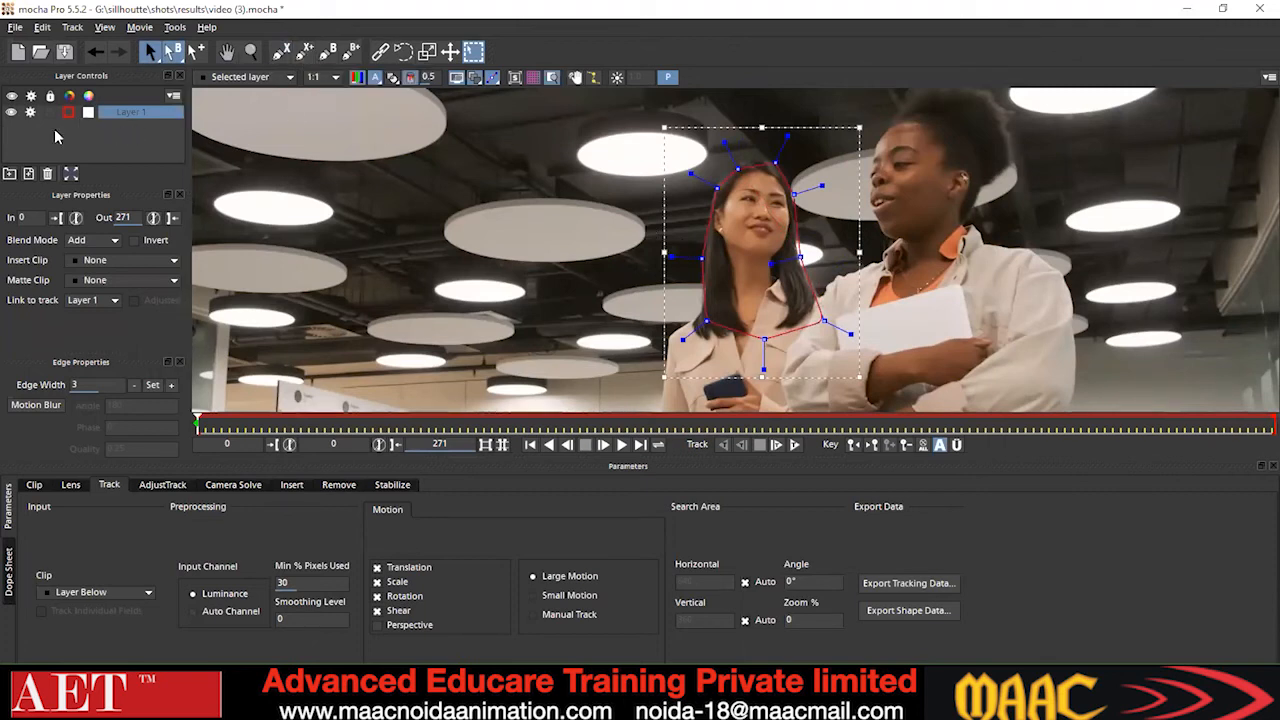
Add a second X-spline around the same woman's shoulder and jacket on Layer 1, and adjust its shoulder point.
double_click(145, 117)
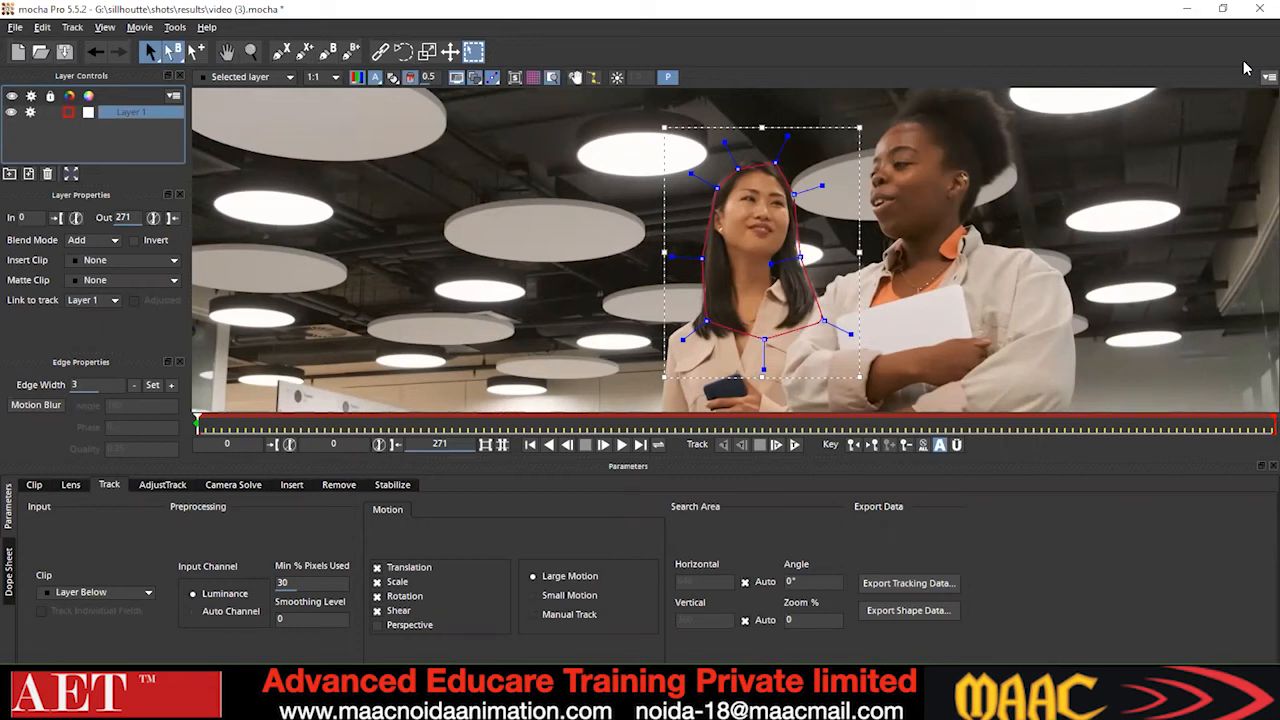
key("ctrl+l")
left_click(701, 321)
left_click(675, 352)
left_click(699, 387)
left_click(730, 386)
left_click(763, 367)
right_click(690, 293)
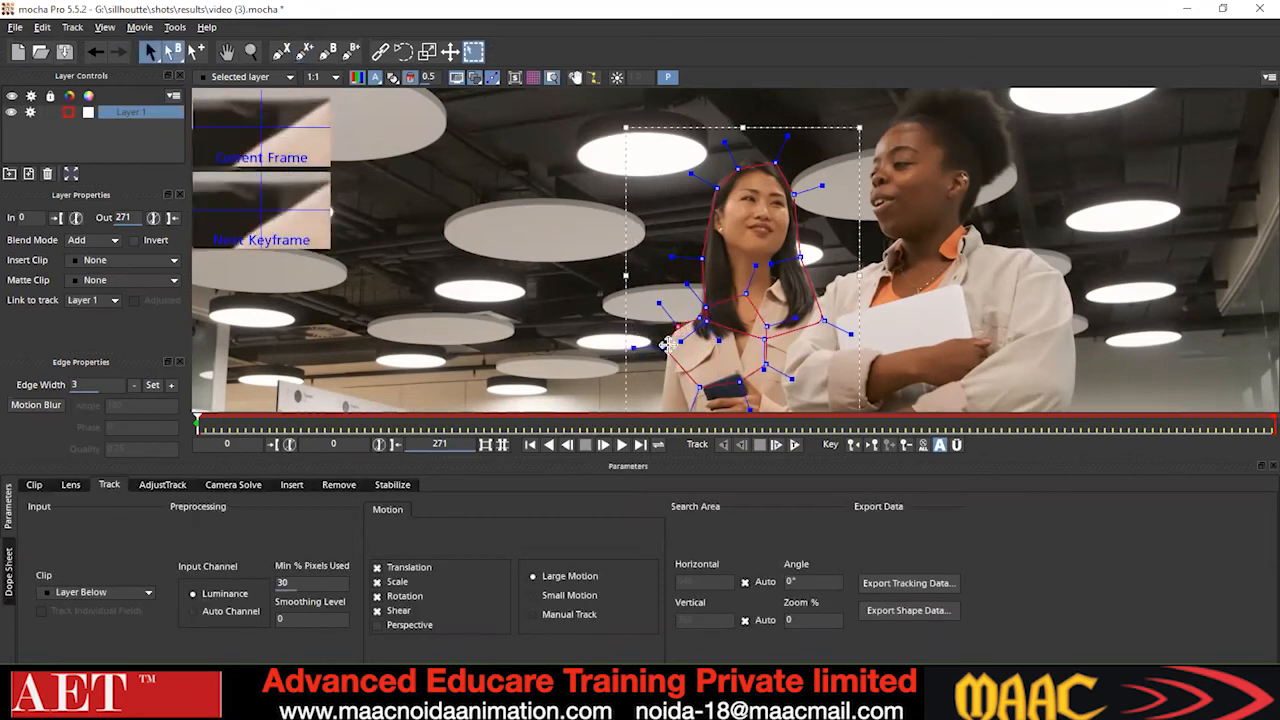
left_click_drag(666, 345, 670, 336)
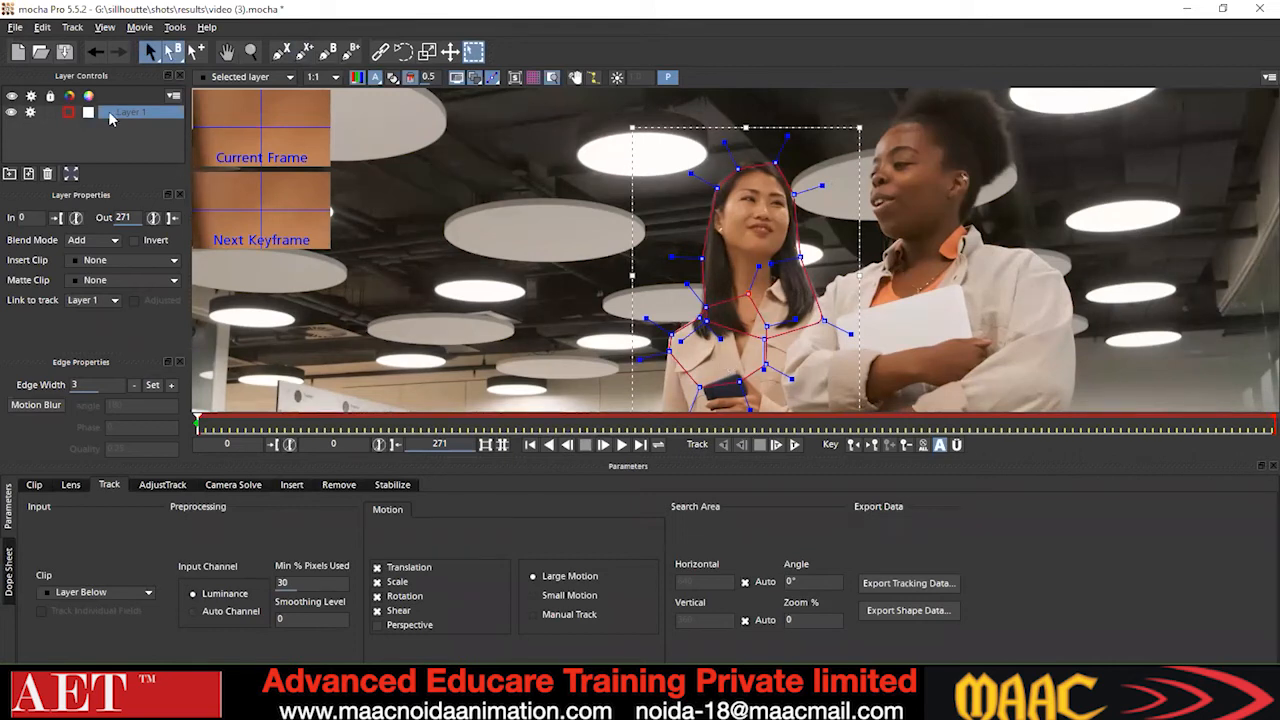
Draw an X-spline on a new layer around the folded arm and part of the papers of the other woman.
left_click(281, 52)
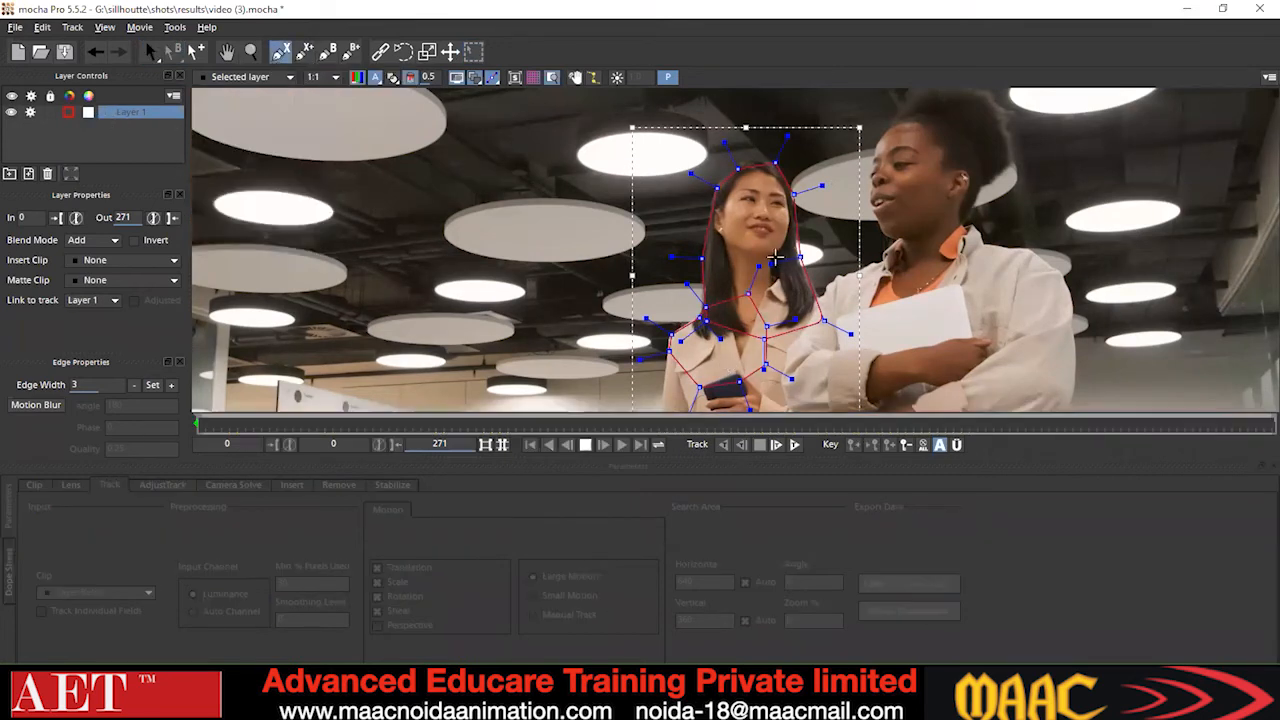
left_click(868, 297)
left_click(920, 317)
left_click(890, 325)
left_click(885, 369)
left_click(829, 385)
left_click(774, 379)
left_click(755, 401)
left_click(760, 337)
left_click(765, 307)
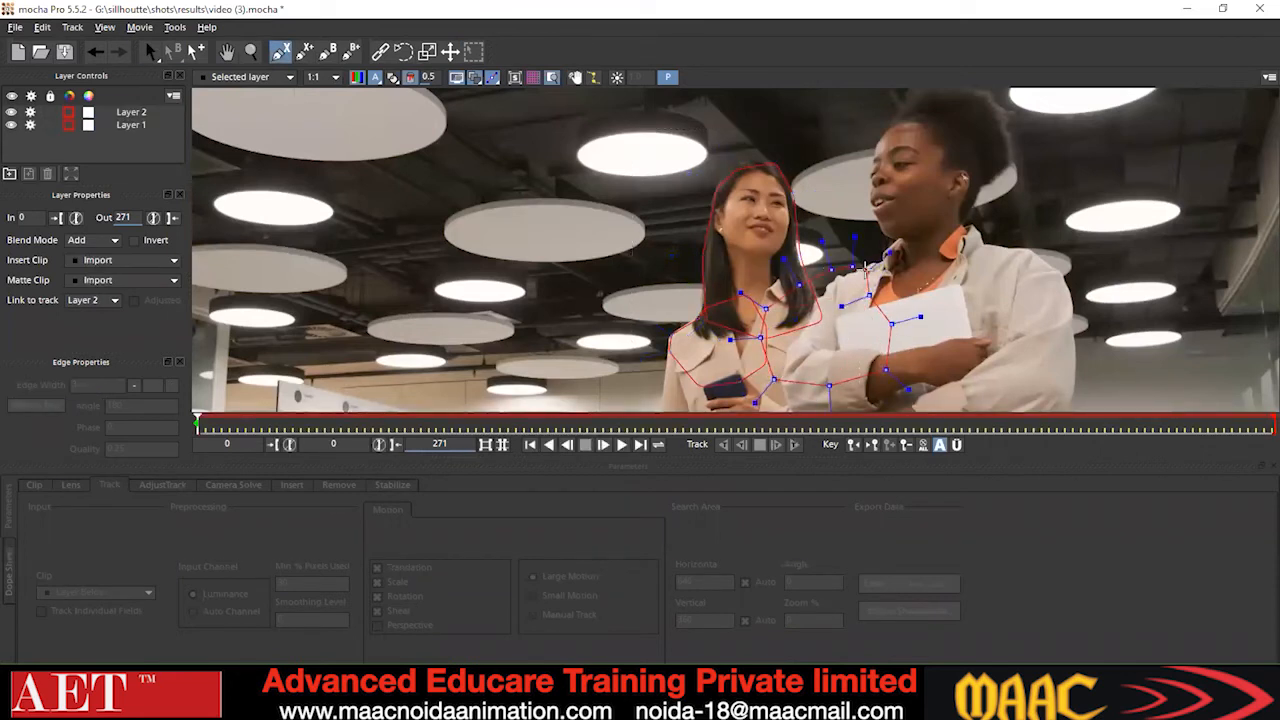
right_click(865, 270)
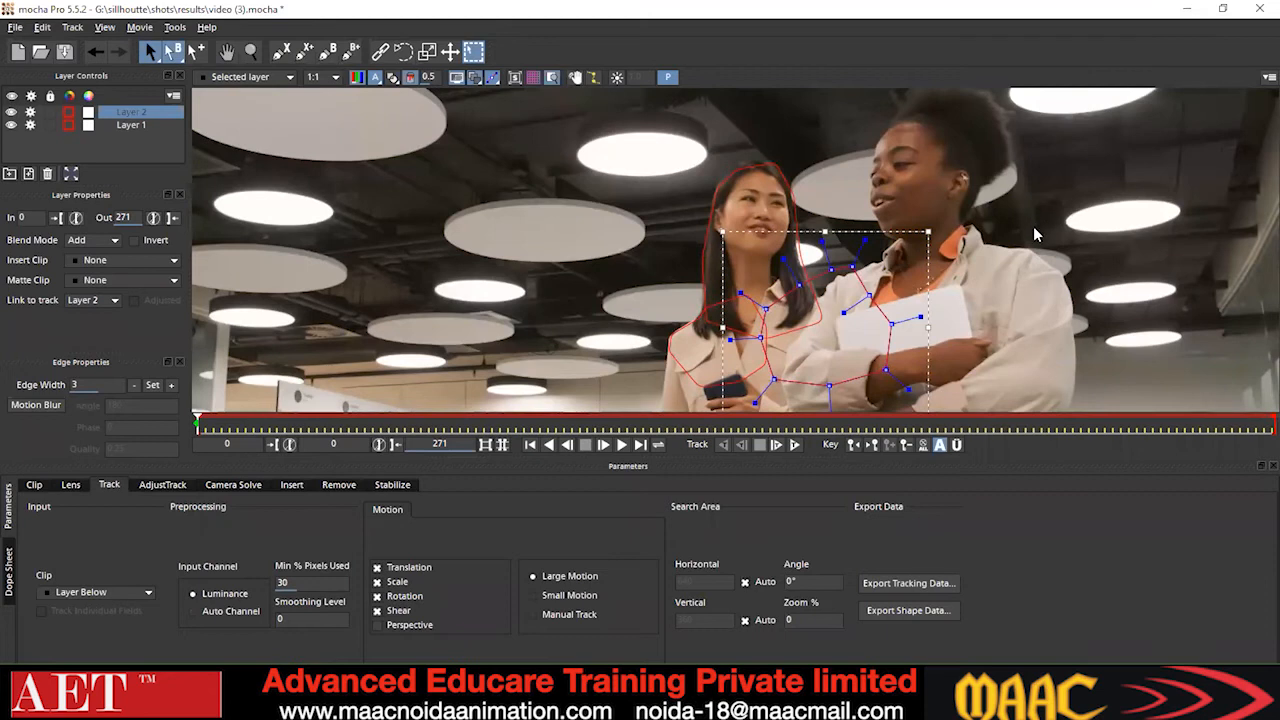
Delete Layer 1 and Layer 2 with their X-splines.
left_click(126, 124)
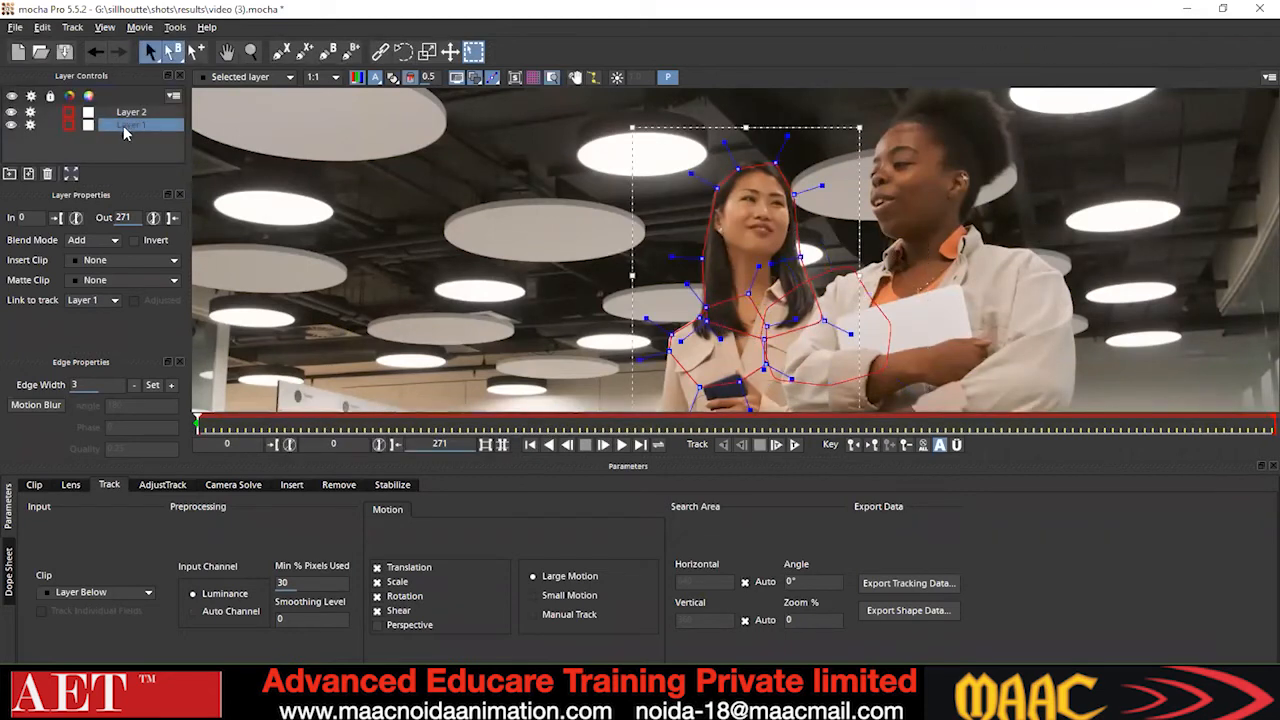
right_click(124, 125)
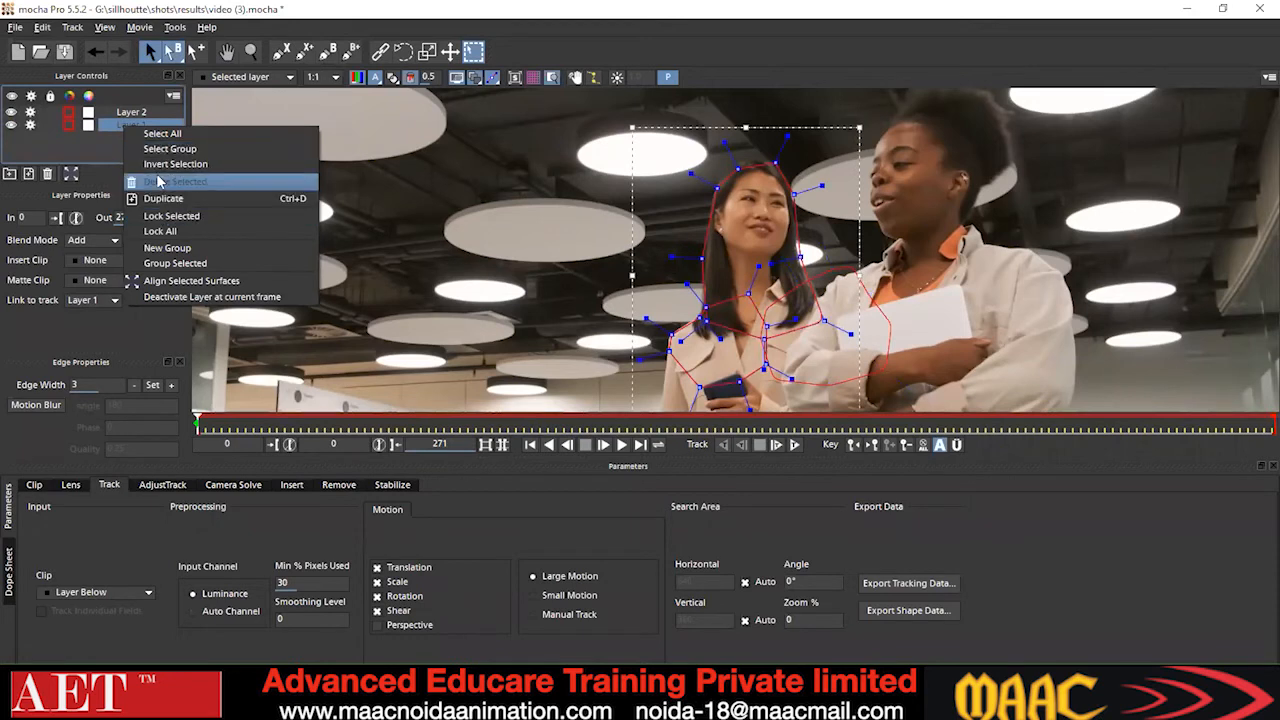
left_click(158, 182)
left_click(132, 114)
right_click(132, 114)
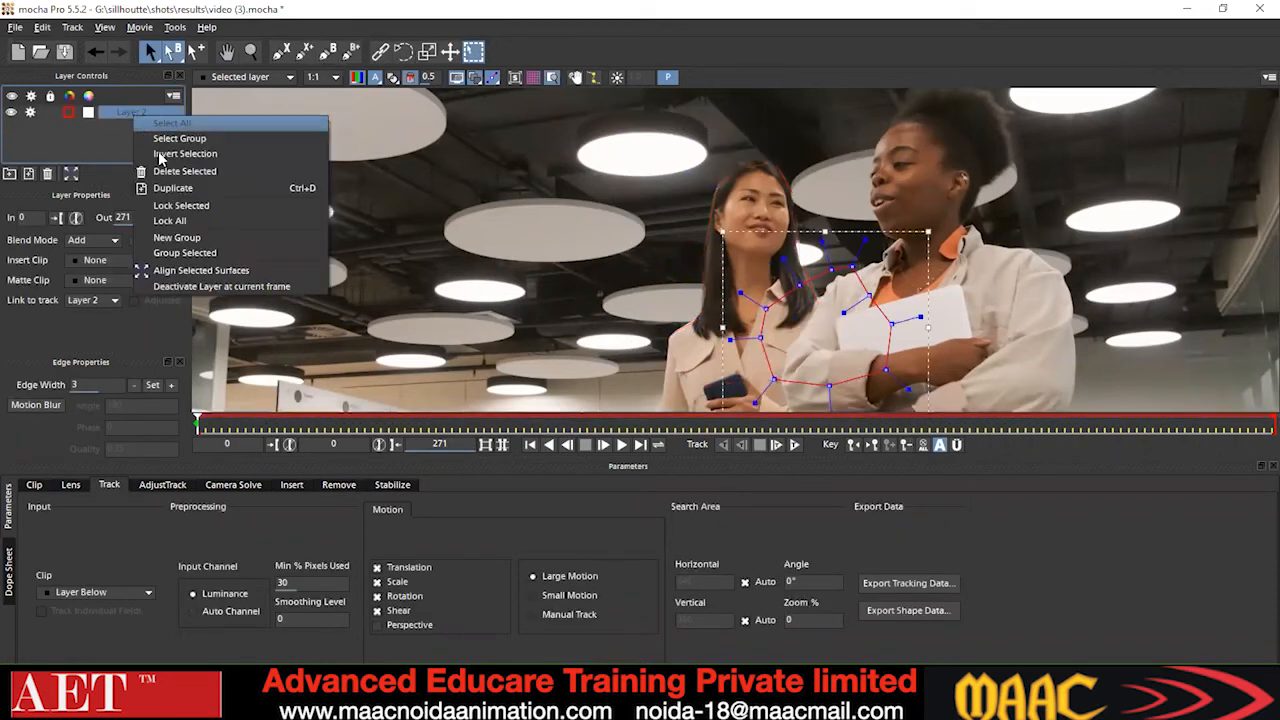
left_click(174, 172)
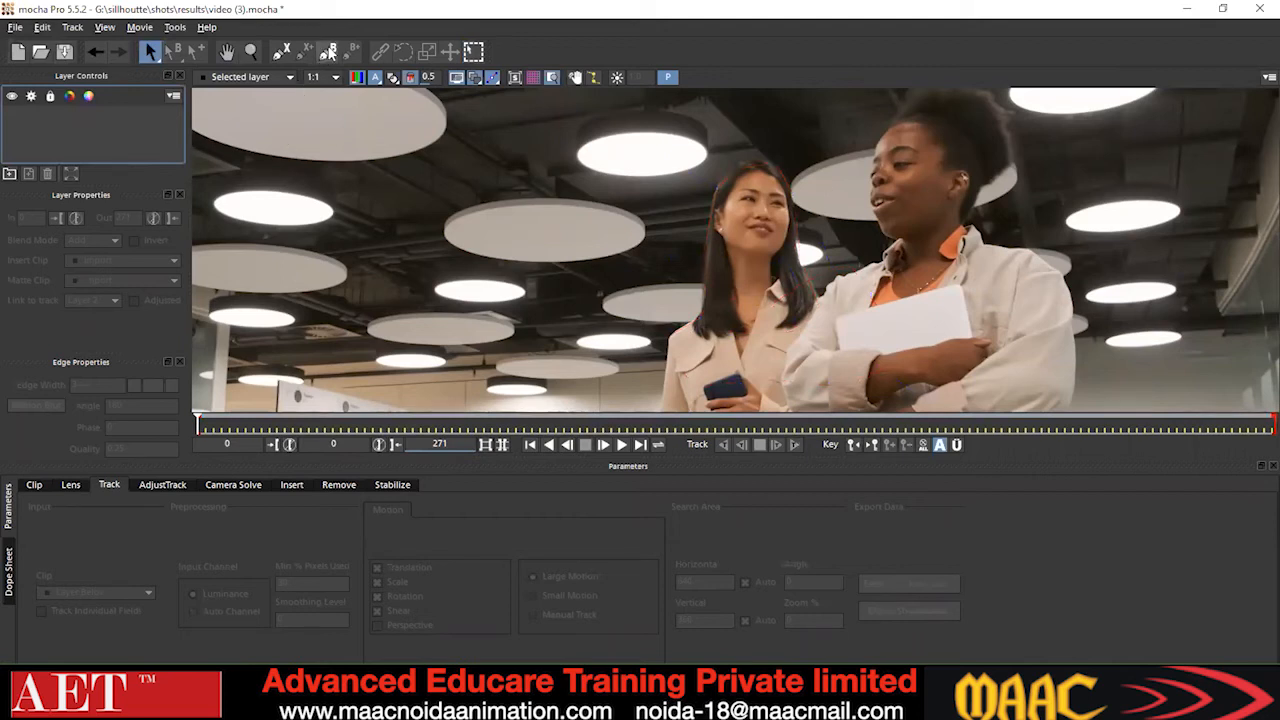
Draw a closed Bezier spline around the head, hair and collar of the woman holding the phone, and pull its shoulder point outward.
left_click(328, 52)
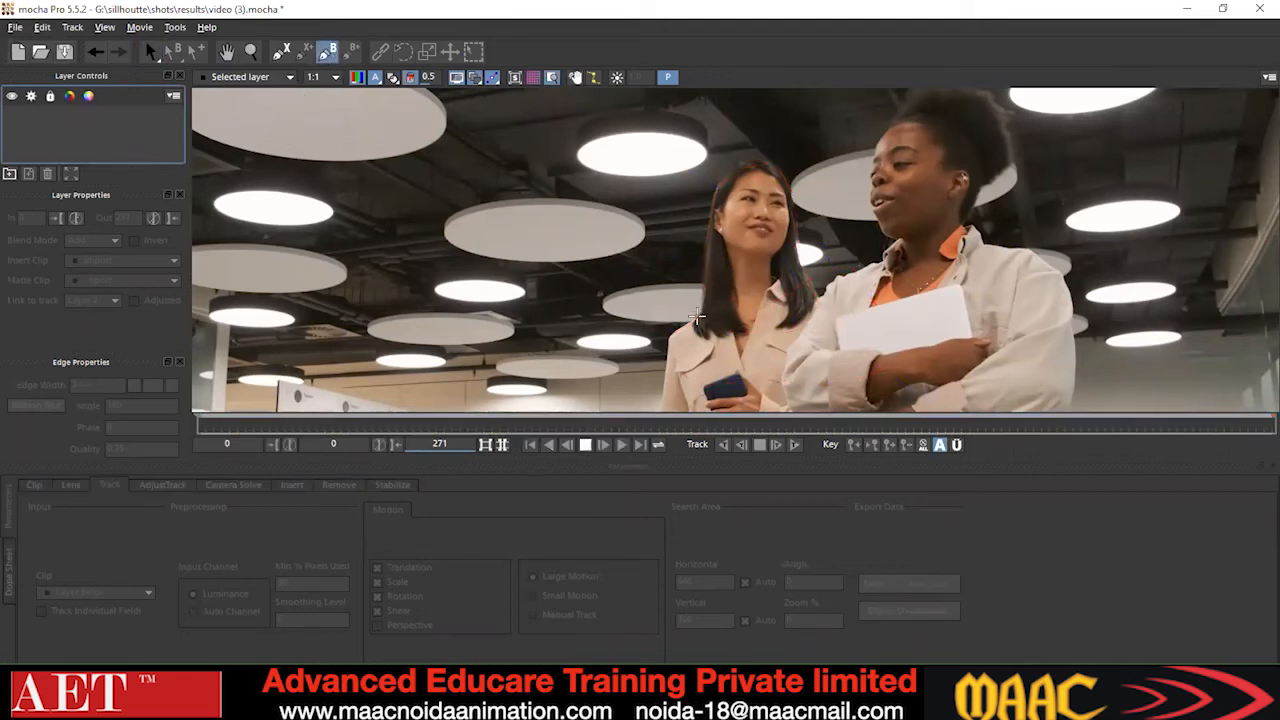
left_click(697, 318)
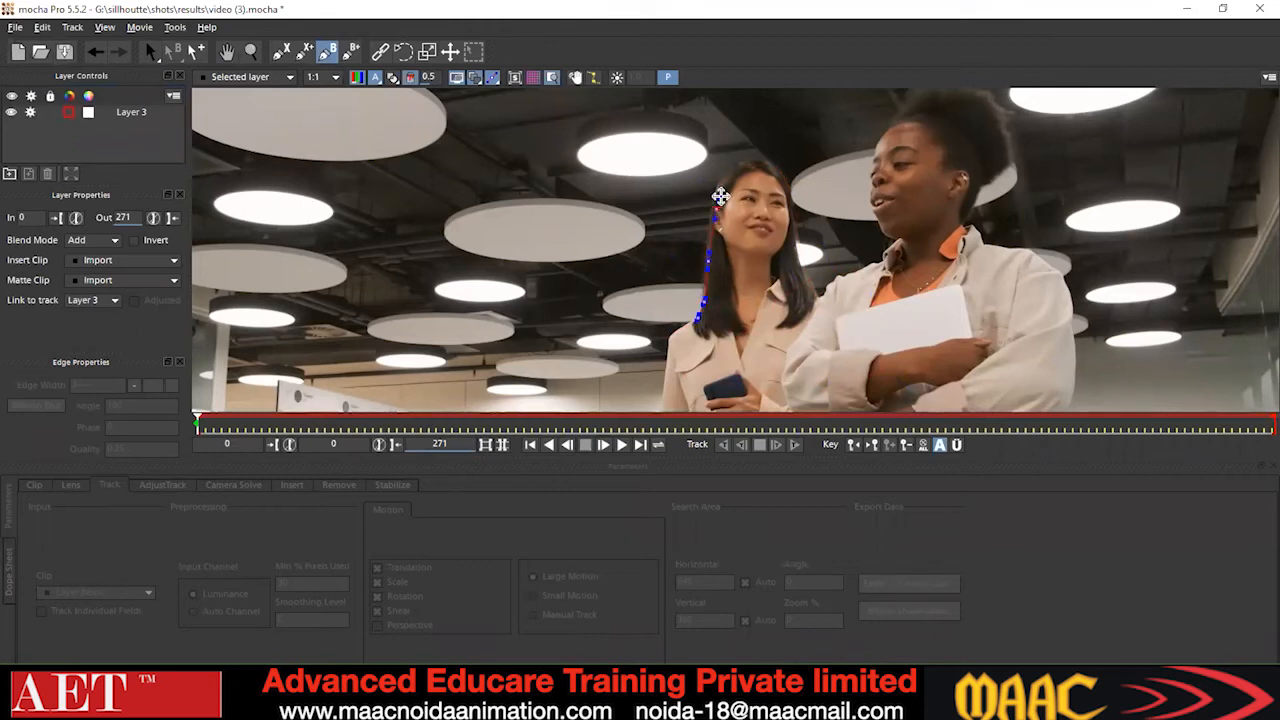
key("ctrl+z")
left_click(713, 210)
left_click(718, 181)
left_click(734, 167)
left_click(748, 162)
left_click(760, 160)
left_click(771, 167)
left_click(781, 173)
left_click(788, 190)
left_click(792, 206)
left_click(797, 259)
left_click(808, 283)
left_click(818, 318)
left_click(796, 340)
left_click(757, 351)
left_click(733, 358)
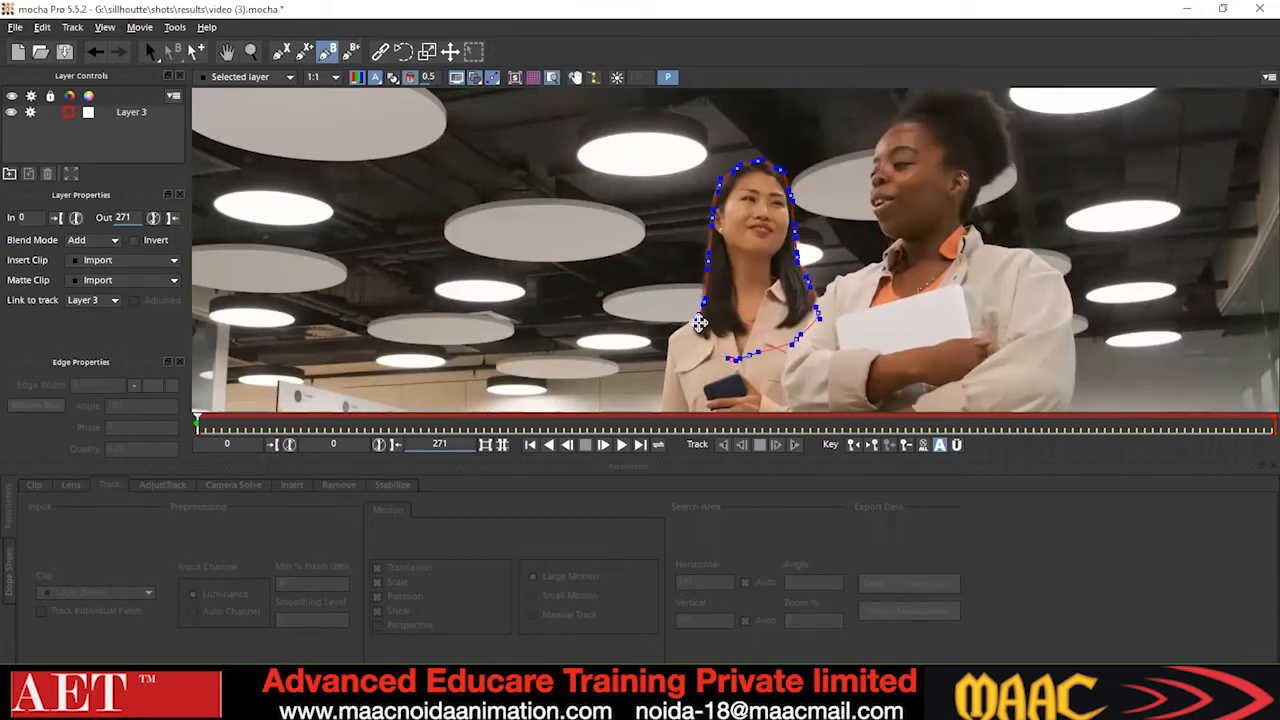
left_click(695, 315)
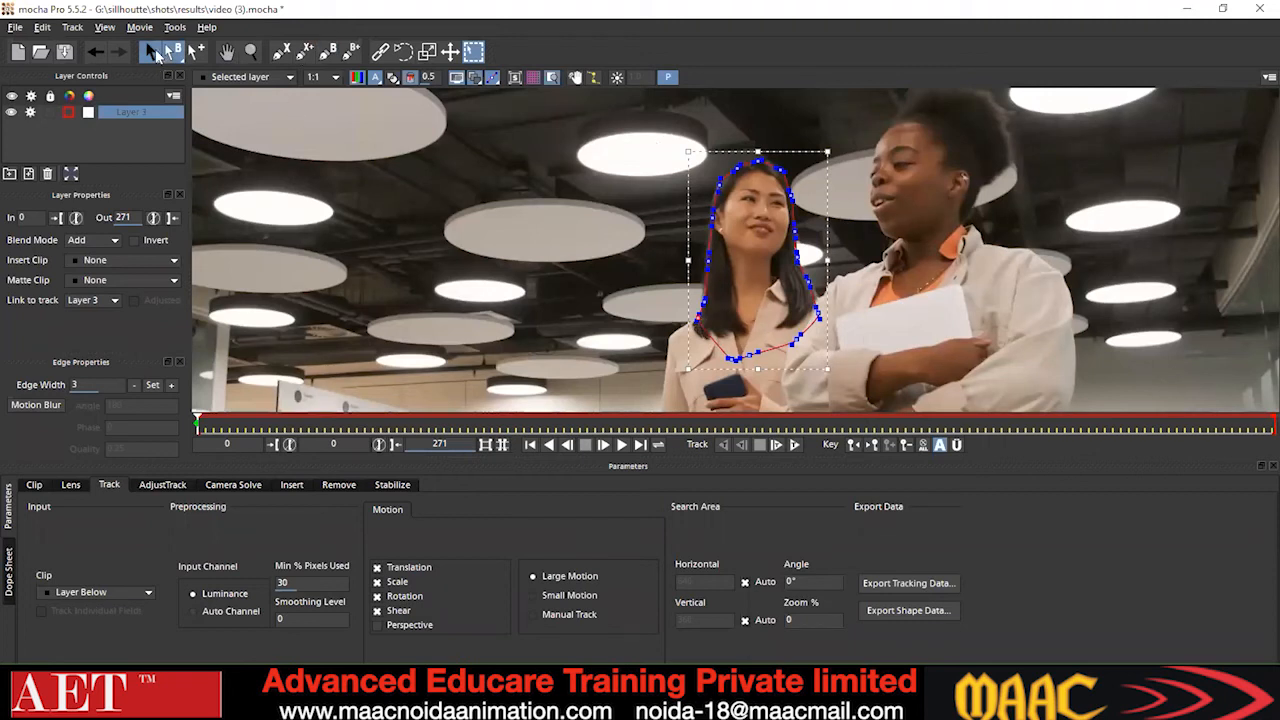
left_click(152, 52)
left_click_drag(818, 312, 830, 308)
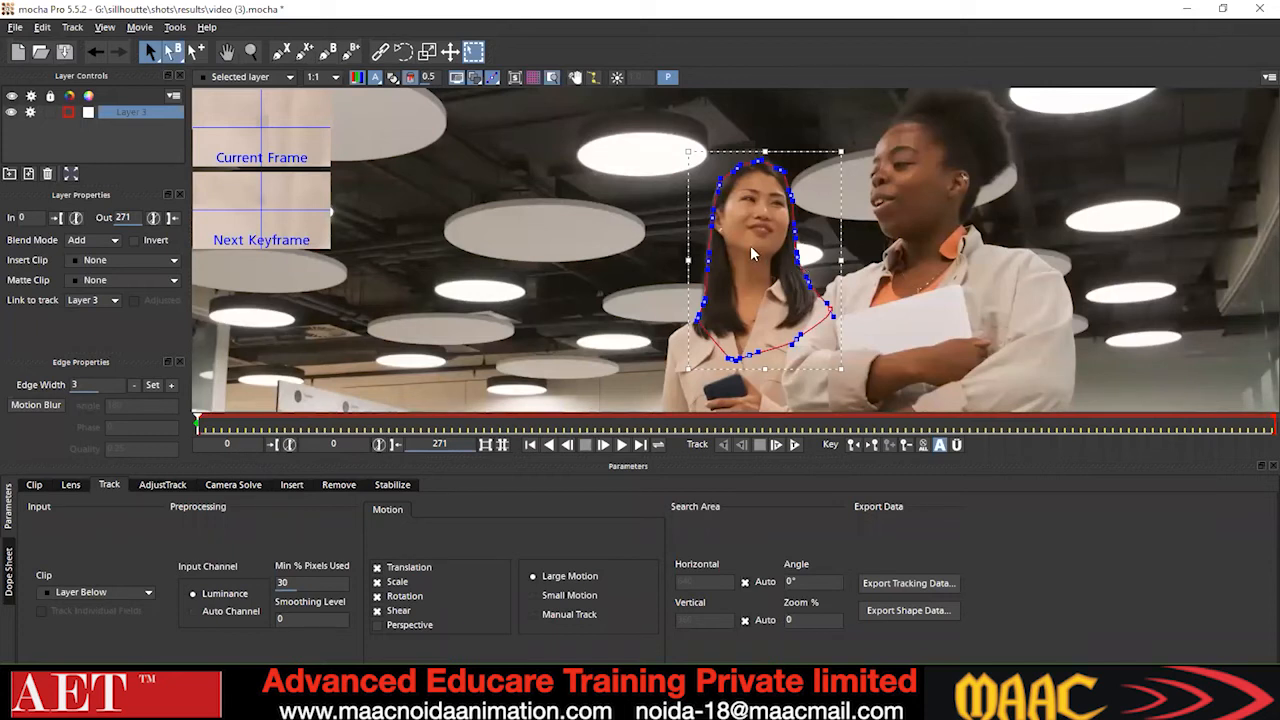
key("z")
left_click_drag(756, 300, 463, 187)
key("s")
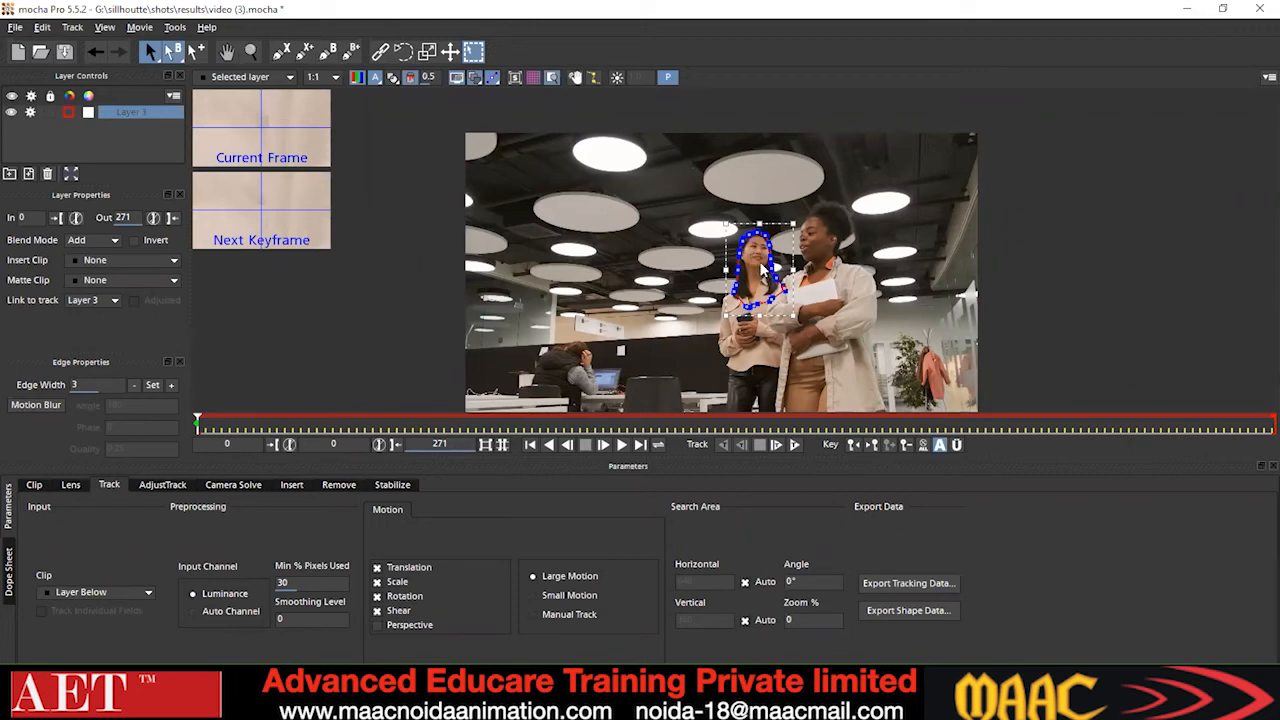
key("z")
mouse_move(752, 269)
left_mouse_down()
mouse_move(752, 222)
mouse_move(755, 256)
left_mouse_up()
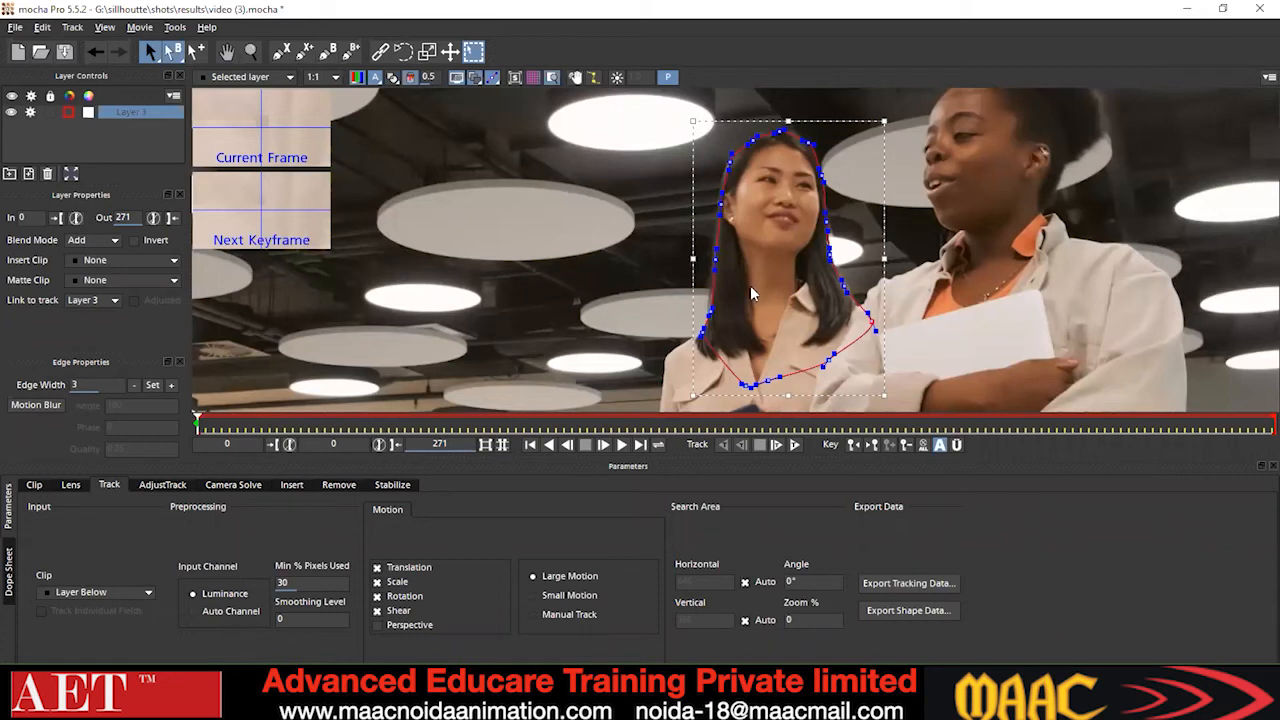
key("z")
mouse_move(757, 298)
left_mouse_down()
mouse_move(755, 310)
mouse_move(755, 284)
left_mouse_up()
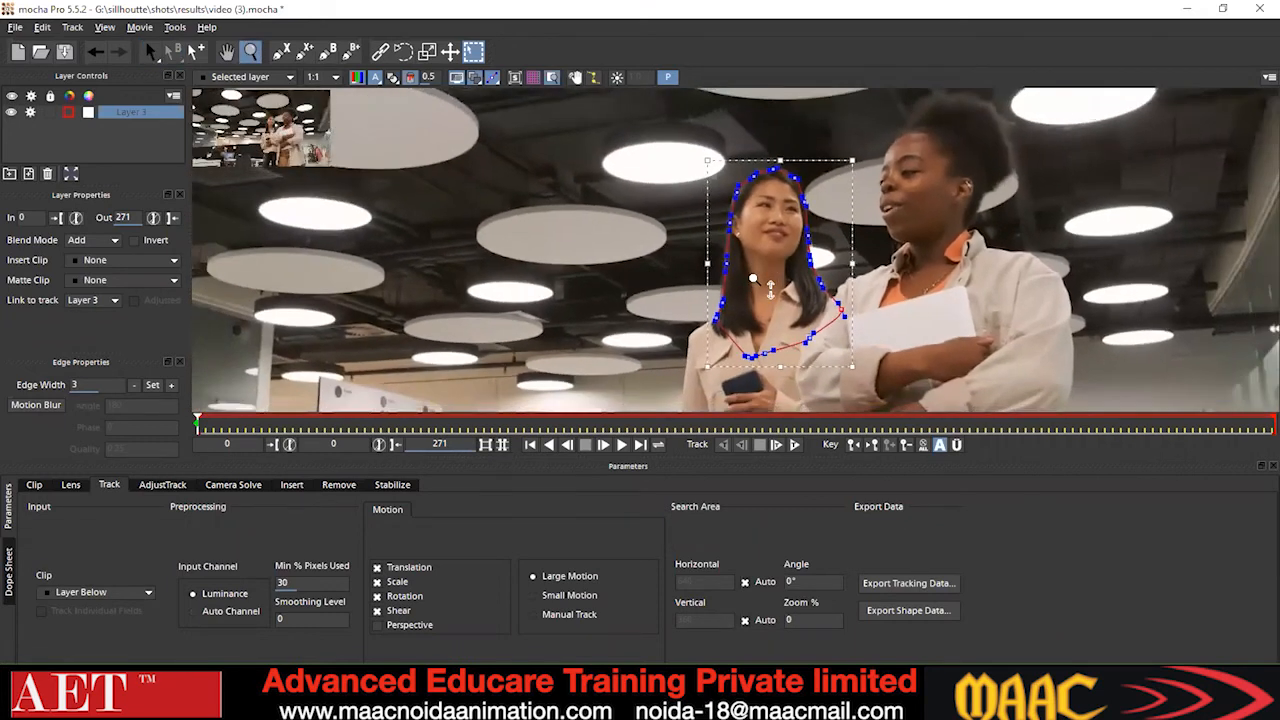
key("s")
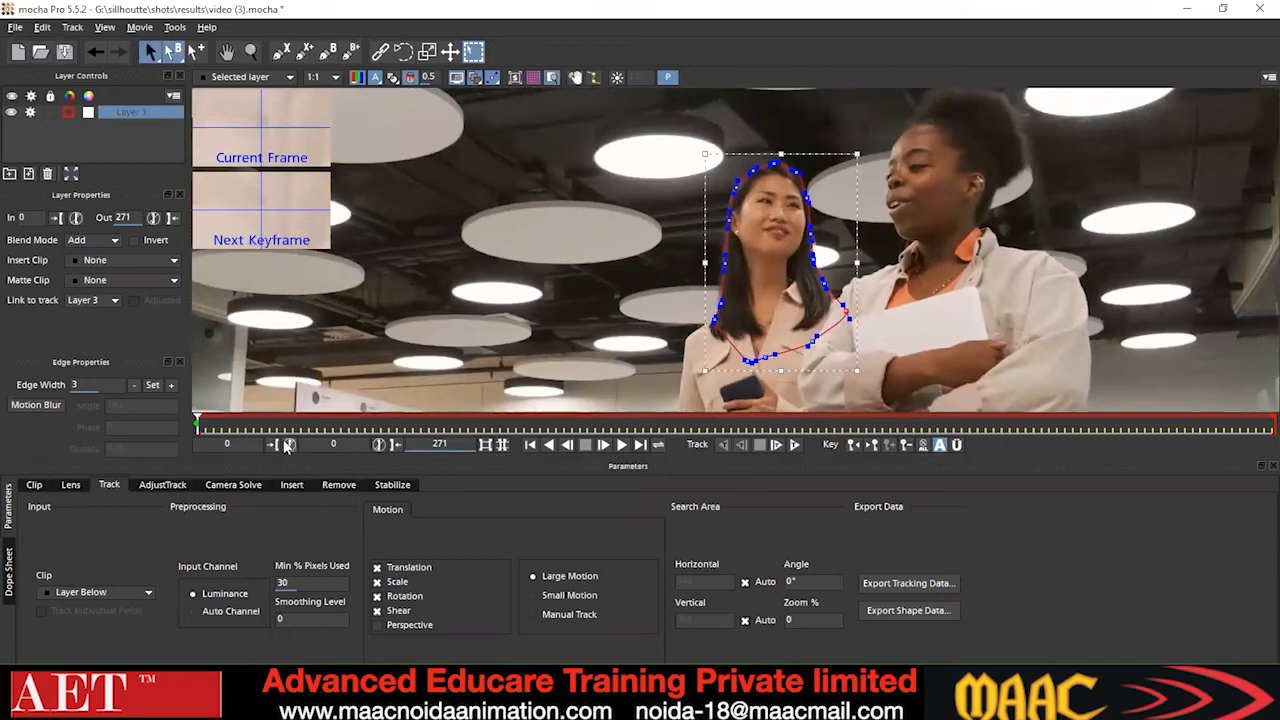
Track Layer 3 forward from frame 0, first frame by frame to frame 3, and on to frame 21.
key("ctrl+f")
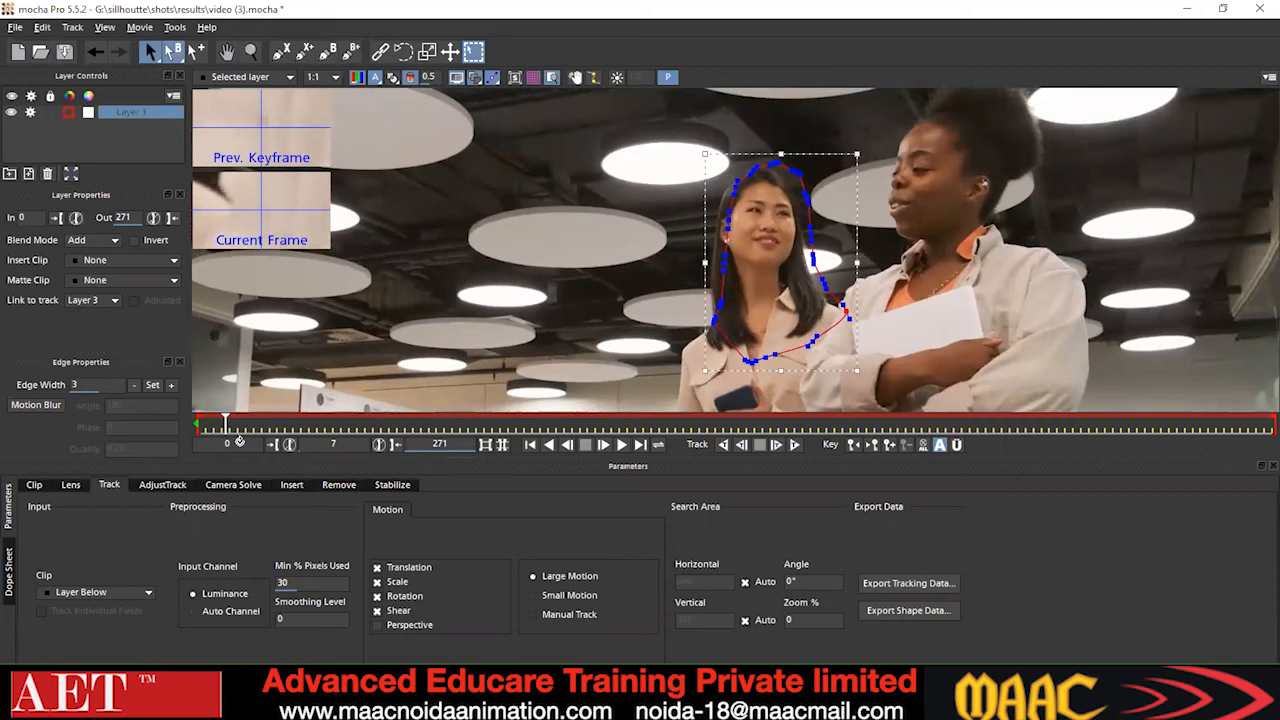
left_click_drag(213, 421, 197, 423)
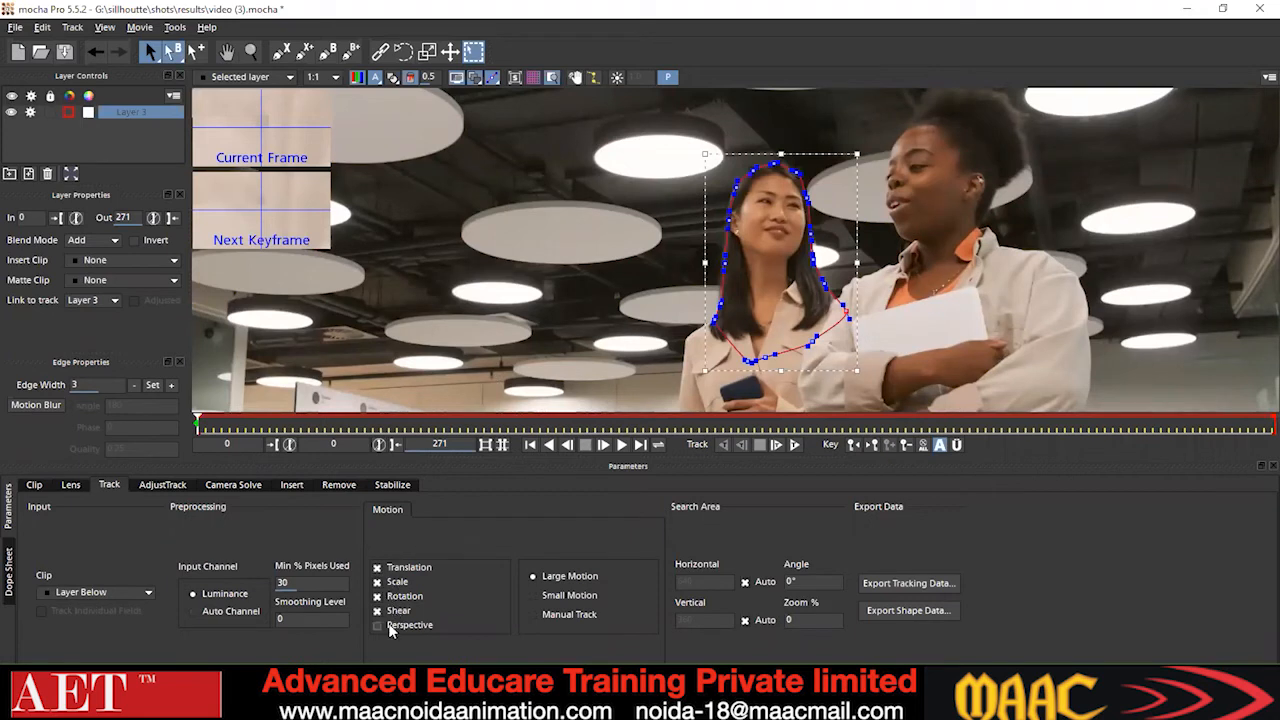
left_click(777, 447)
left_click(777, 447)
left_click(777, 447)
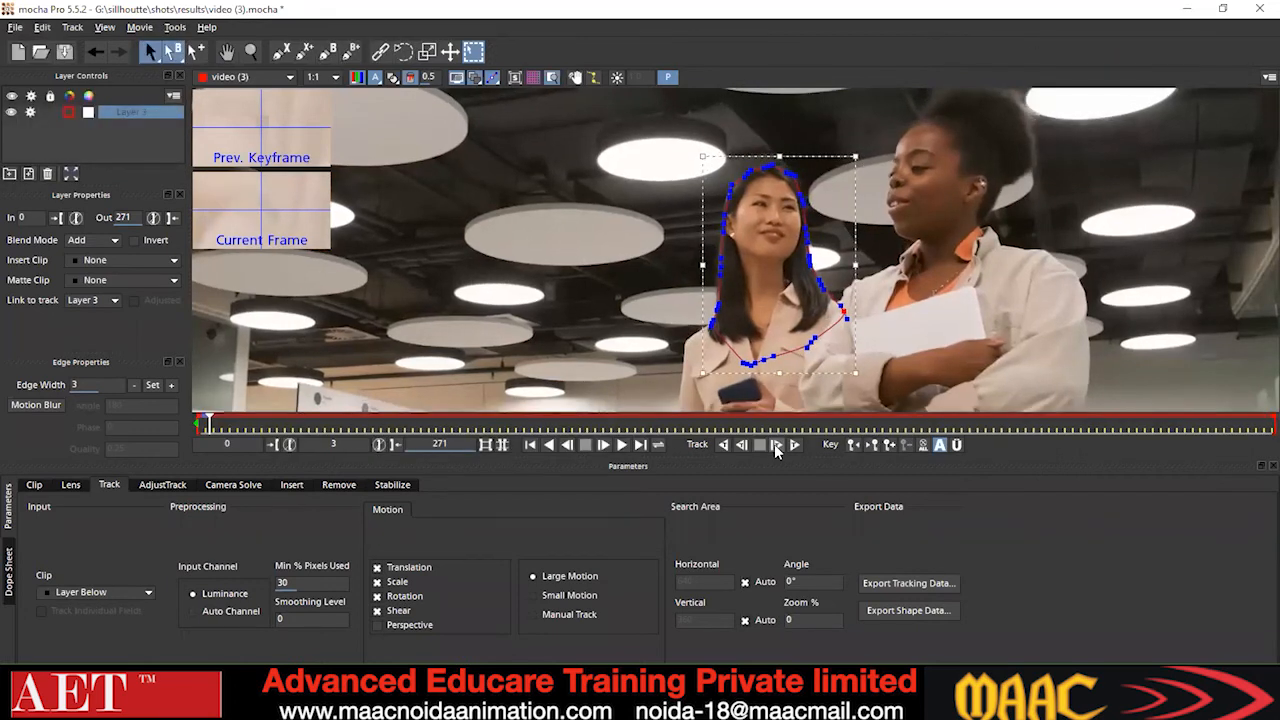
left_click(794, 446)
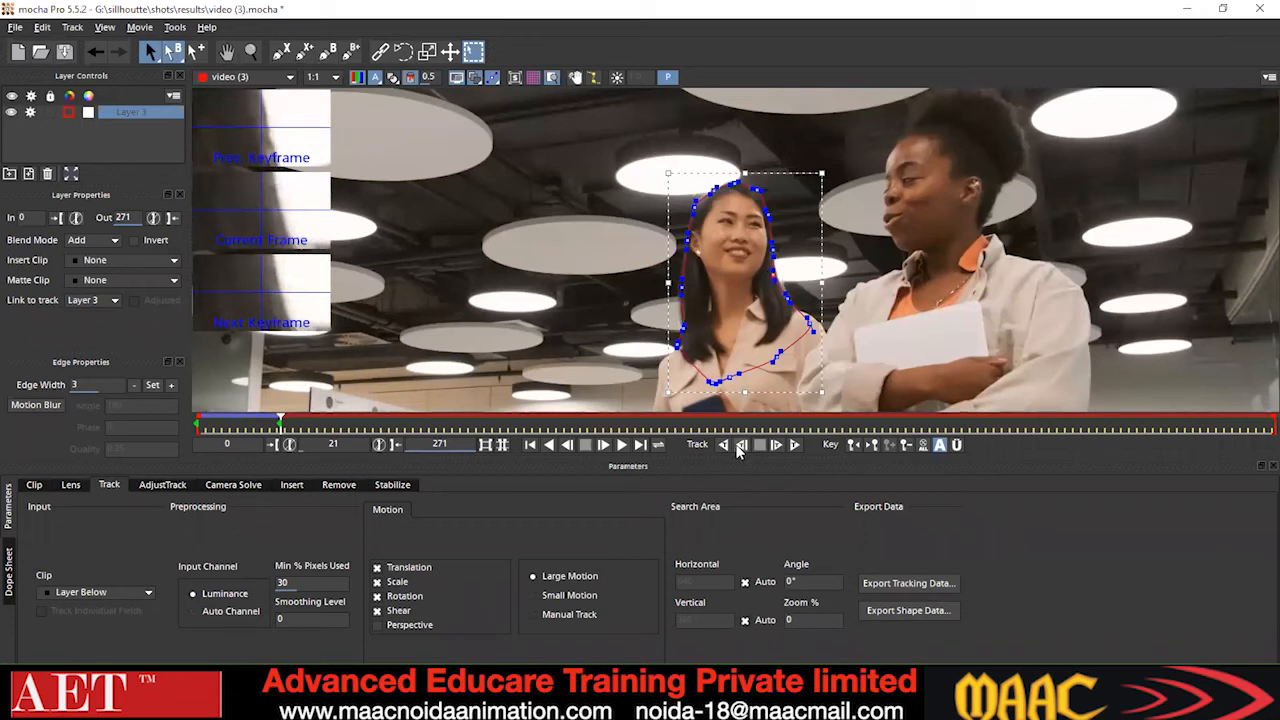
Track the layer forward to frames 32 and 45, refitting the spline's hair-tip point at 32 and its top-of-head point at 45.
left_click(790, 447)
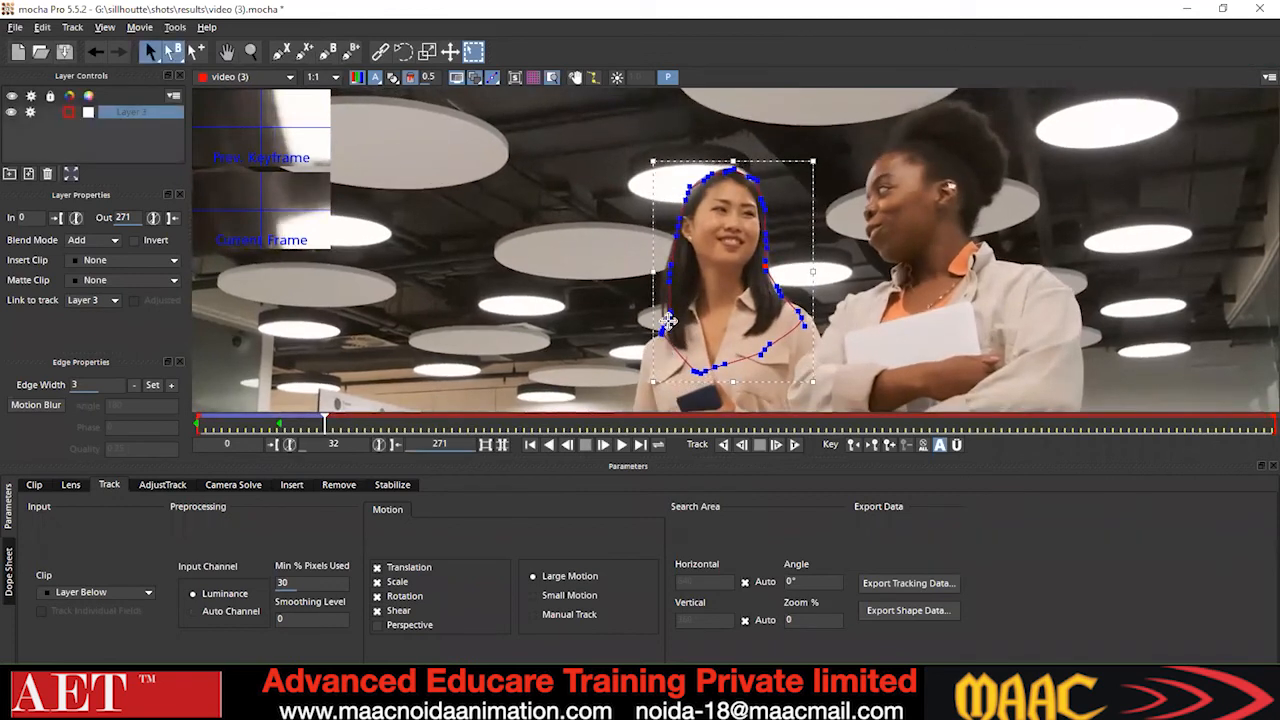
left_click_drag(661, 332, 657, 345)
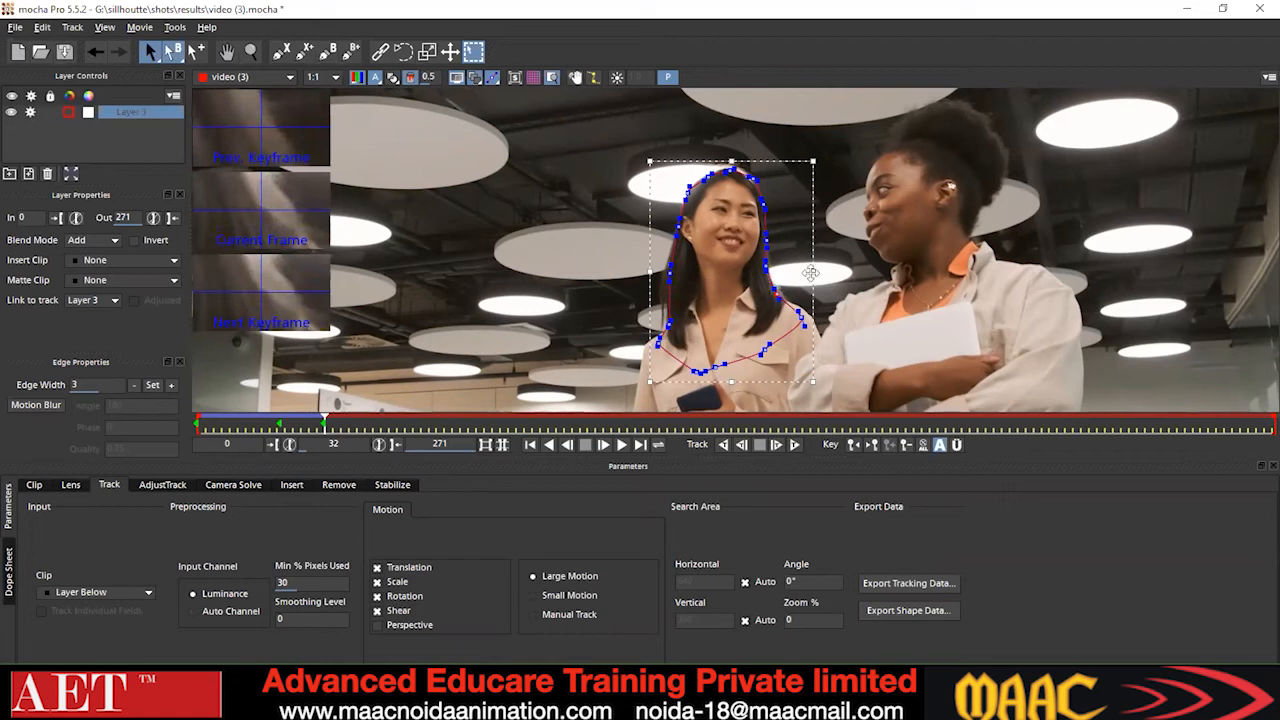
left_click(796, 445)
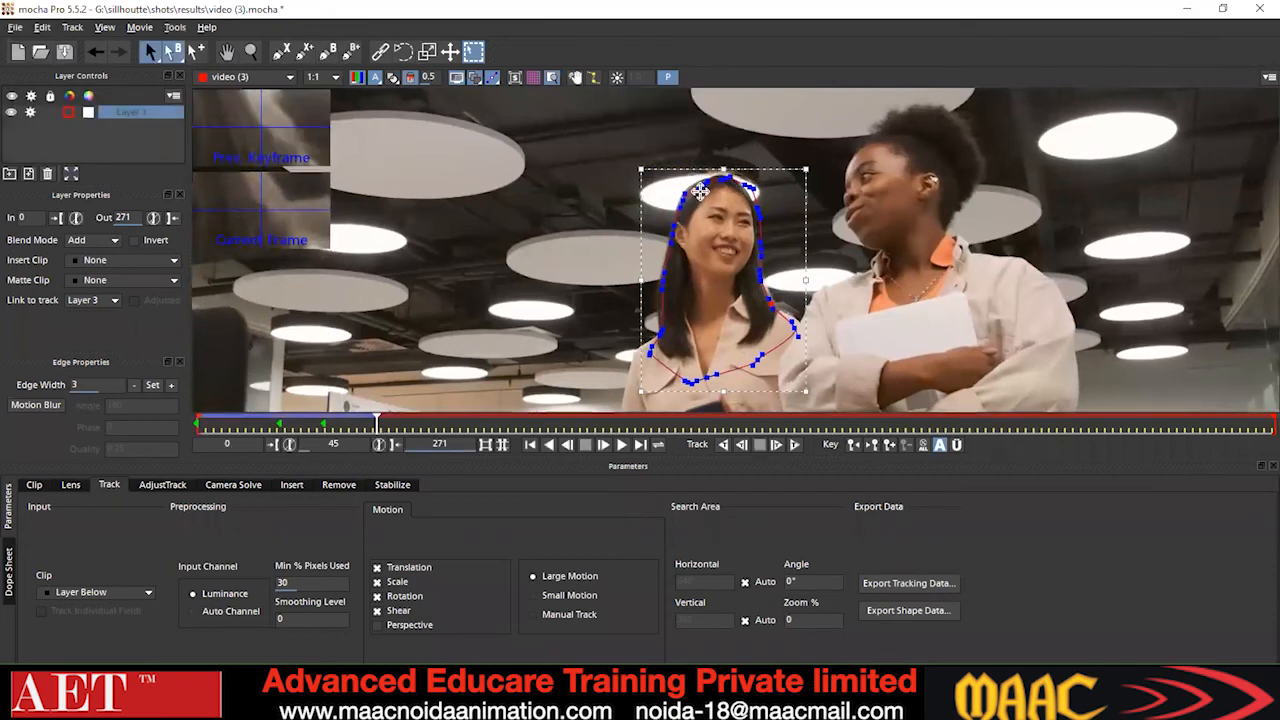
left_click_drag(718, 183, 732, 178)
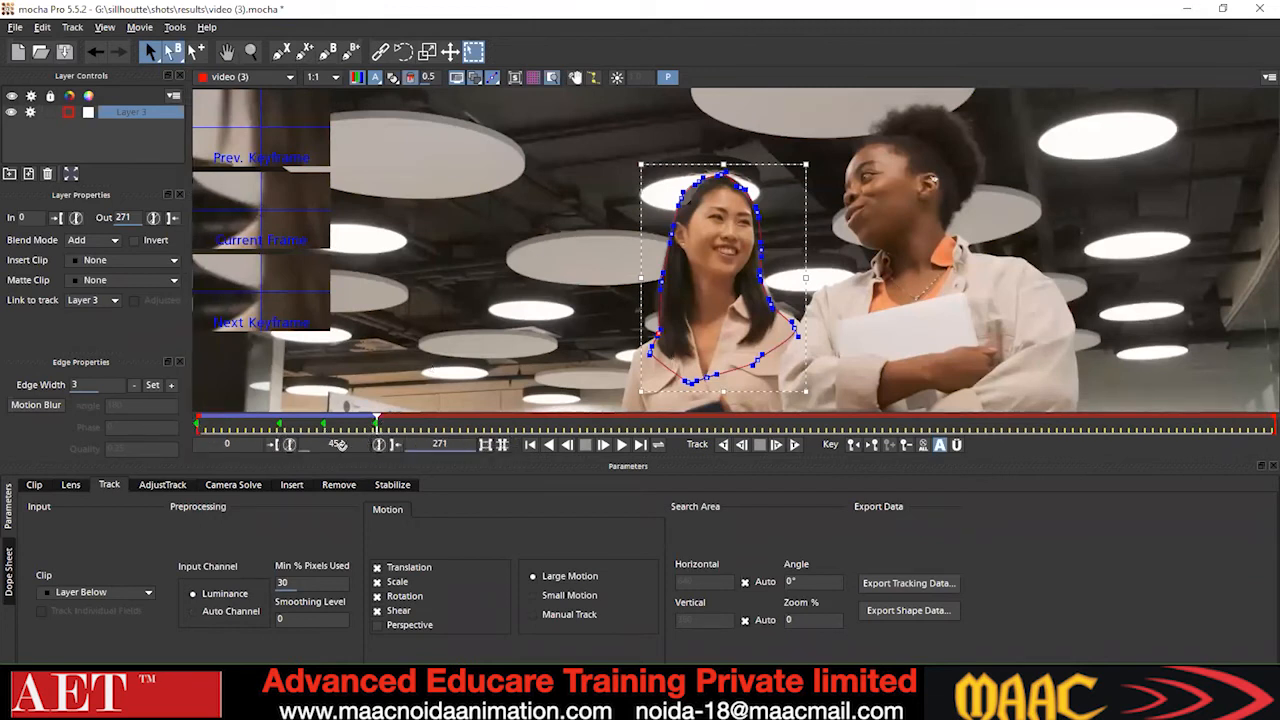
Continue the forward track in stages to frames 54, 65 and 92, keyframing the spline's fit around the hair at each stop.
left_click(797, 444)
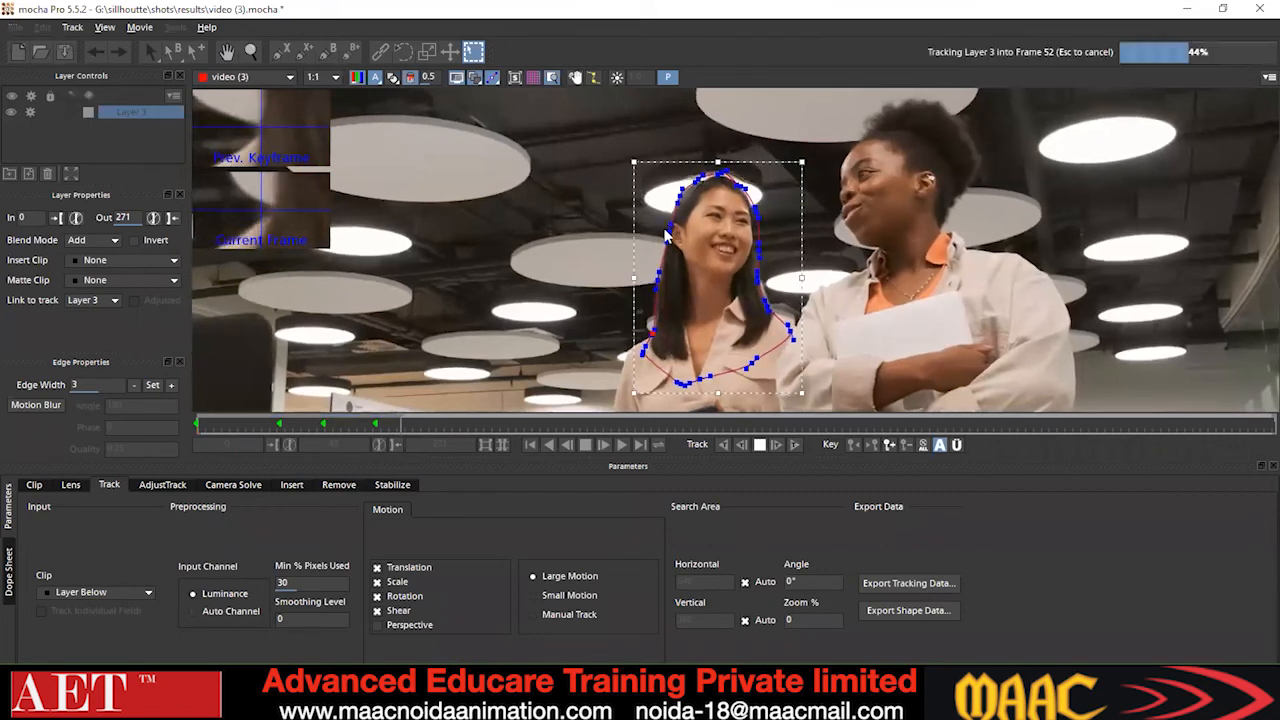
left_click(779, 446)
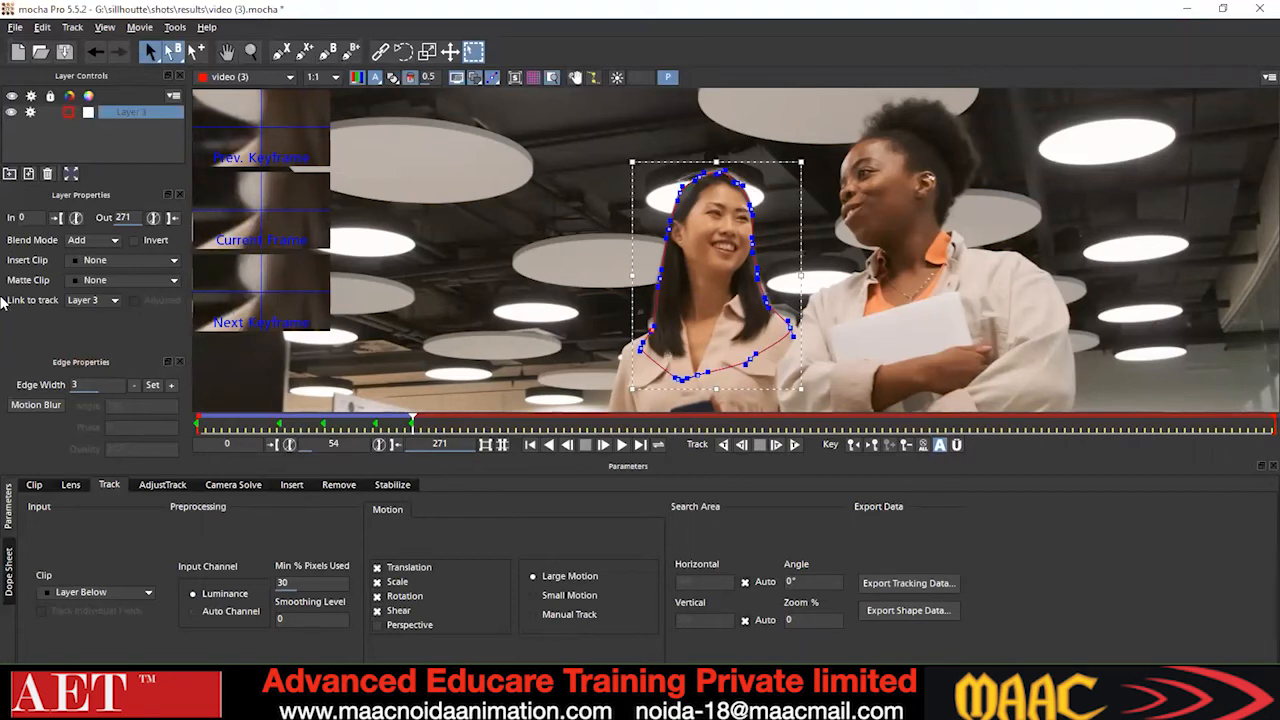
left_click(790, 446)
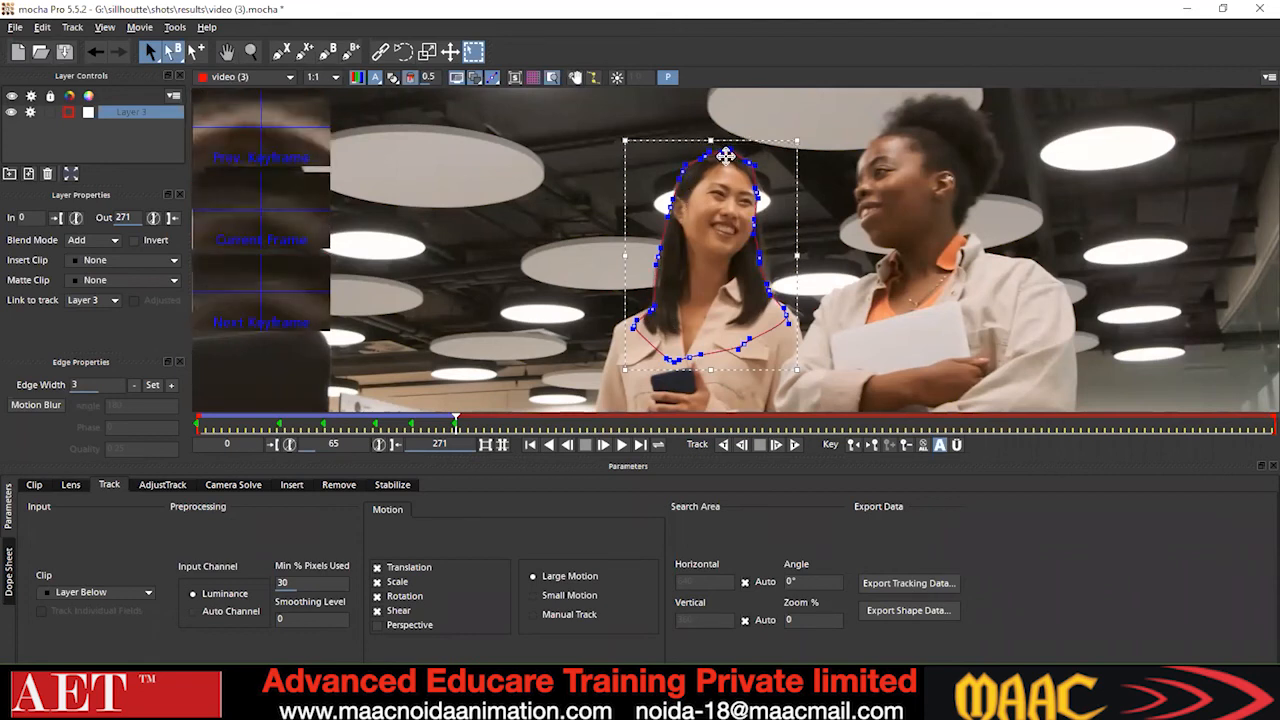
left_click(794, 445)
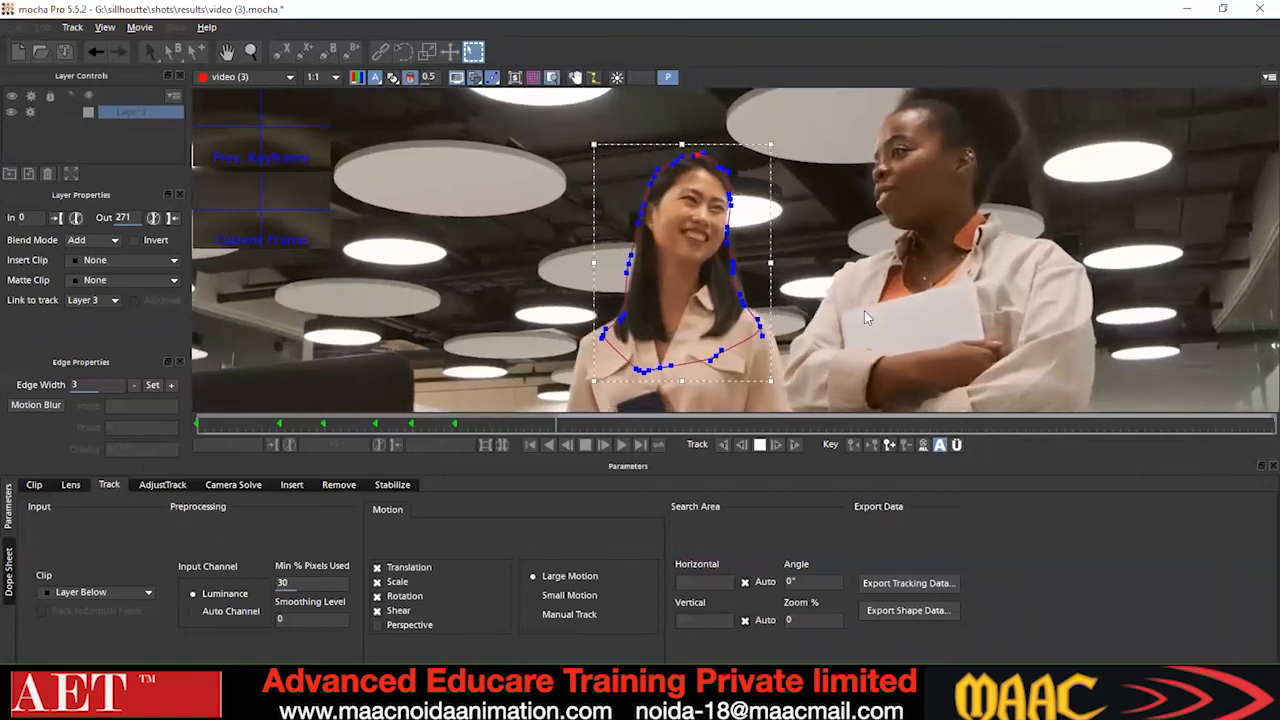
key("Escape")
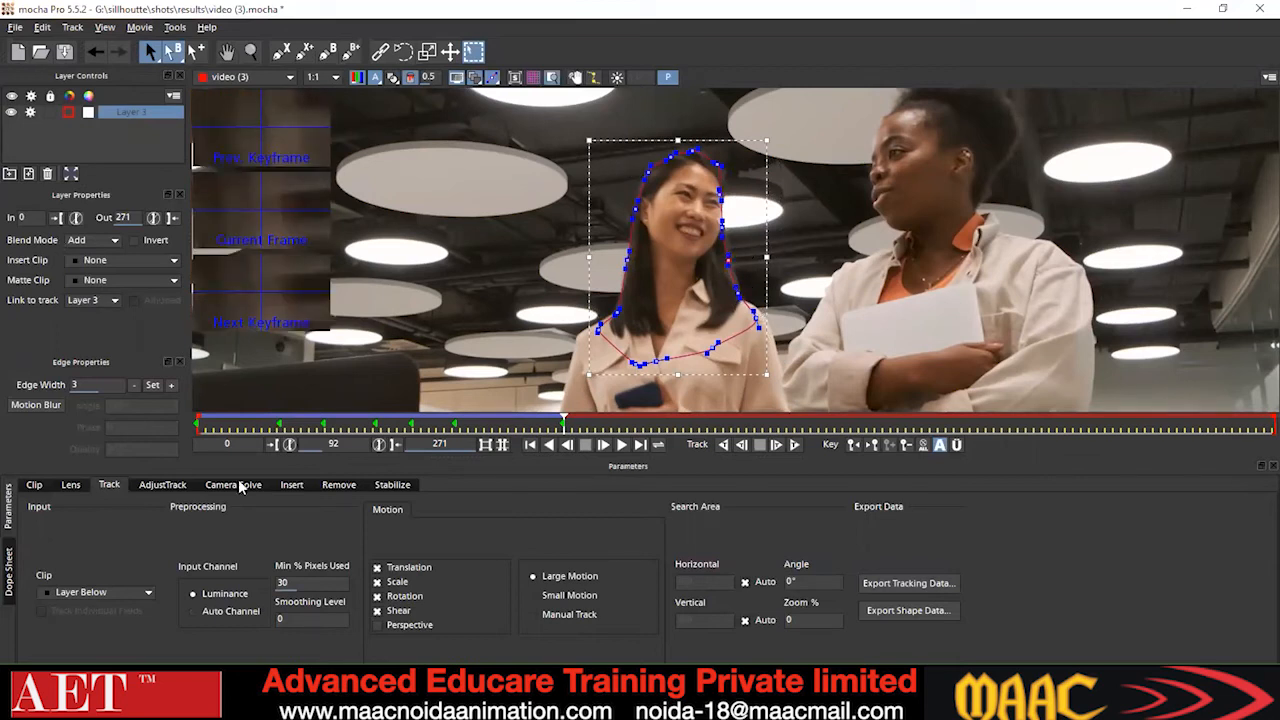
Track the head spline forward to frame 102 and on to frame 126, keyframing its shape at both frames.
left_click(796, 446)
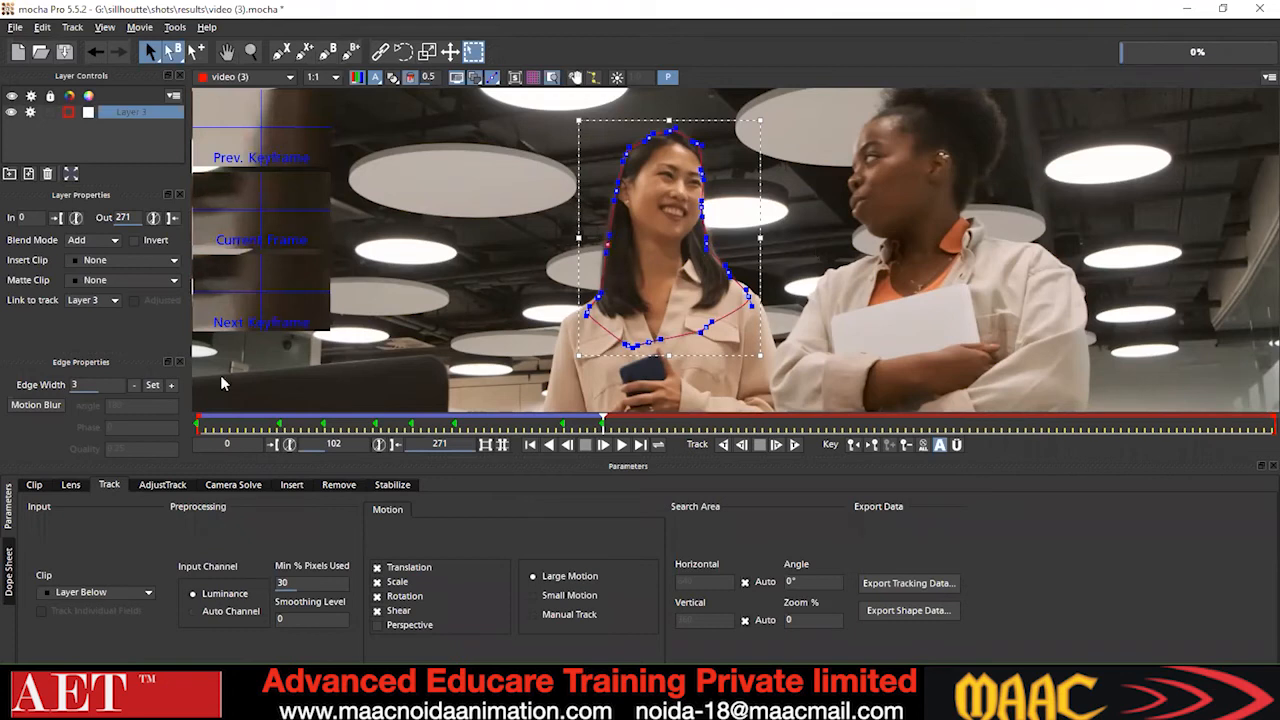
left_click(793, 445)
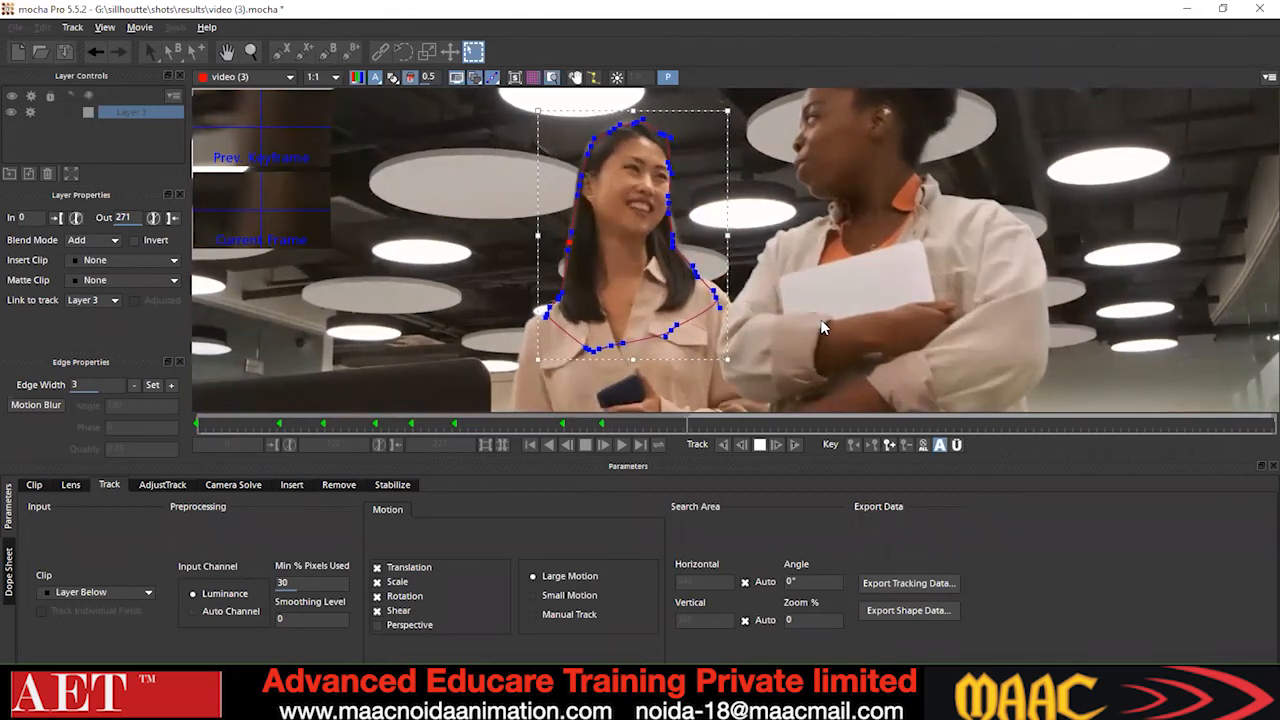
left_click(759, 449)
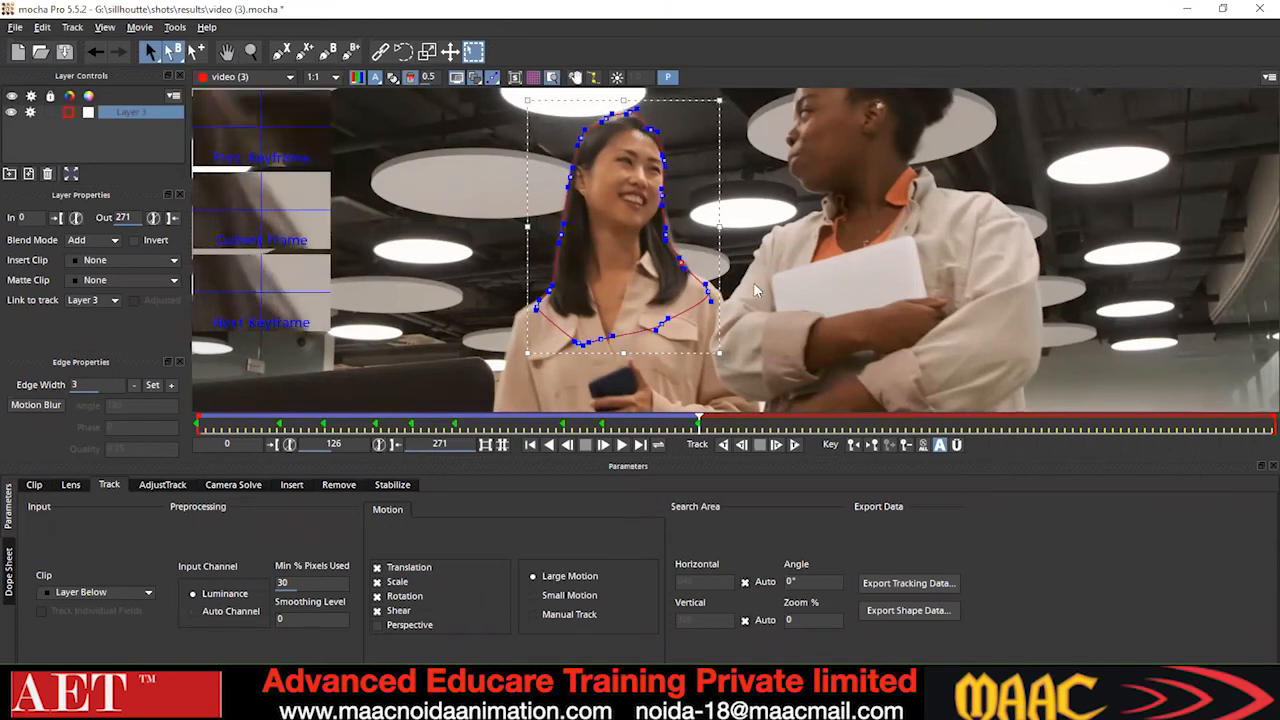
Track the layer forward to frame 135 and refit the spline points at the top of the woman's head.
left_click(794, 445)
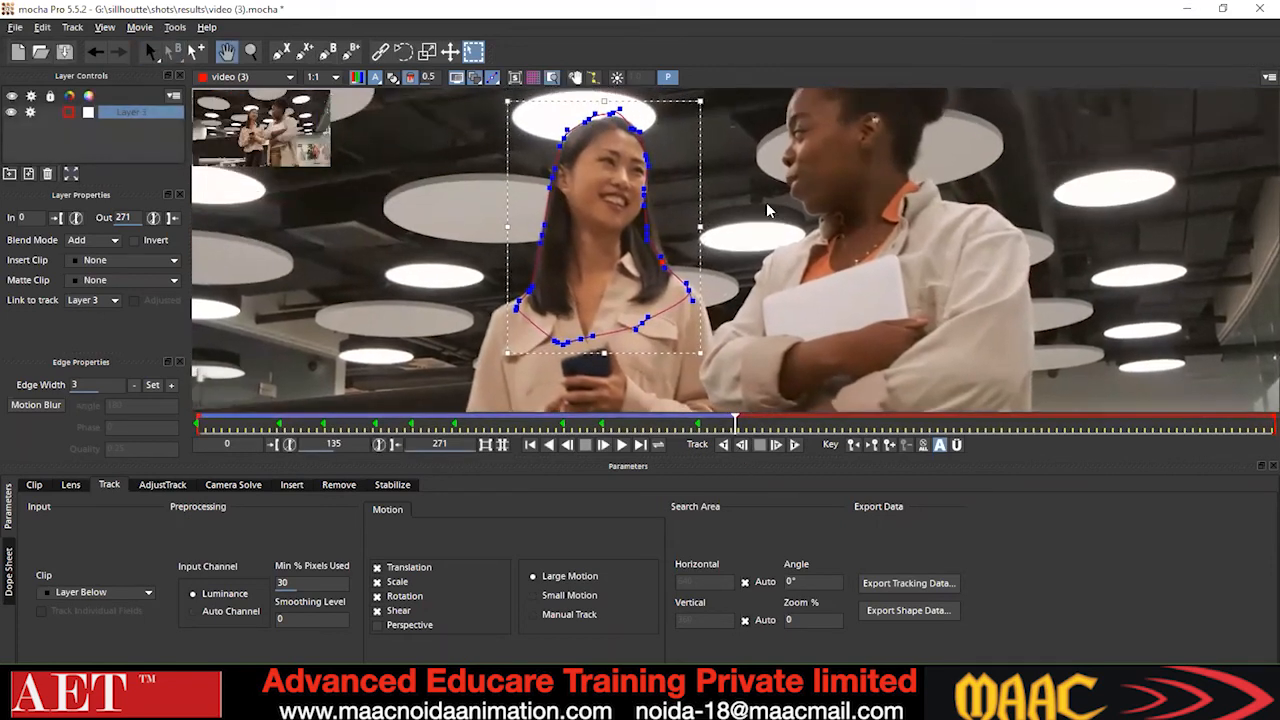
left_click_drag(772, 240, 776, 318)
left_click_drag(607, 162, 594, 170)
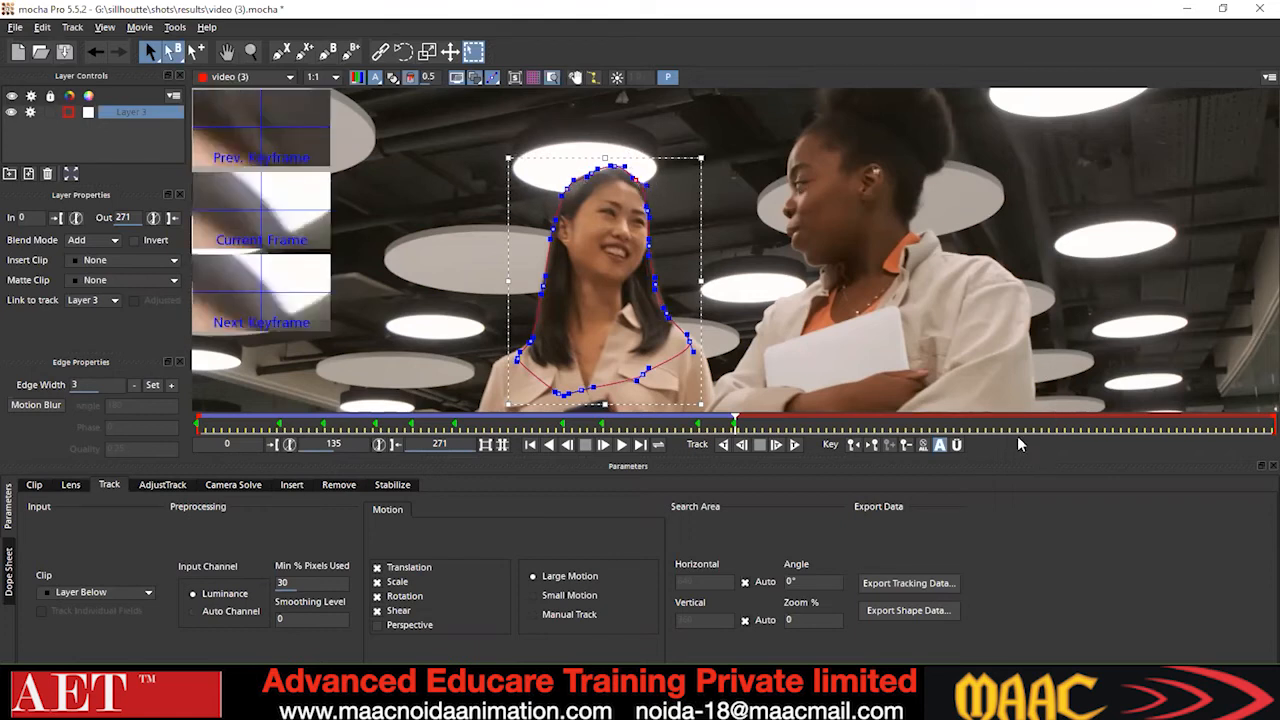
Track the layer forward to frame 164 and on to frame 173, keyframing the spline's fit around the head at both.
left_click(776, 444)
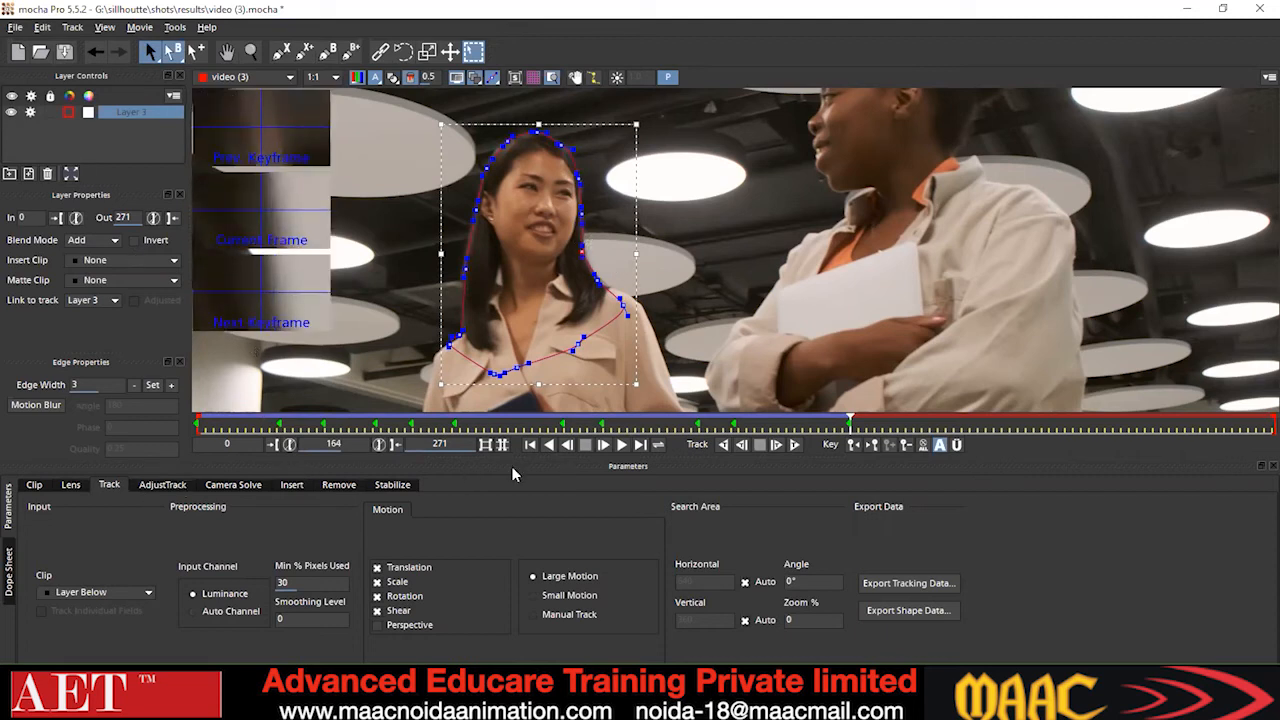
left_click(785, 447)
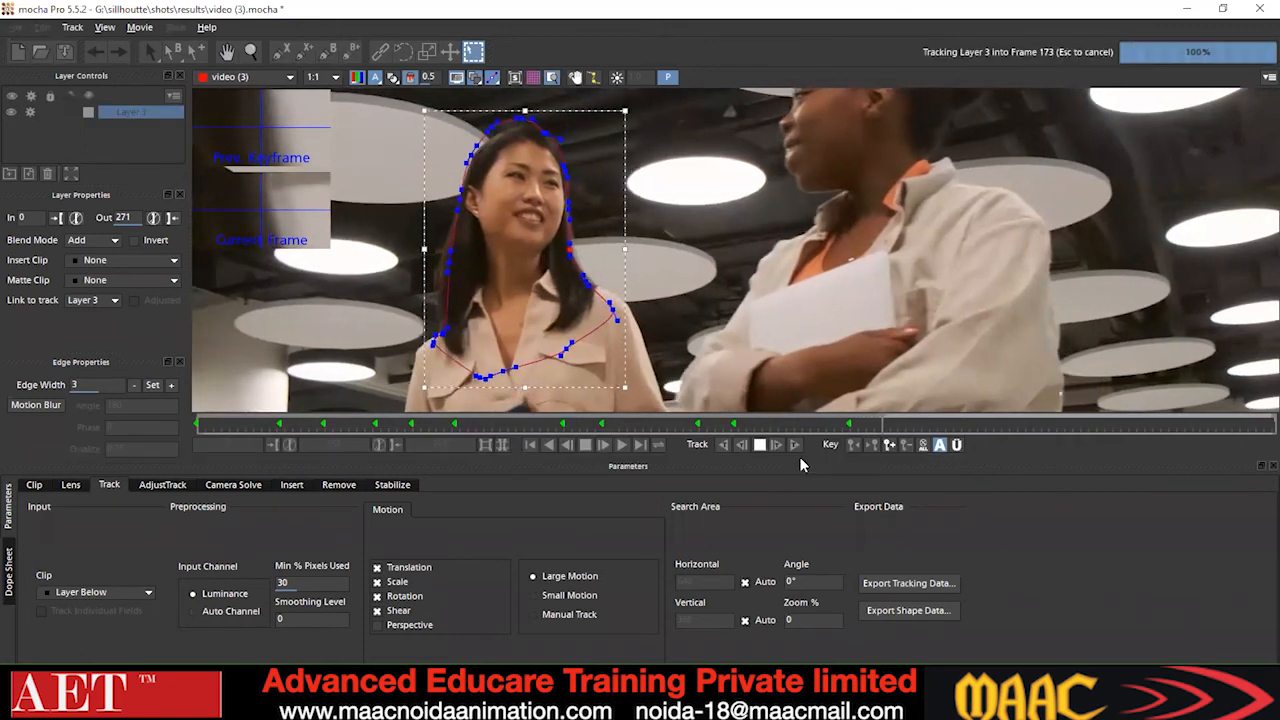
key("space")
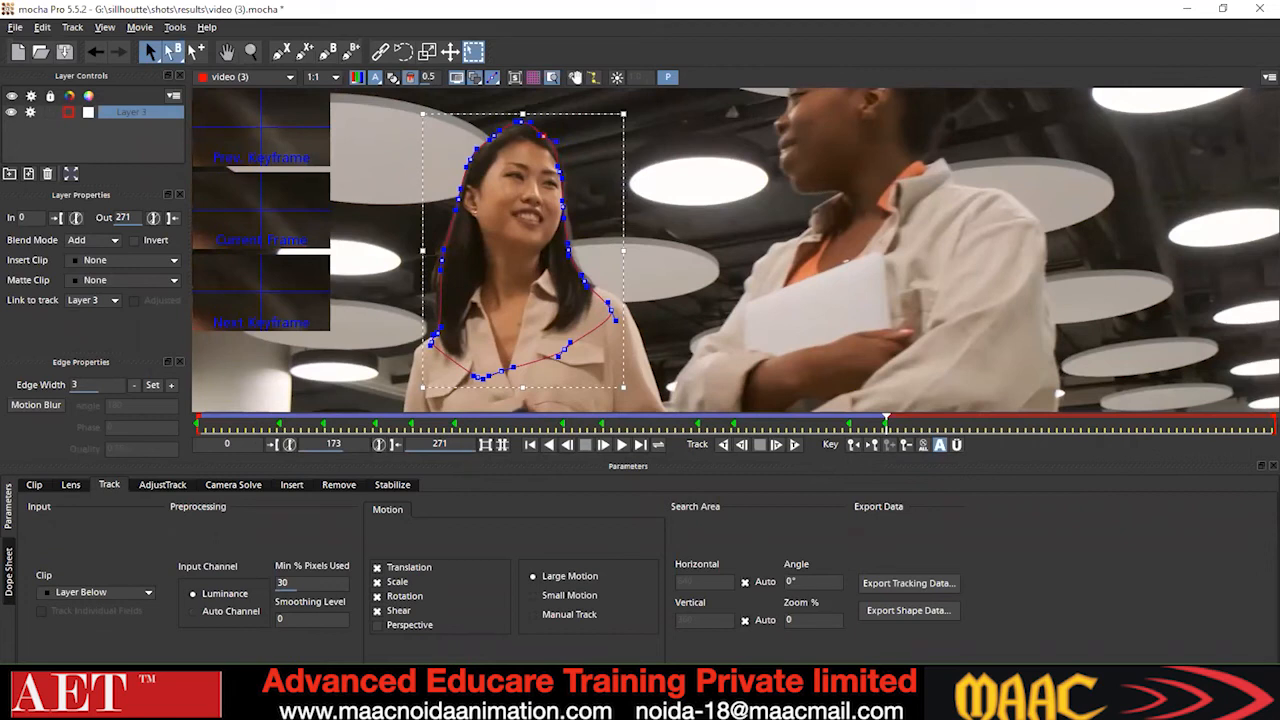
Examine the shape data export formats, choose Silhouette shapes (*.fxs), and close the export without saving.
left_click(926, 612)
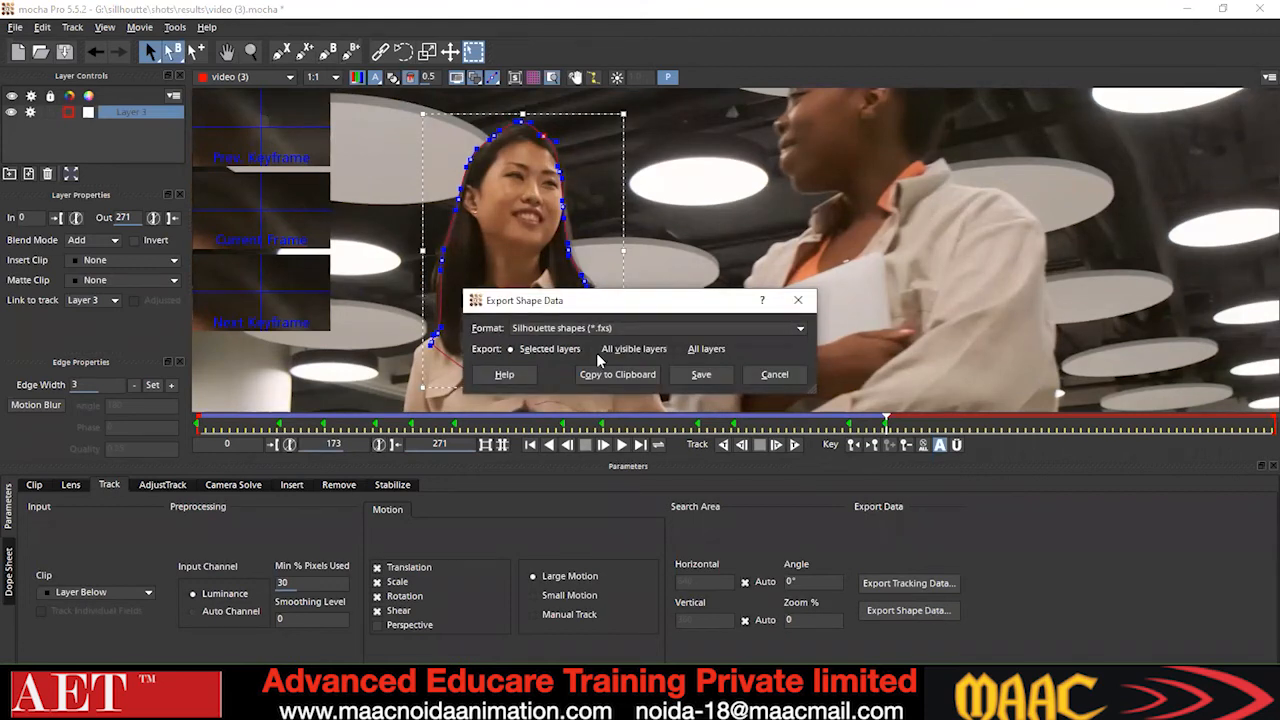
left_click(761, 326)
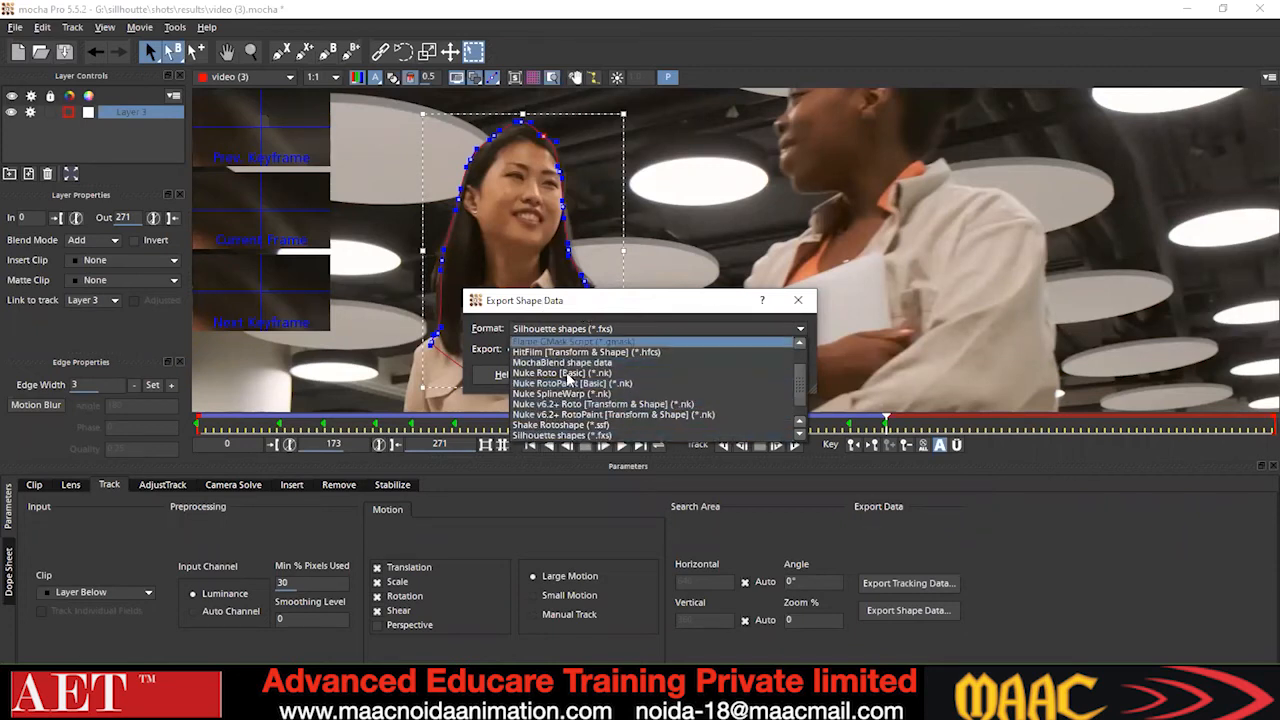
left_click(565, 437)
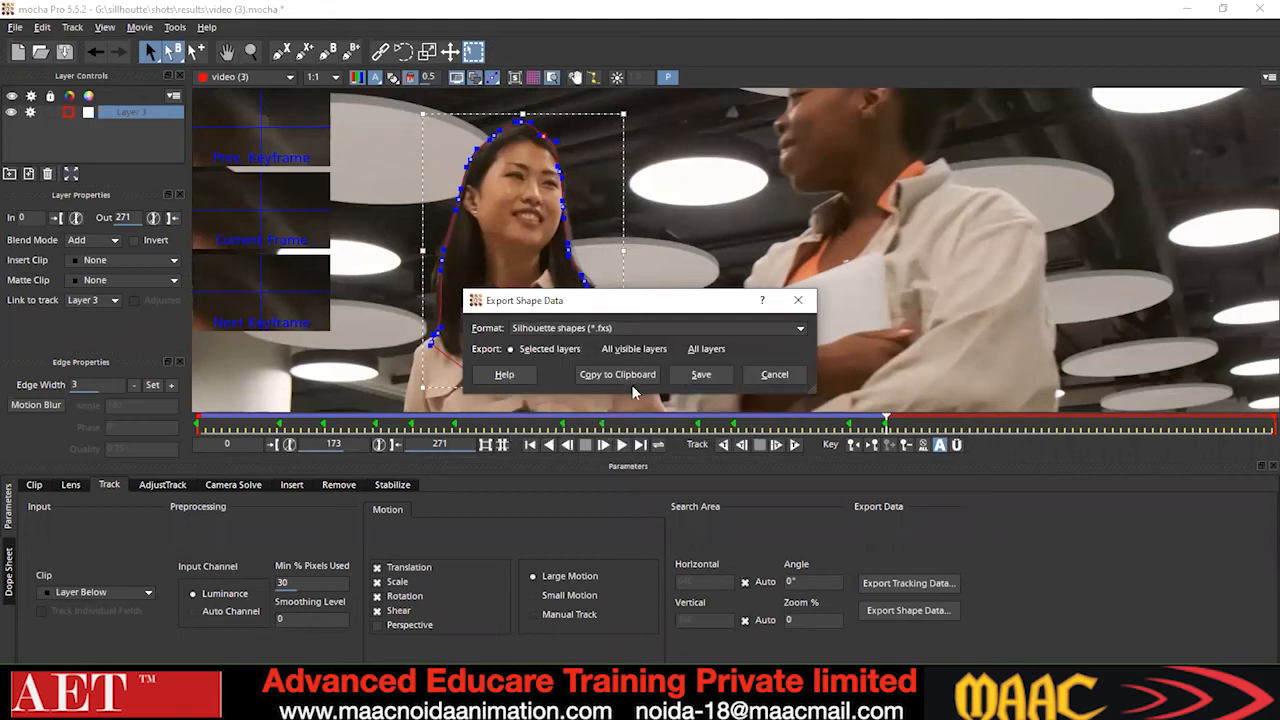
left_click(774, 374)
Examine the available formats for exporting the layer's tracking data, and close the export without saving.
left_click(893, 583)
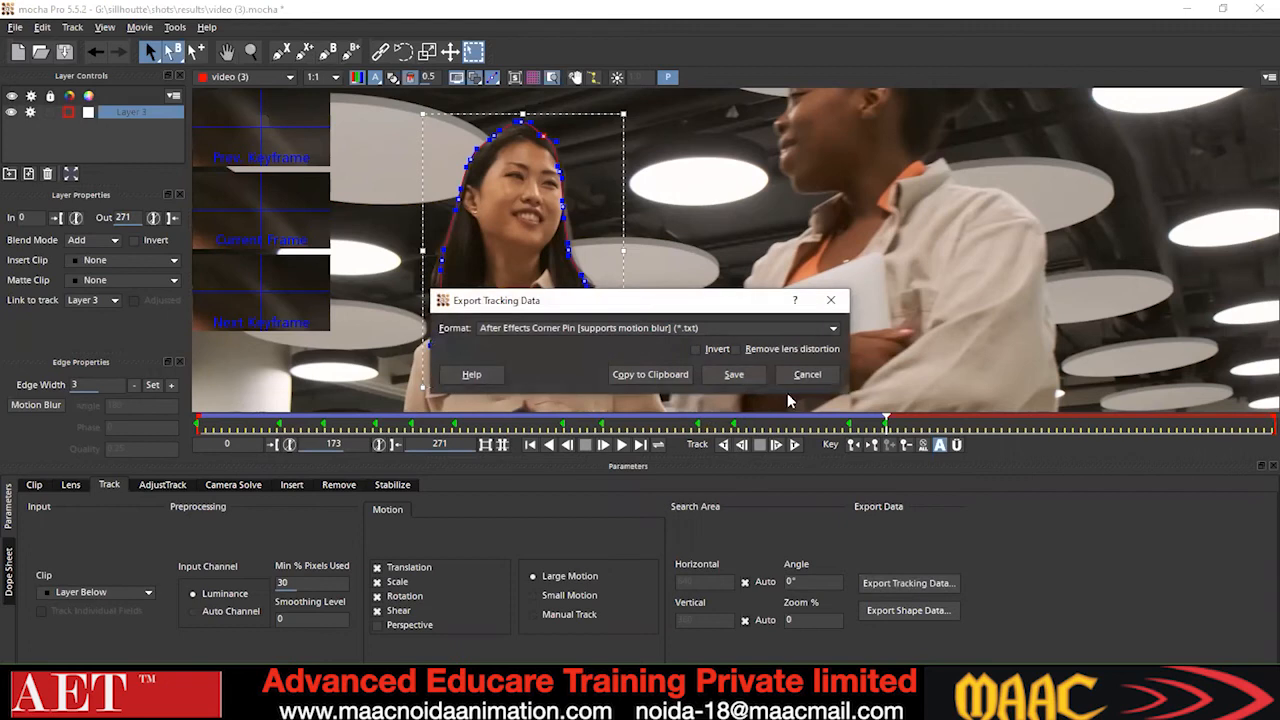
left_click(832, 328)
scroll(524, 411, "down", 6)
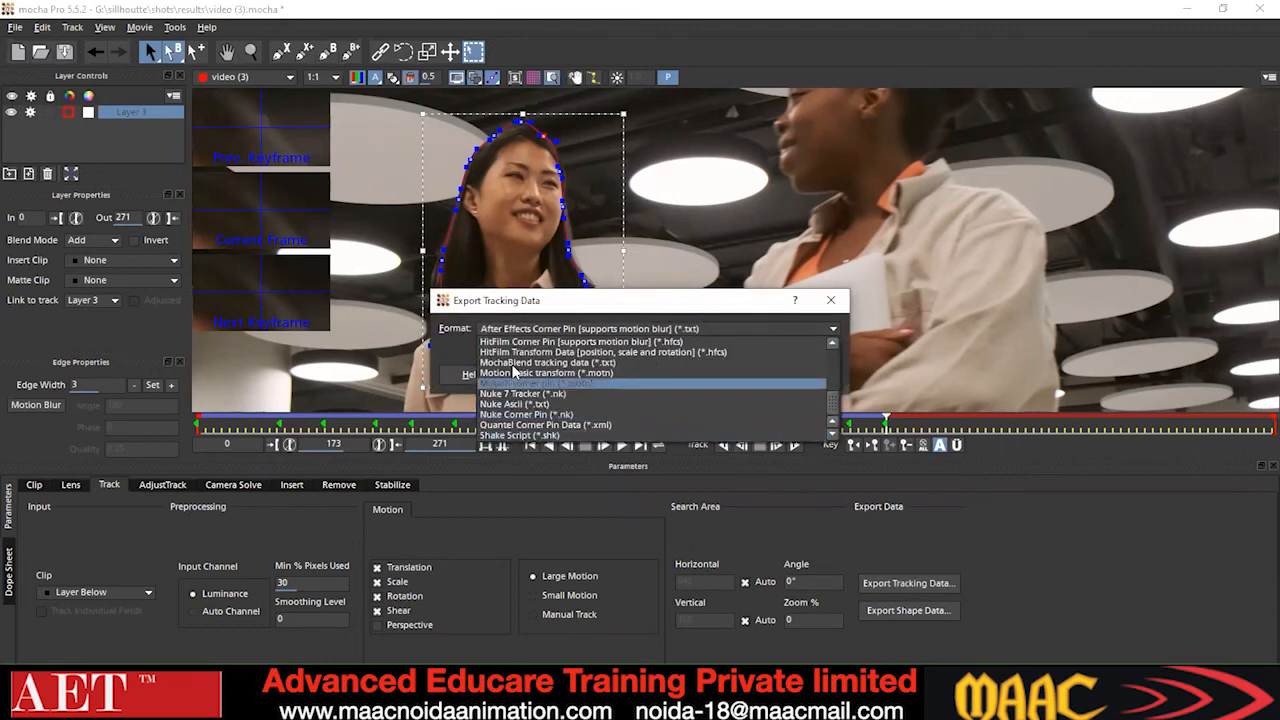
scroll(512, 408, "up", 6)
scroll(512, 408, "up", 2)
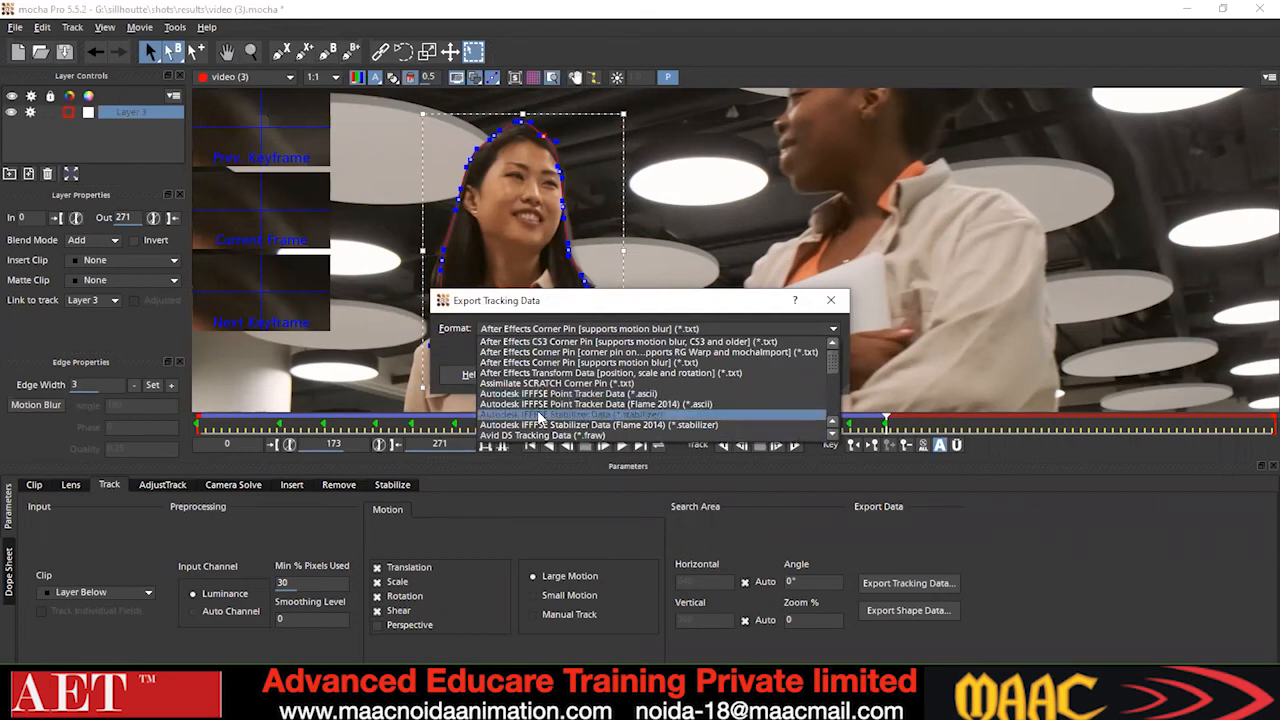
scroll(540, 415, "down", 3)
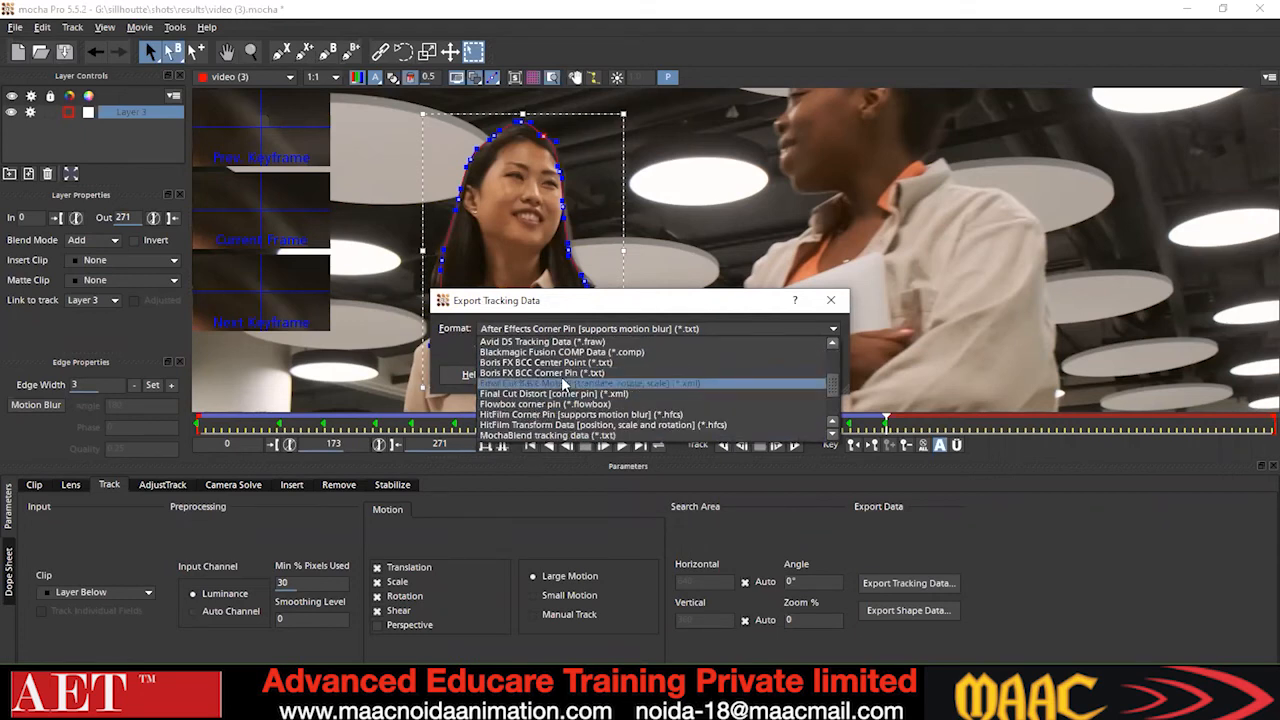
scroll(500, 405, "down", 1)
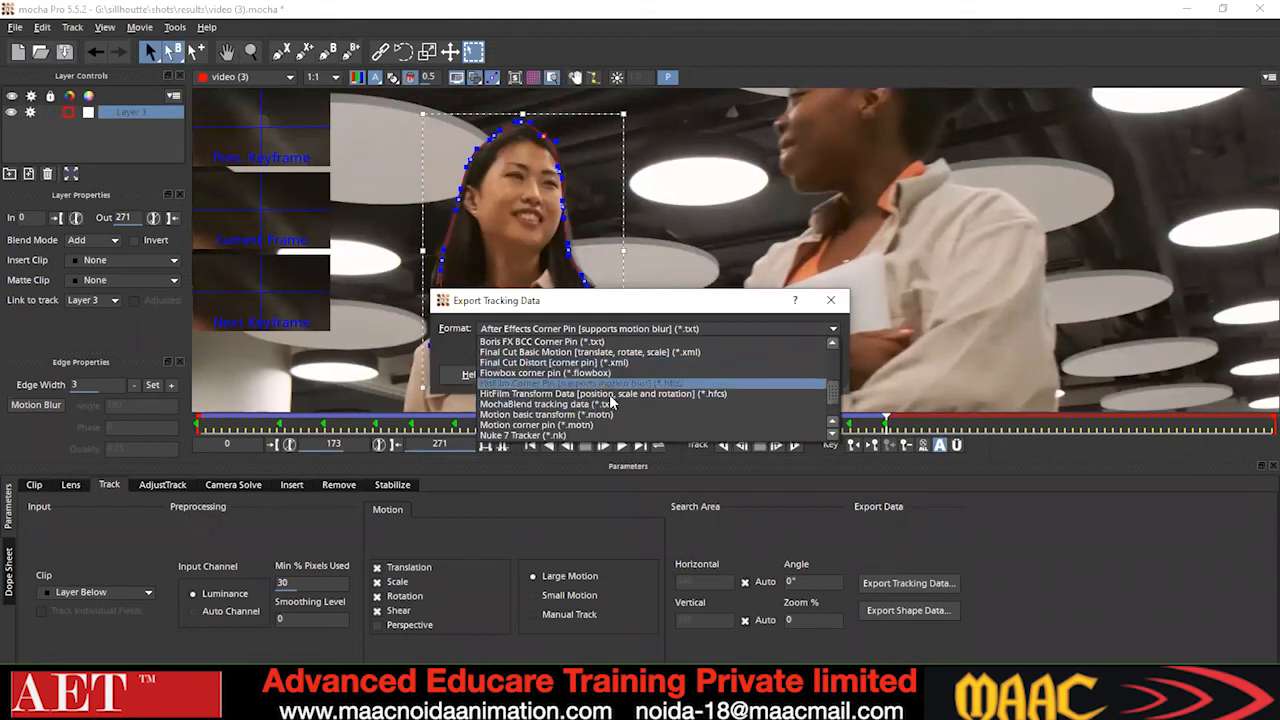
scroll(538, 390, "down", 1)
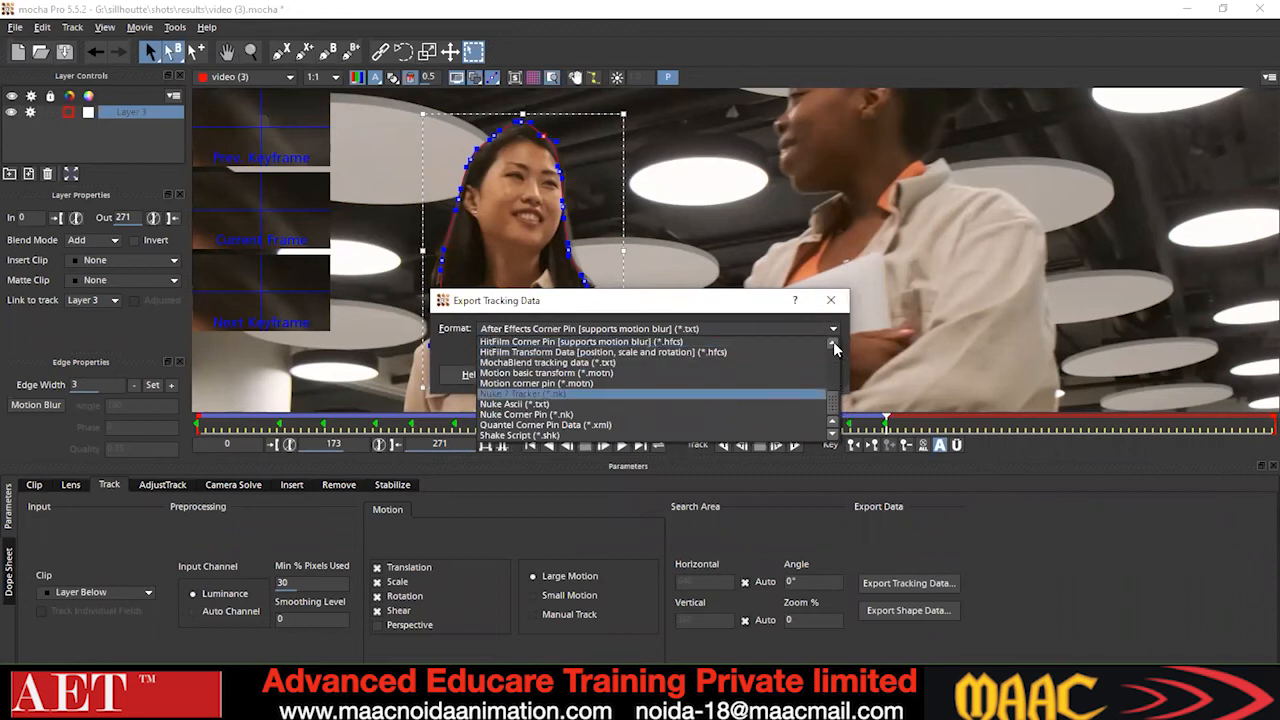
left_click(1010, 571)
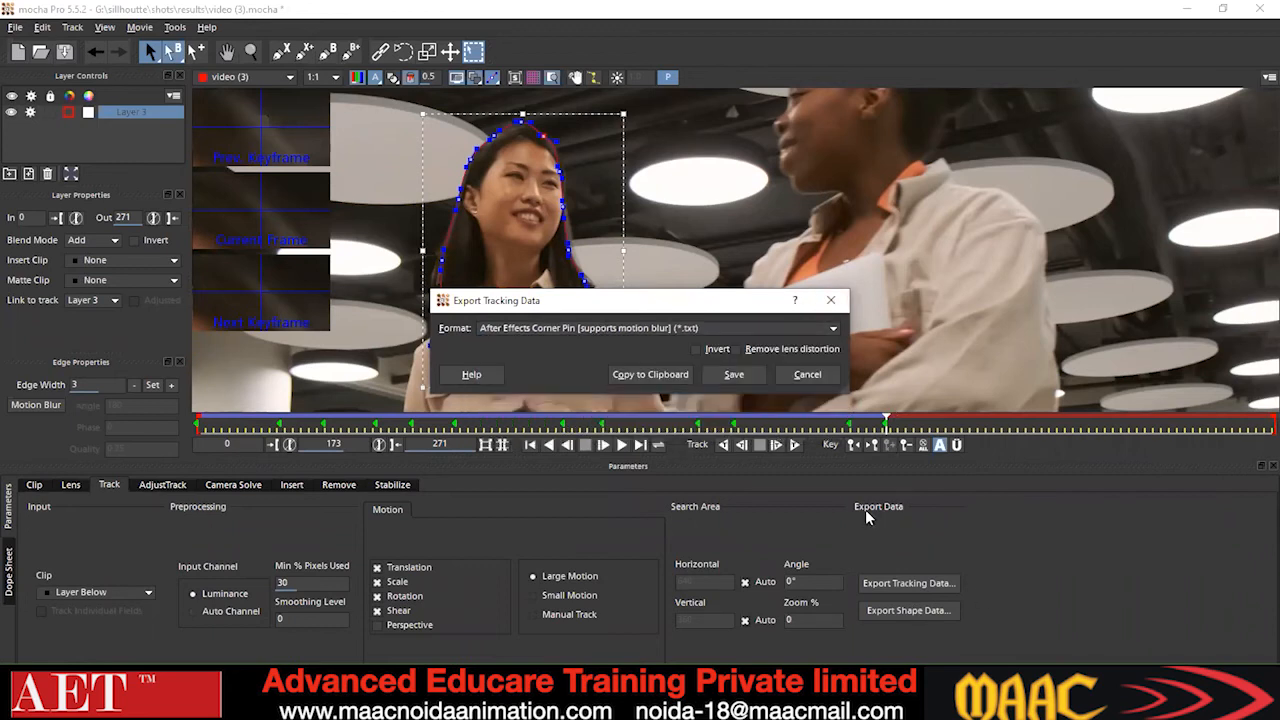
left_click(808, 374)
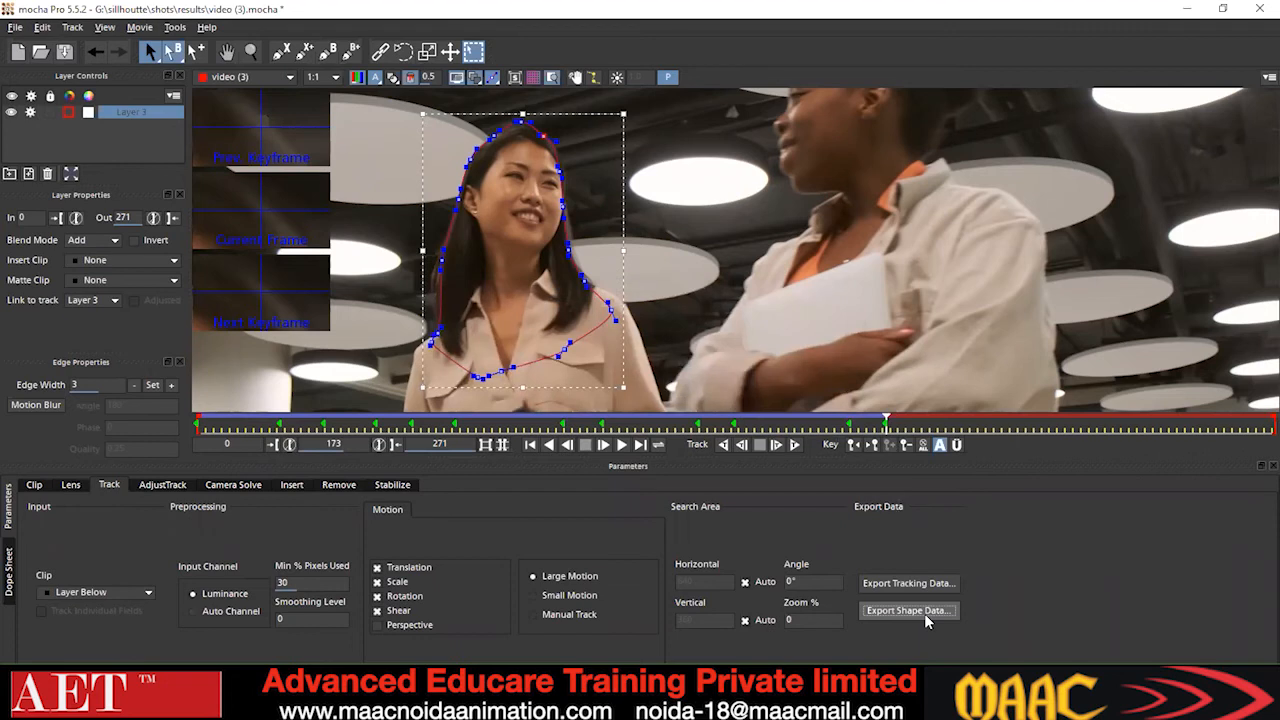
Export the selected layer's shape data as Silhouette shapes (*.fxs) named Layer 3 into the sillhoutte\shots folder on drive G.
left_click(924, 611)
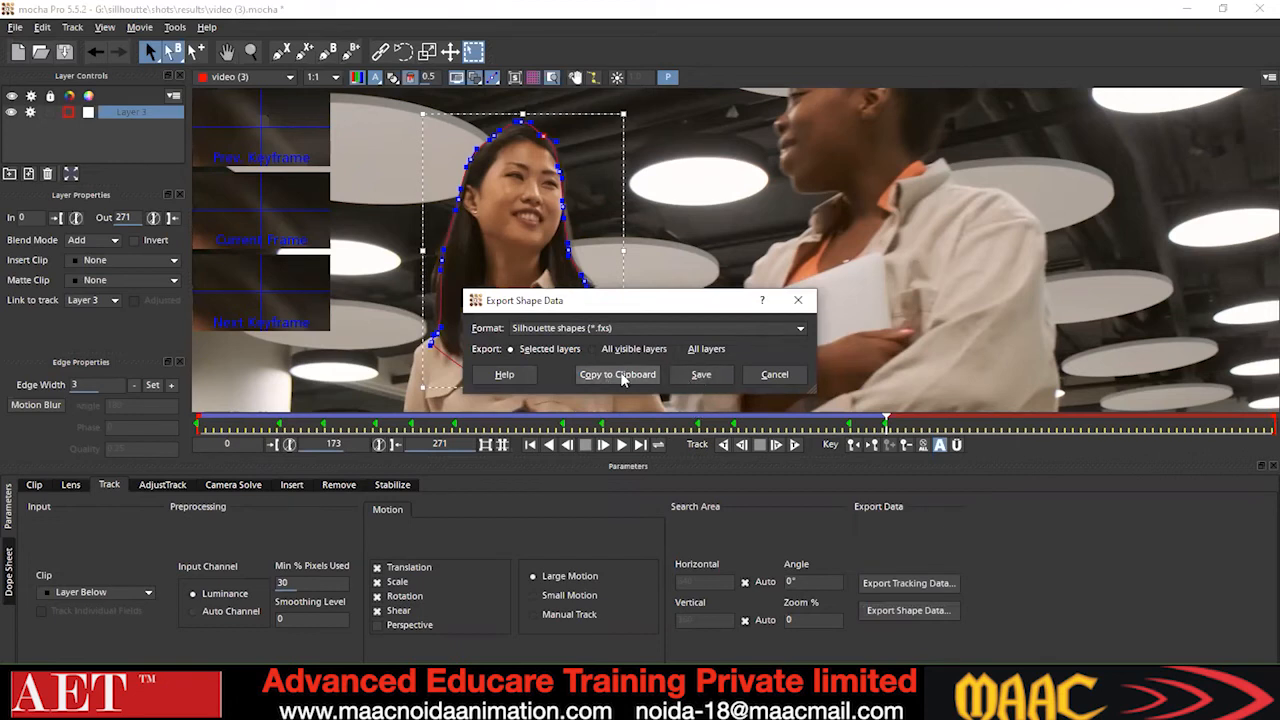
left_click(686, 381)
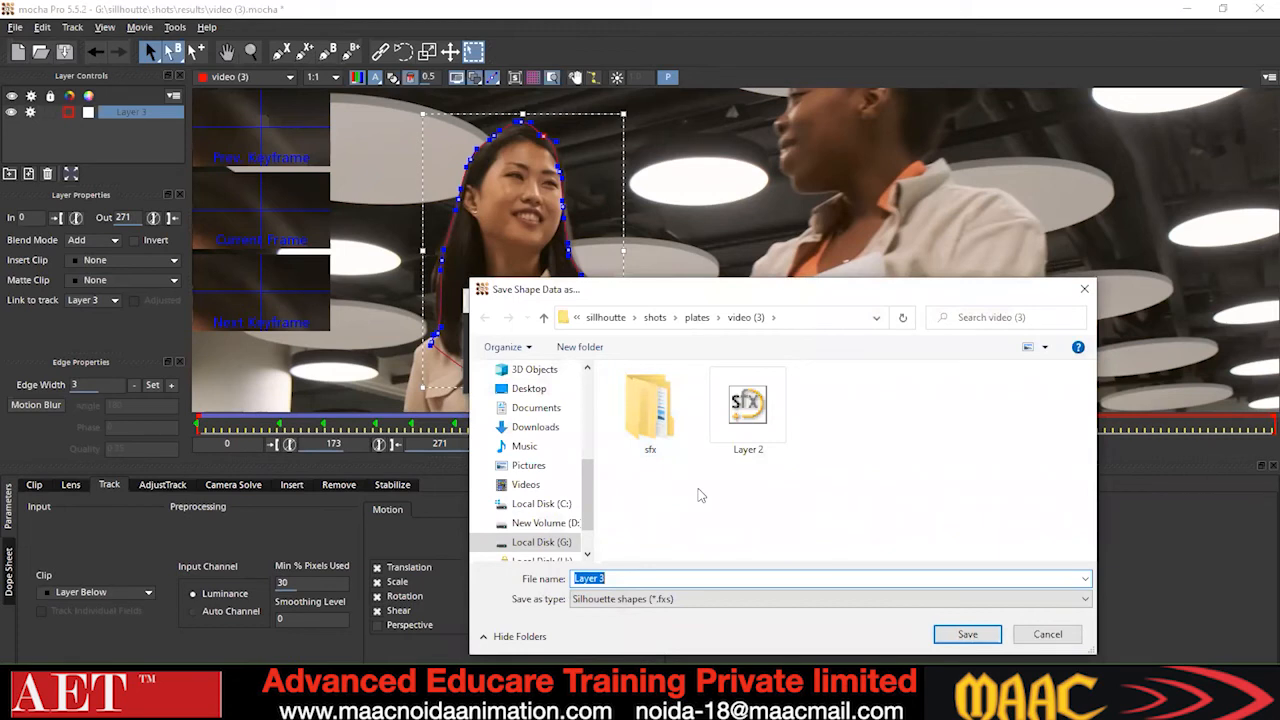
left_click(544, 318)
left_click(544, 318)
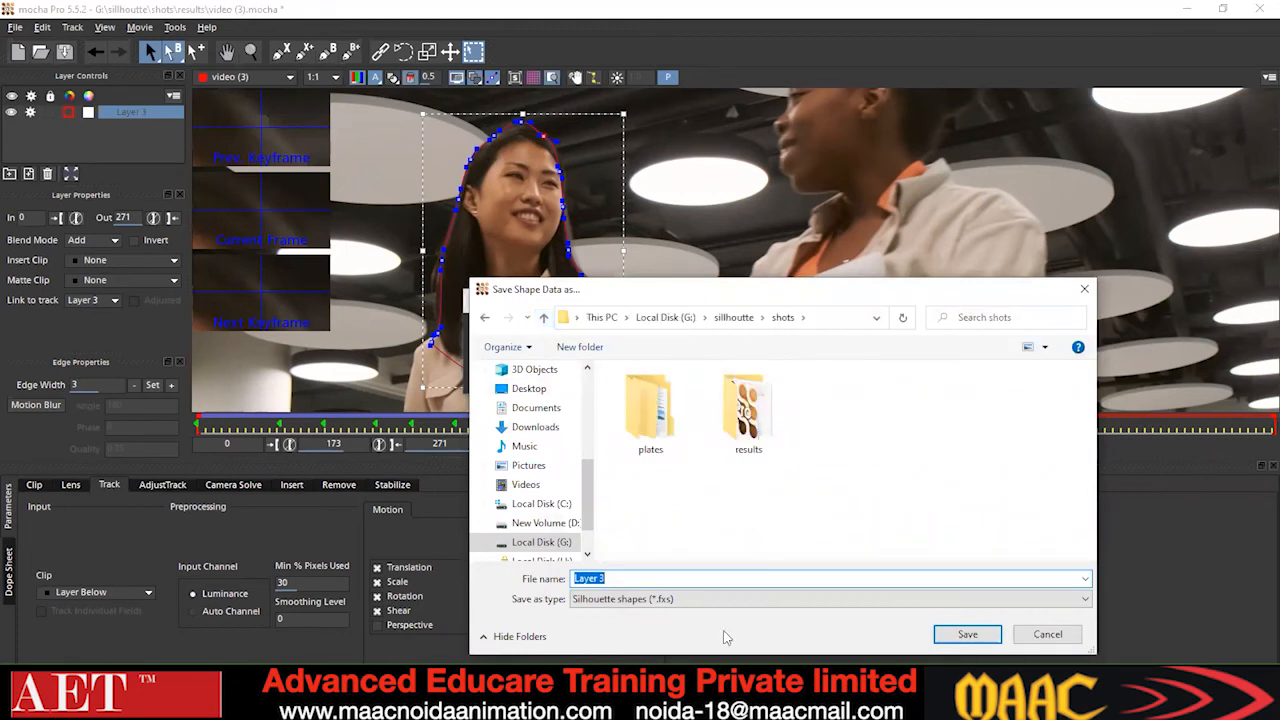
left_click(966, 636)
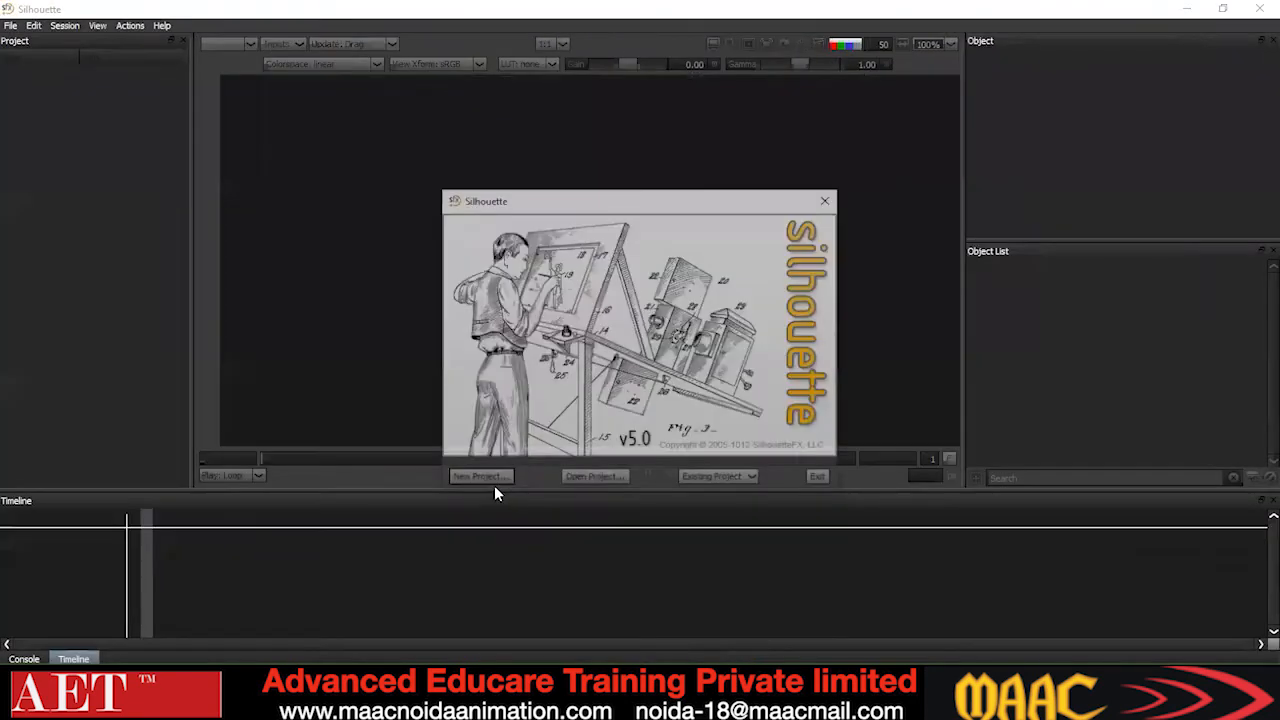
Switch to Silhouette, start a new project, look through the computer's drives for its folder, and dismiss the directory selection.
left_click(489, 480)
left_click(755, 344)
left_click(355, 238)
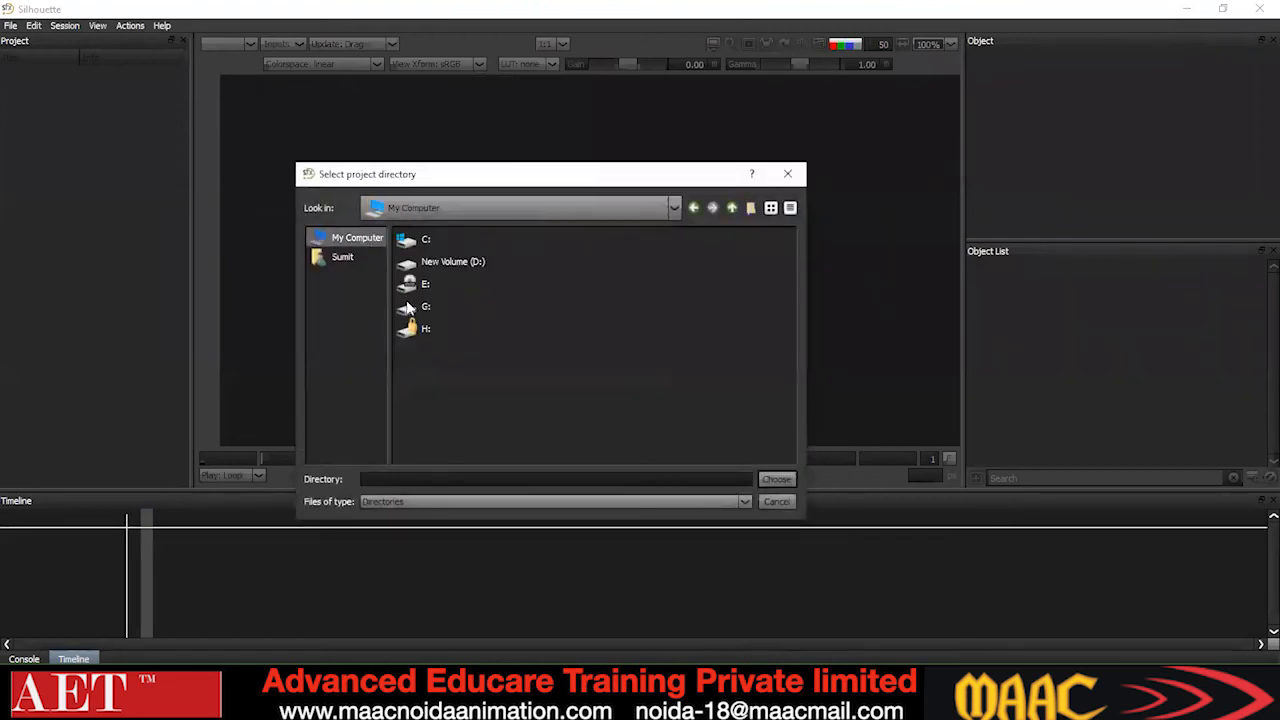
left_click(776, 502)
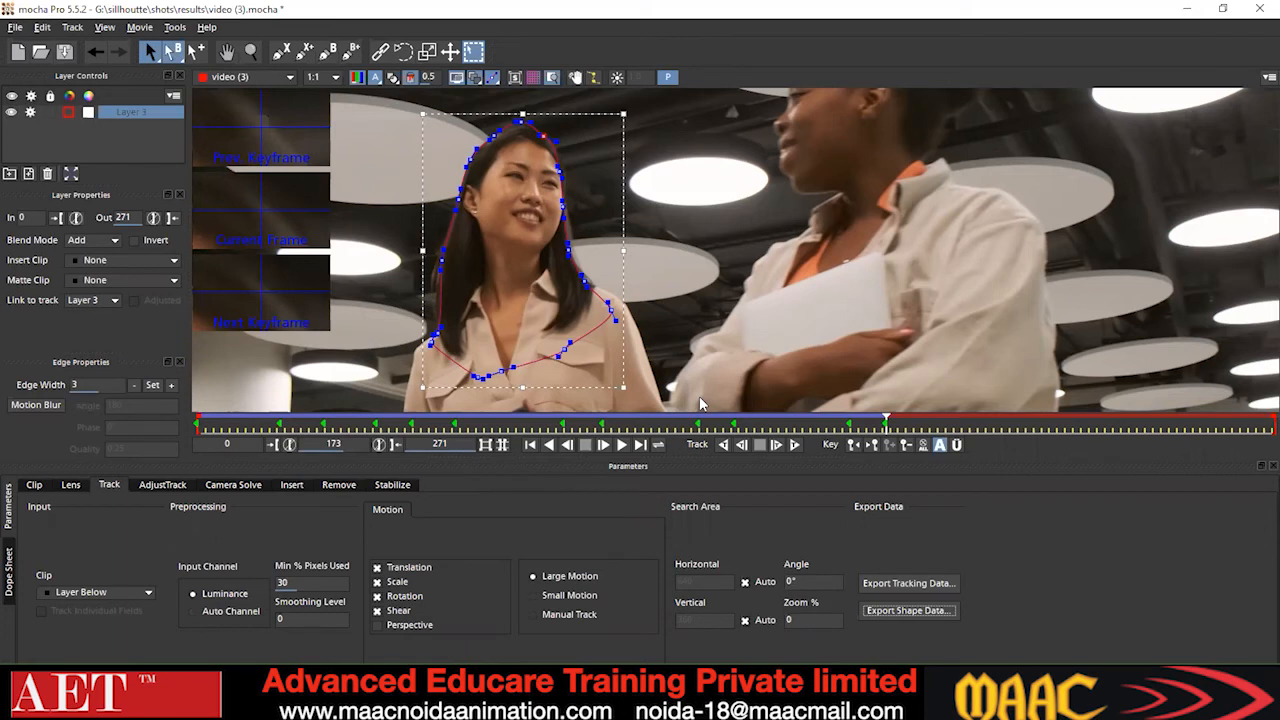
Return to the new Silhouette project and browse to the sillhoutte folder on drive G for its directory.
left_click(887, 422)
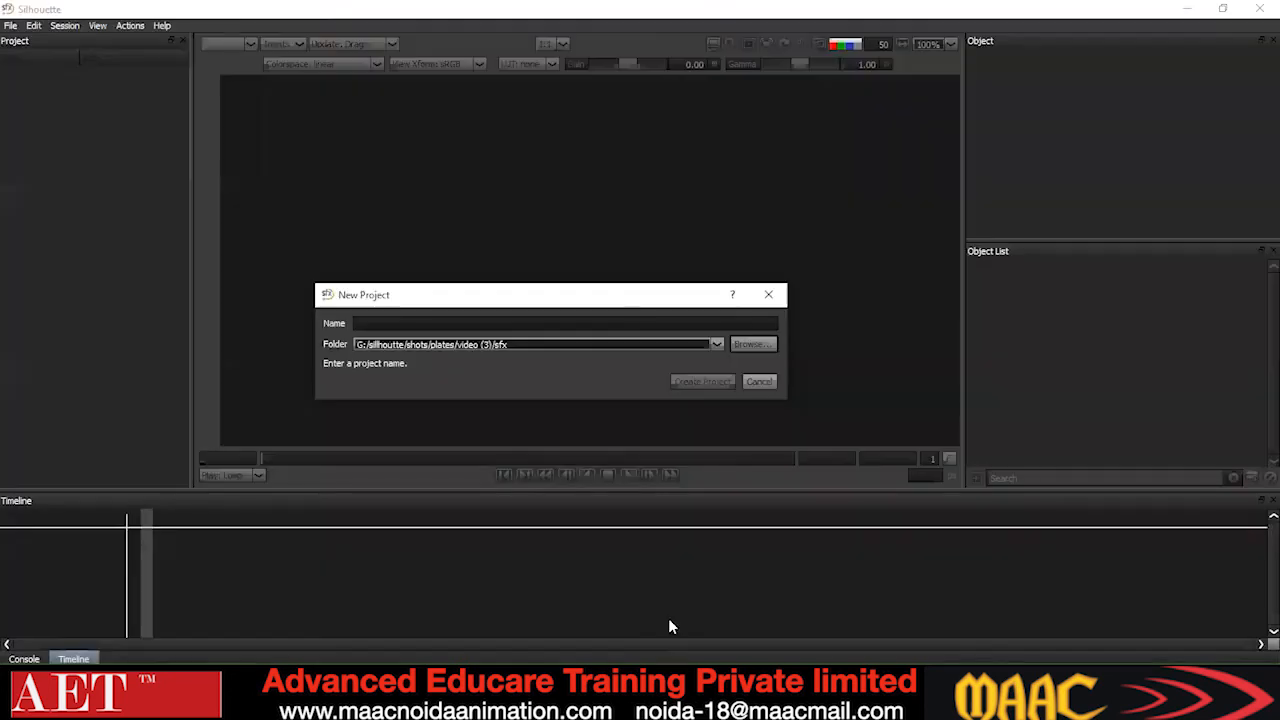
left_click(755, 346)
left_click(364, 237)
double_click(412, 301)
left_click_drag(480, 457, 339, 461)
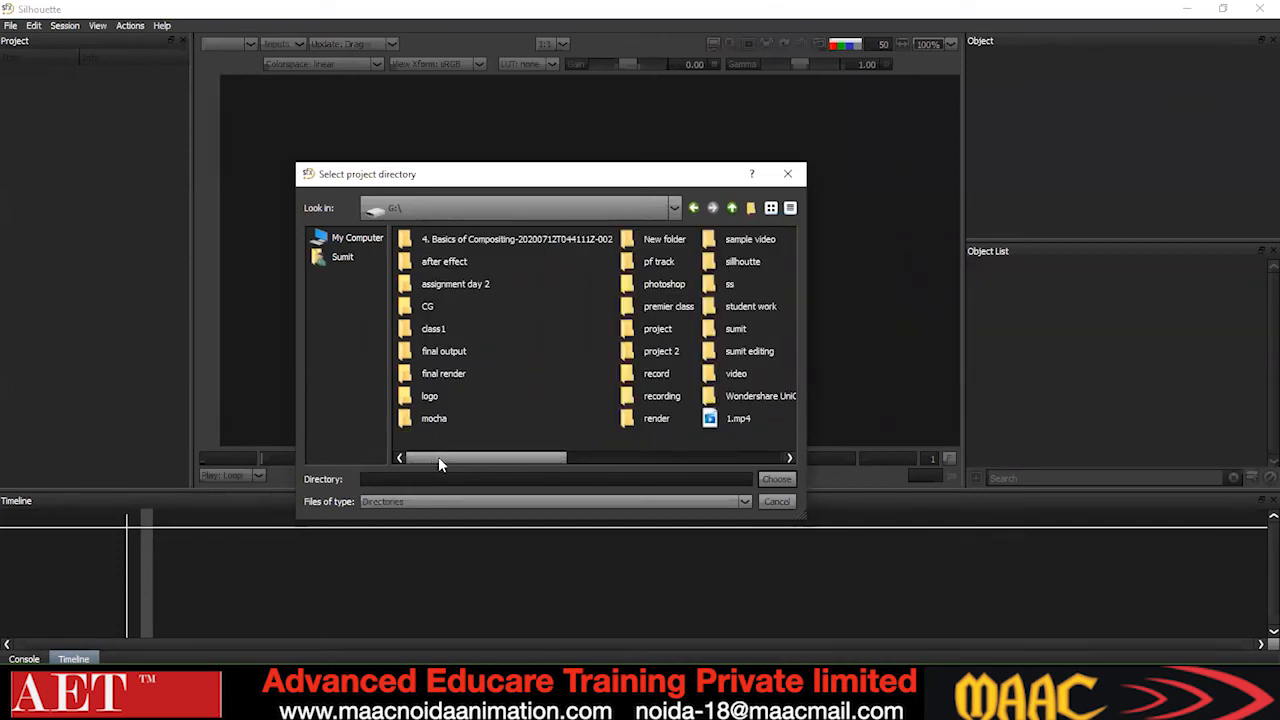
left_click_drag(470, 458, 497, 458)
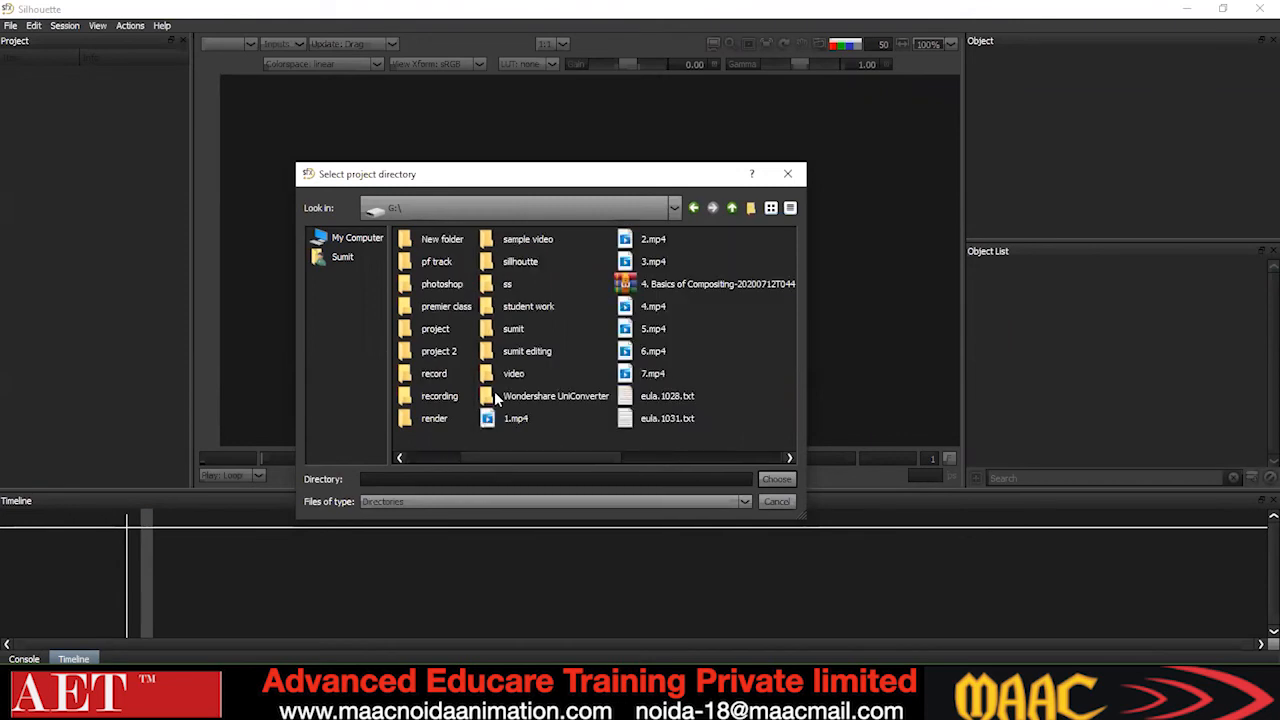
double_click(512, 259)
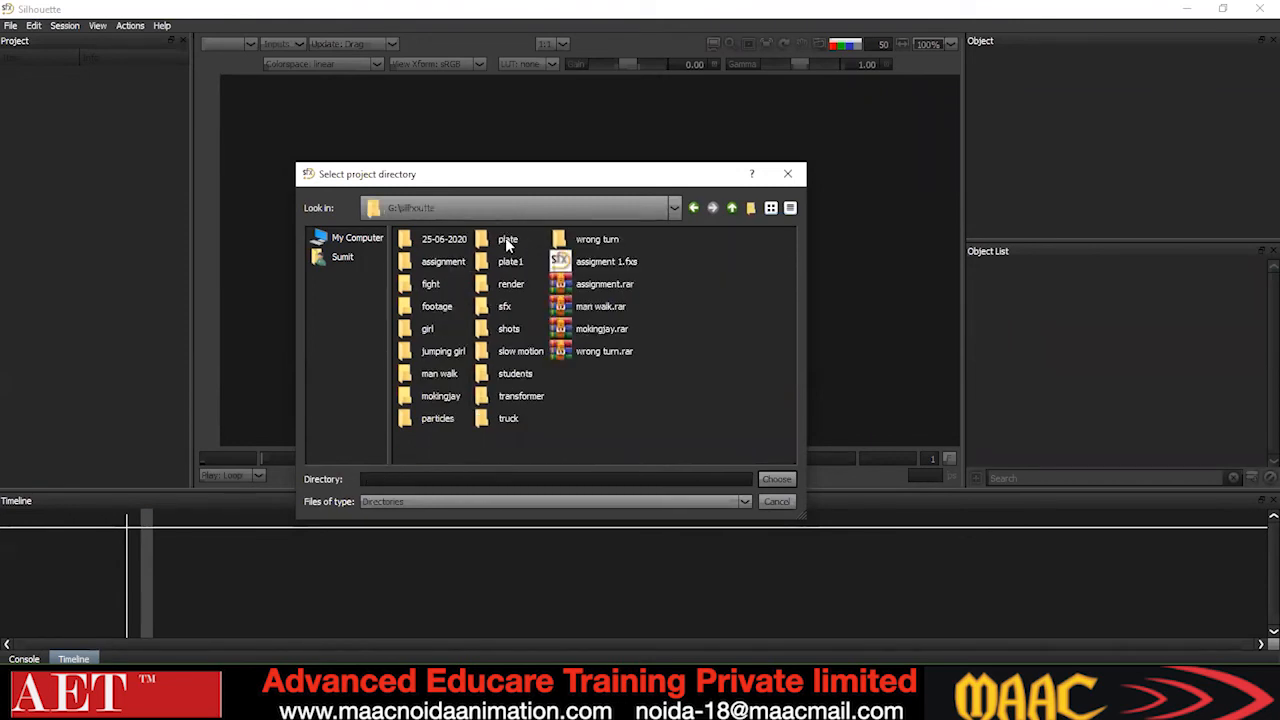
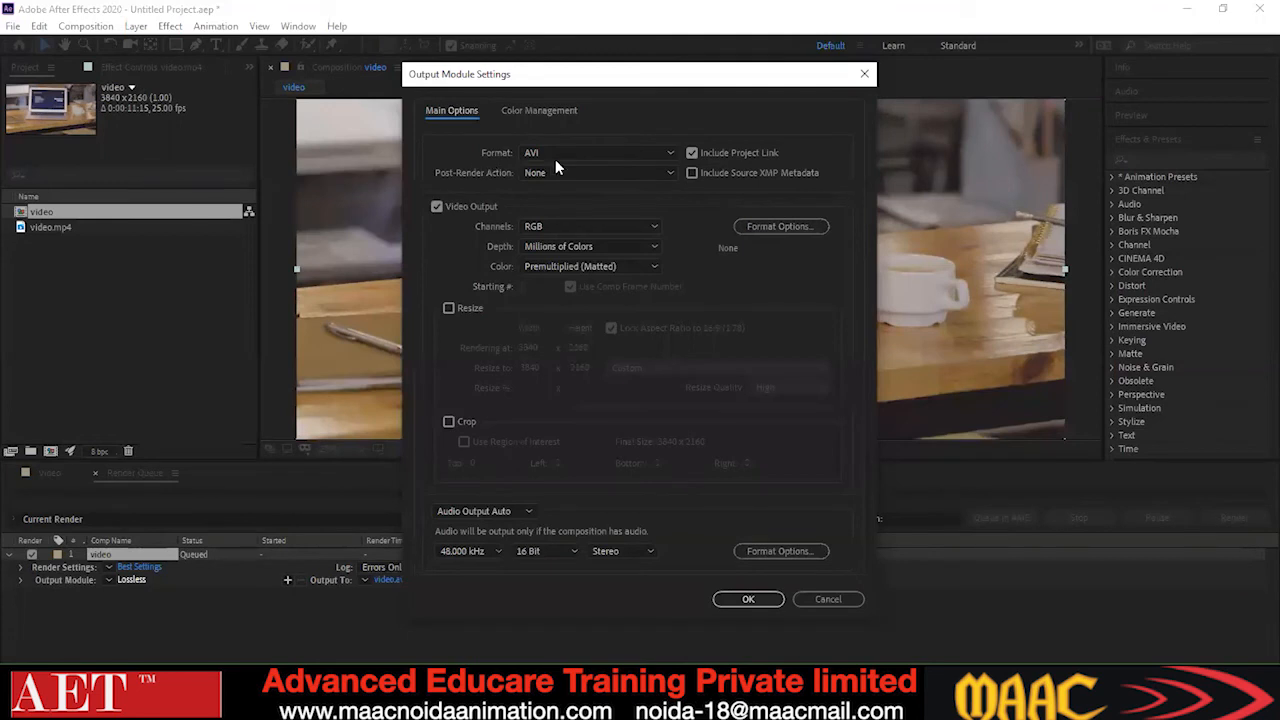
In After Effects, set the output format of the queued video composition to JPEG Sequence.
left_click(585, 155)
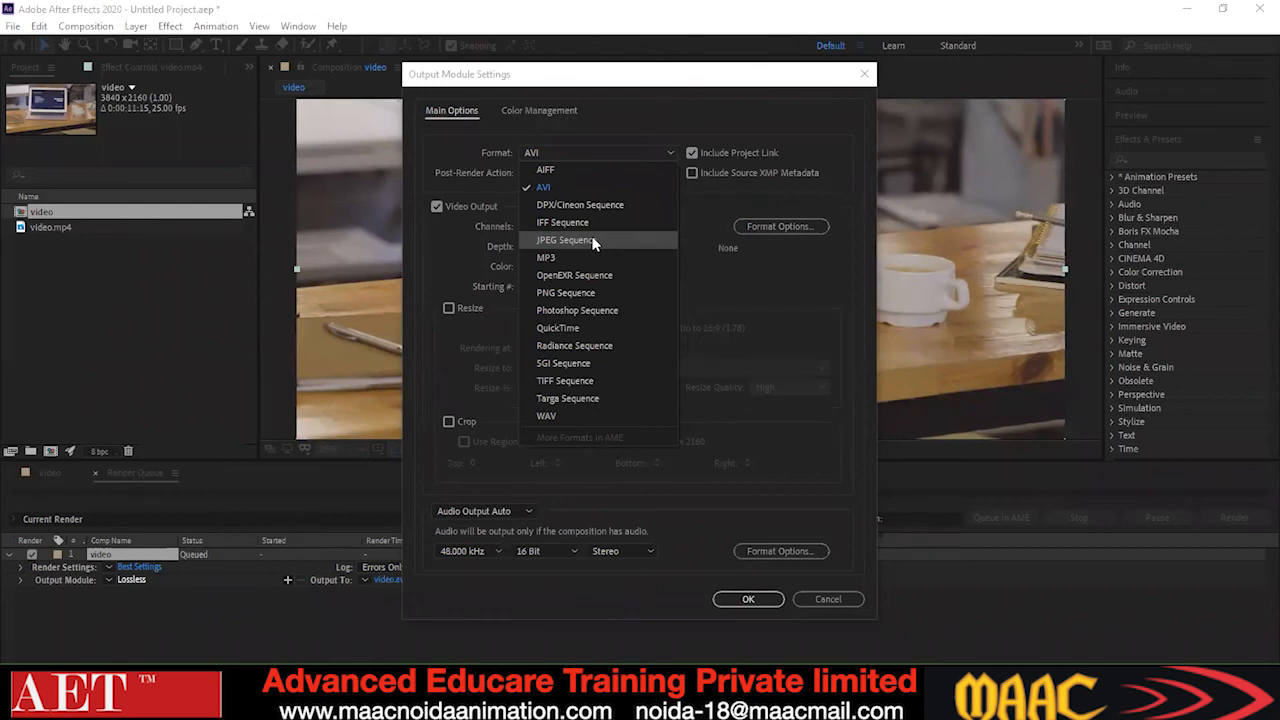
left_click(564, 240)
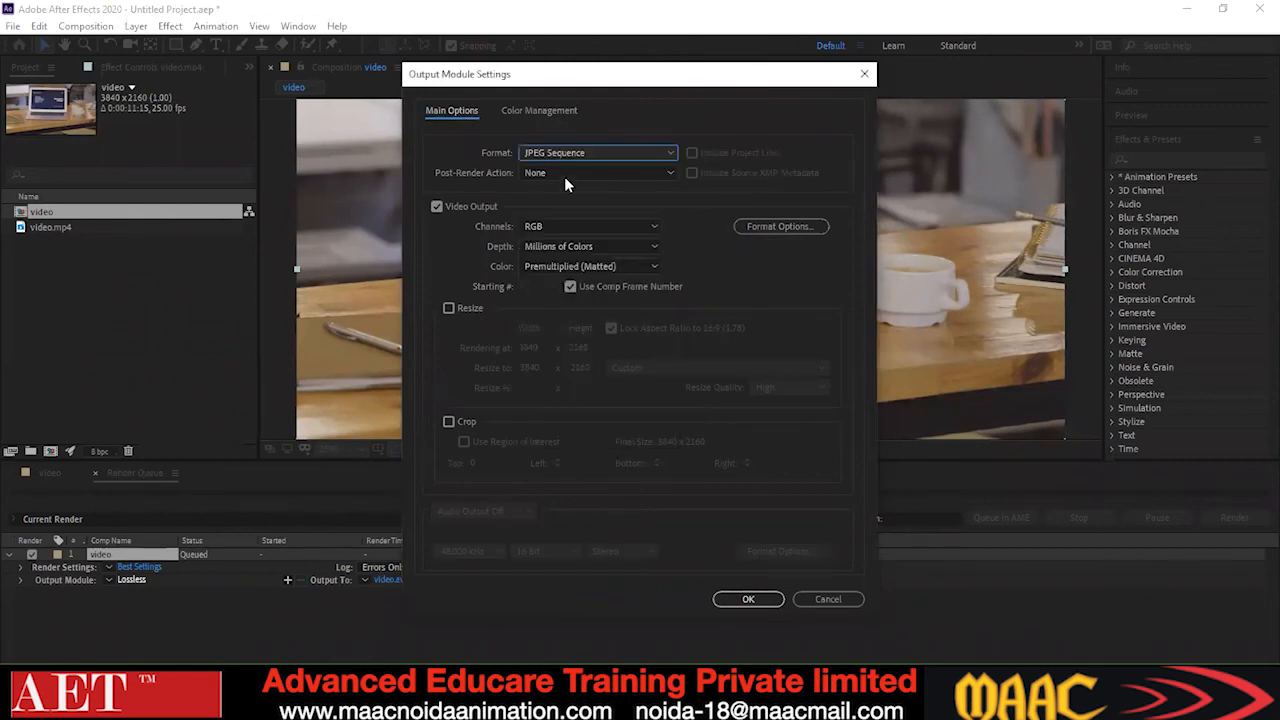
left_click(745, 599)
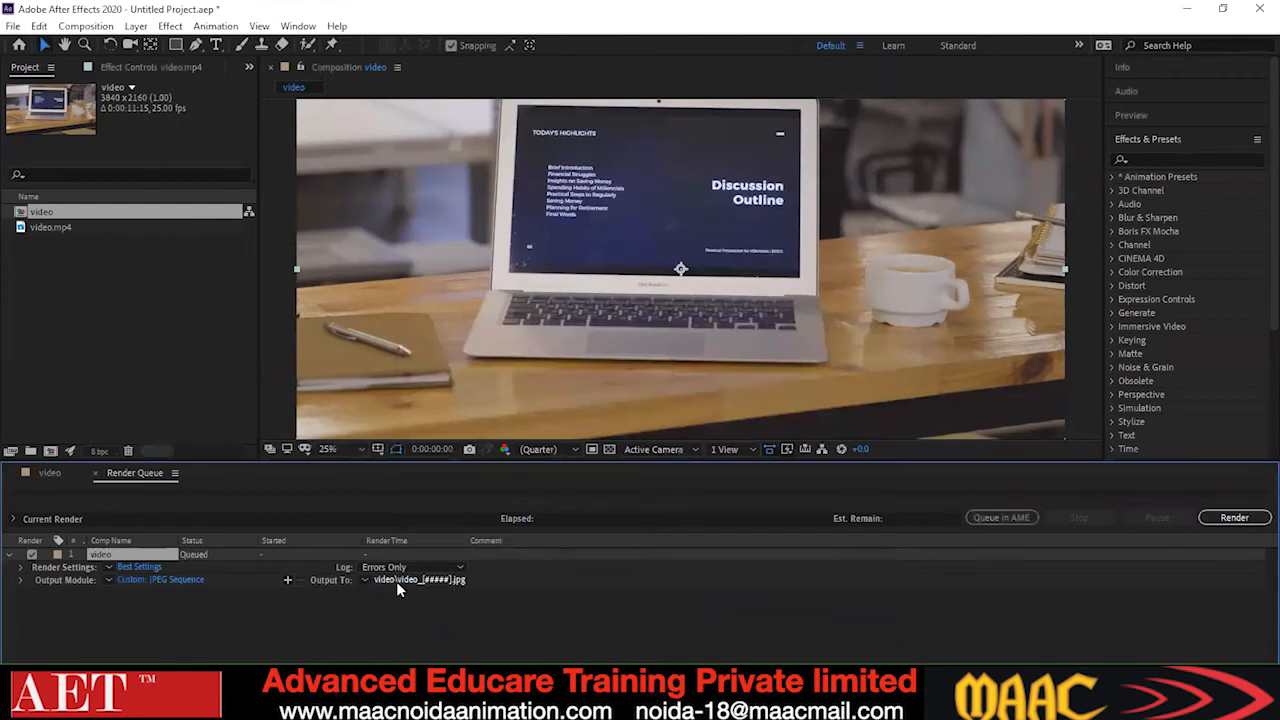
Browse the render output location up to the sillhoutte folder on drive G and create a folder named jpeg there.
left_click(387, 581)
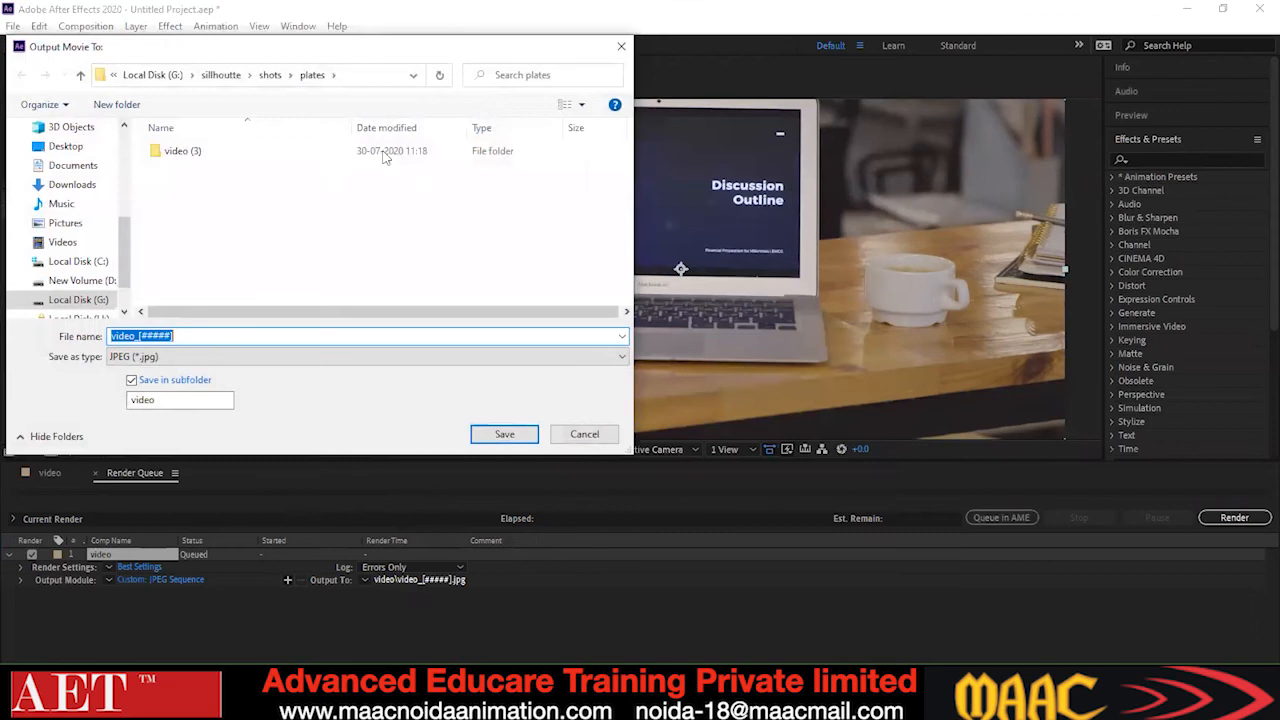
left_click(80, 76)
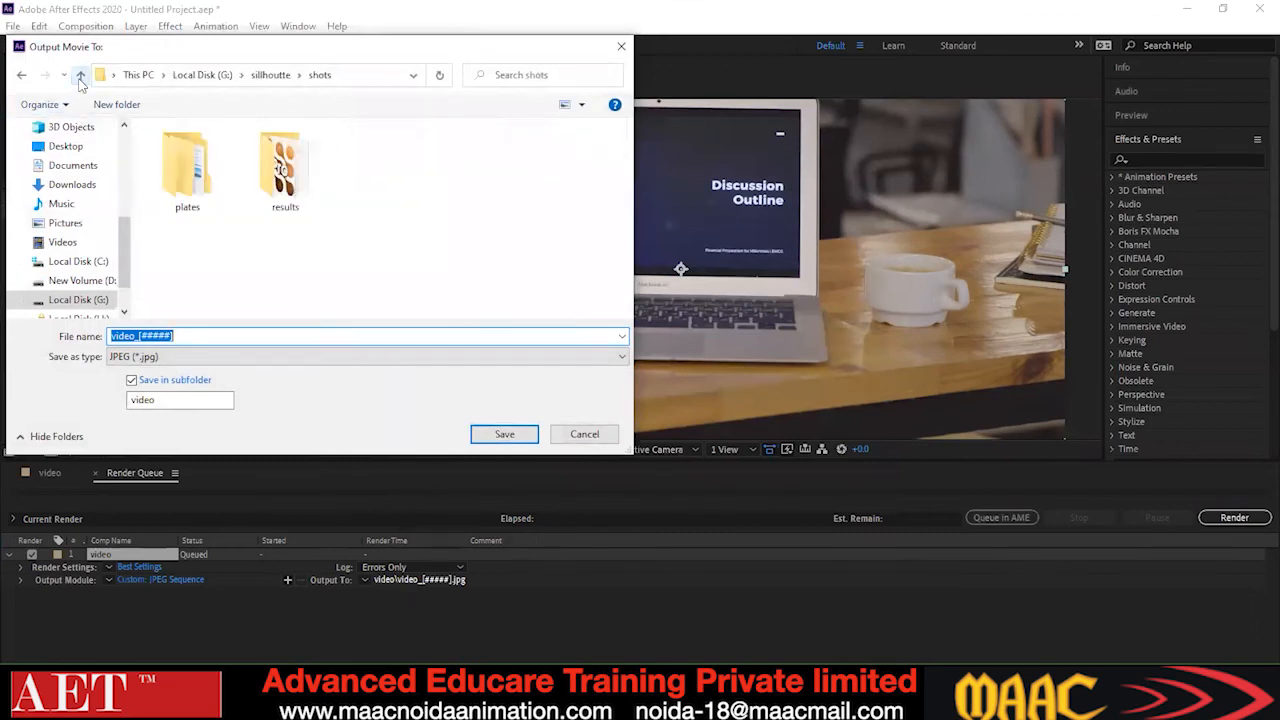
left_click(80, 78)
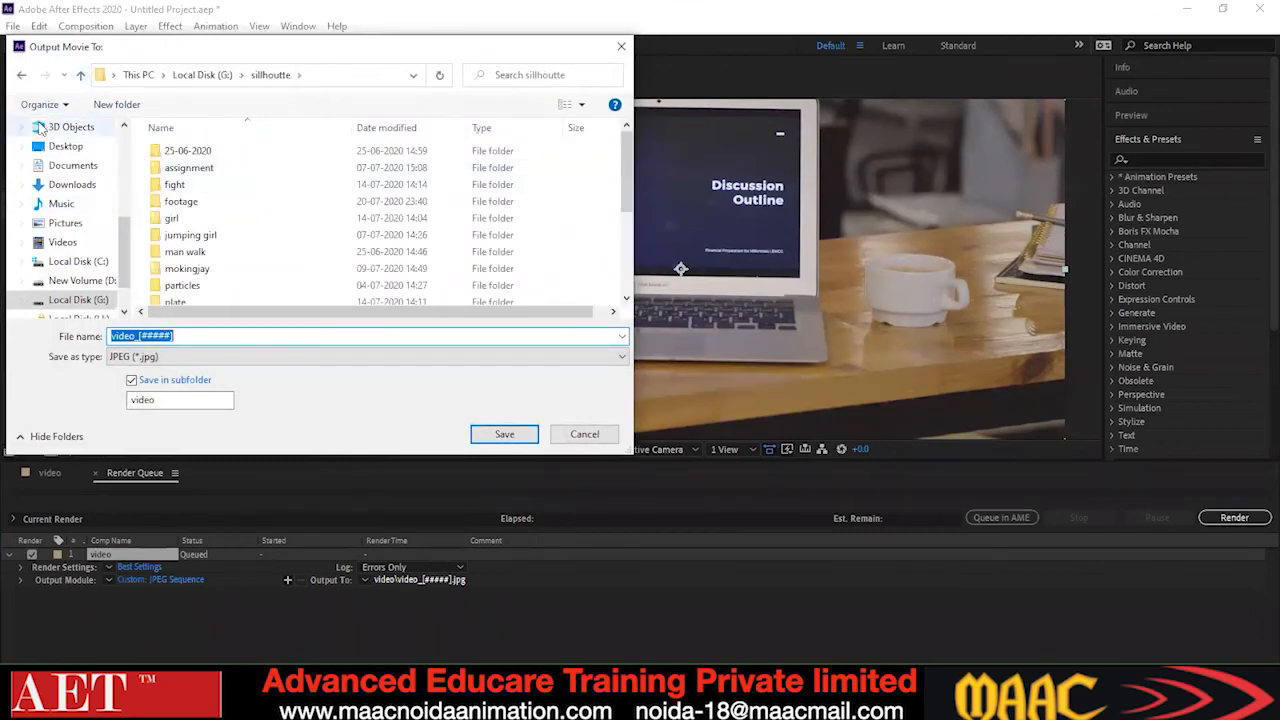
left_click(116, 104)
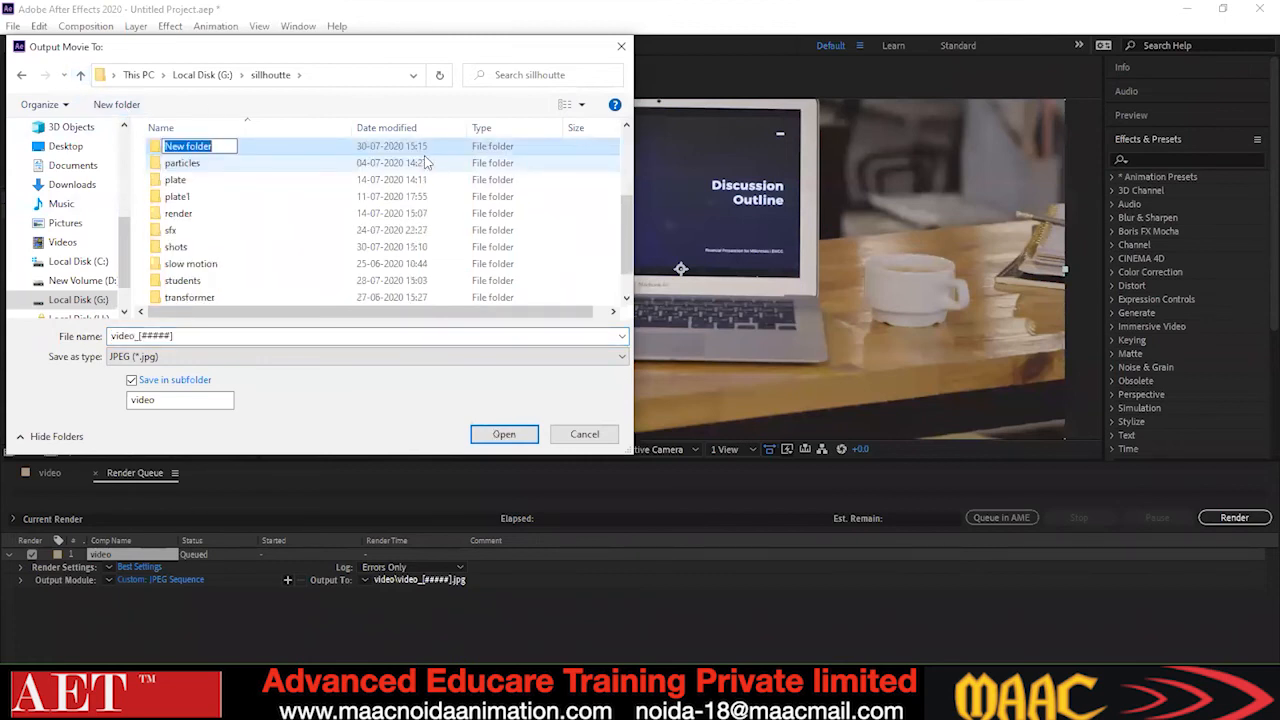
type("jpeg")
key("Return")
left_click(183, 337)
left_click(183, 337)
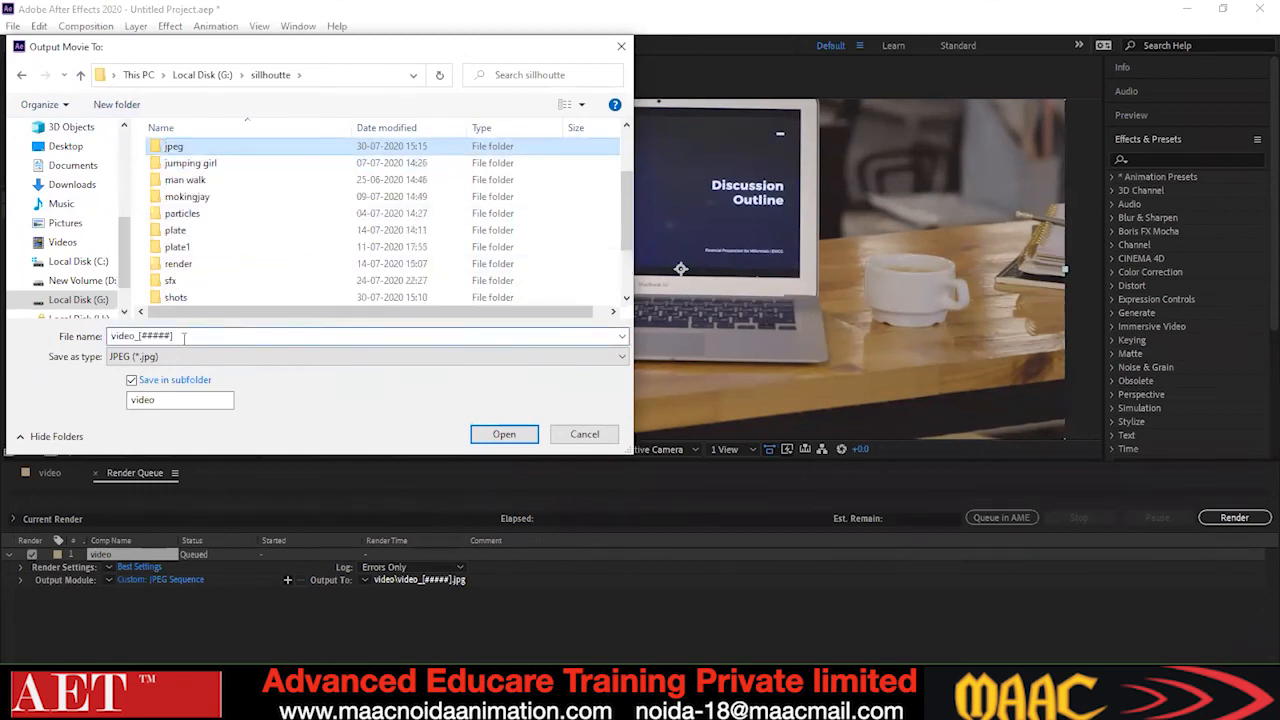
double_click(183, 337)
left_click_drag(183, 337, 138, 337)
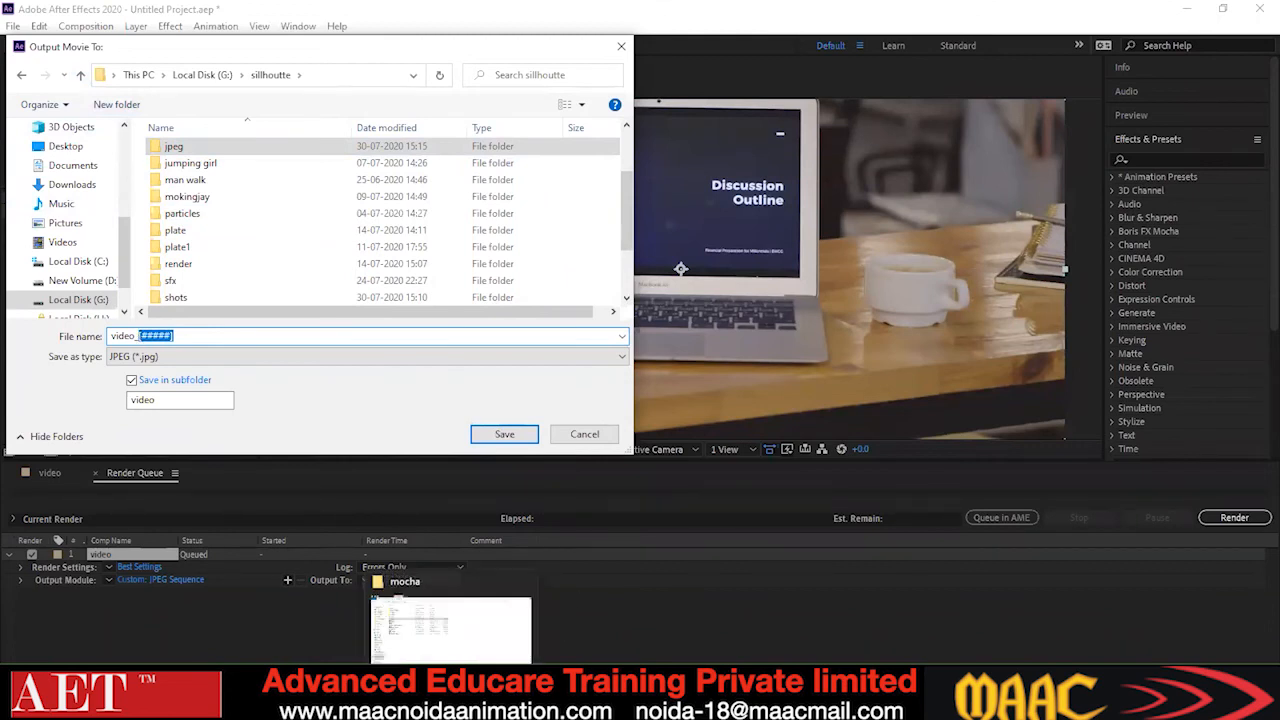
Switch to File Explorer, open the video folder inside mocha, view the clip video (1), and minimize the player.
left_click(450, 630)
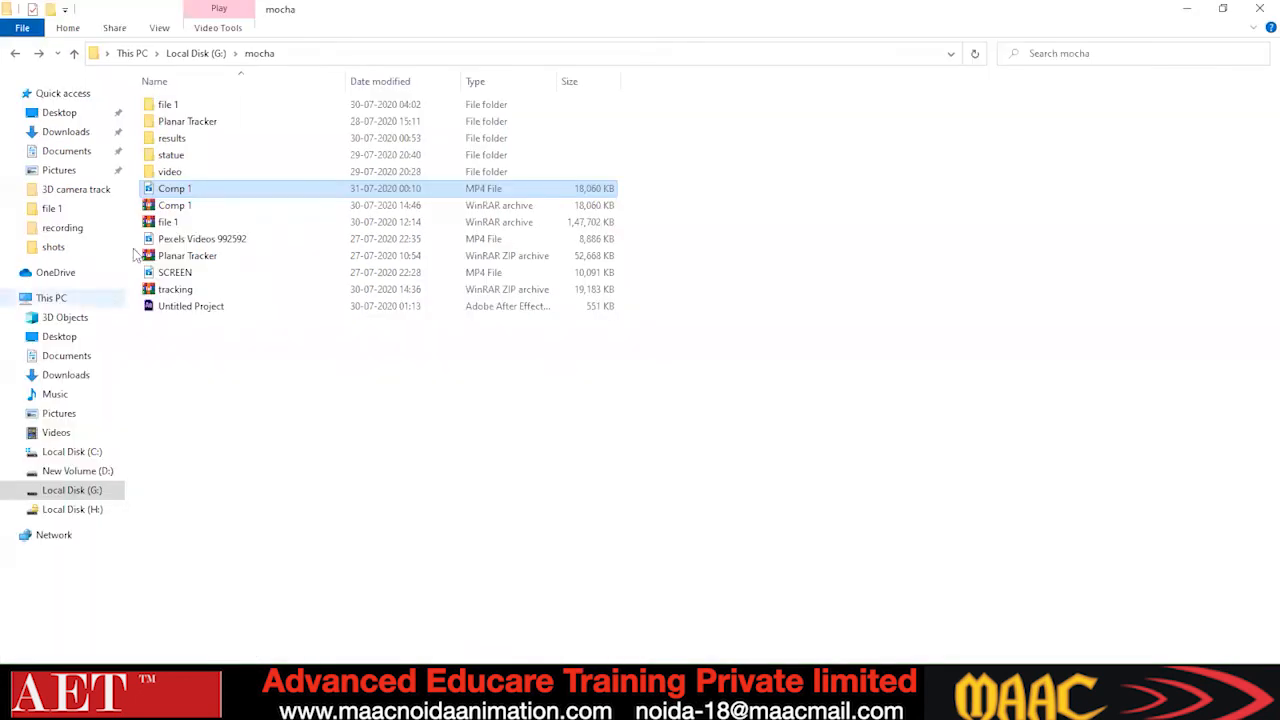
double_click(178, 171)
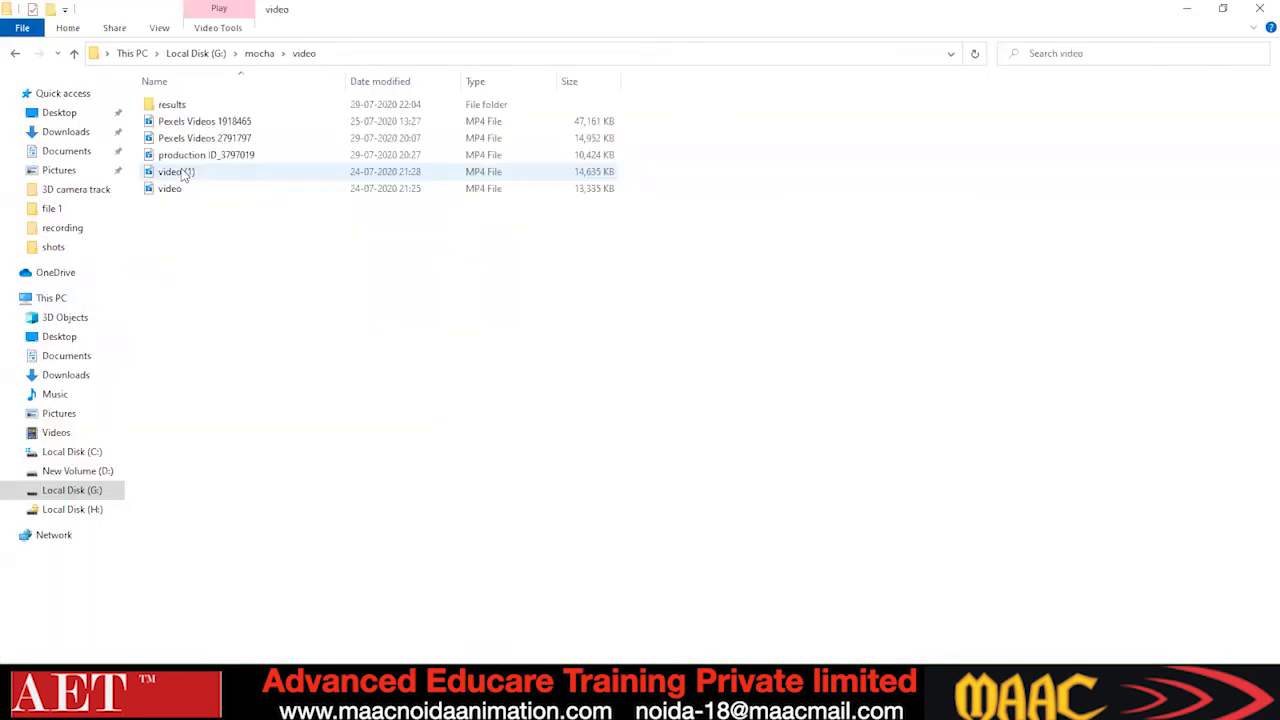
left_click(194, 176)
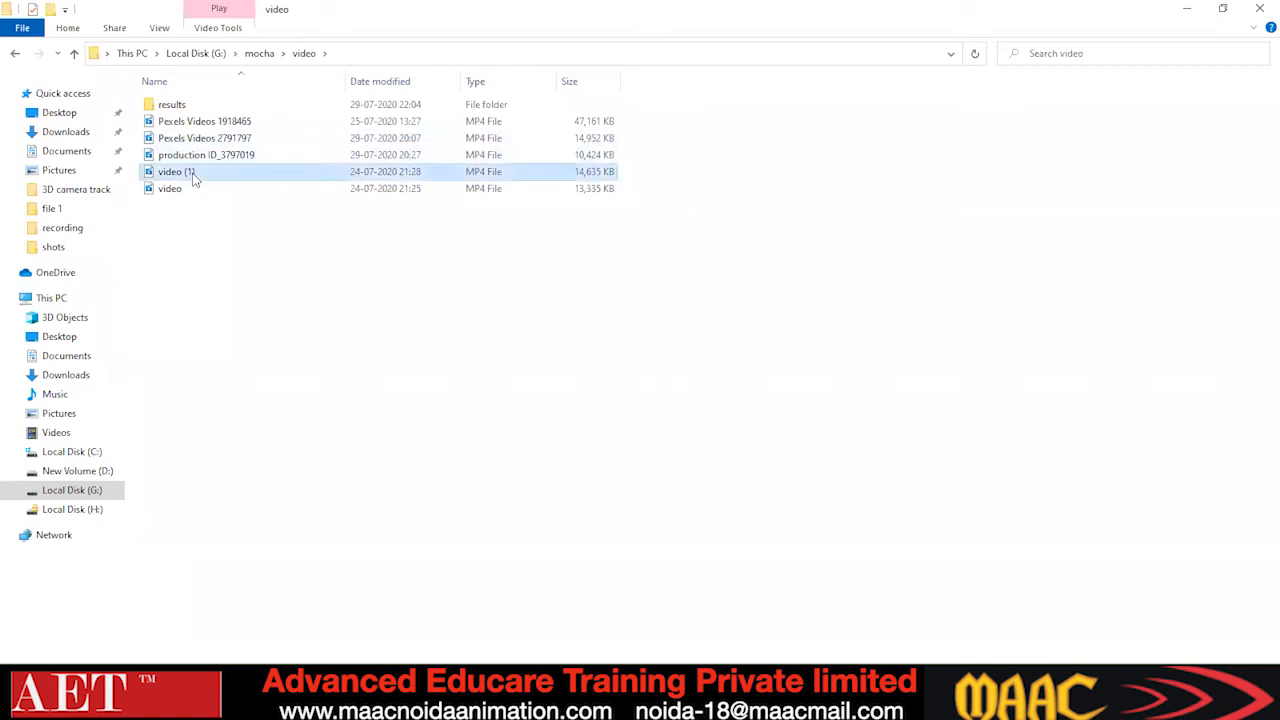
double_click(194, 176)
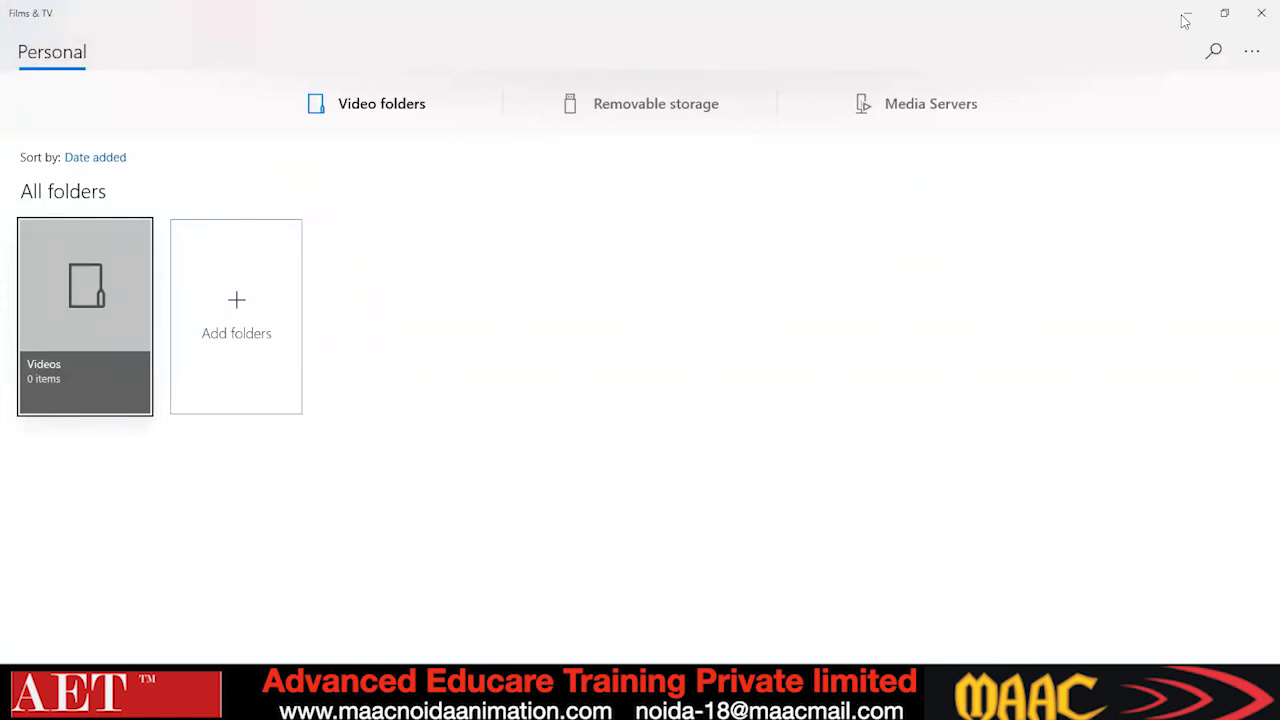
left_click(1186, 15)
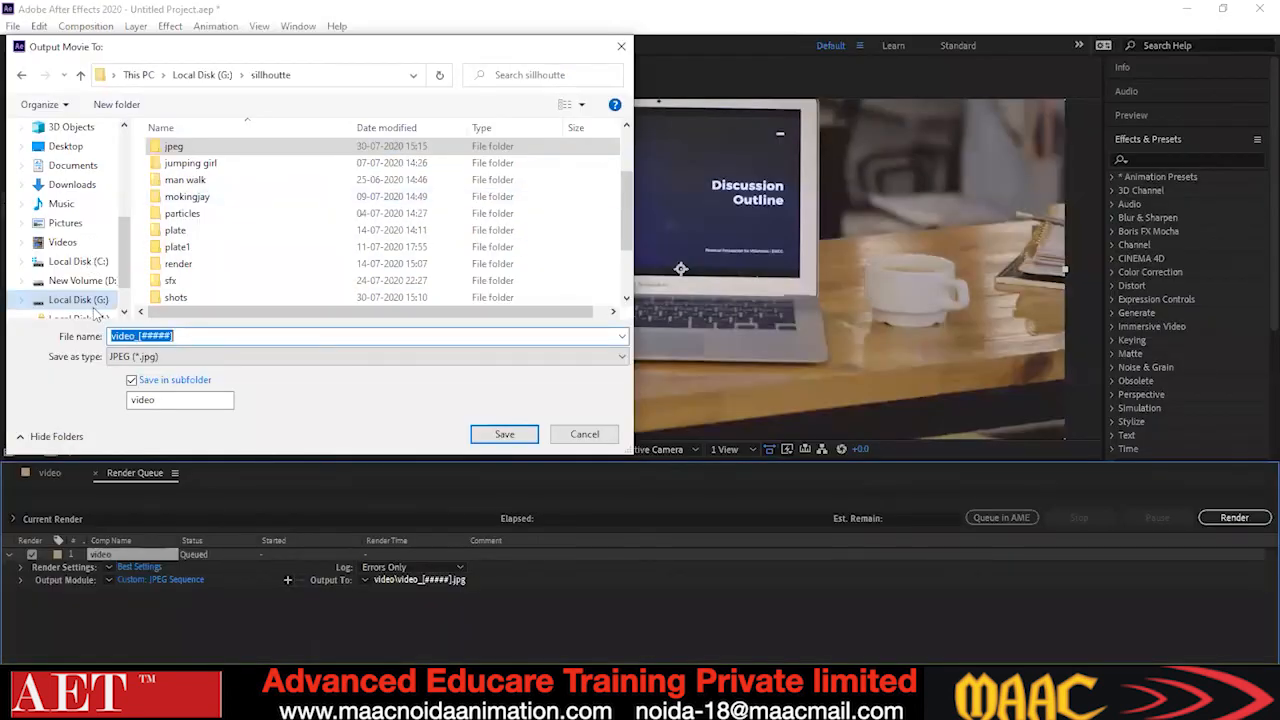
Back in After Effects, shorten the output file name to video_ and save the output location in the sillhoutte folder.
left_click_drag(177, 336, 138, 336)
key("BackSpace")
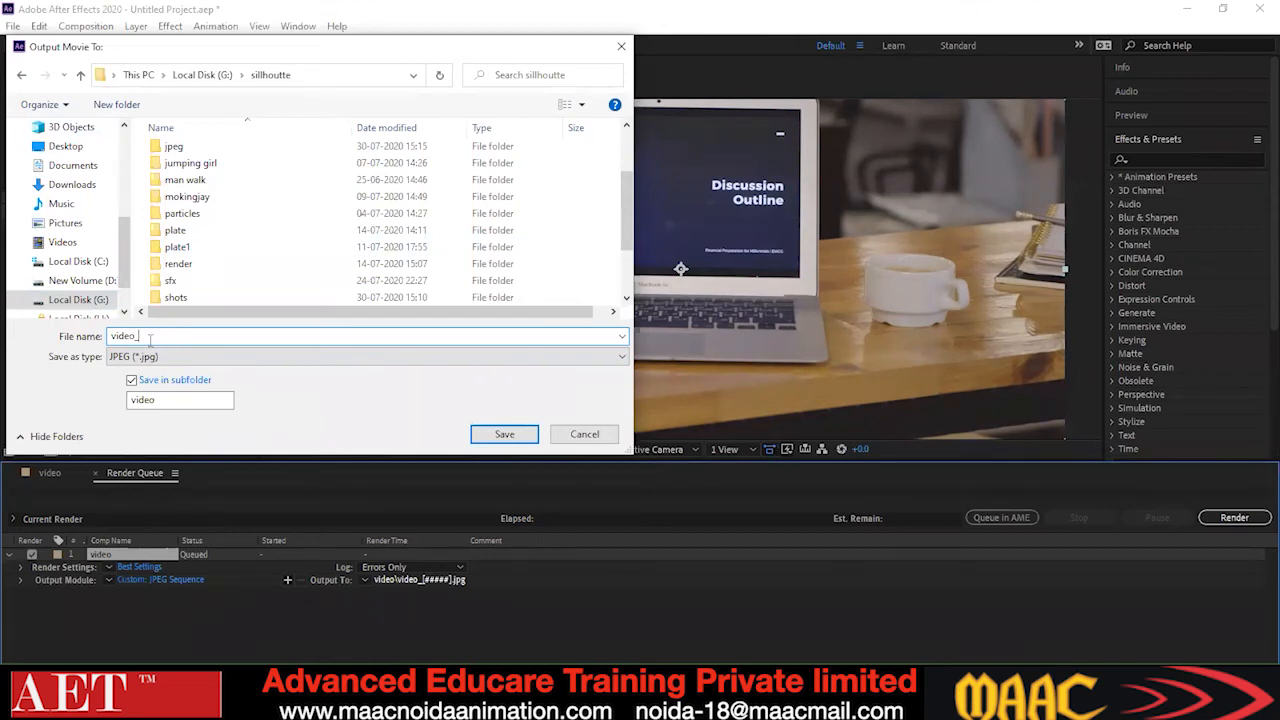
left_click(530, 440)
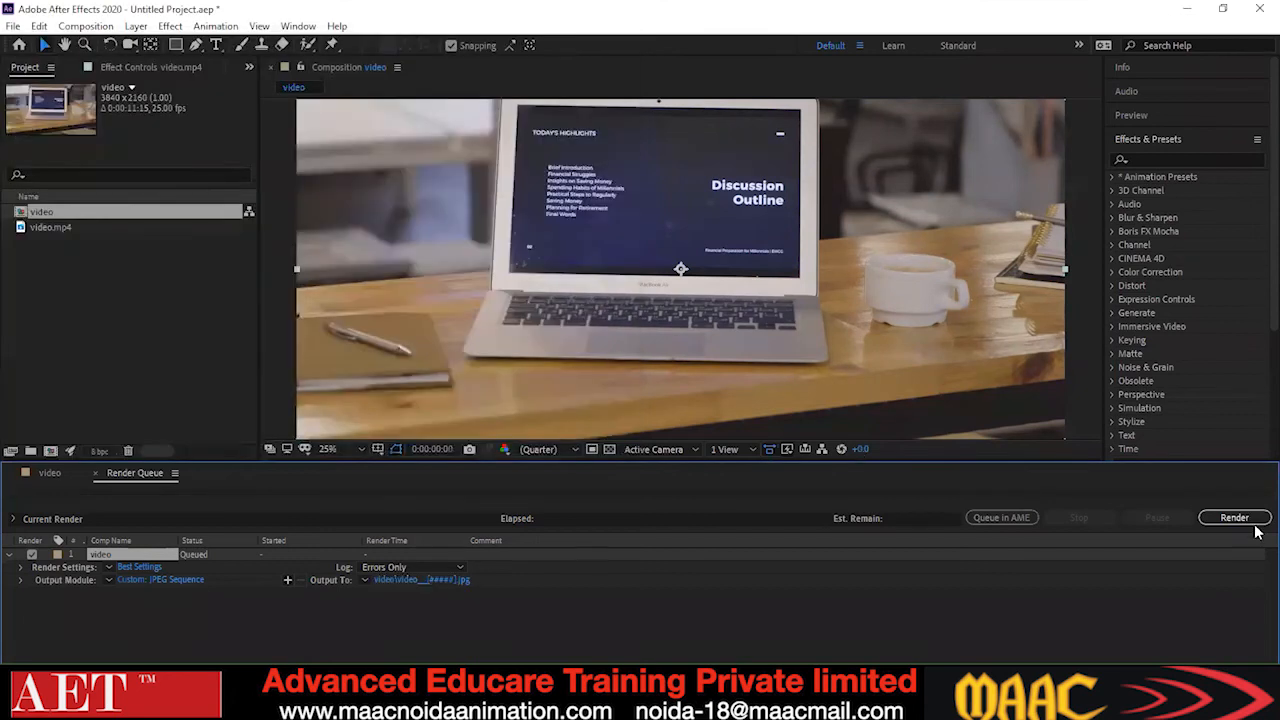
Start rendering the queued video composition, and in File Explorer open the jpeg folder inside sillhoutte on drive G.
left_click(1230, 519)
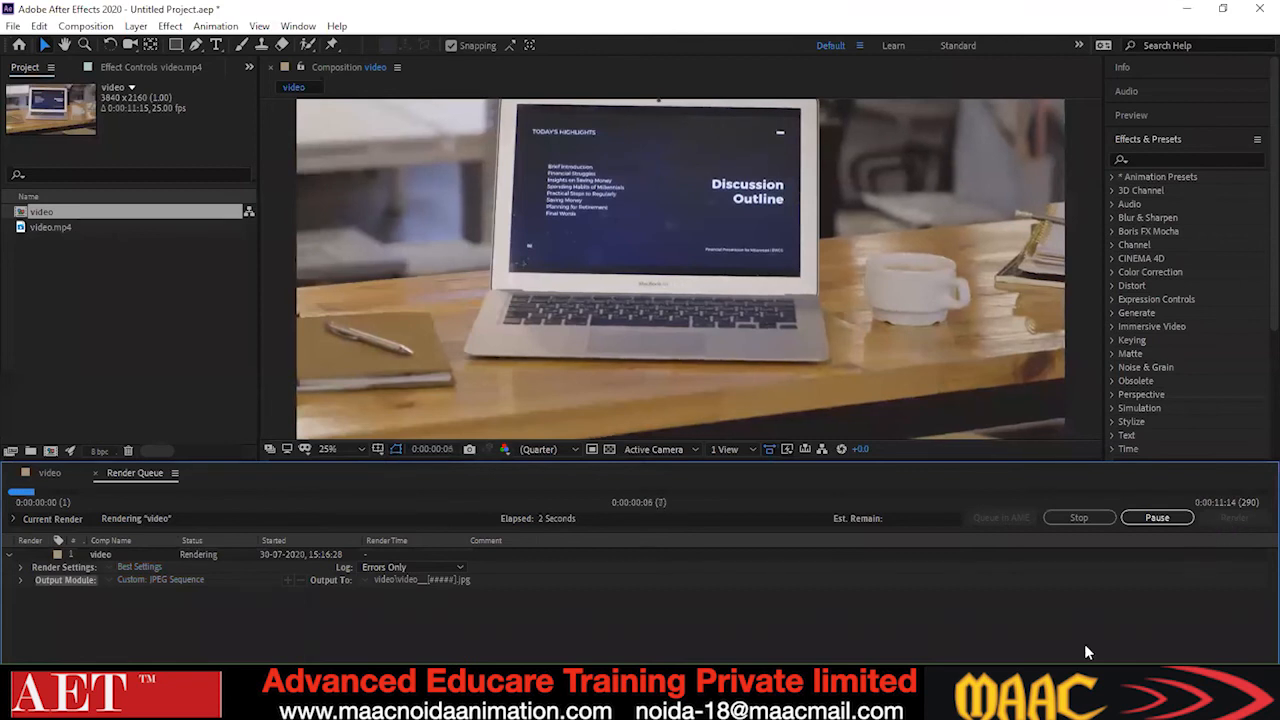
left_click(500, 704)
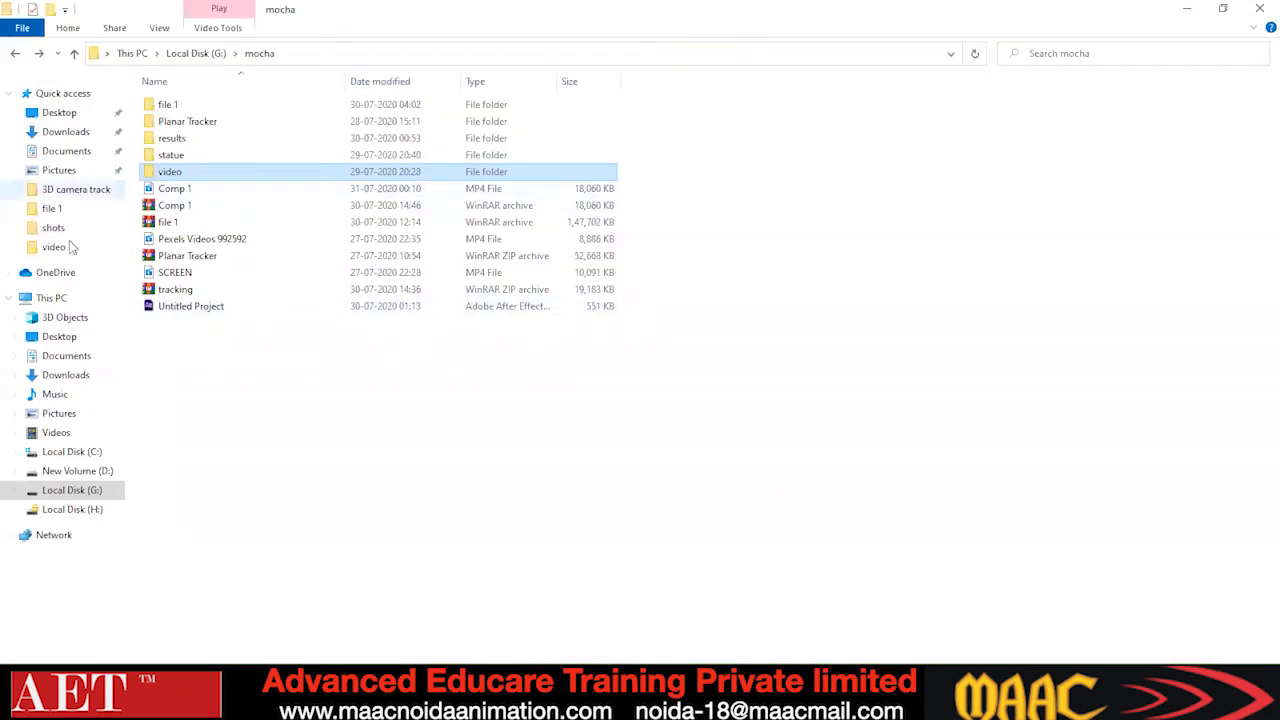
left_click(74, 489)
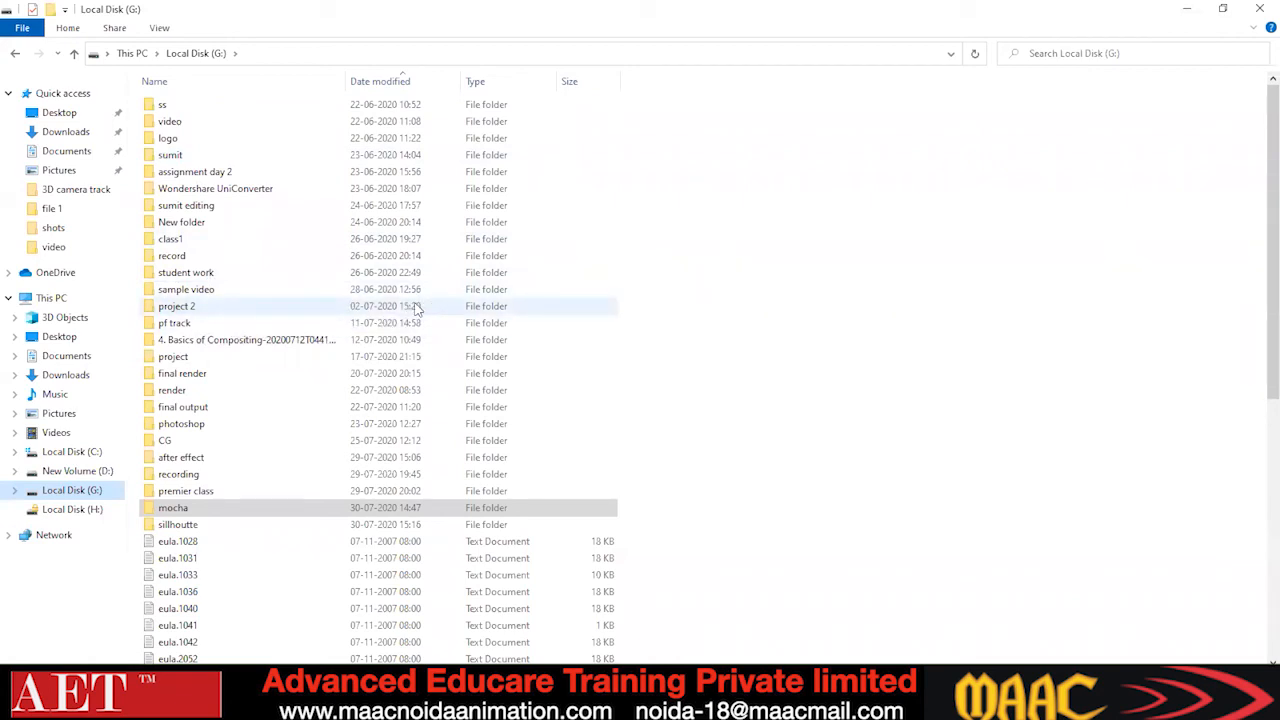
double_click(162, 524)
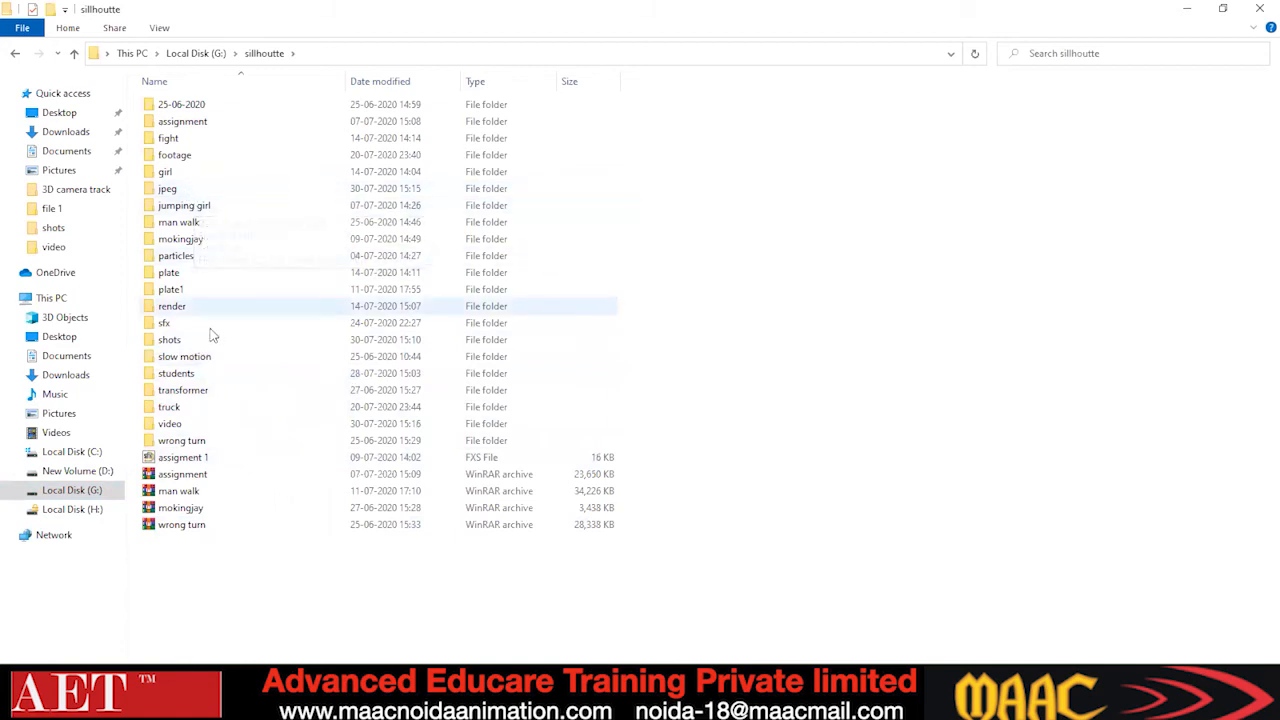
left_click(177, 193)
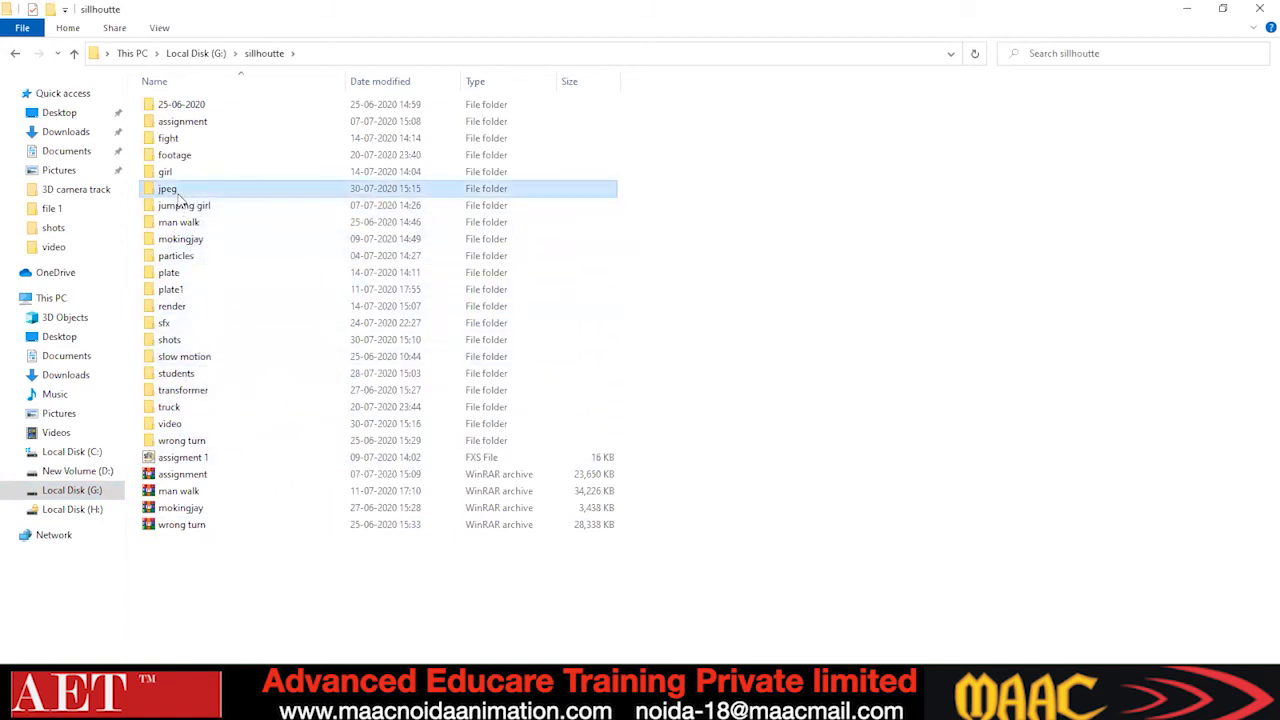
double_click(178, 197)
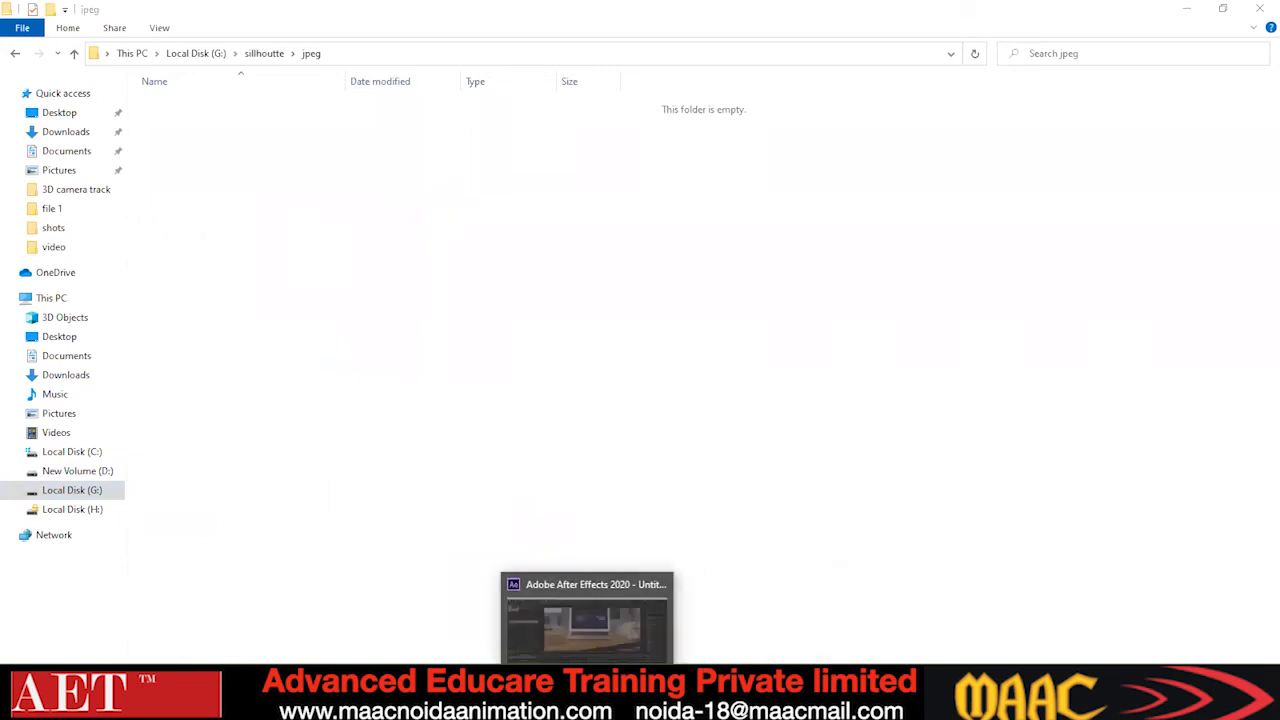
Compare the render progress in After Effects with the jpeg folder in File Explorer, and stop the render.
left_click(598, 705)
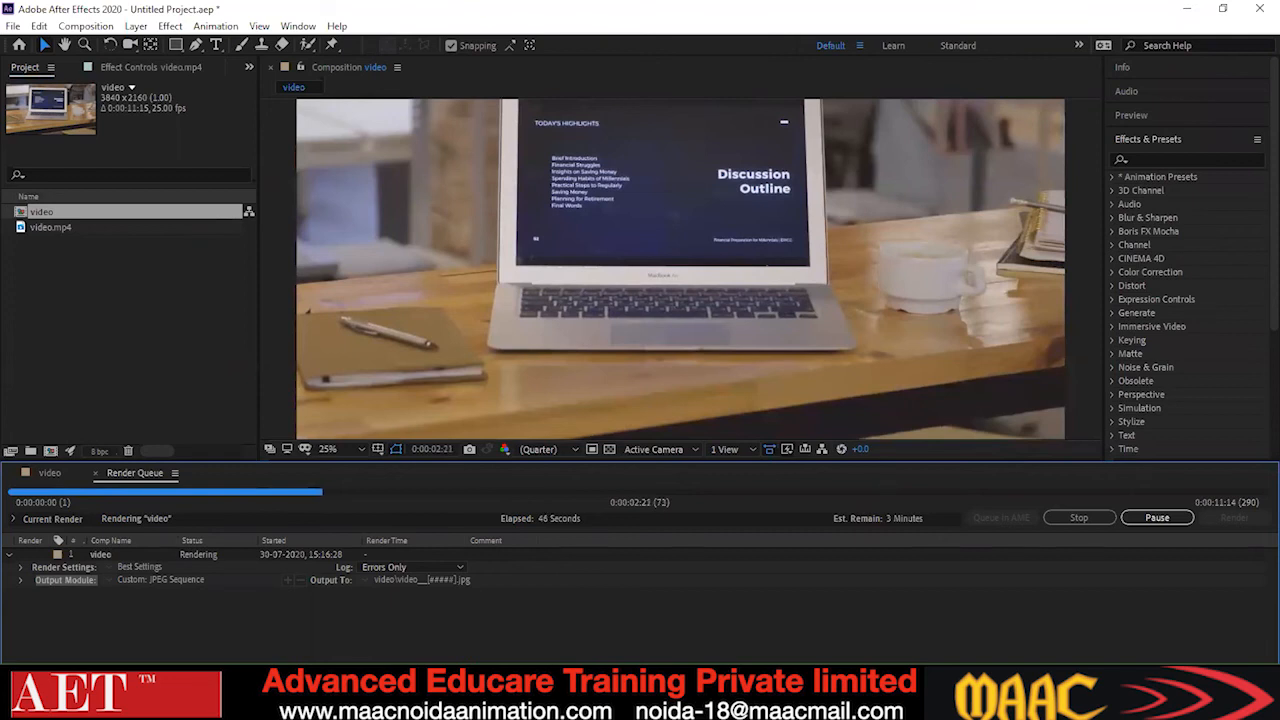
key("alt+Tab")
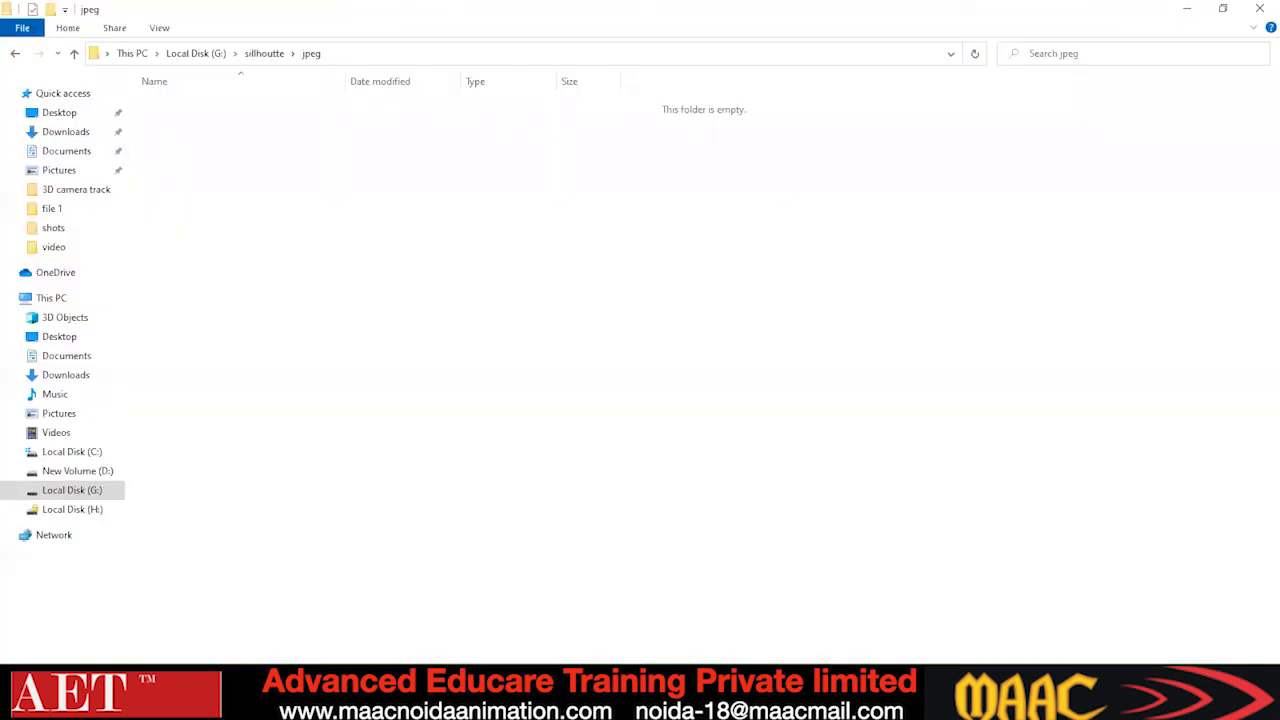
key("alt+Tab")
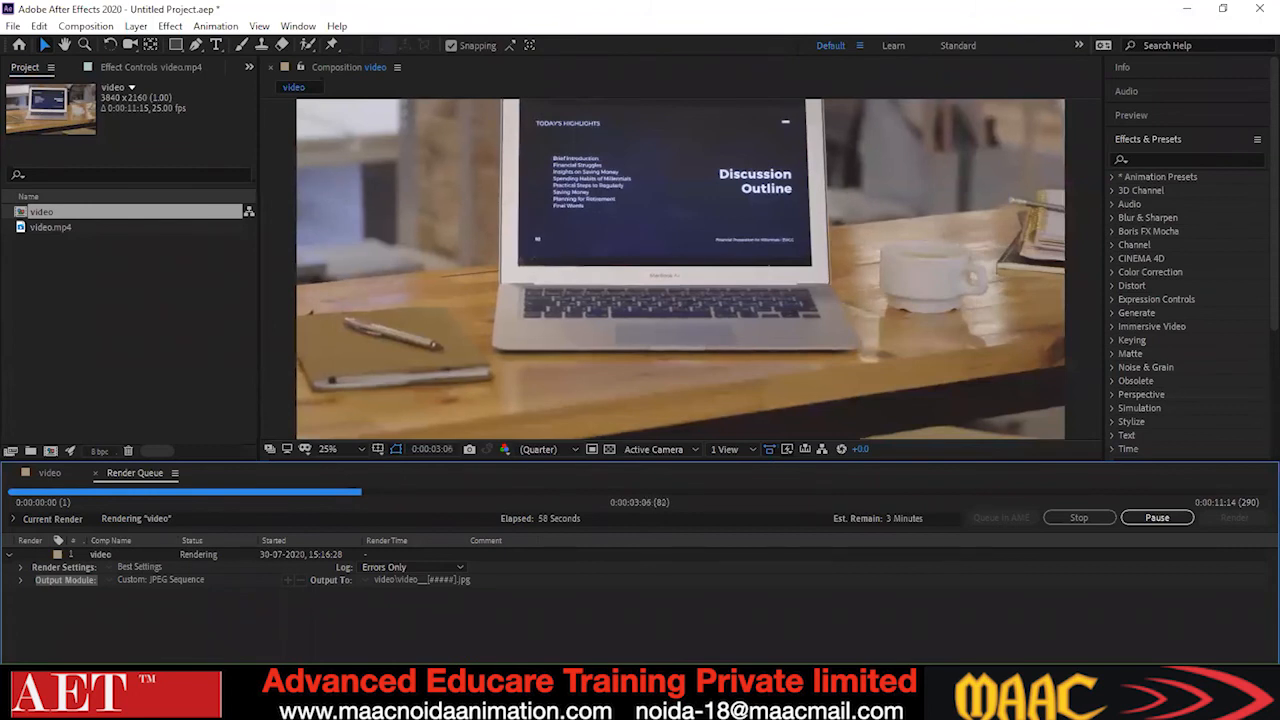
left_click(1094, 518)
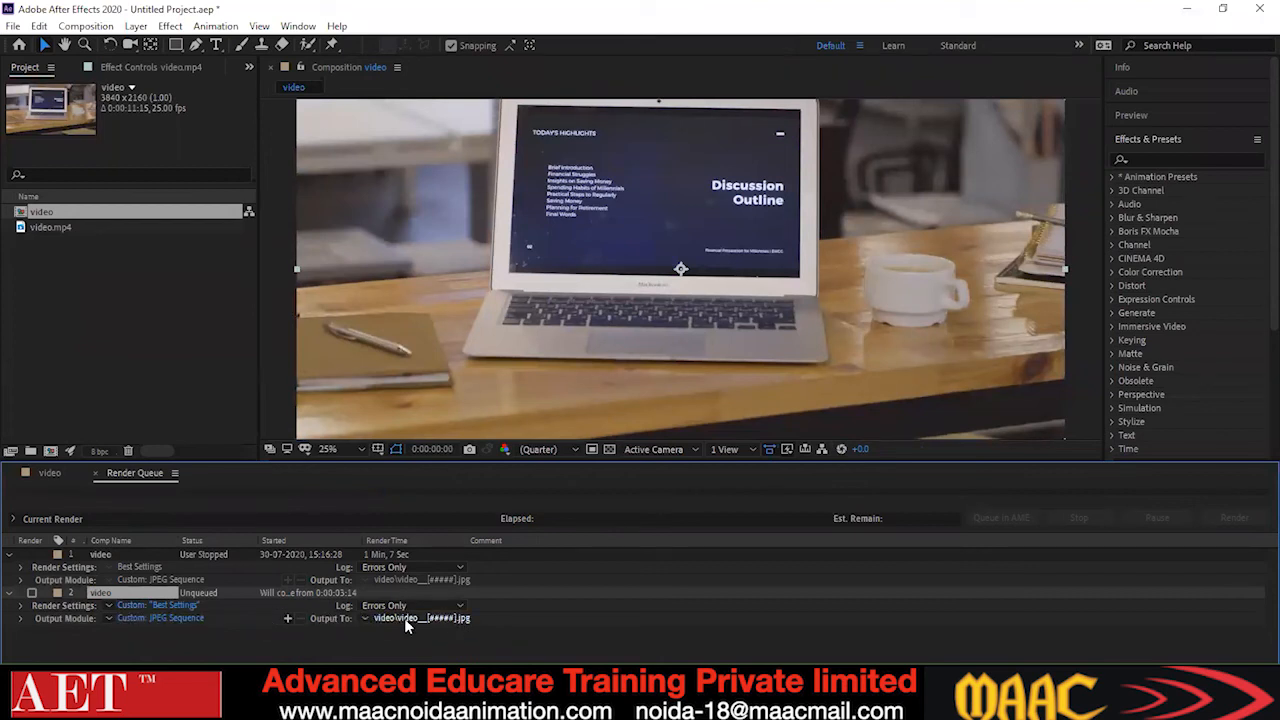
Save the unqueued video item's output in the jpeg folder of sillhoutte, removing the frame-number placeholder from its file name.
left_click(470, 618)
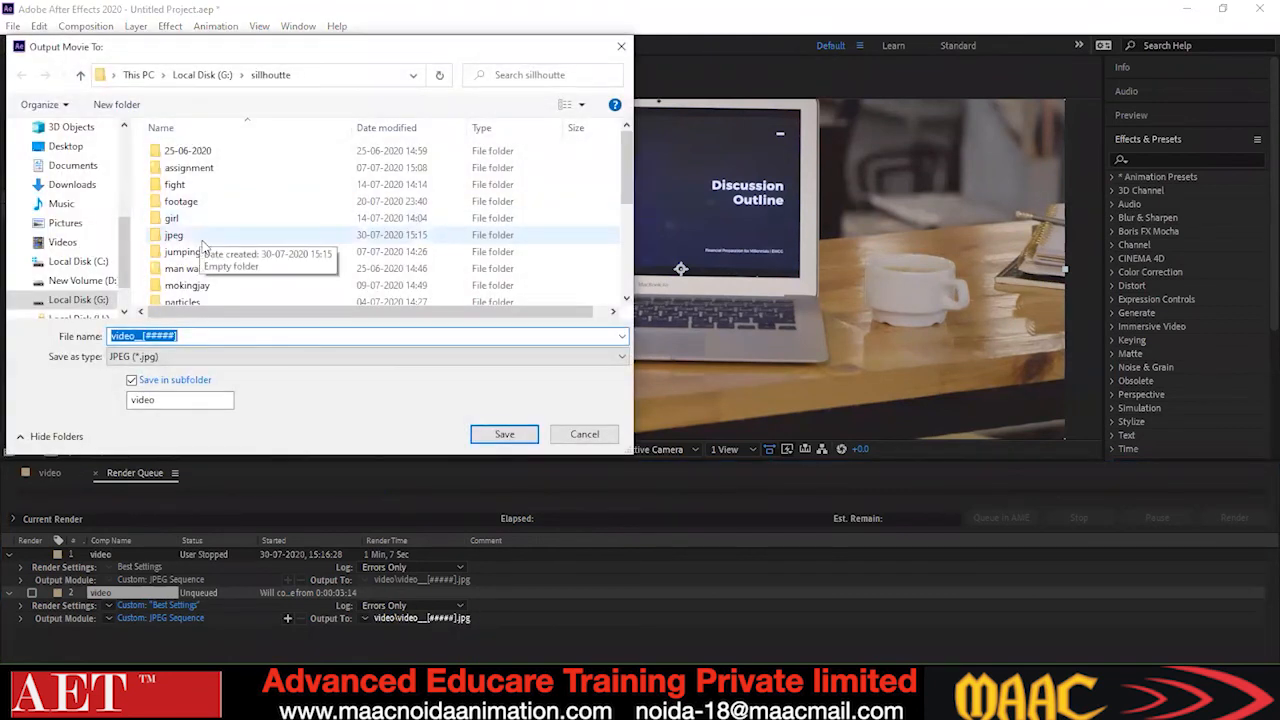
scroll(205, 240, "down", 4)
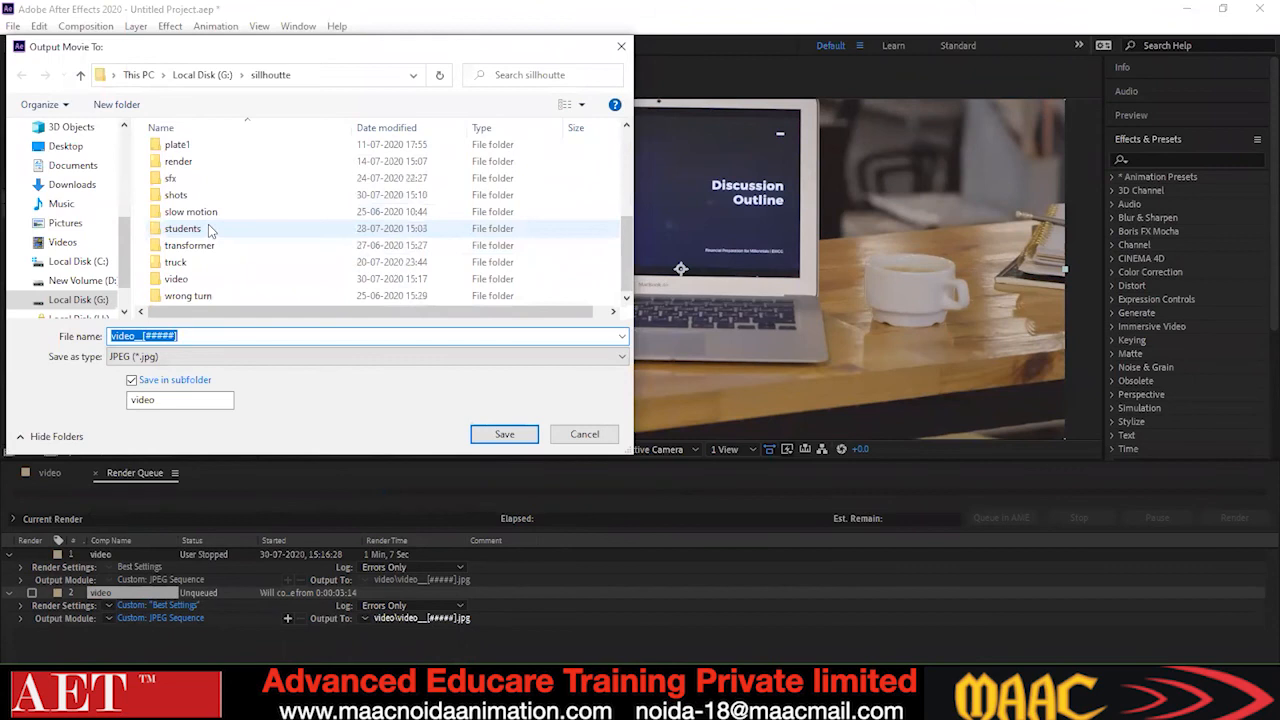
scroll(210, 231, "up", 2)
scroll(208, 230, "up", 2)
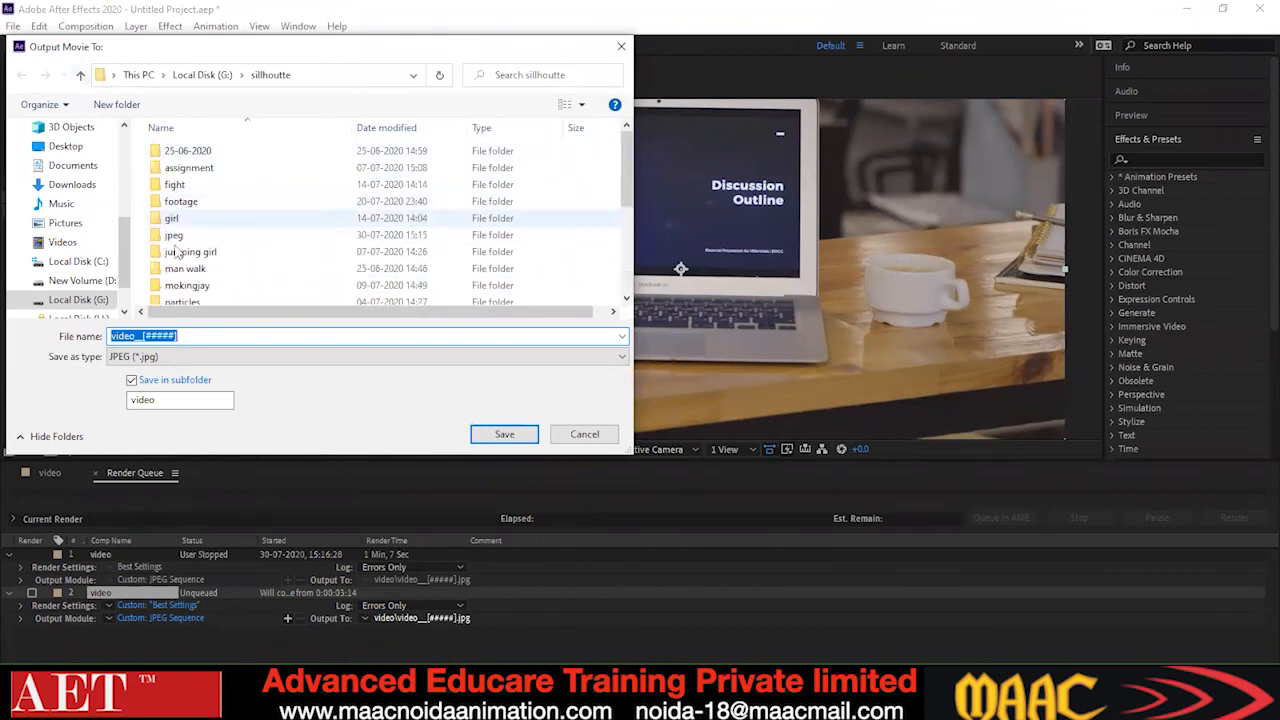
double_click(205, 236)
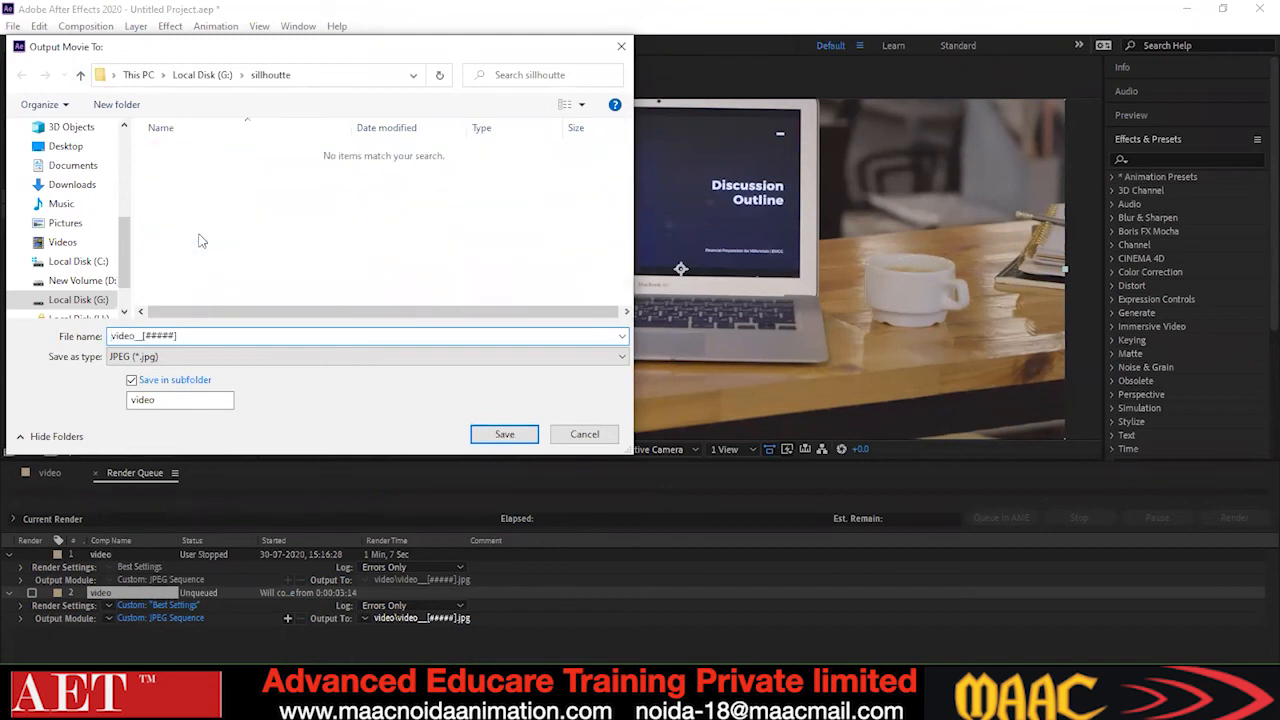
left_click_drag(186, 336, 144, 336)
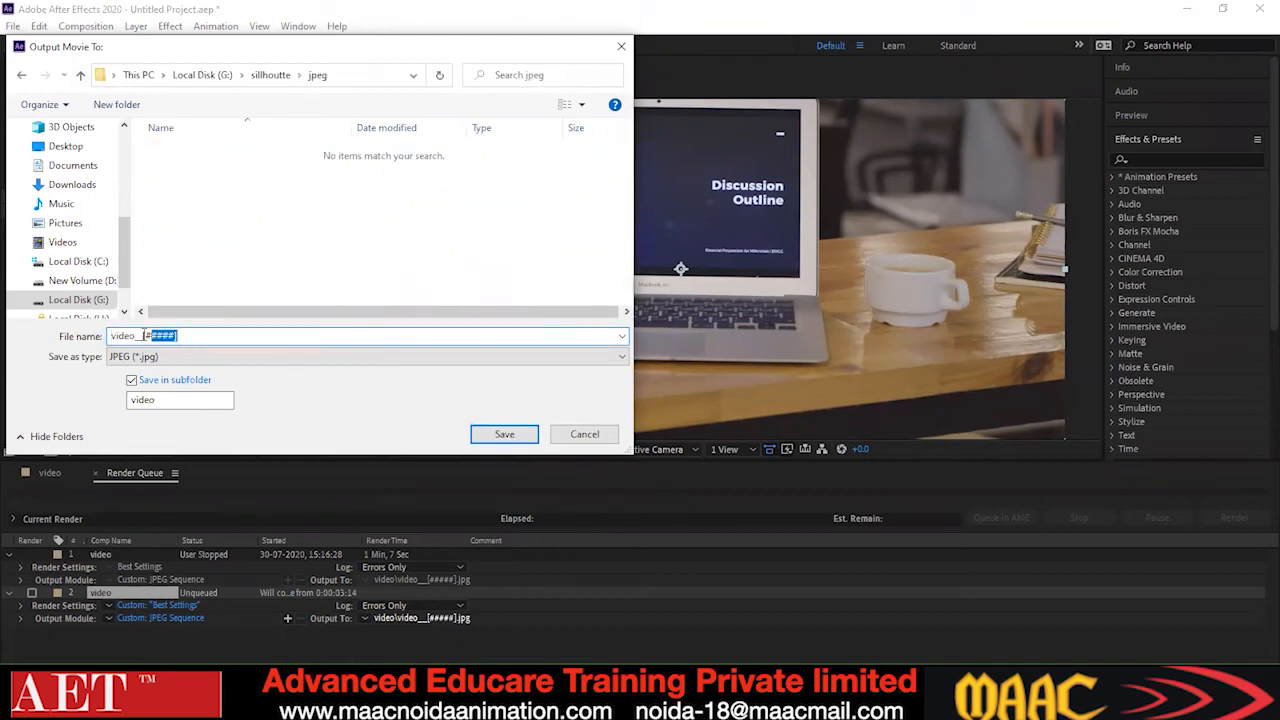
key("BackSpace")
left_click(505, 434)
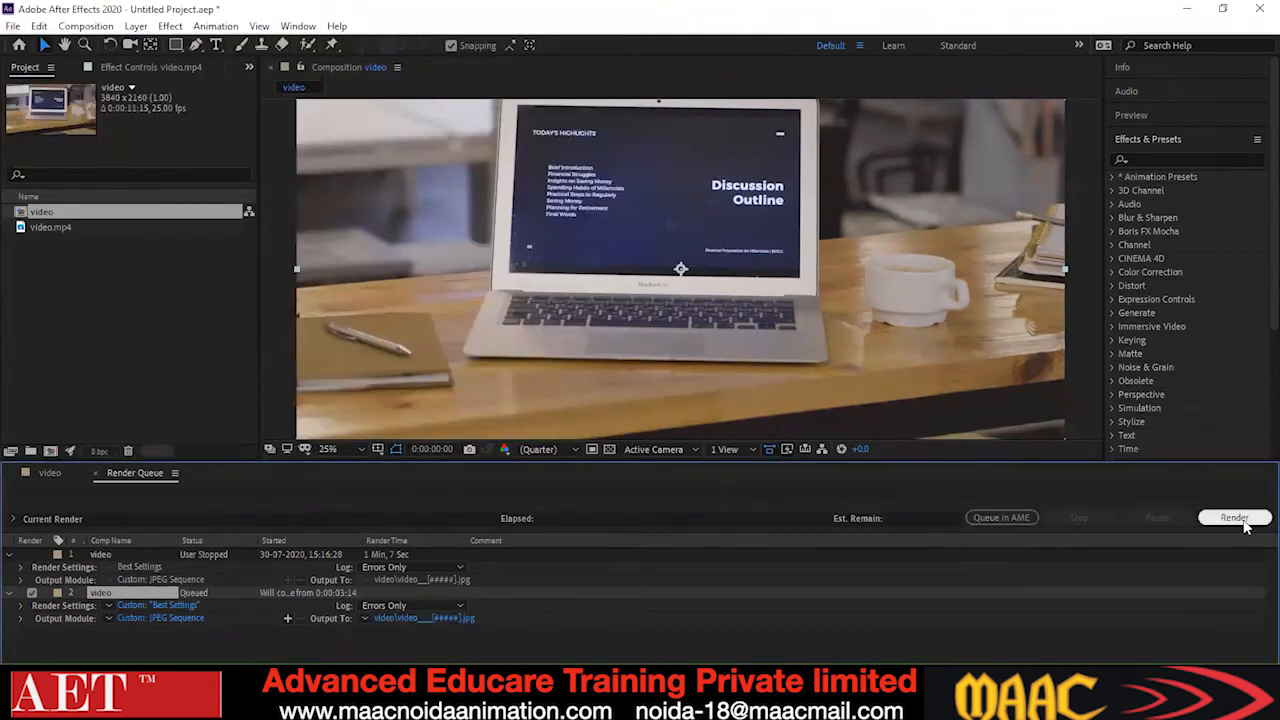
Start the second JPEG sequence render and, in File Explorer, open the video subfolder inside jpeg to view the frames.
left_click(1244, 522)
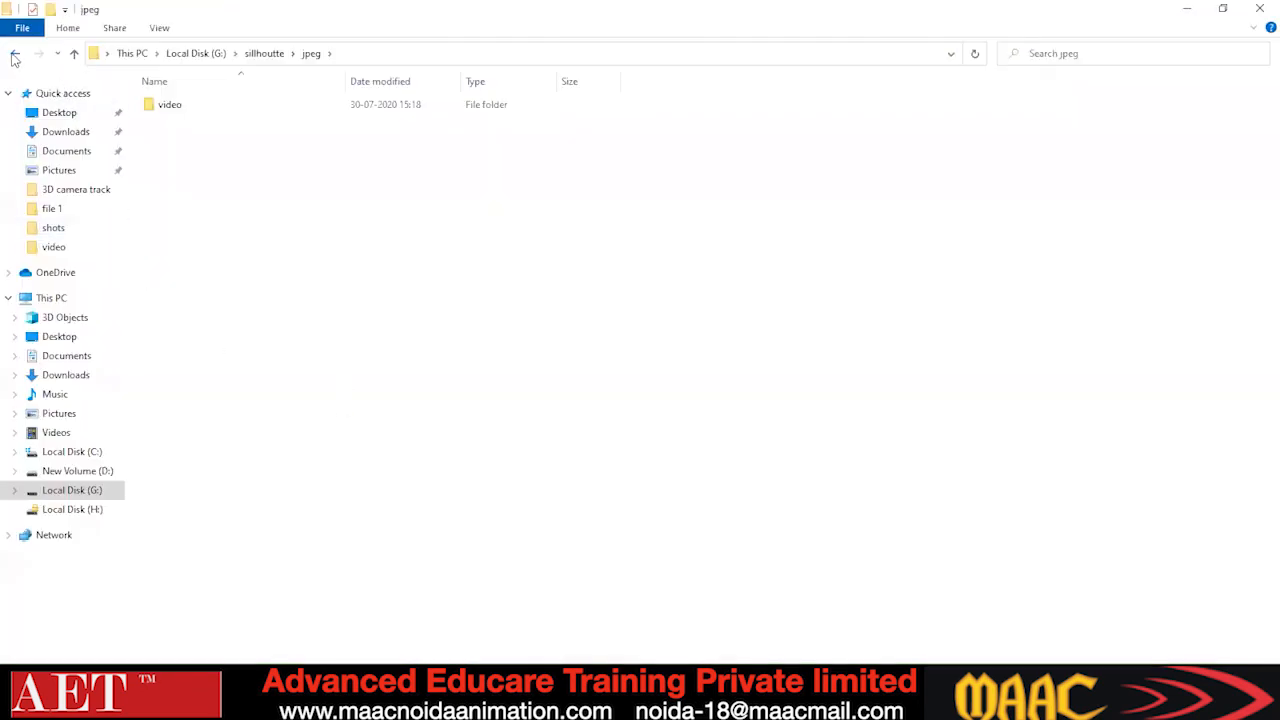
double_click(166, 104)
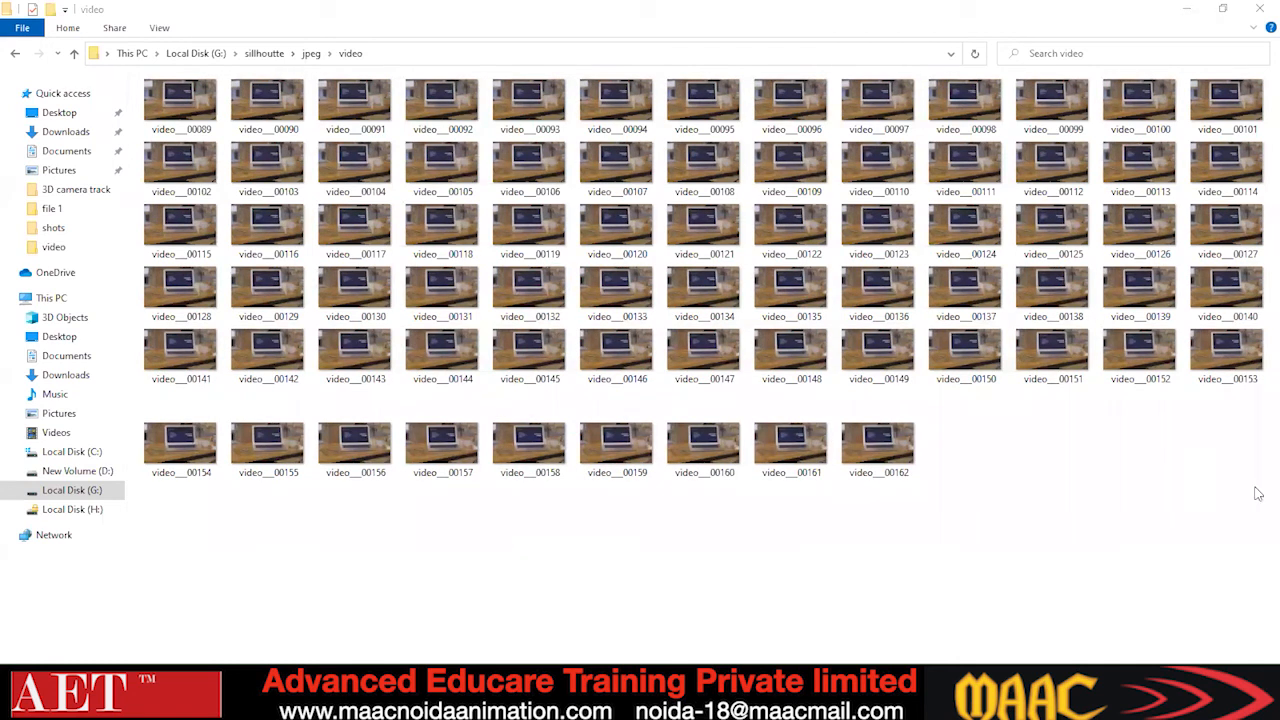
Switch back to After Effects, stop the current render, and close the program without saving the project.
key("alt+Tab")
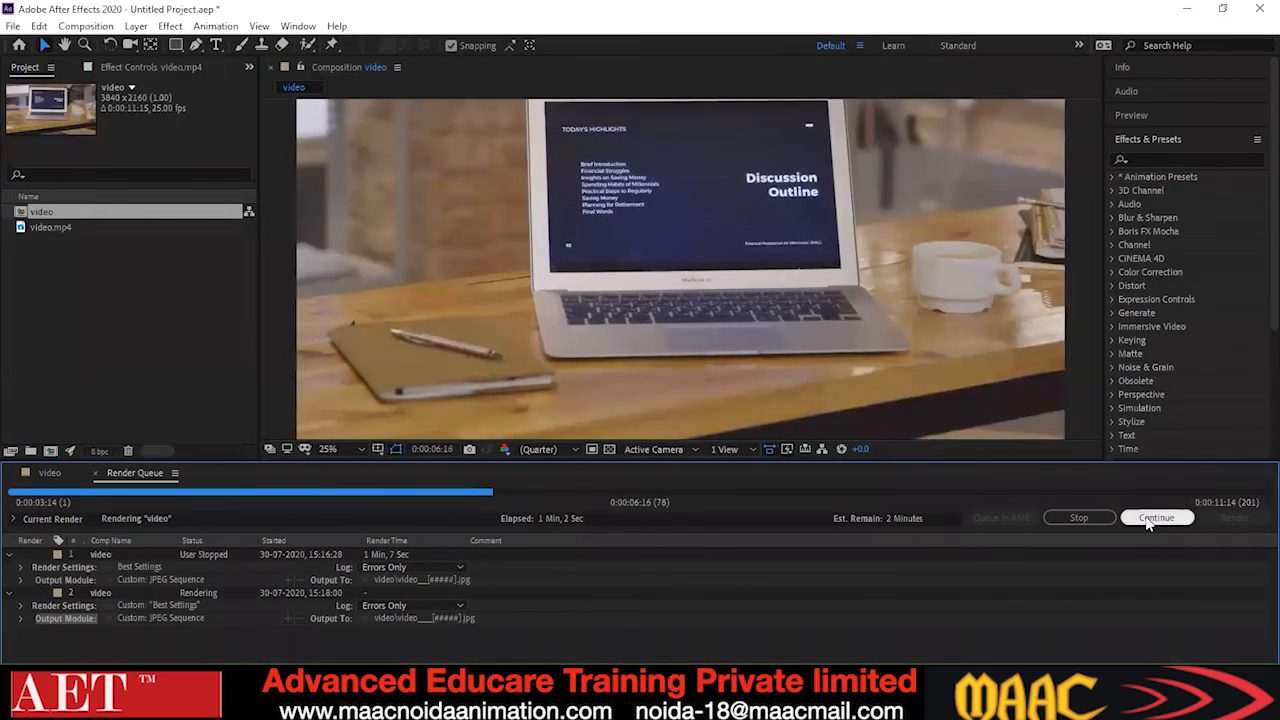
left_click(1153, 518)
left_click(1079, 518)
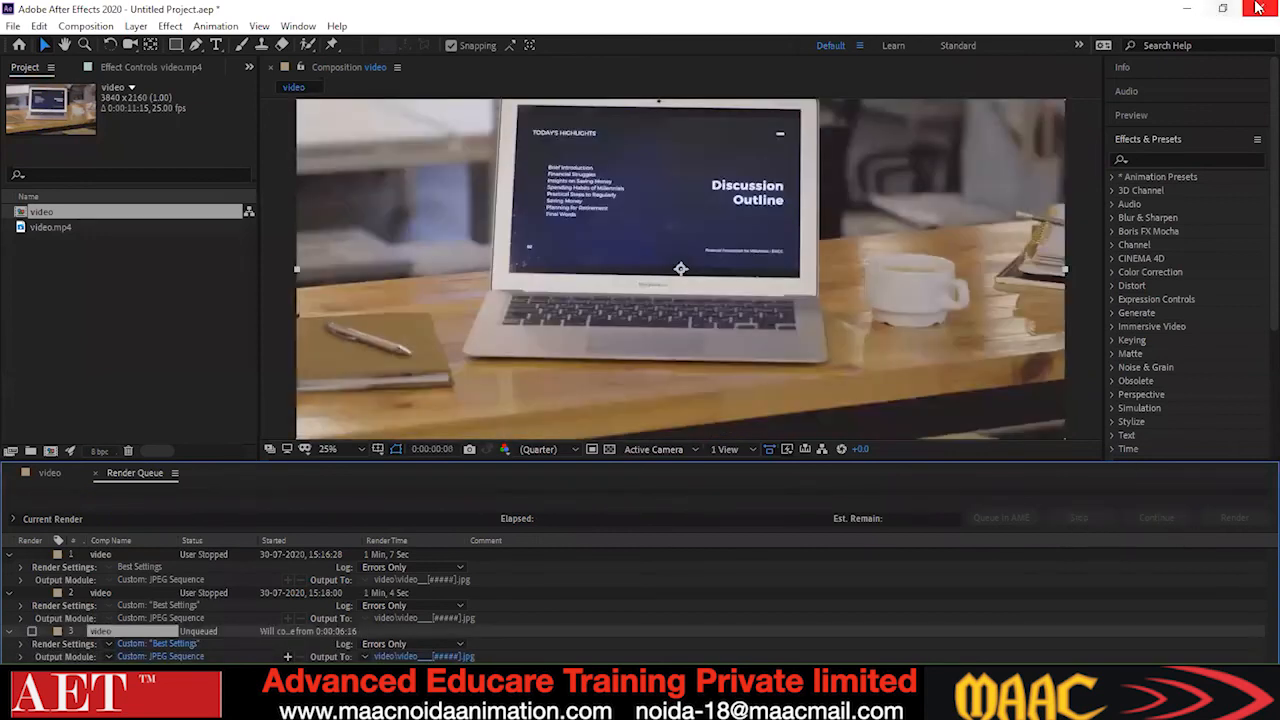
left_click(1258, 8)
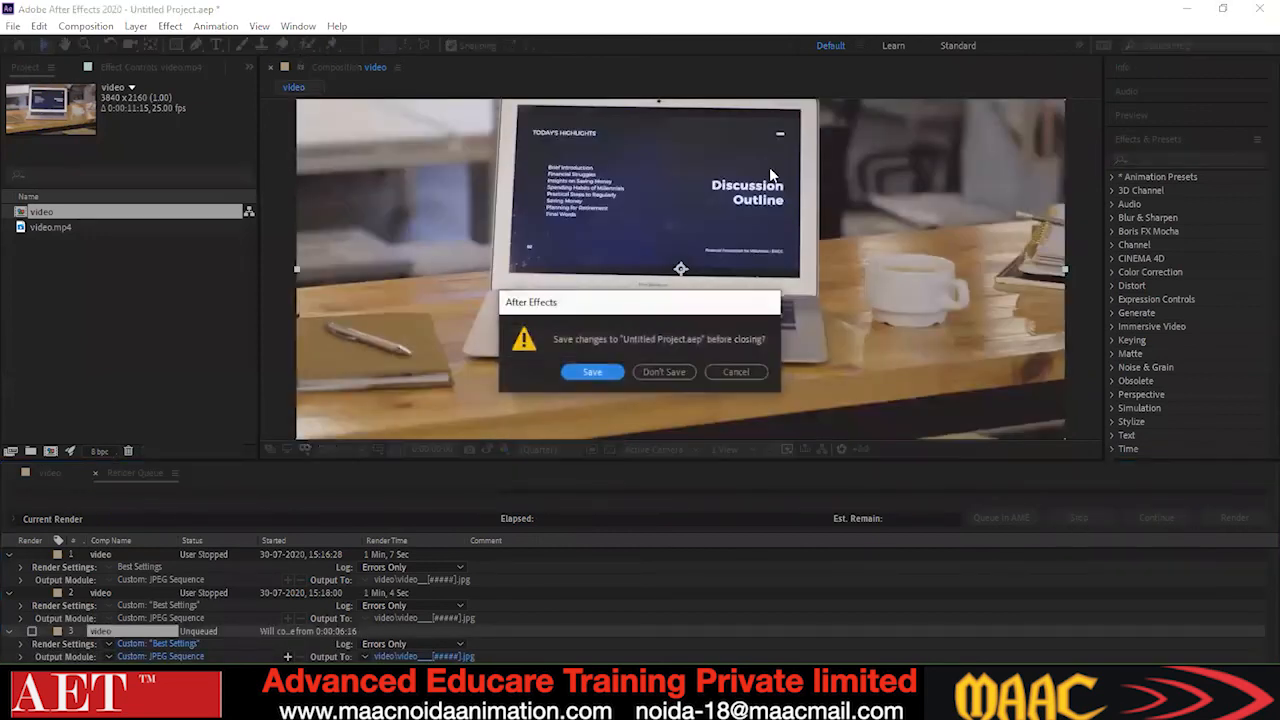
left_click(677, 372)
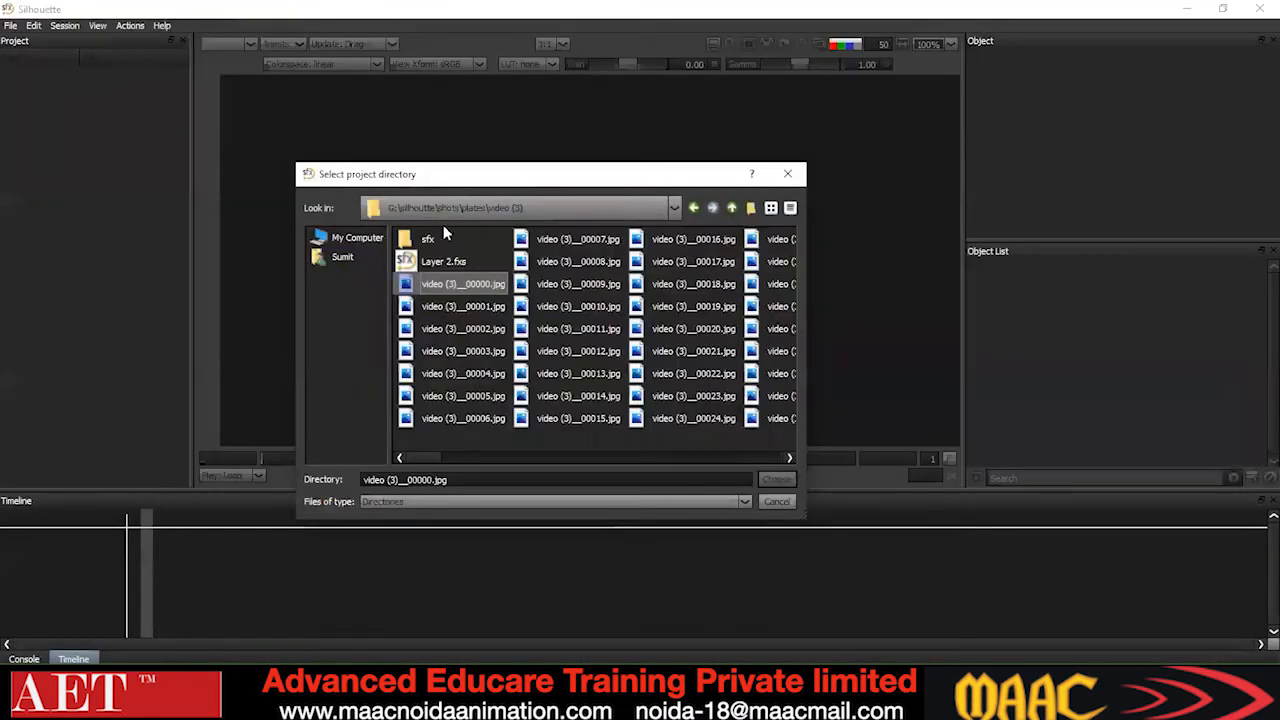
In Silhouette's project directory selection, delete the existing sfx folder from the video (3) directory.
left_click(427, 242)
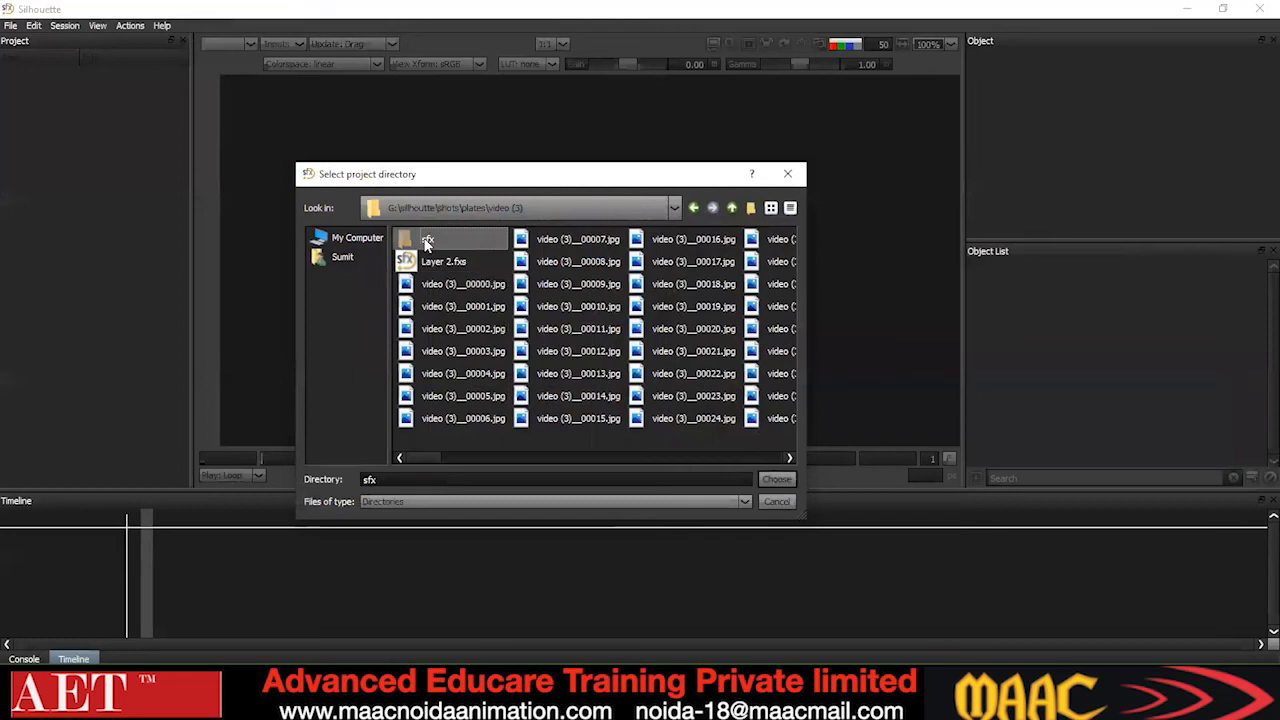
right_click(427, 242)
left_click(455, 263)
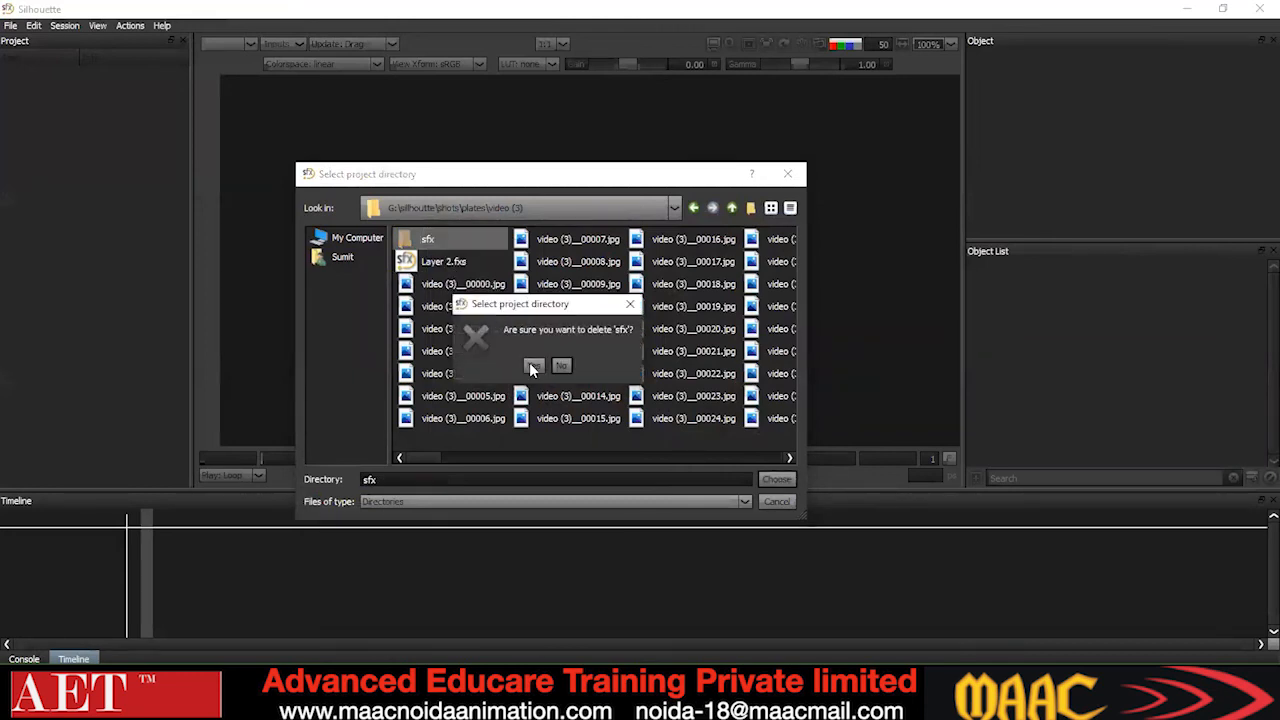
left_click(531, 367)
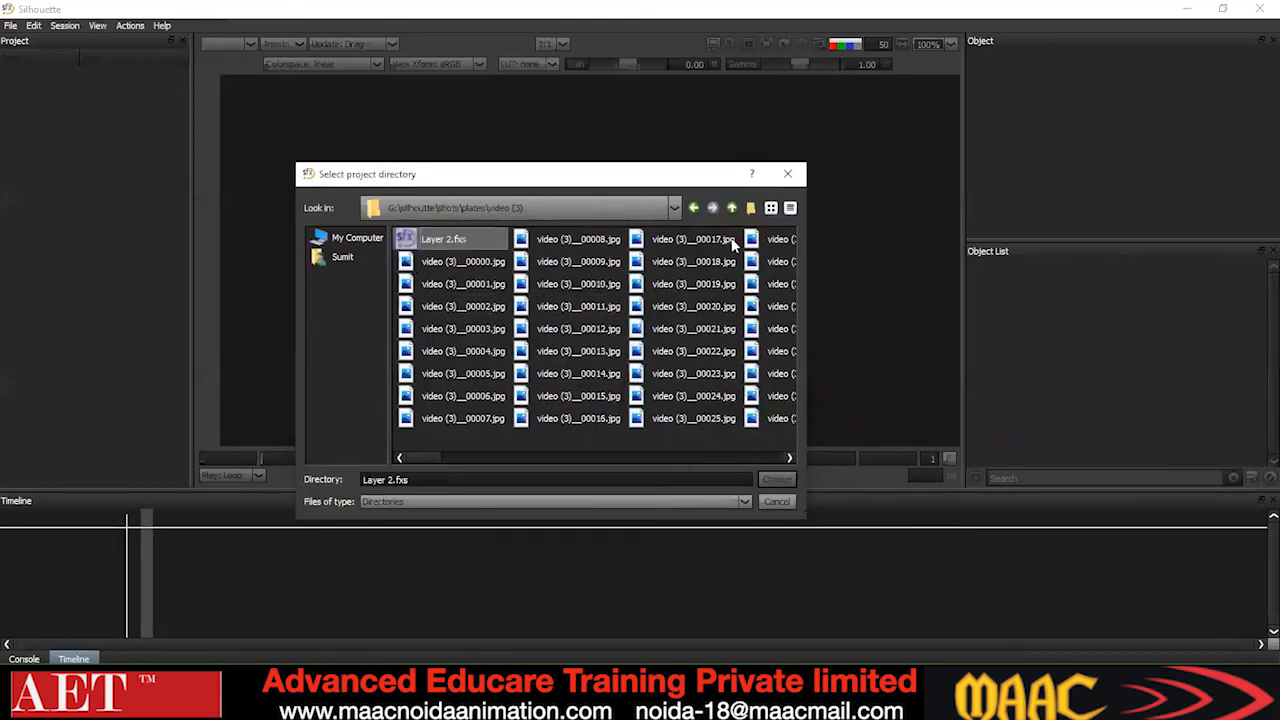
Create a Silhouette project named 001 in a newly made sfx folder within the video (3) directory.
left_click(750, 207)
type("s")
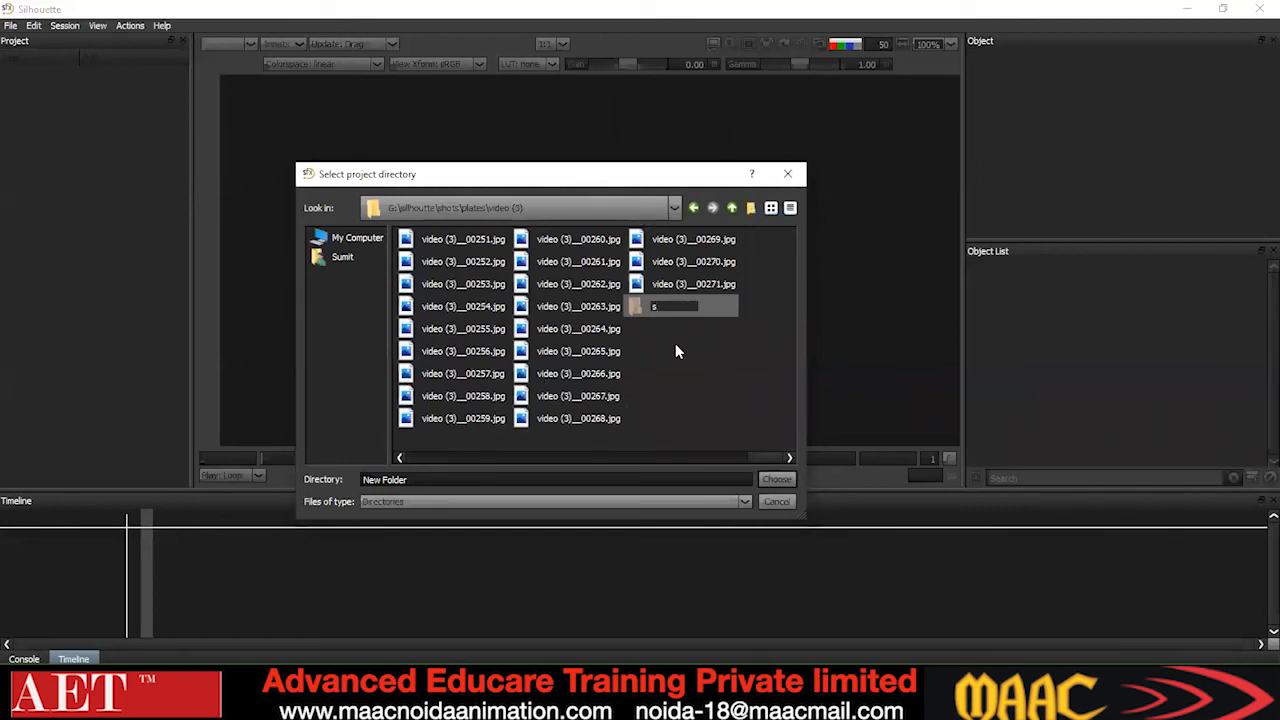
type("fx")
key("Return")
left_click(777, 479)
type("001")
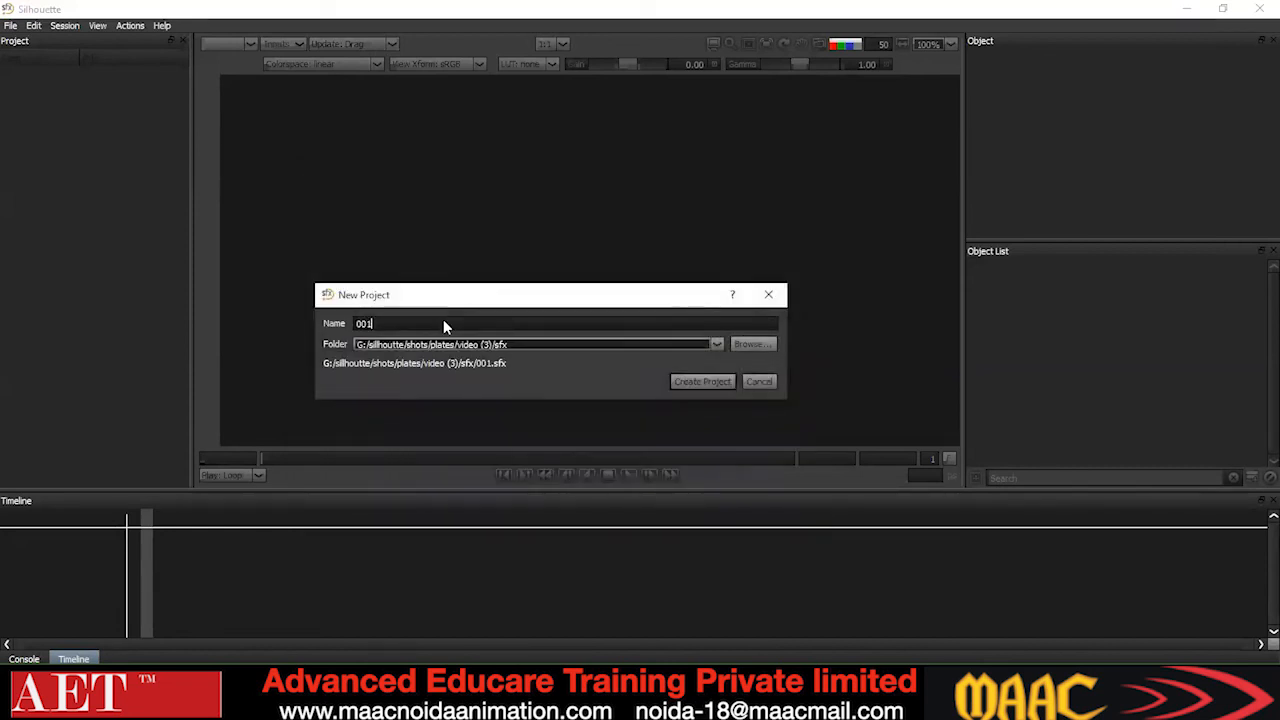
key("Return")
Import the video (3) JPEG sequence starting at frame 00000 and create a new session from it with the default settings.
double_click(102, 132)
left_click(290, 185)
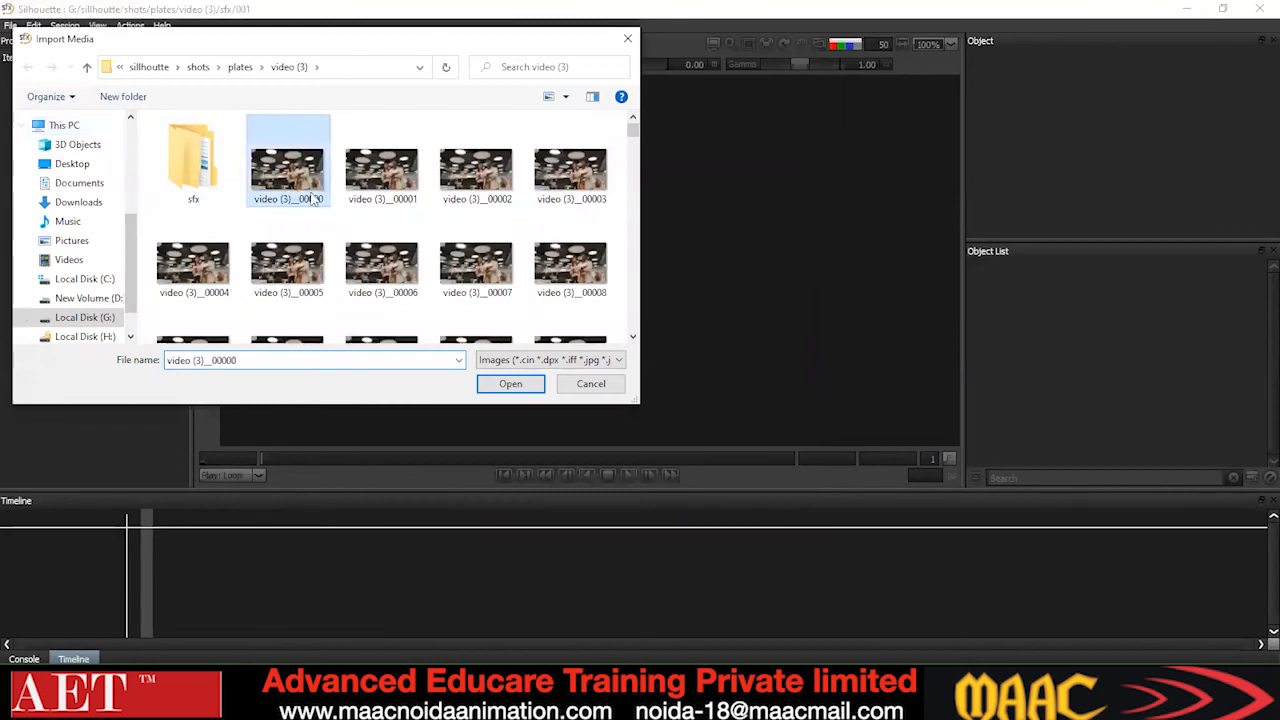
left_click(509, 386)
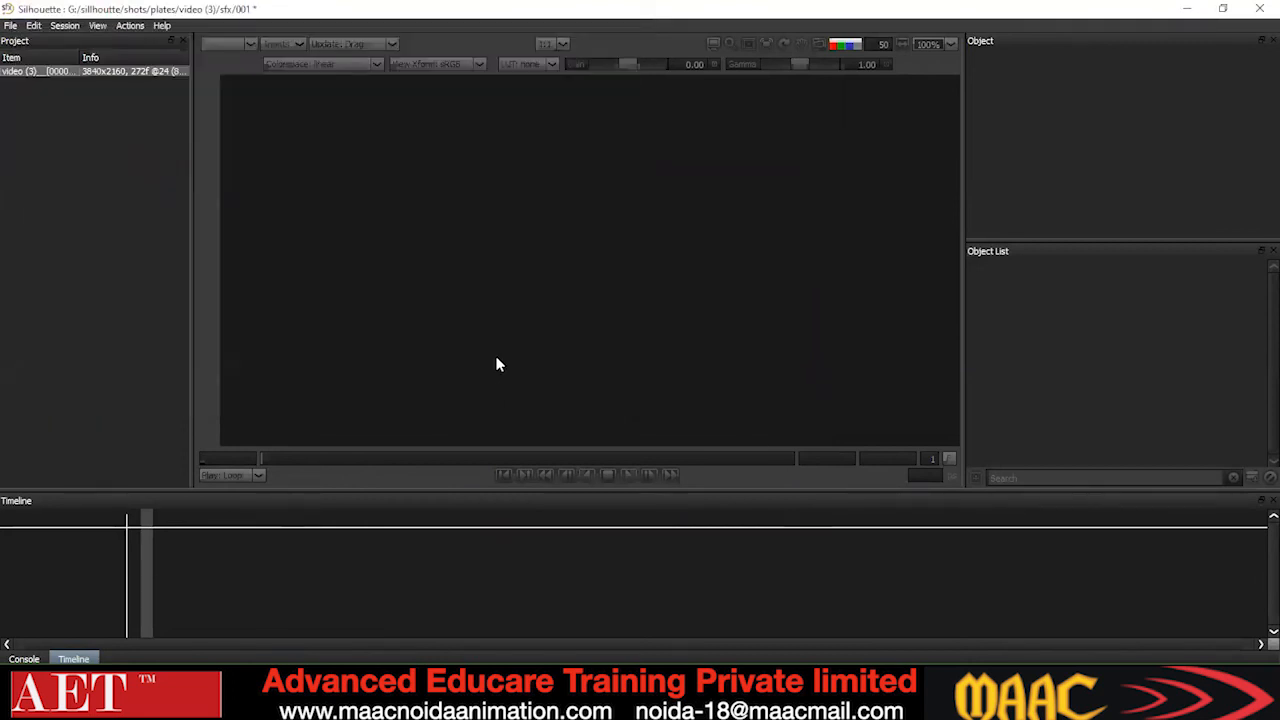
key("ctrl+n")
key("Return")
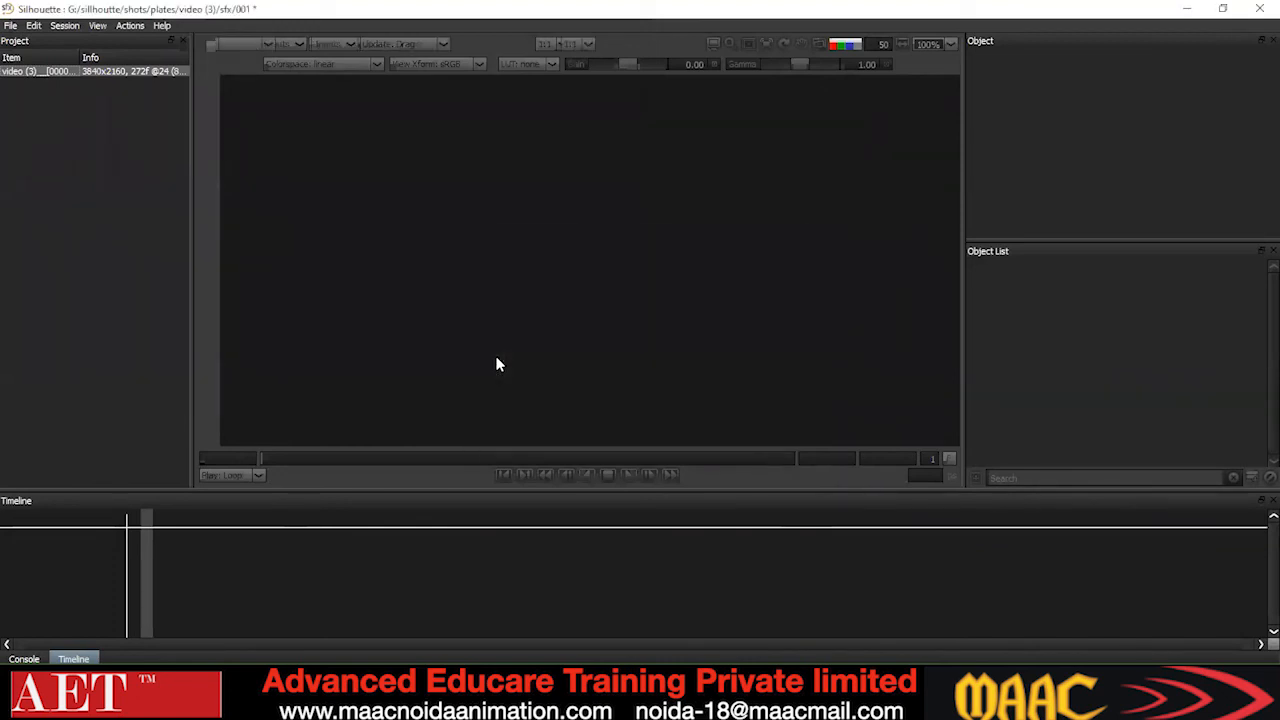
scroll(505, 364, "down", 5)
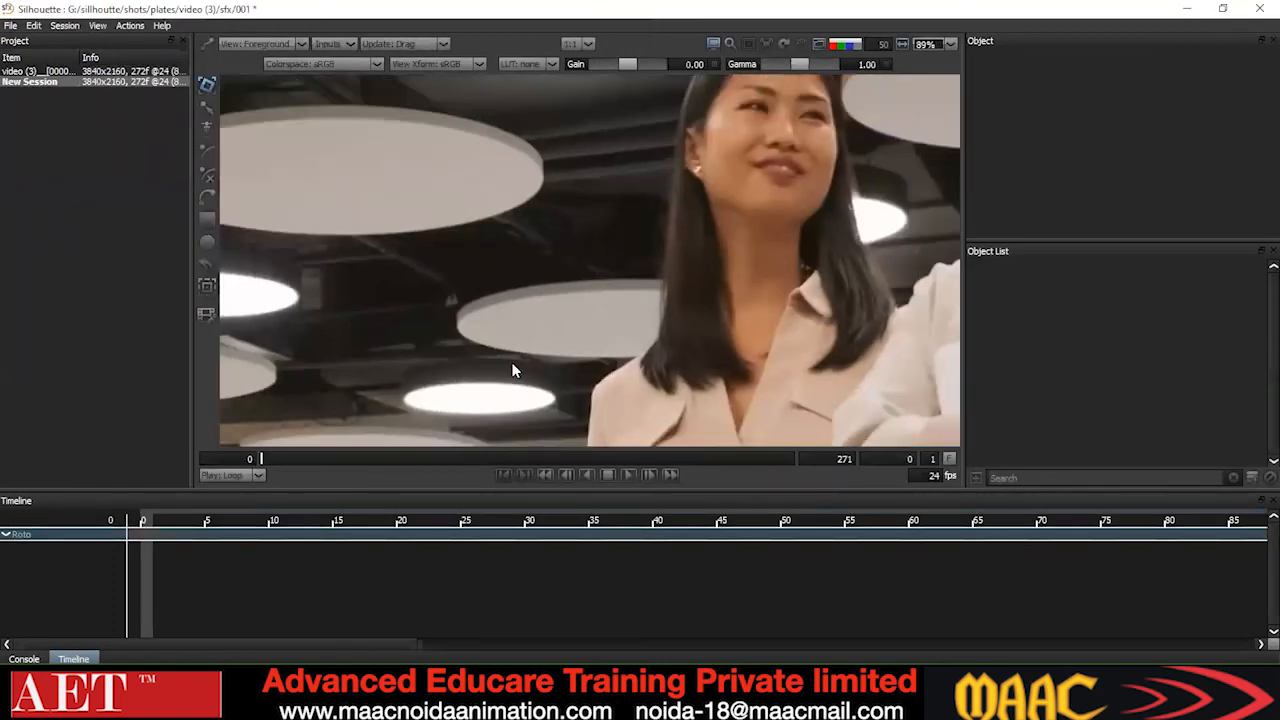
scroll(513, 370, "down", 1)
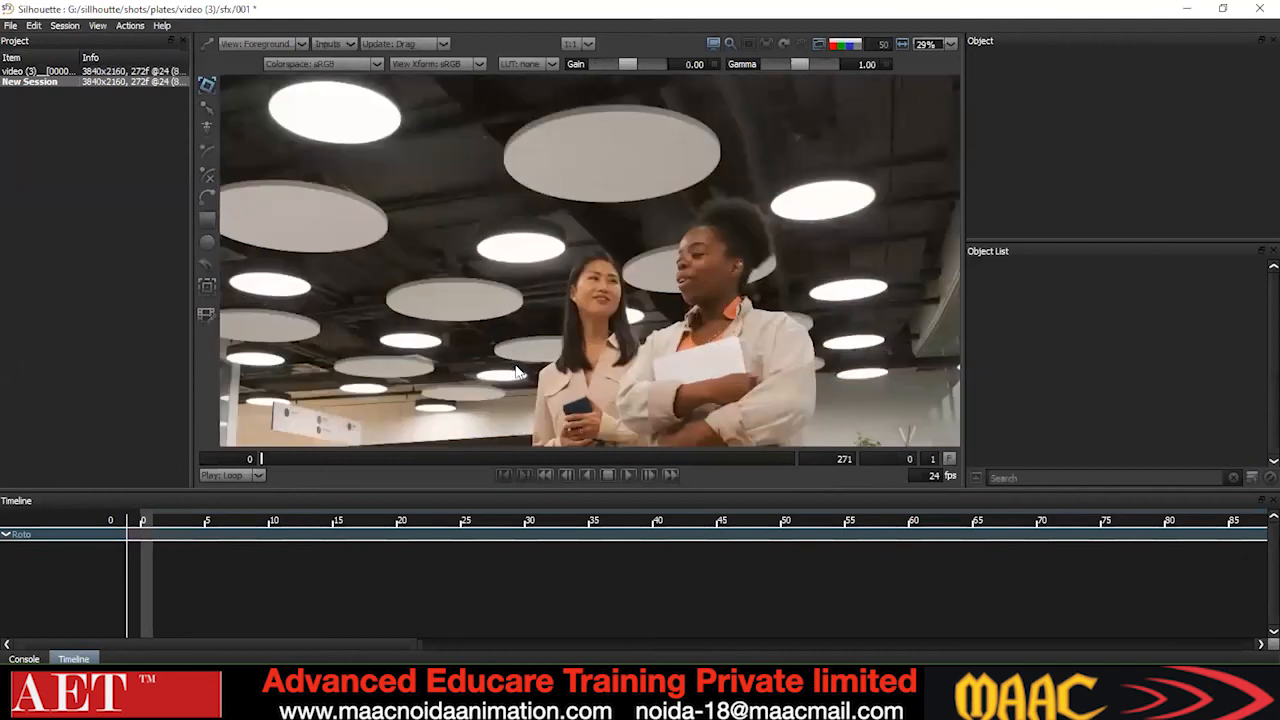
left_click(10, 25)
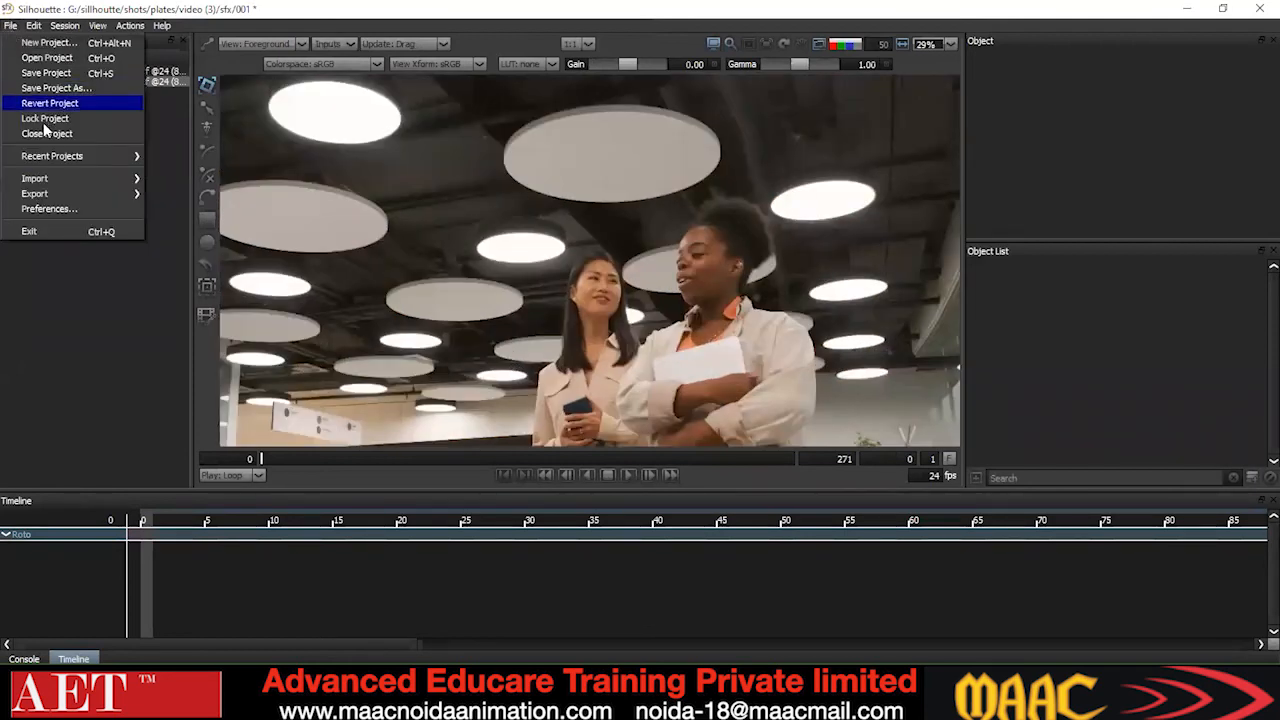
mouse_move(90, 180)
left_click(179, 180)
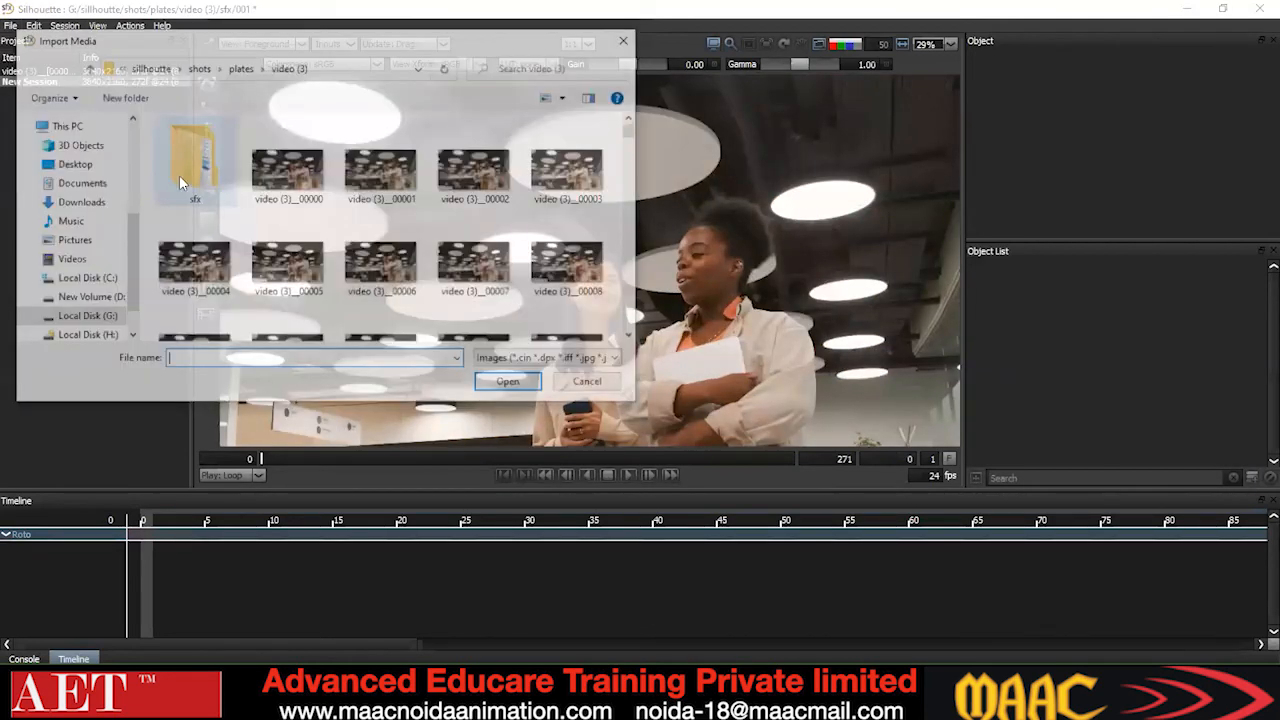
left_click(88, 67)
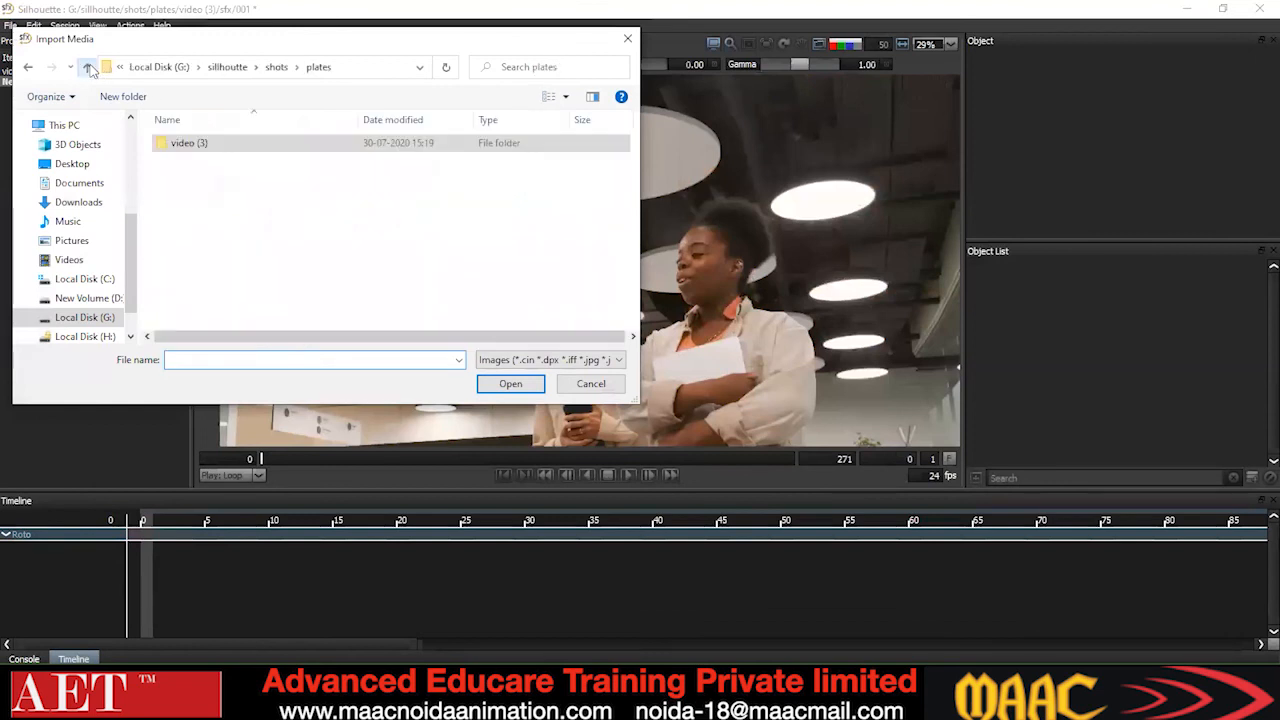
left_click(88, 67)
left_click(88, 67)
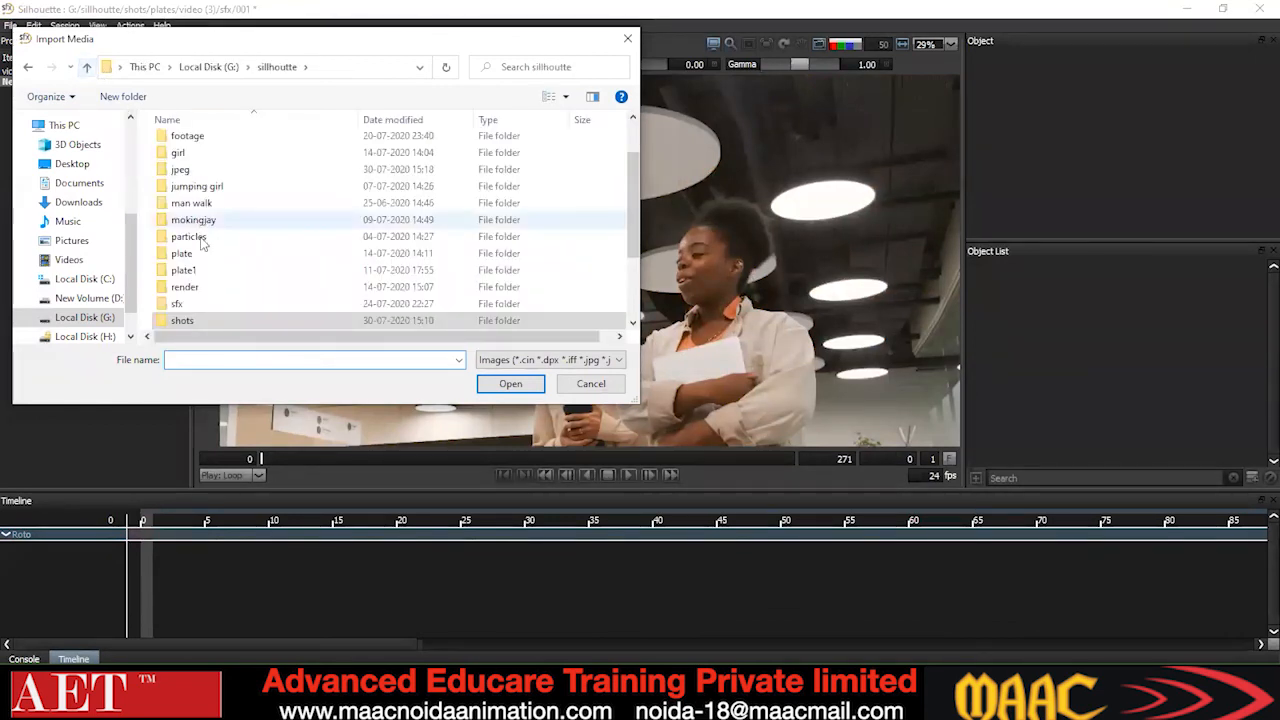
scroll(212, 253, "down", 2)
scroll(212, 253, "up", 3)
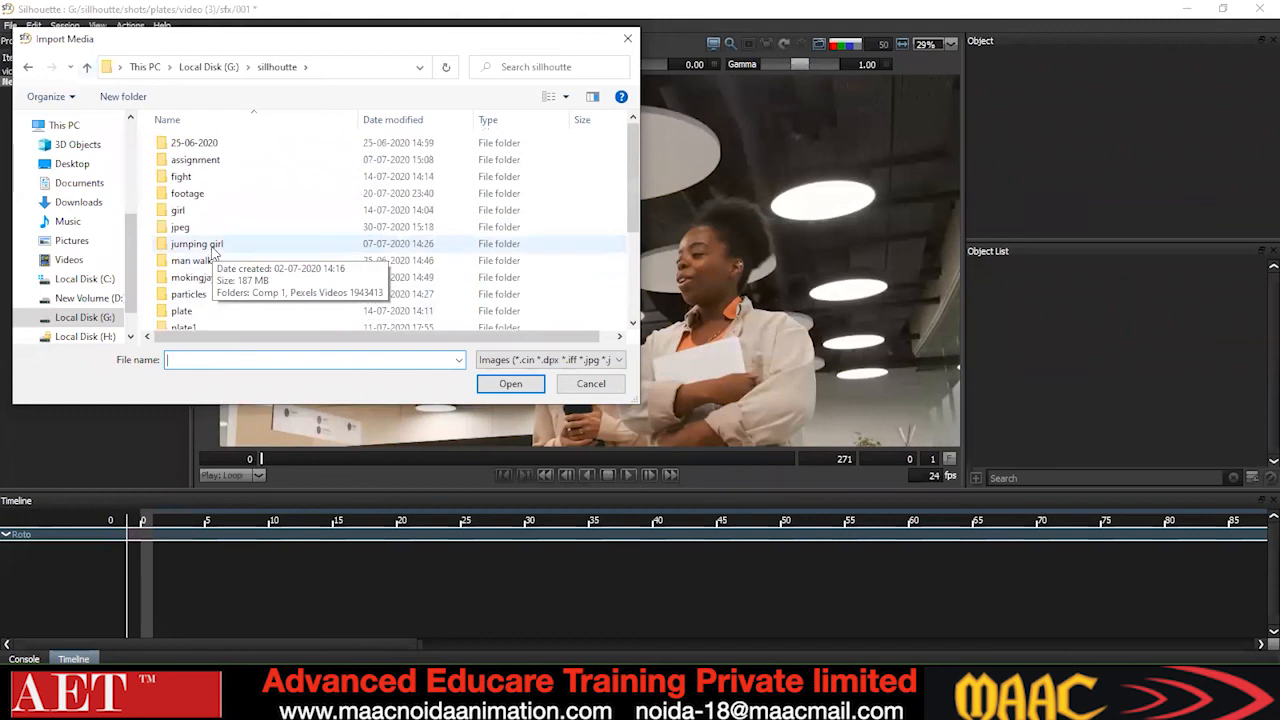
scroll(230, 245, "down", 3)
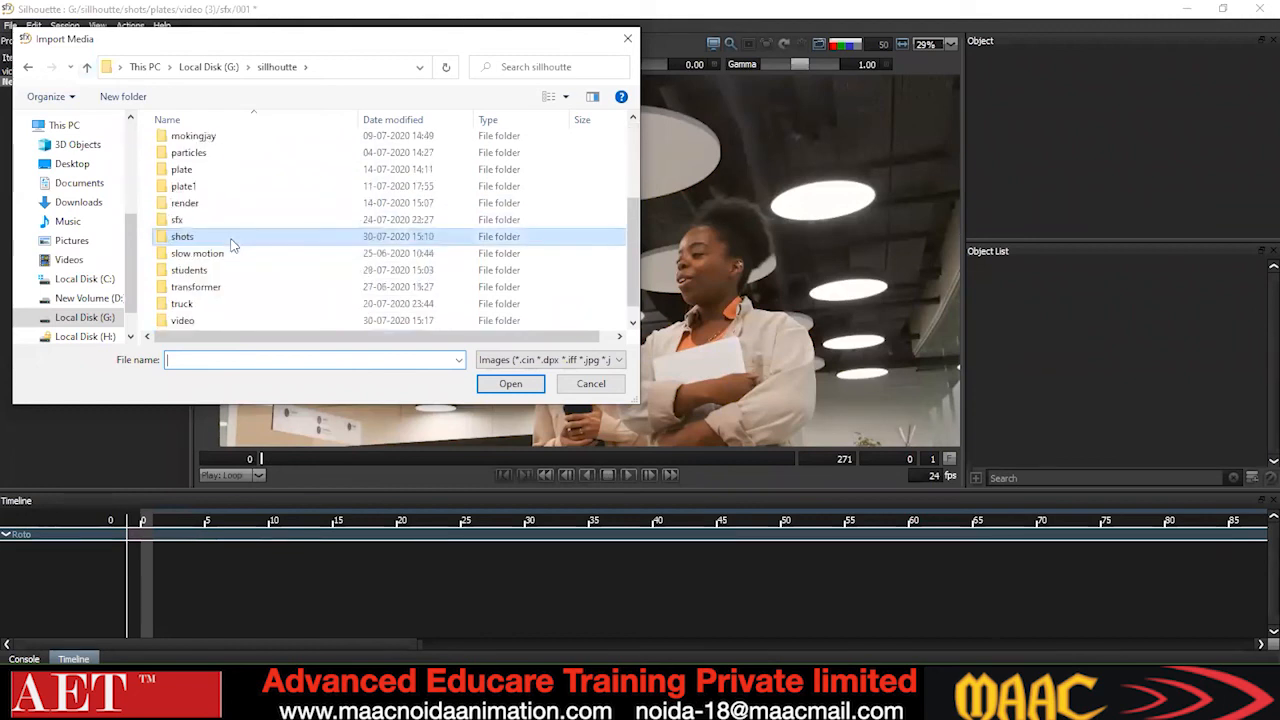
scroll(230, 245, "up", 2)
scroll(215, 235, "down", 2)
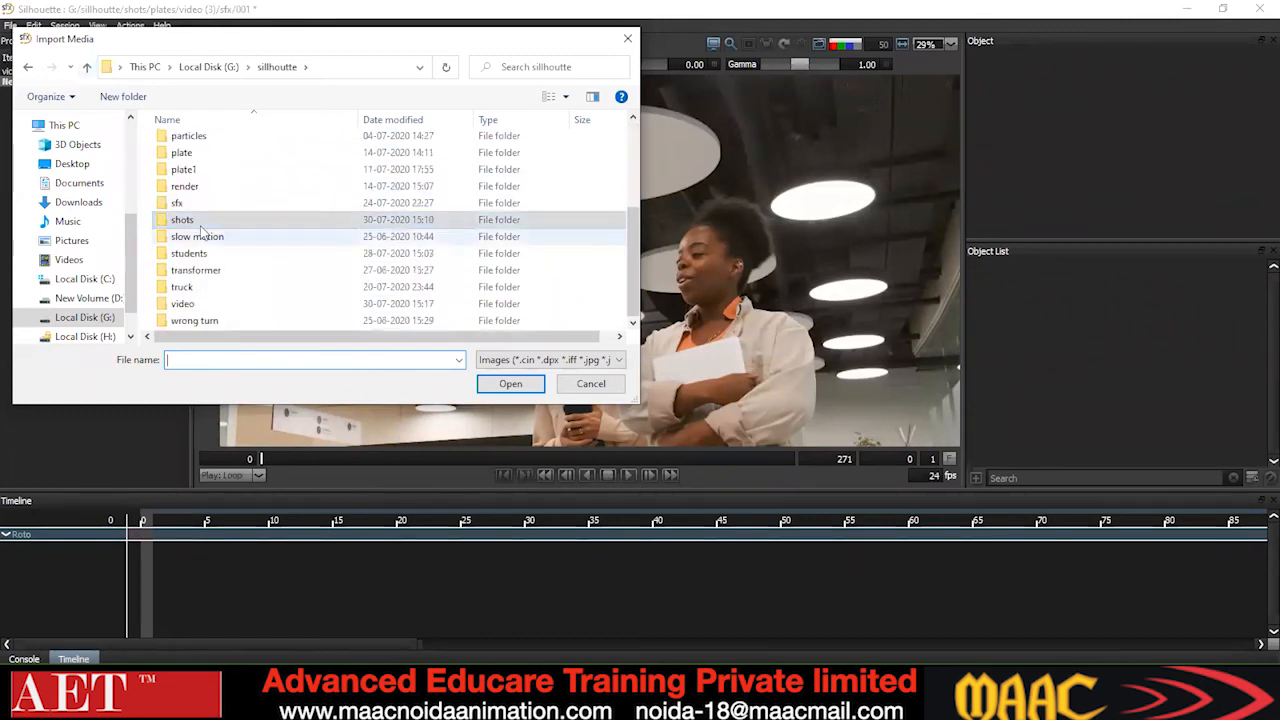
double_click(200, 224)
double_click(194, 176)
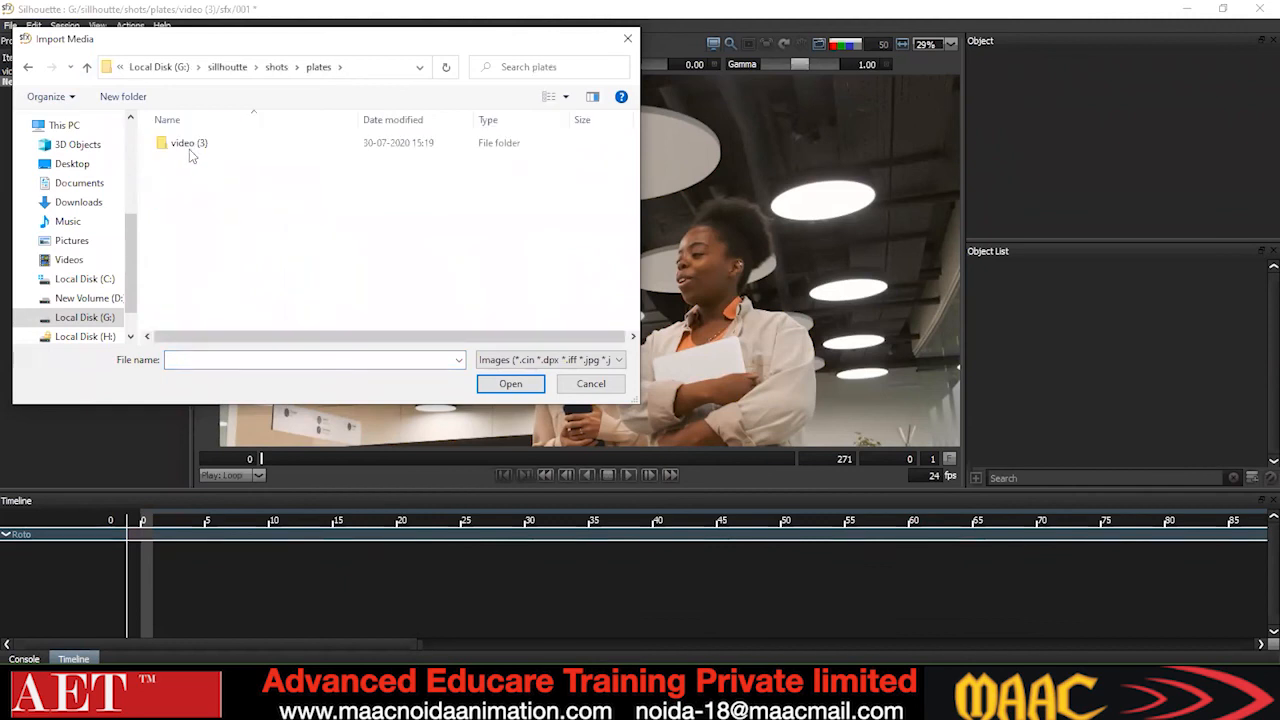
double_click(189, 145)
scroll(224, 208, "down", 5)
scroll(224, 208, "down", 20)
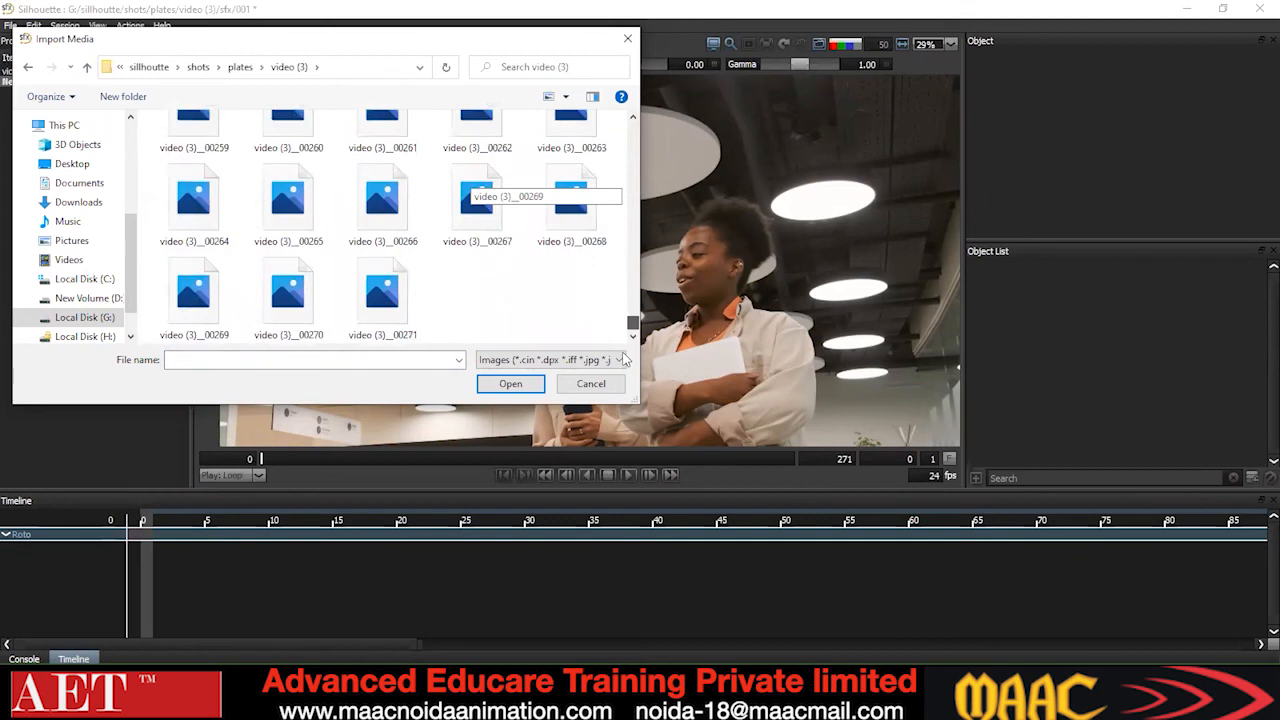
scroll(176, 205, "up", 20)
double_click(176, 205)
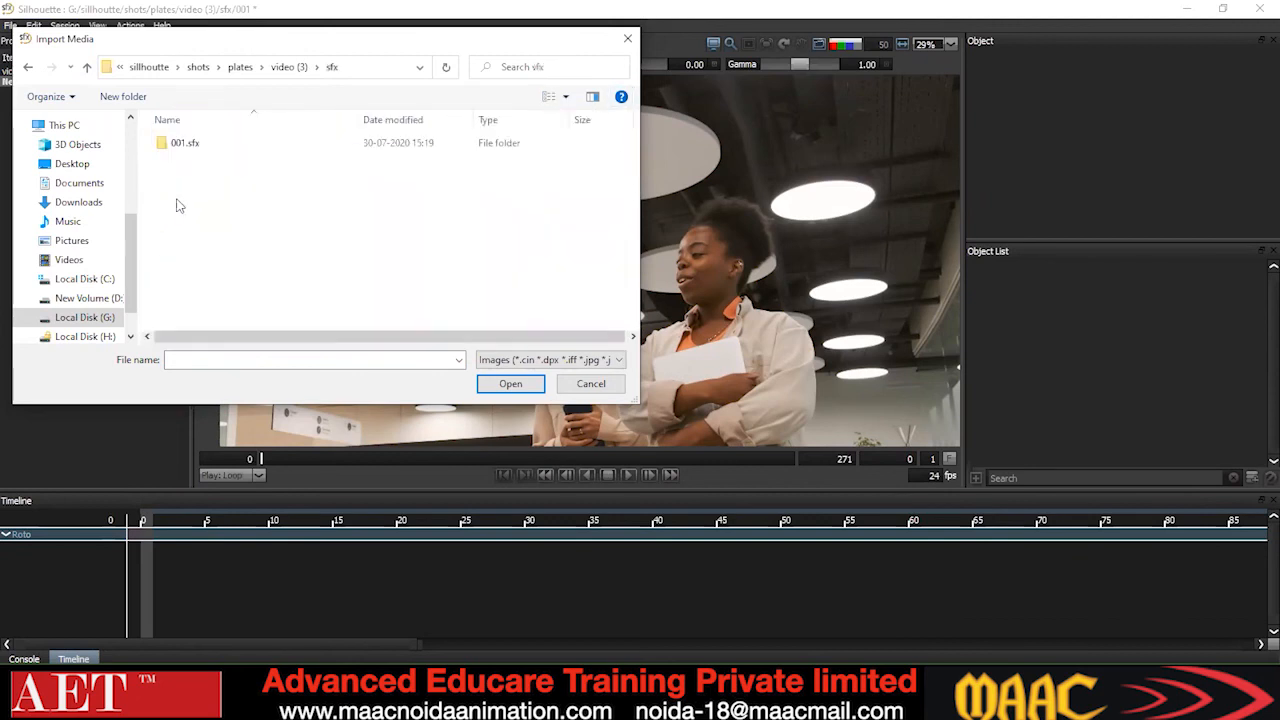
key("alt+Up")
key("alt+Up")
key("alt+Up")
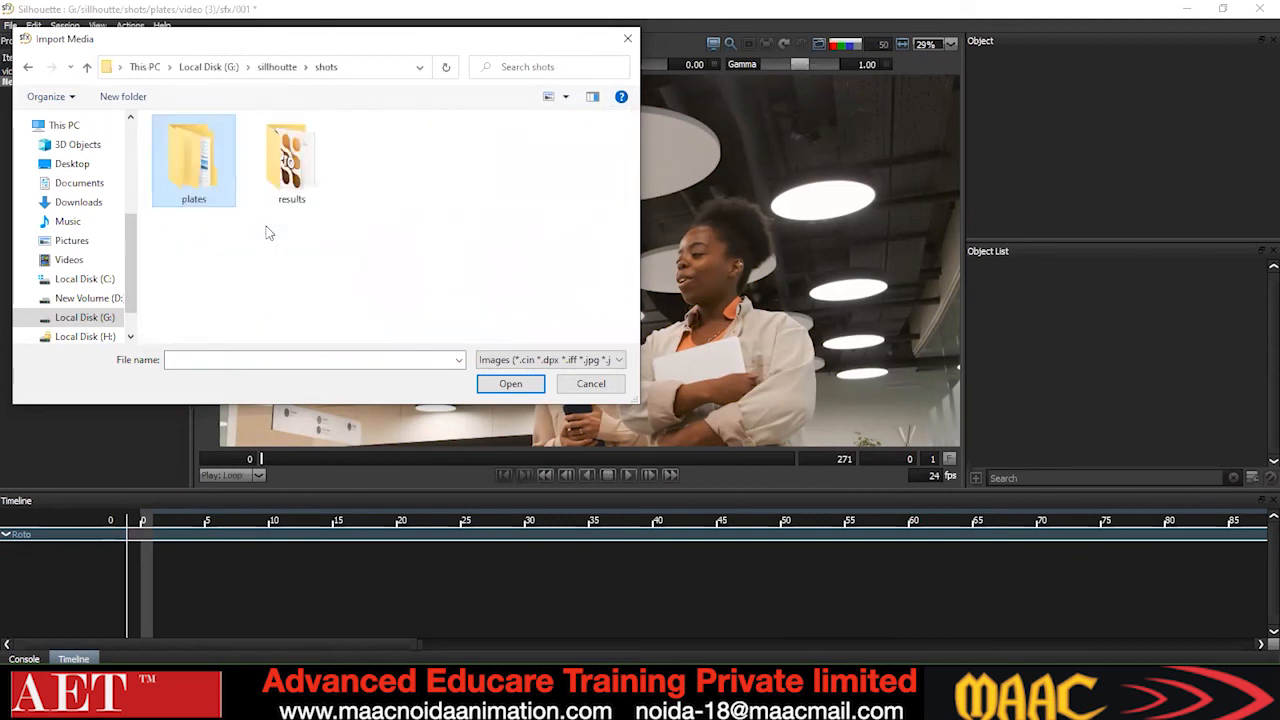
double_click(287, 197)
key("alt+Up")
key("alt+Up")
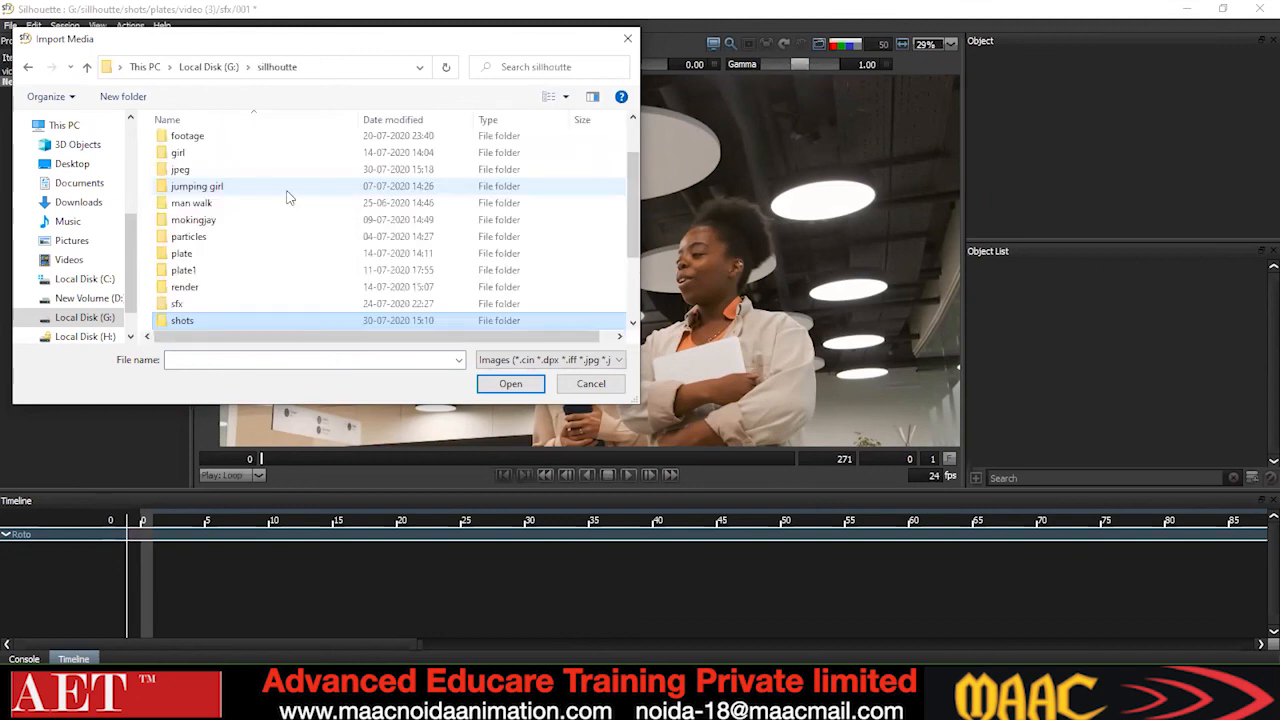
left_click(590, 385)
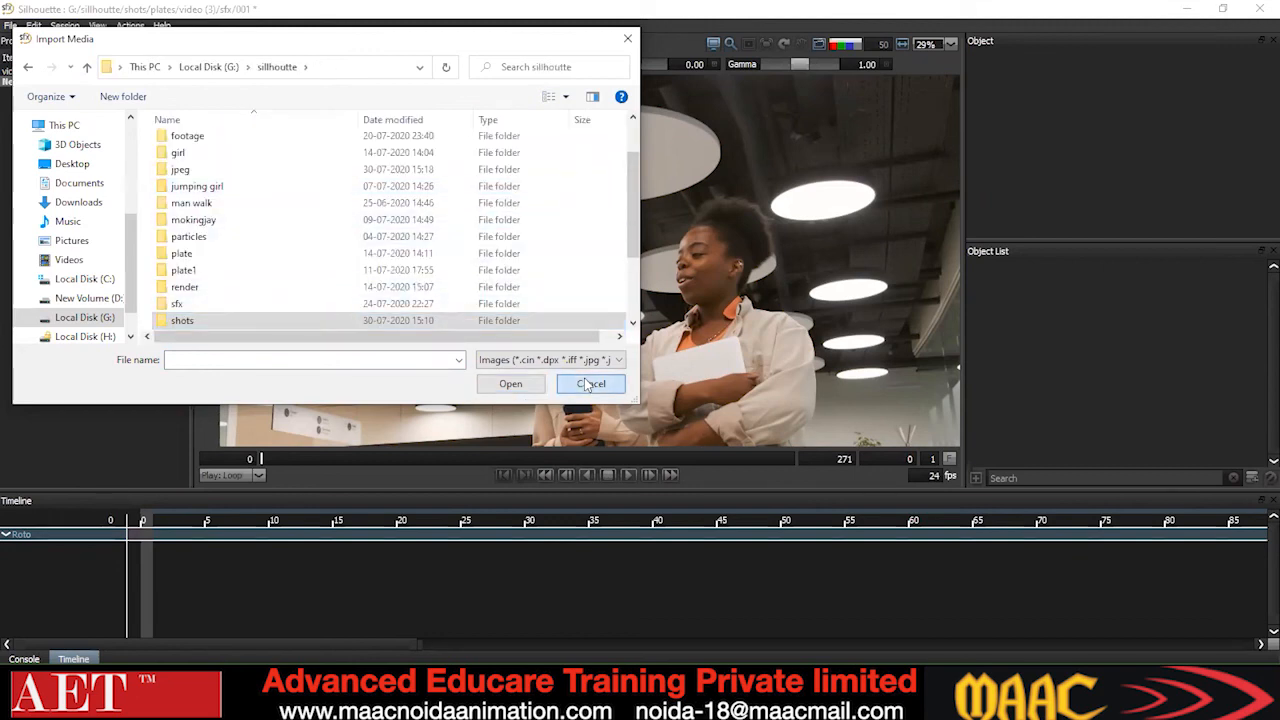
left_click(590, 385)
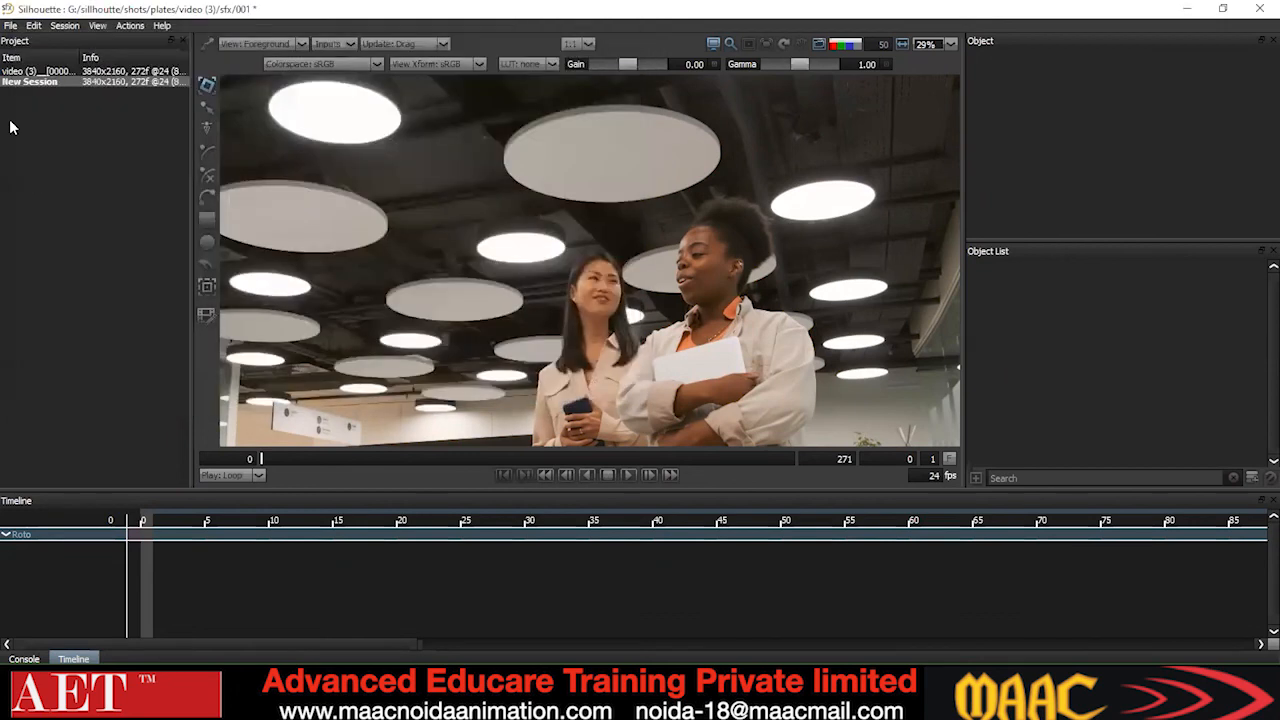
left_click(10, 25)
left_click(22, 58)
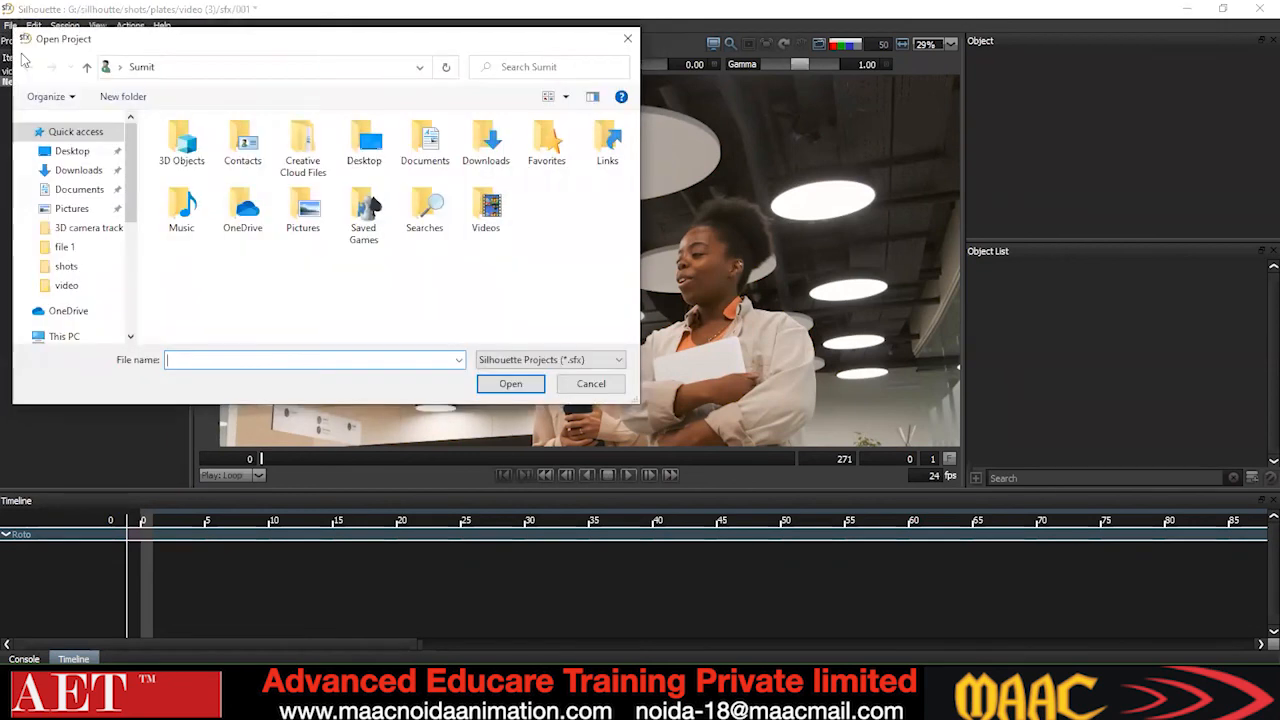
scroll(90, 290, "down", 5)
left_click(85, 292)
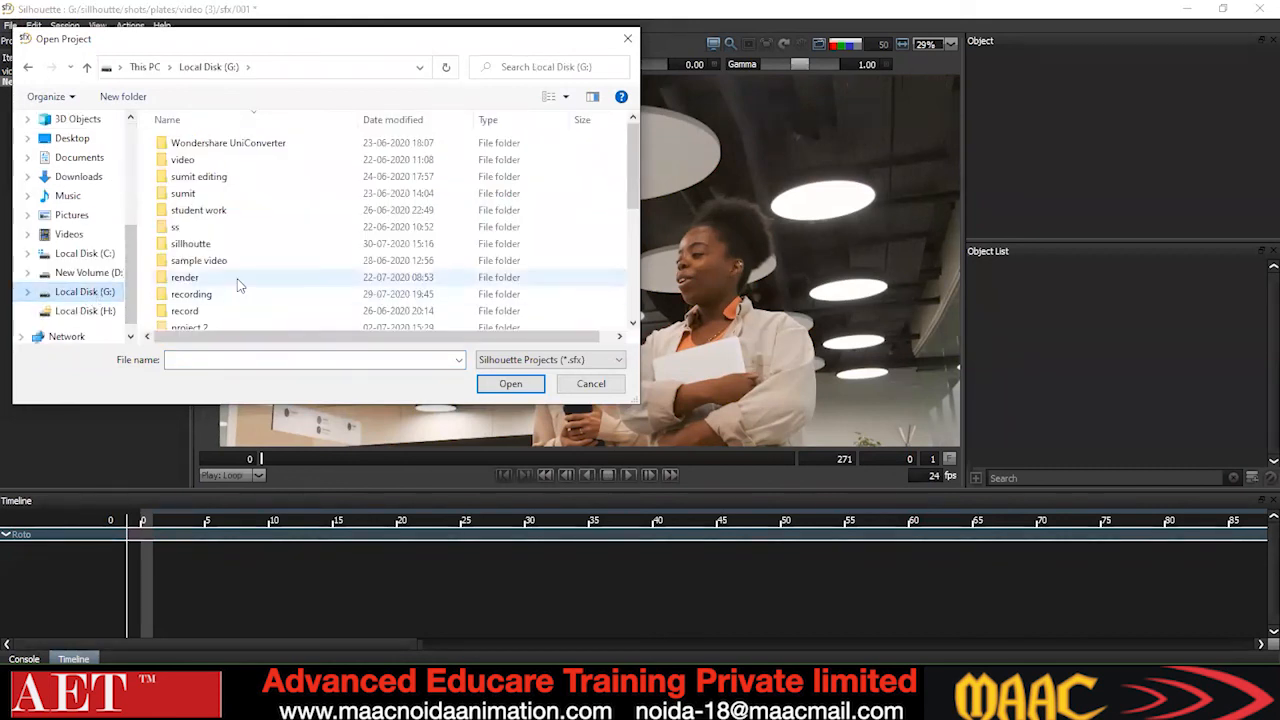
scroll(250, 285, "down", 3)
key("Escape")
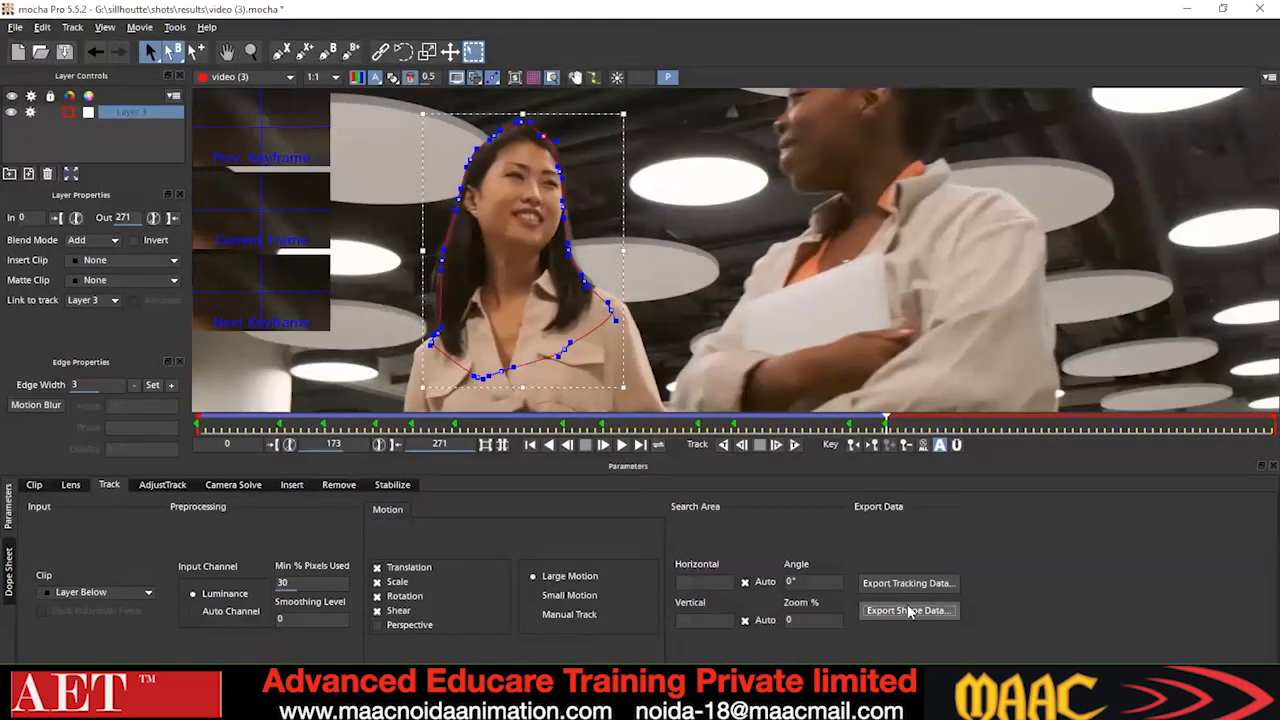
In mocha Pro, check the save folder used for the selected layer's Silhouette shapes export, cancel the export, and return to Silhouette.
left_click(907, 610)
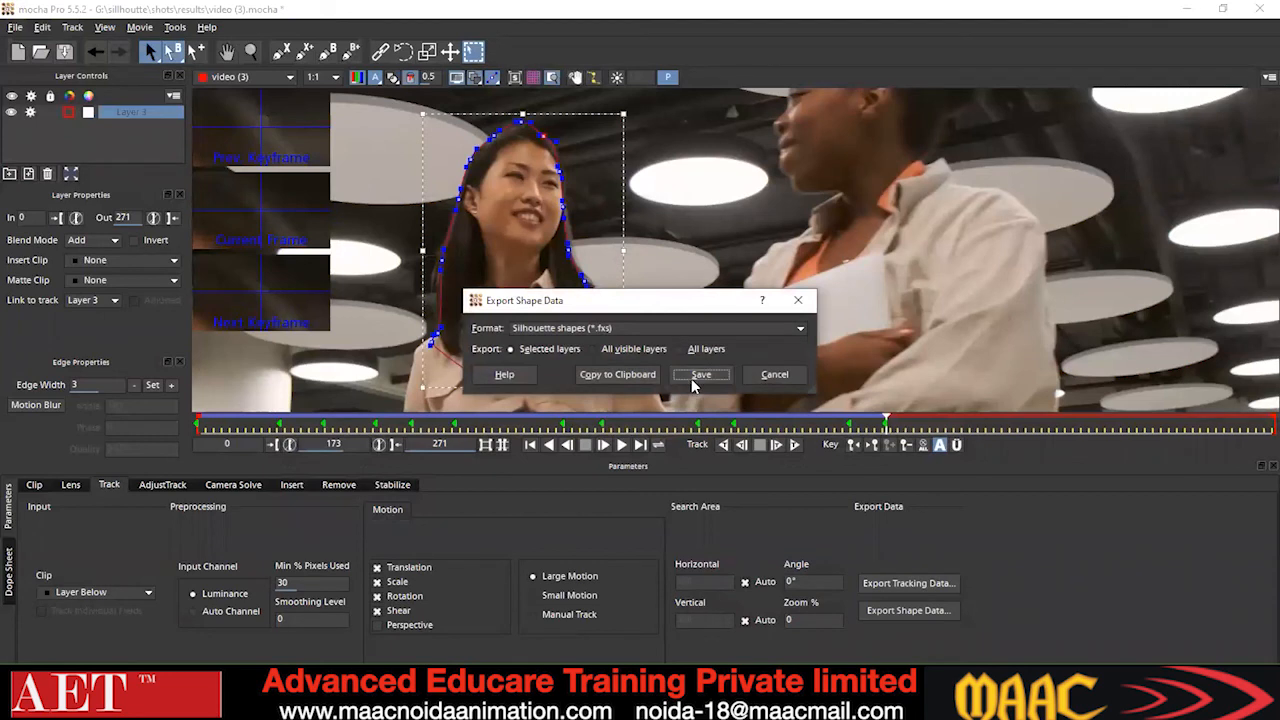
left_click(699, 376)
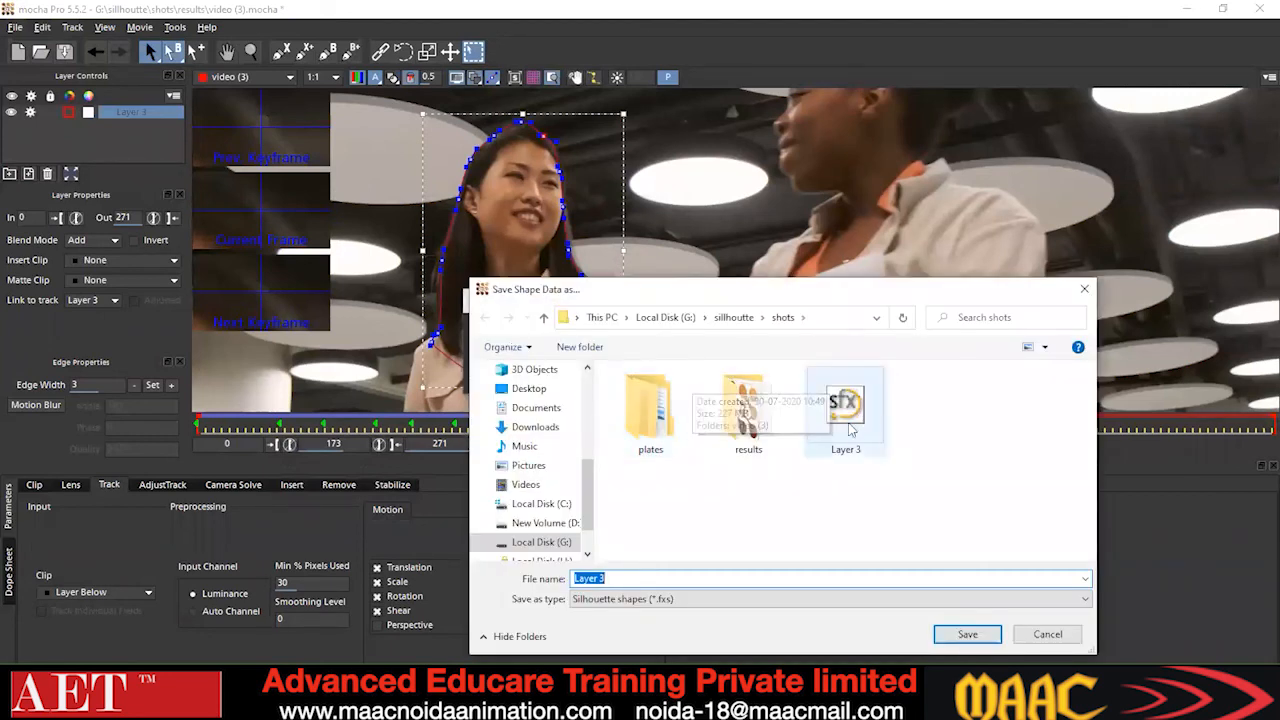
left_click(845, 408)
left_click(1057, 638)
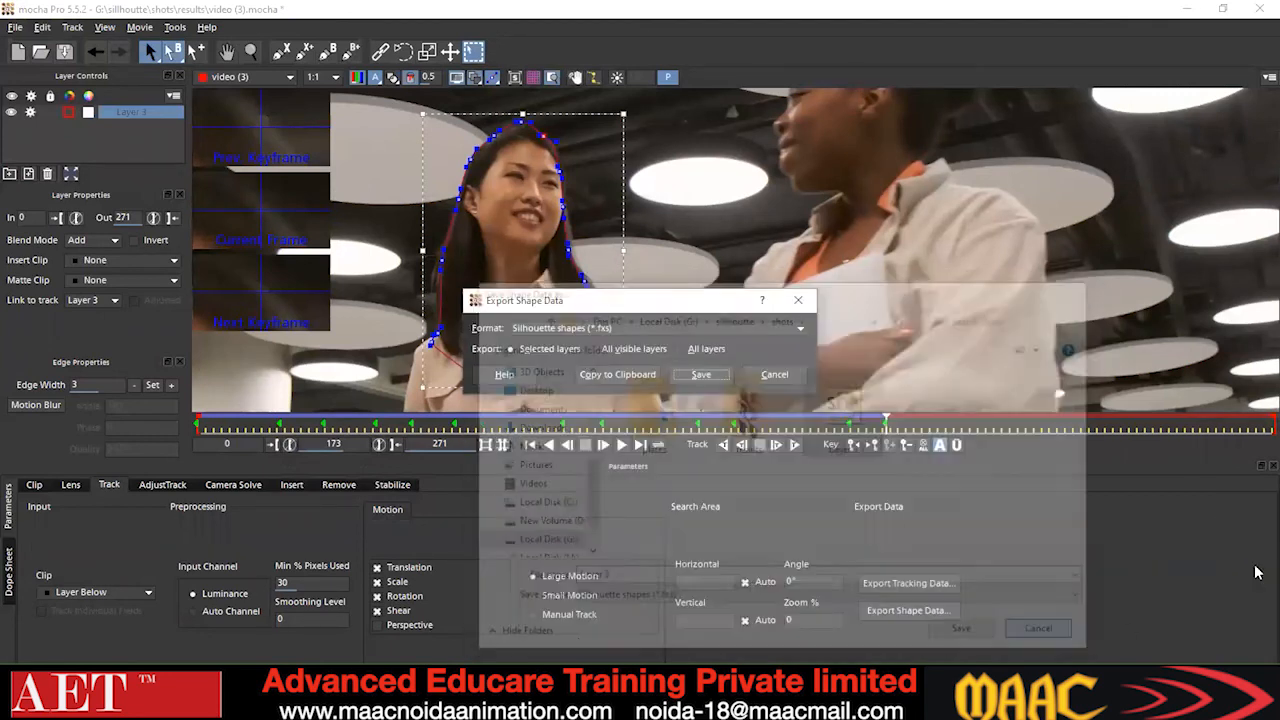
left_click(772, 377)
key("alt+Tab")
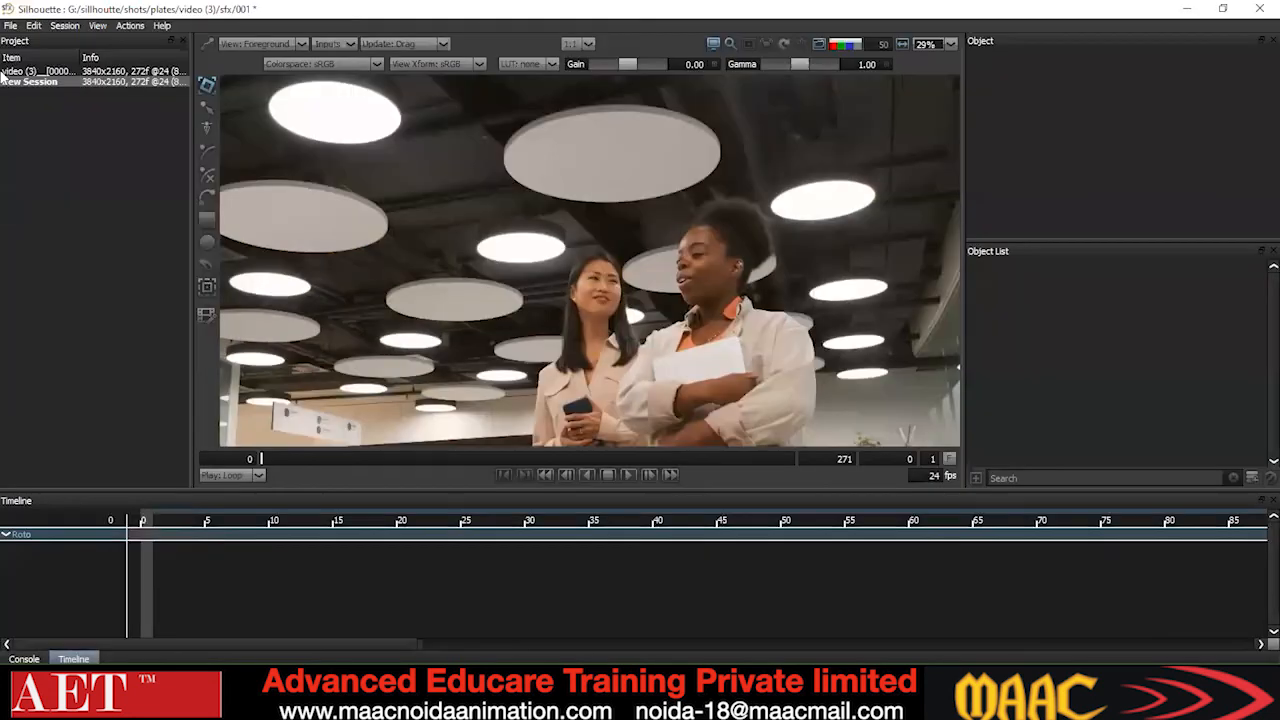
Open the Silhouette shapes import and look inside the sfx folder of video (3) for the exported shape file.
left_click(12, 27)
mouse_move(35, 197)
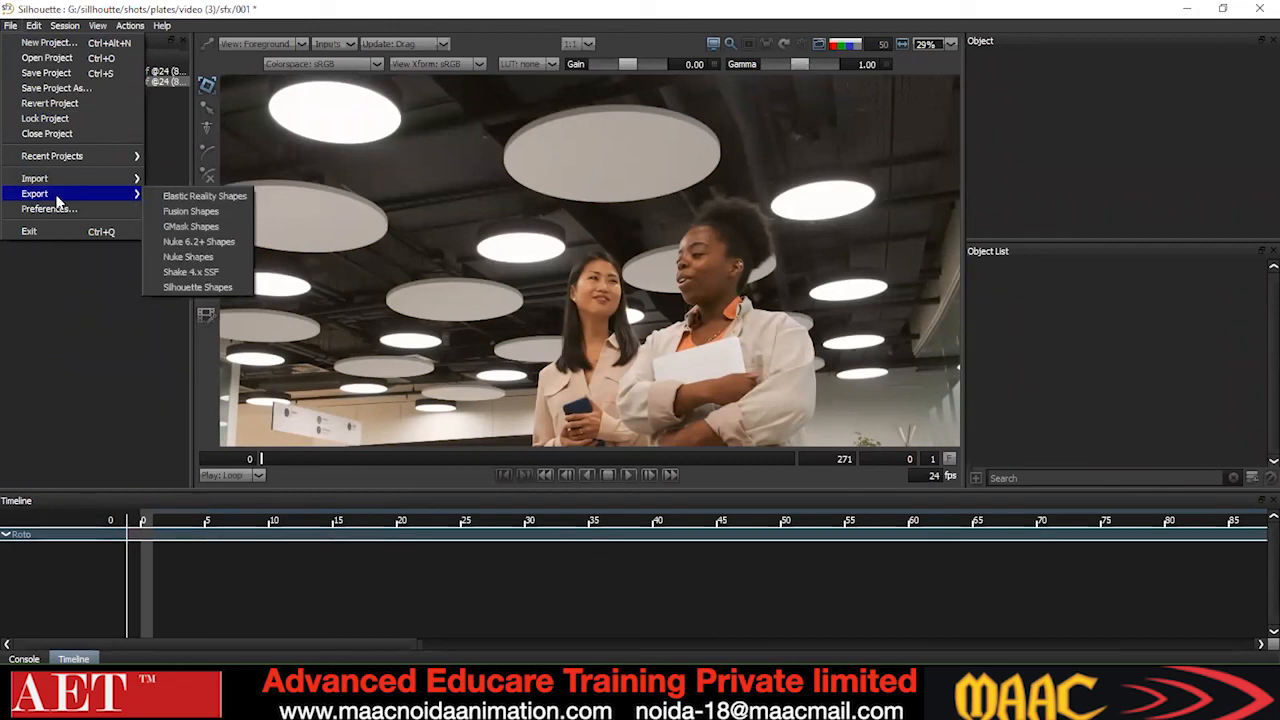
mouse_move(60, 180)
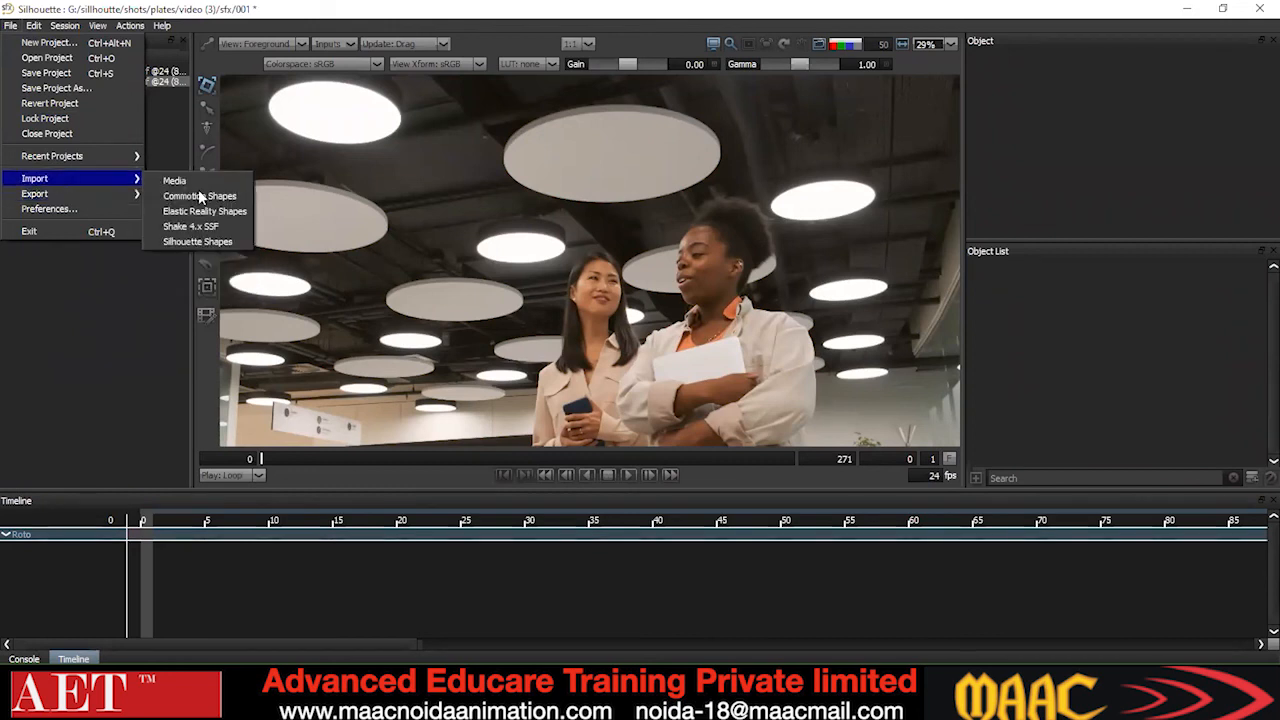
left_click(201, 239)
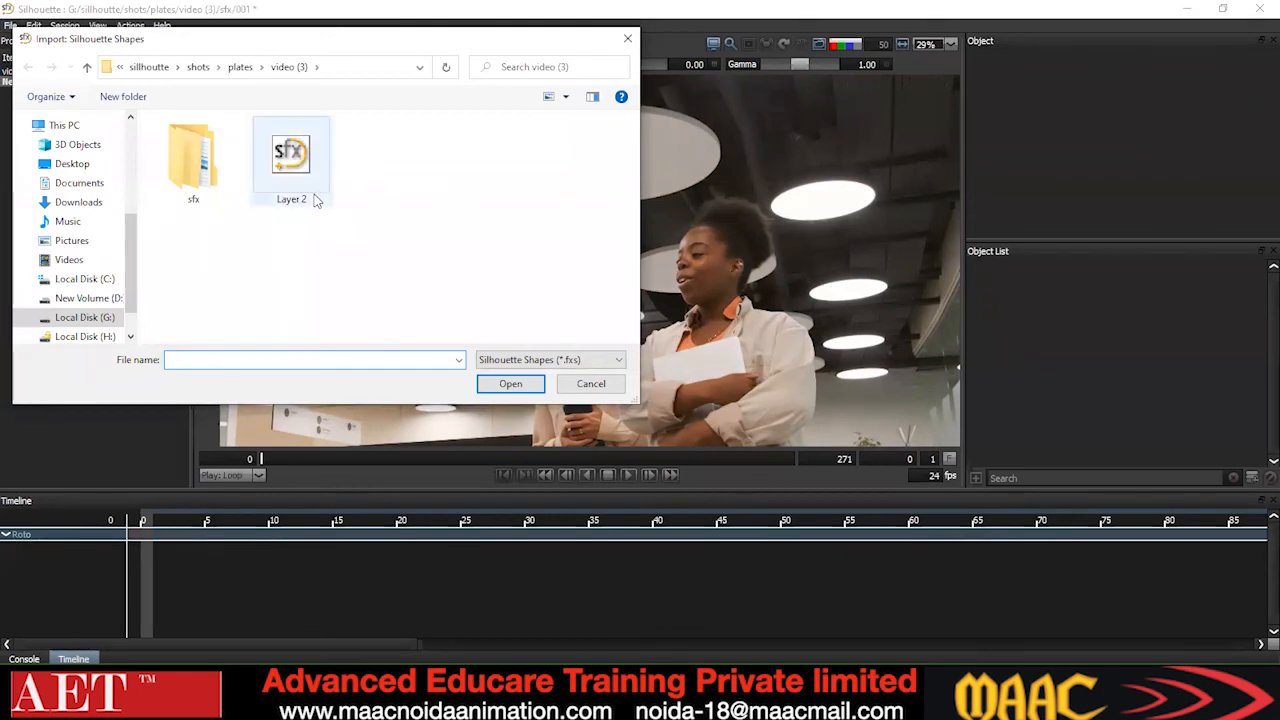
double_click(193, 160)
key("alt+Up")
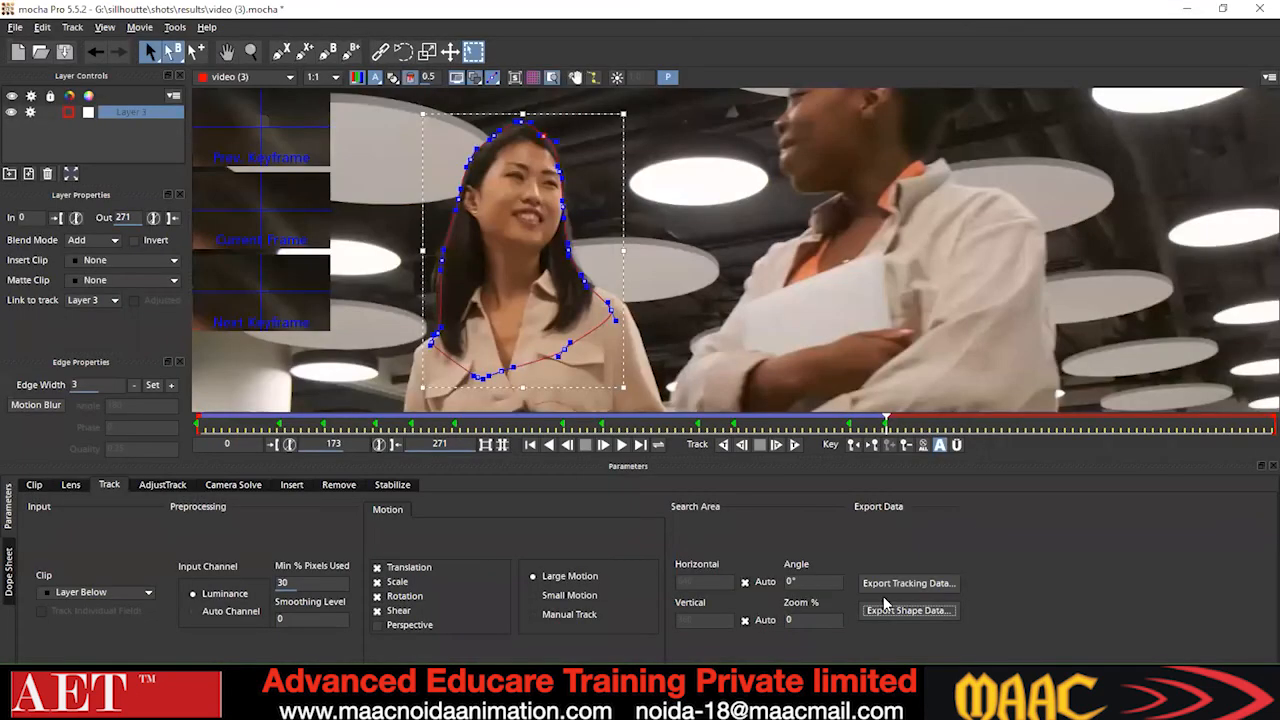
Recheck the shape export folder in mocha Pro, and import the Layer 3 shapes file from the shots folder into the Silhouette session.
left_click(907, 610)
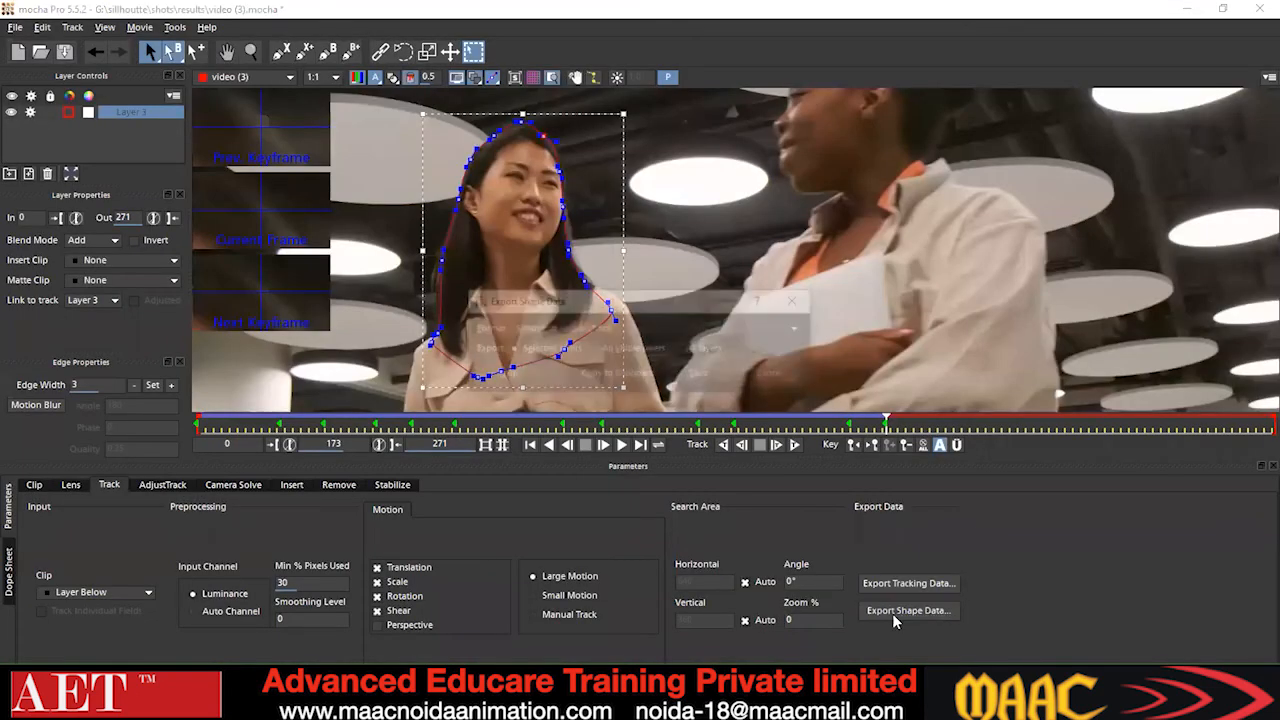
left_click(706, 377)
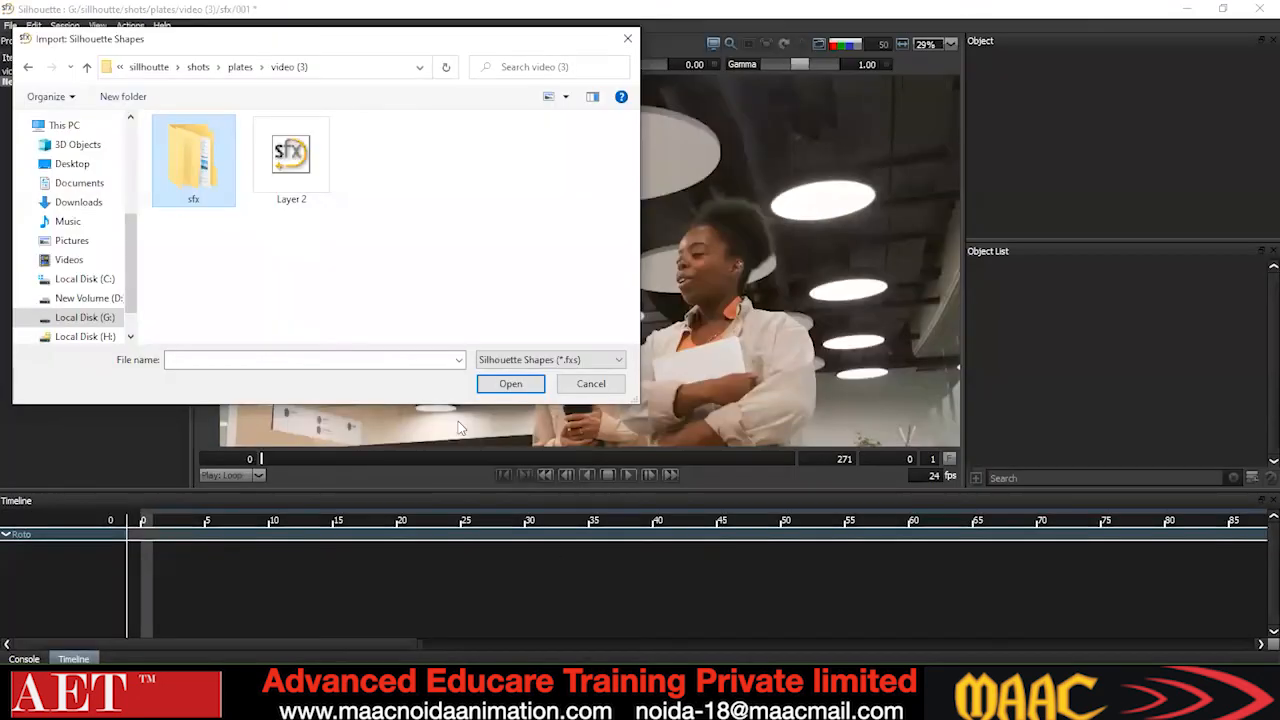
left_click(87, 68)
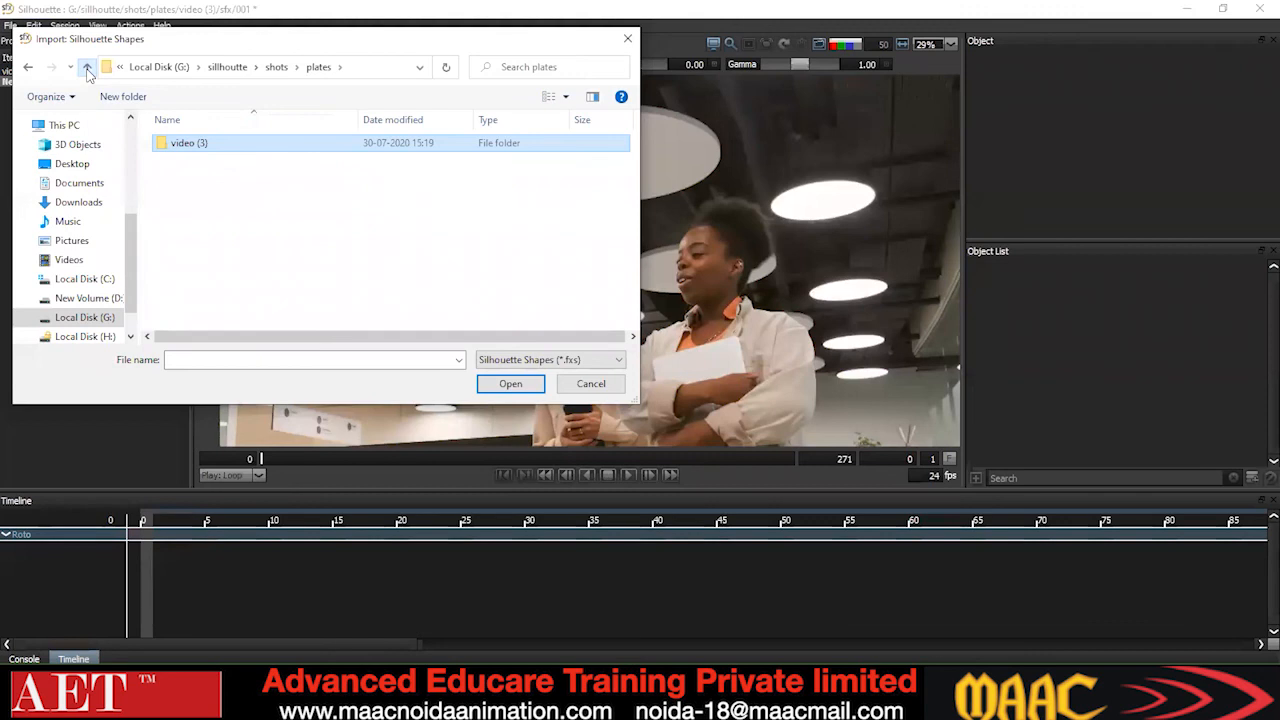
left_click(87, 68)
left_click(388, 158)
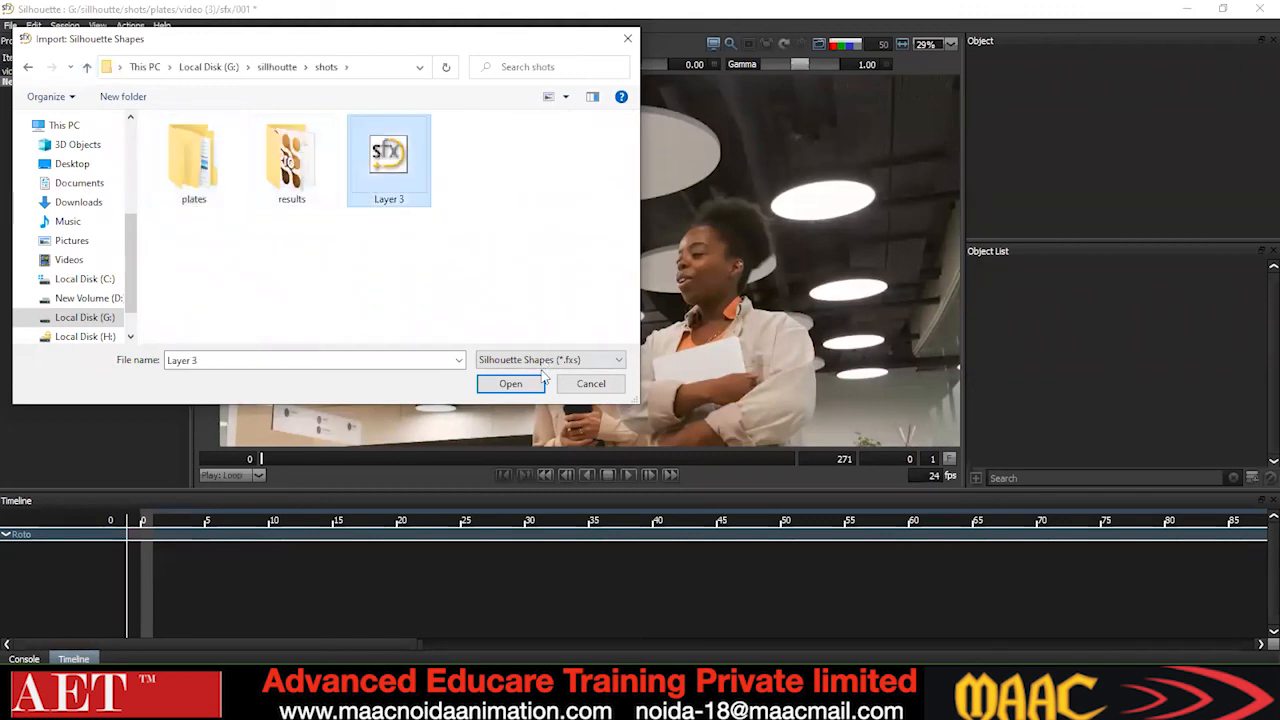
left_click(530, 390)
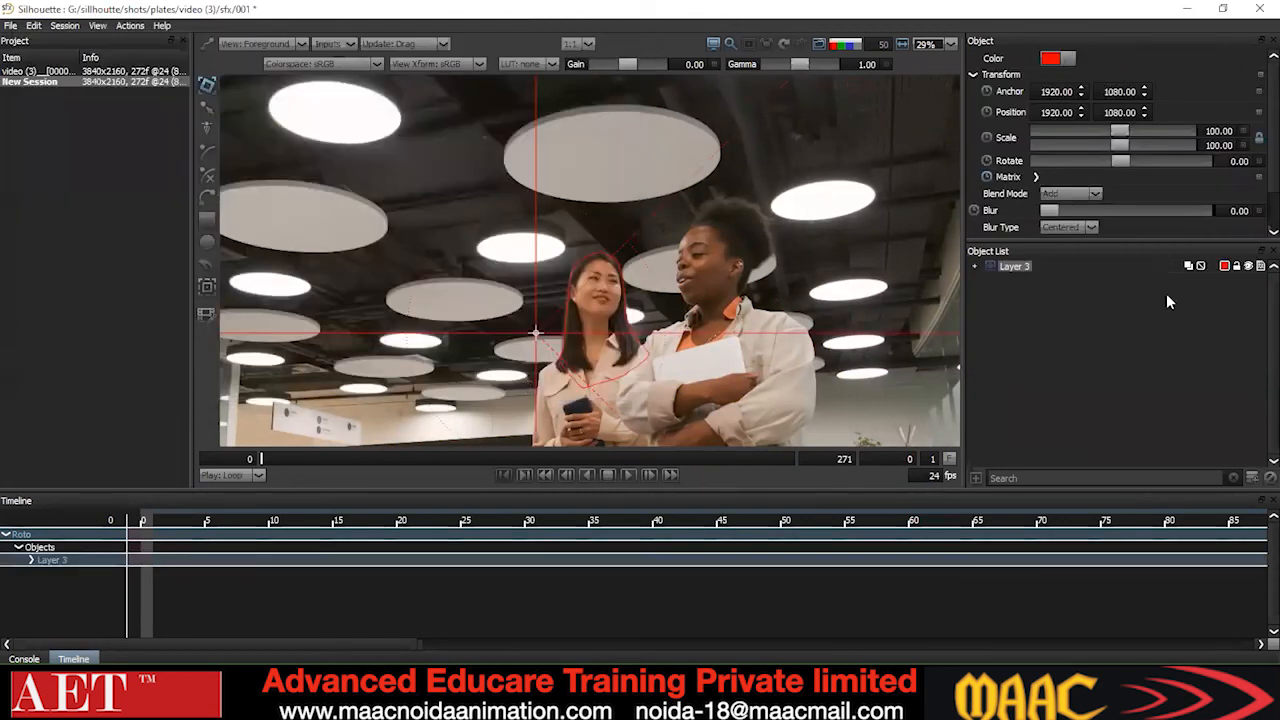
left_click(1048, 383)
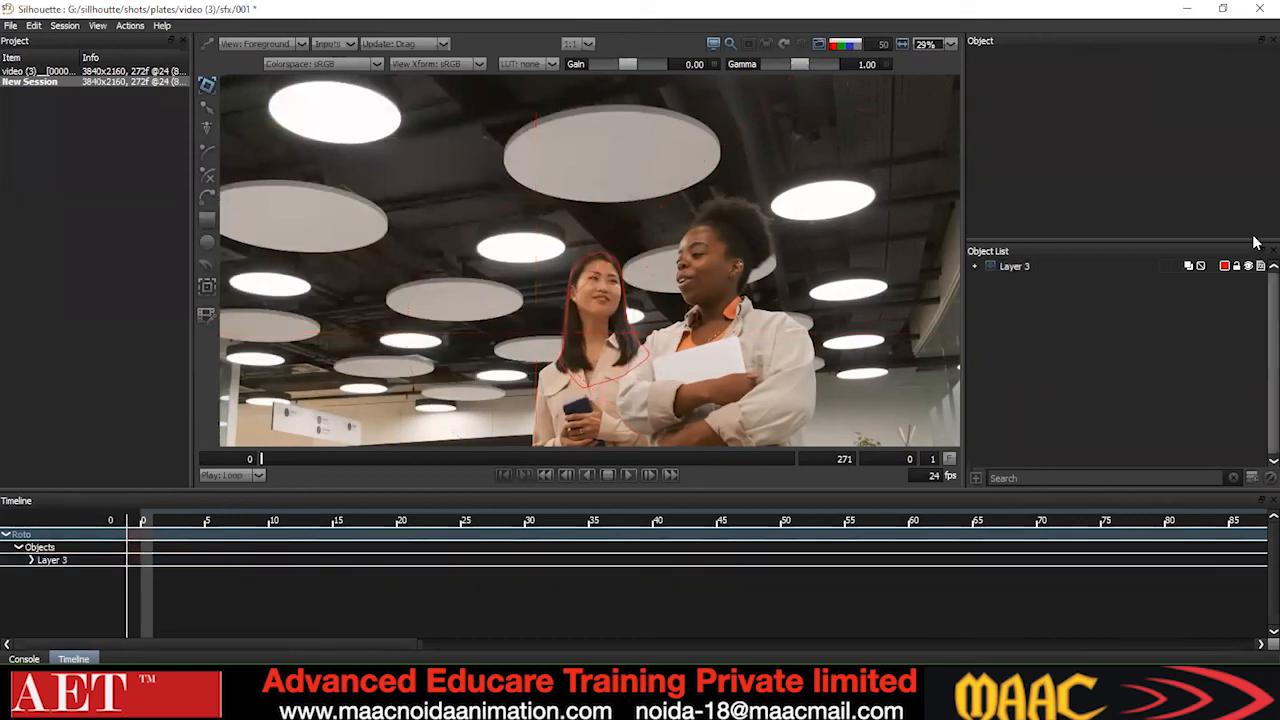
key("alt+f")
mouse_move(57, 181)
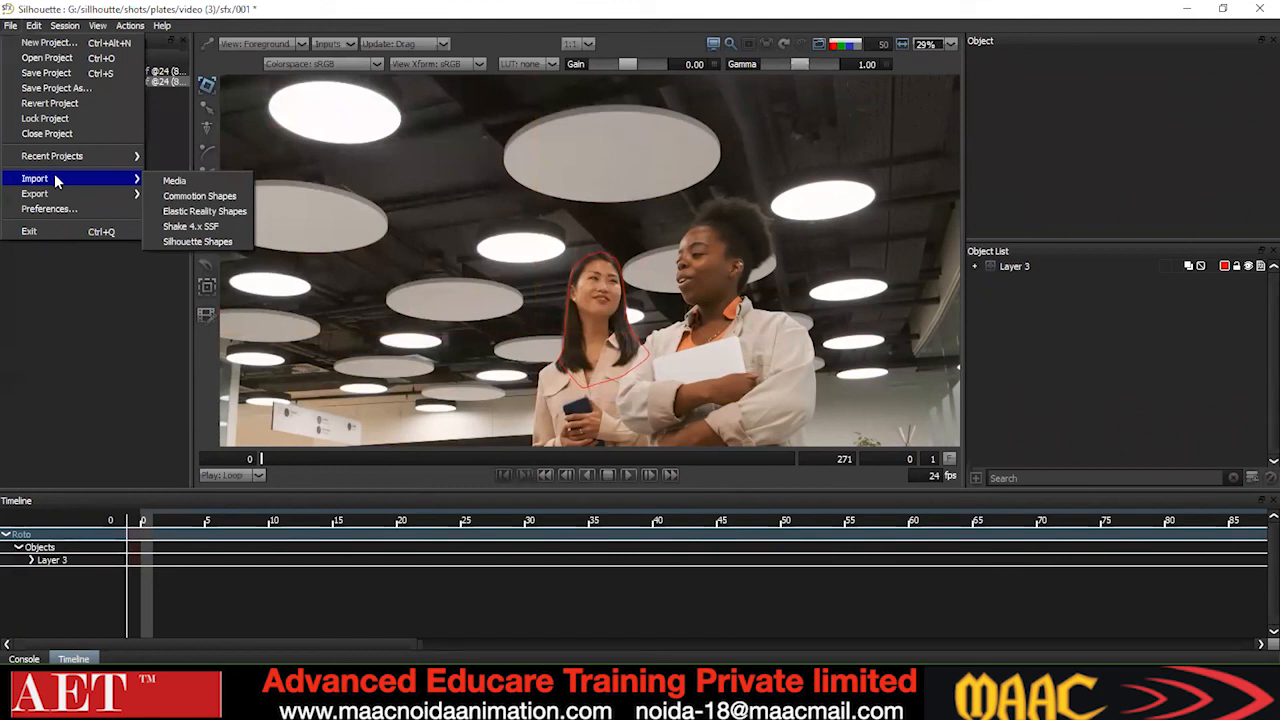
mouse_move(137, 199)
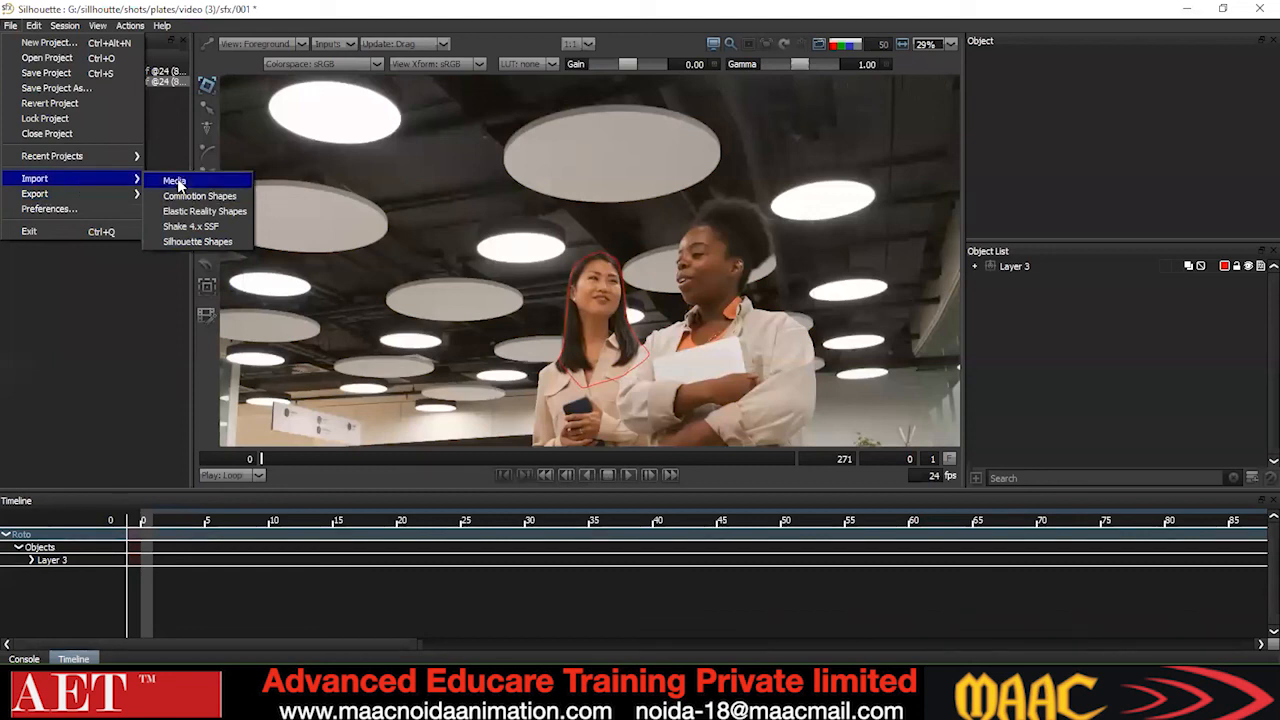
left_click(227, 243)
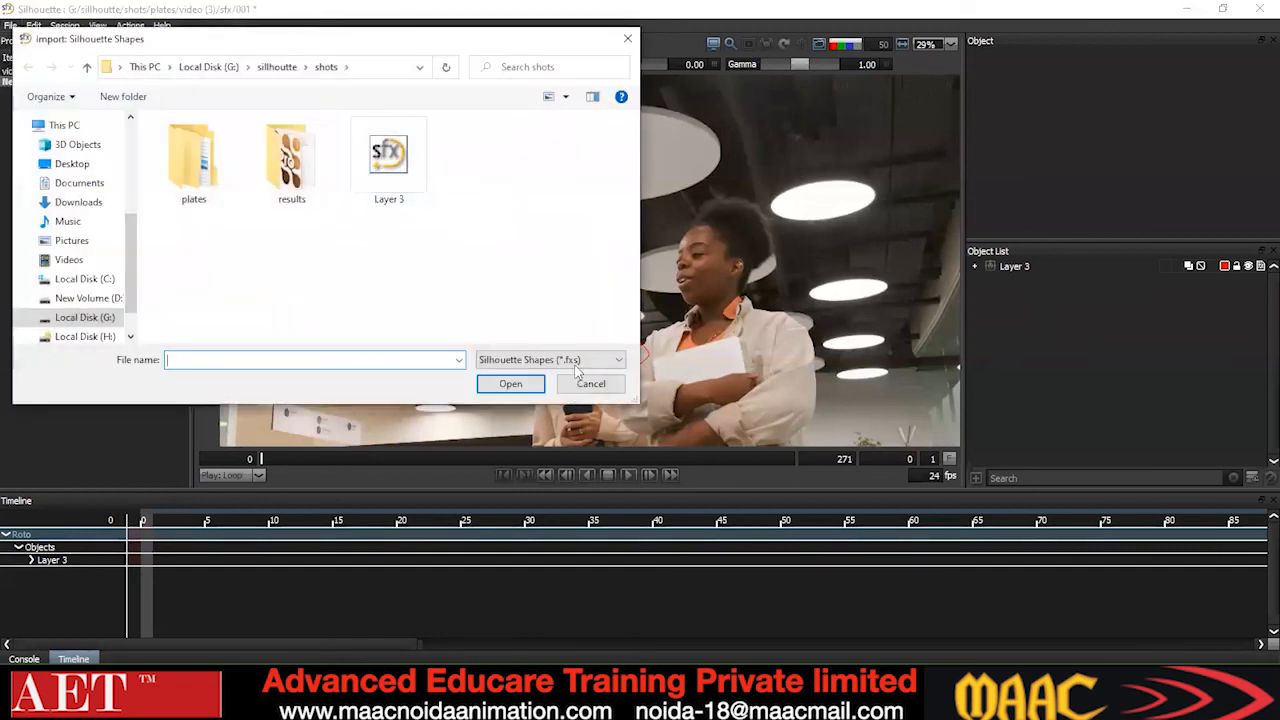
left_click(389, 160)
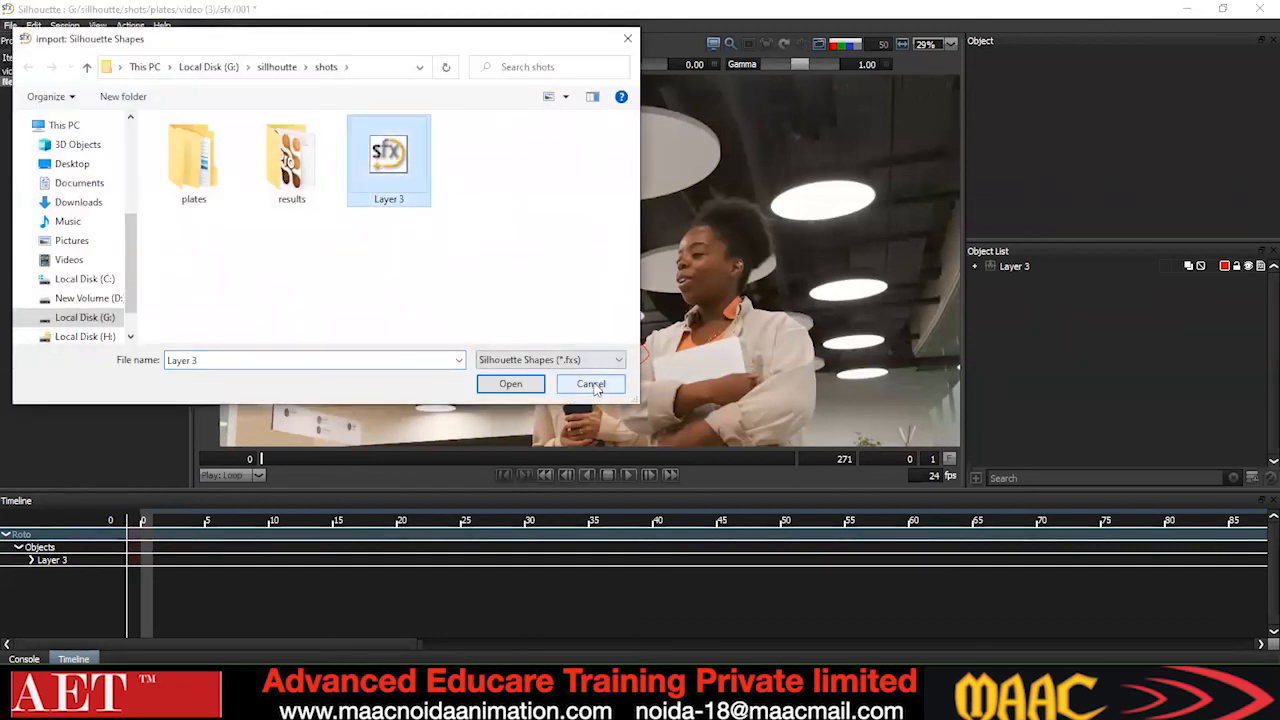
left_click(591, 384)
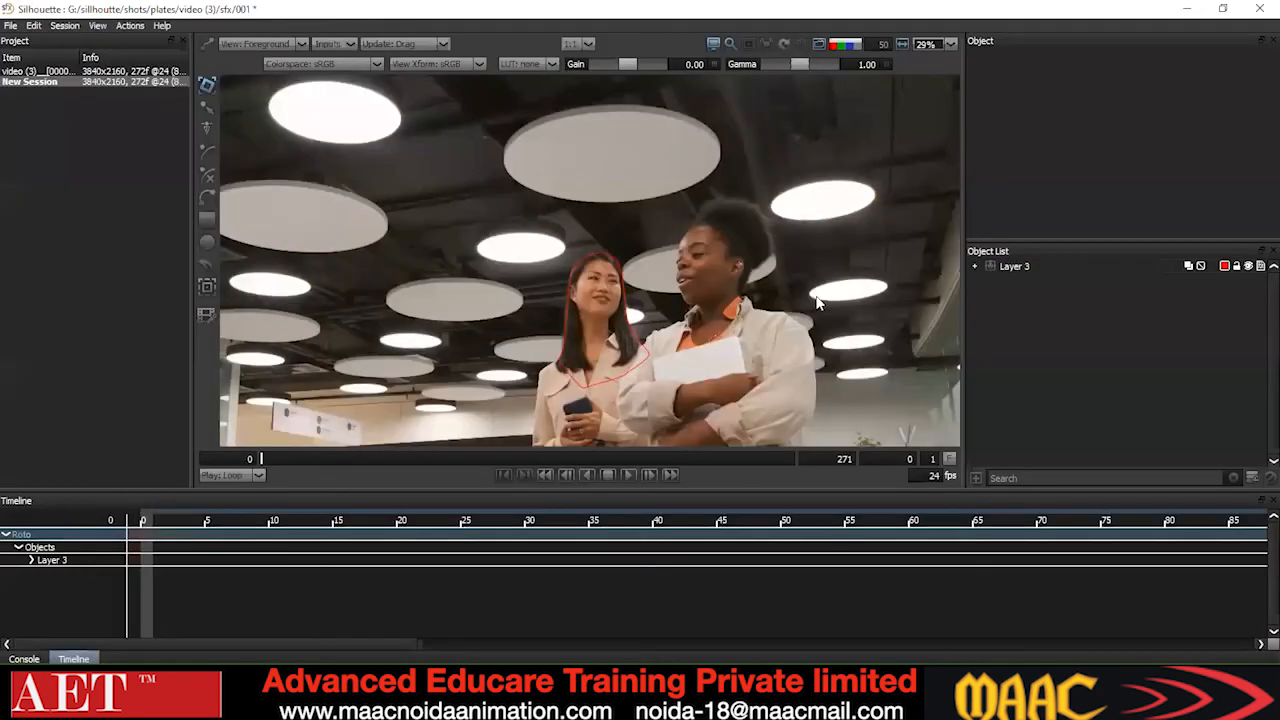
Select the imported head spline in Layer 3 and scrub the shot to examine how it follows the woman's head.
left_click(610, 267)
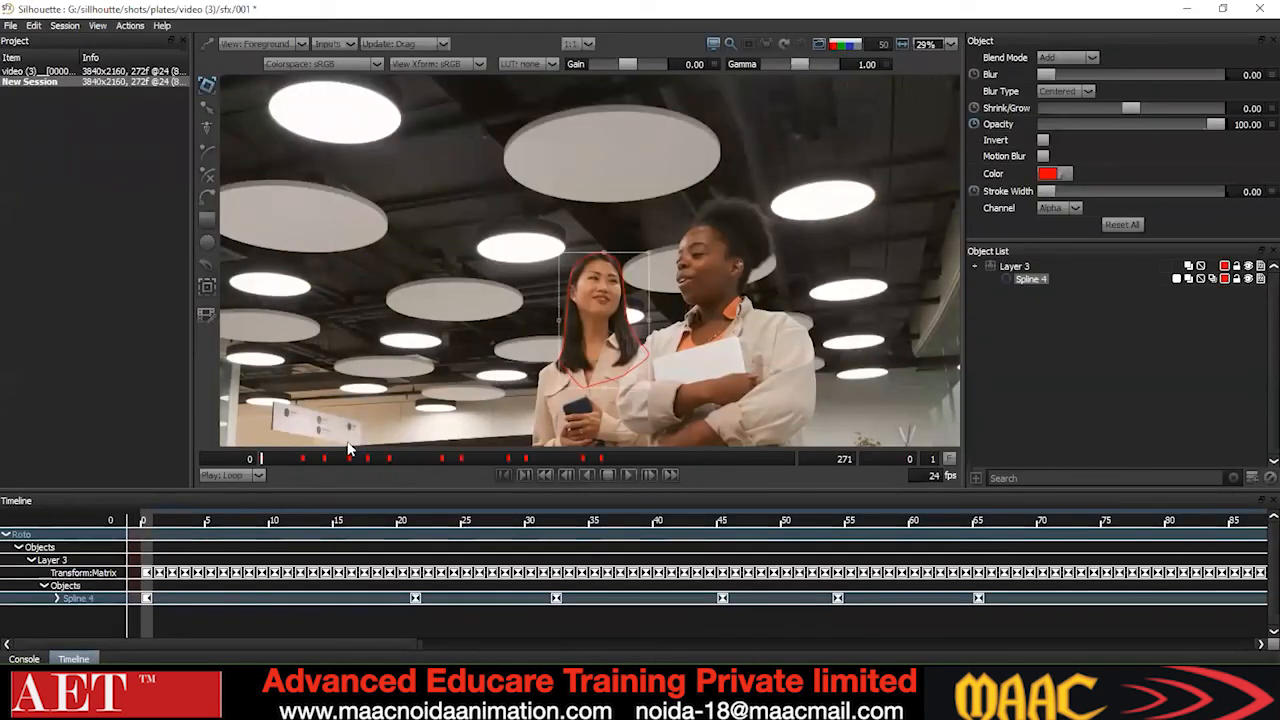
left_click_drag(303, 462, 468, 472)
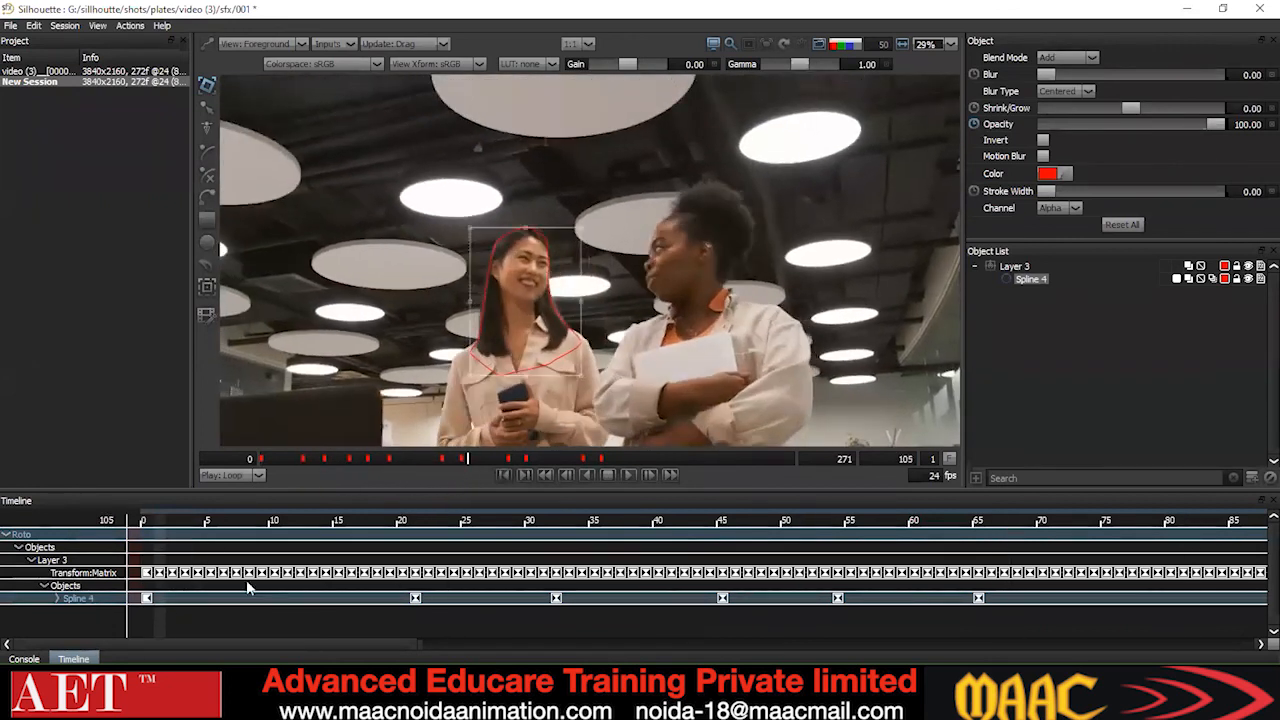
left_click_drag(422, 455, 256, 467)
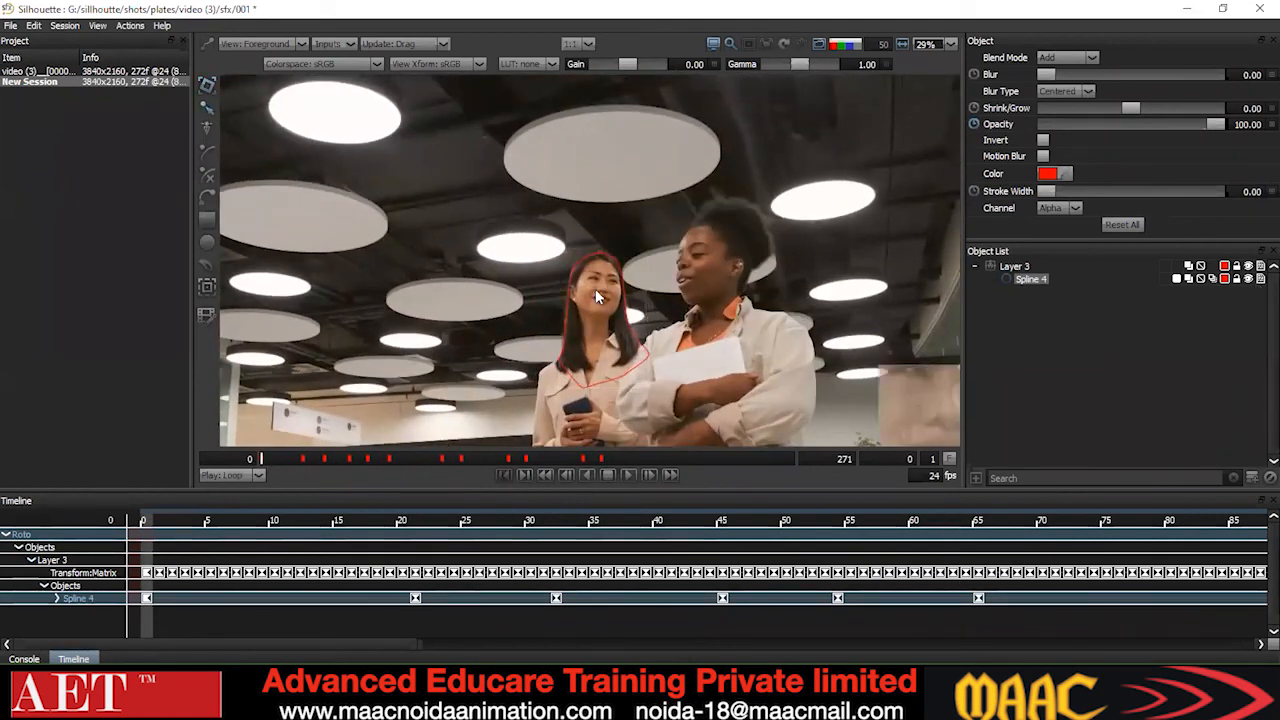
scroll(595, 288, "up", 3)
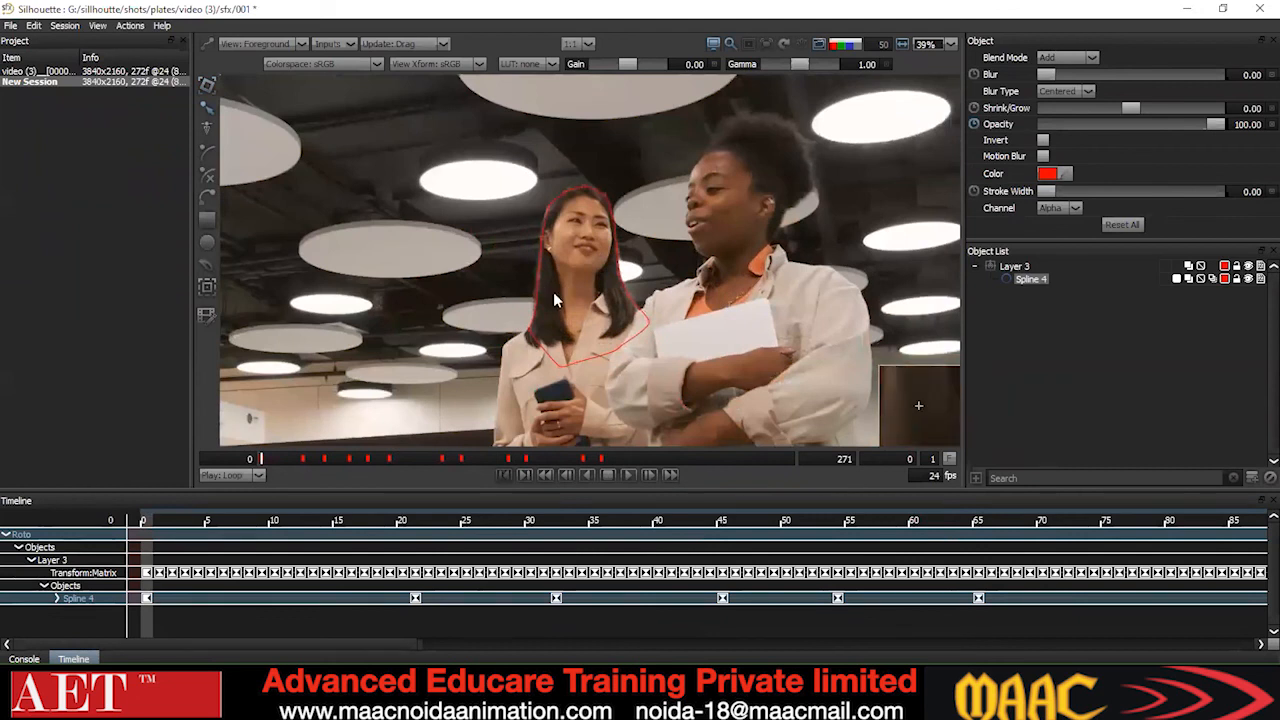
scroll(558, 285, "up", 2)
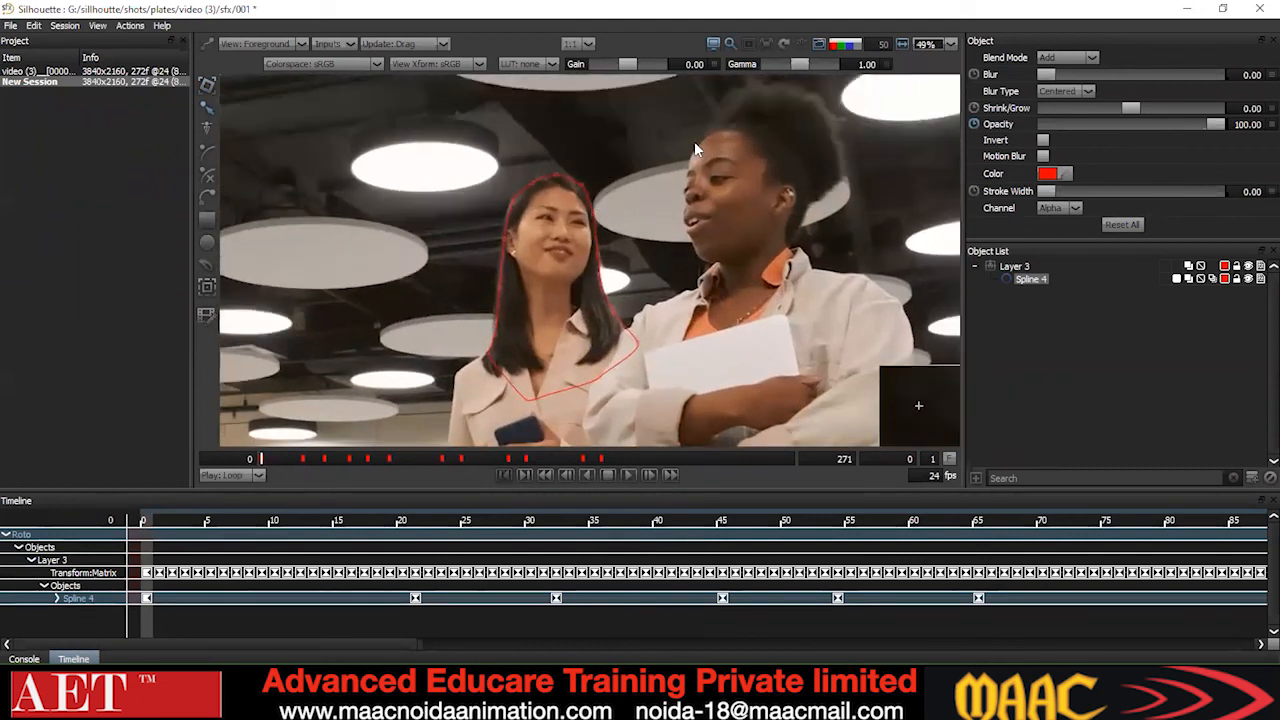
scroll(544, 214, "down", 2)
left_click_drag(665, 172, 352, 426)
left_click_drag(262, 459, 355, 460)
left_click_drag(484, 464, 258, 466)
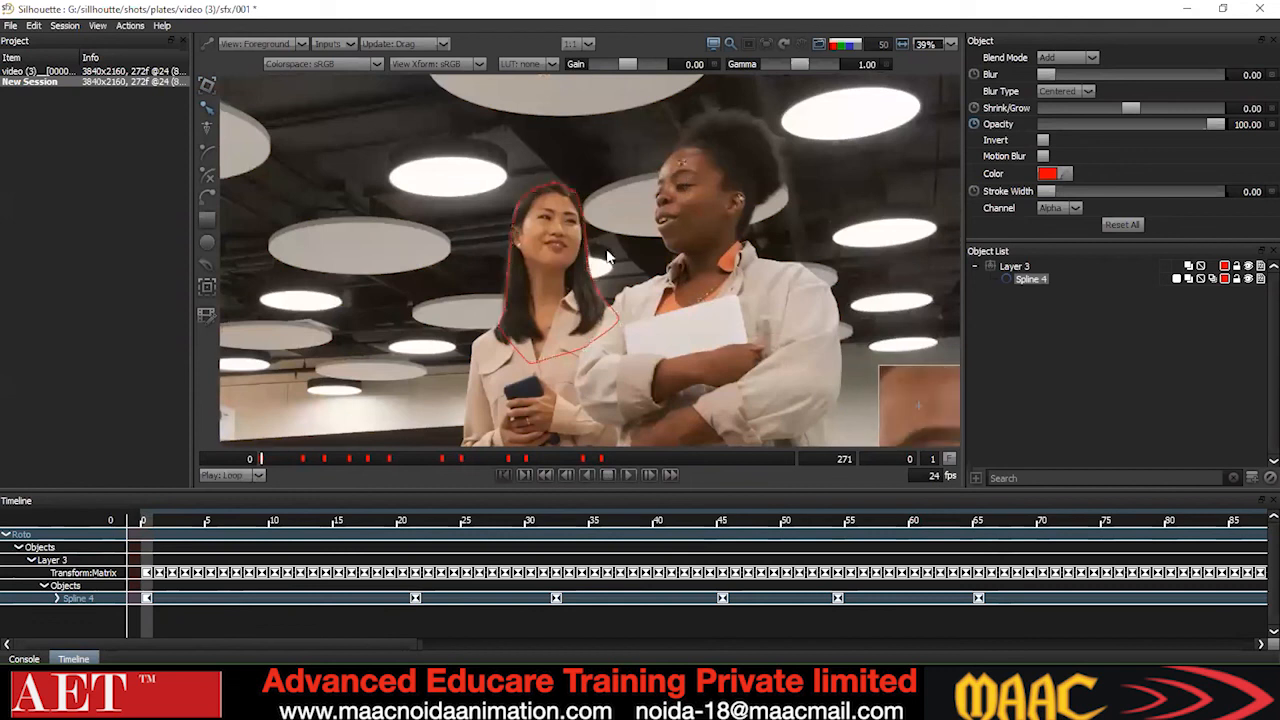
left_click(300, 461)
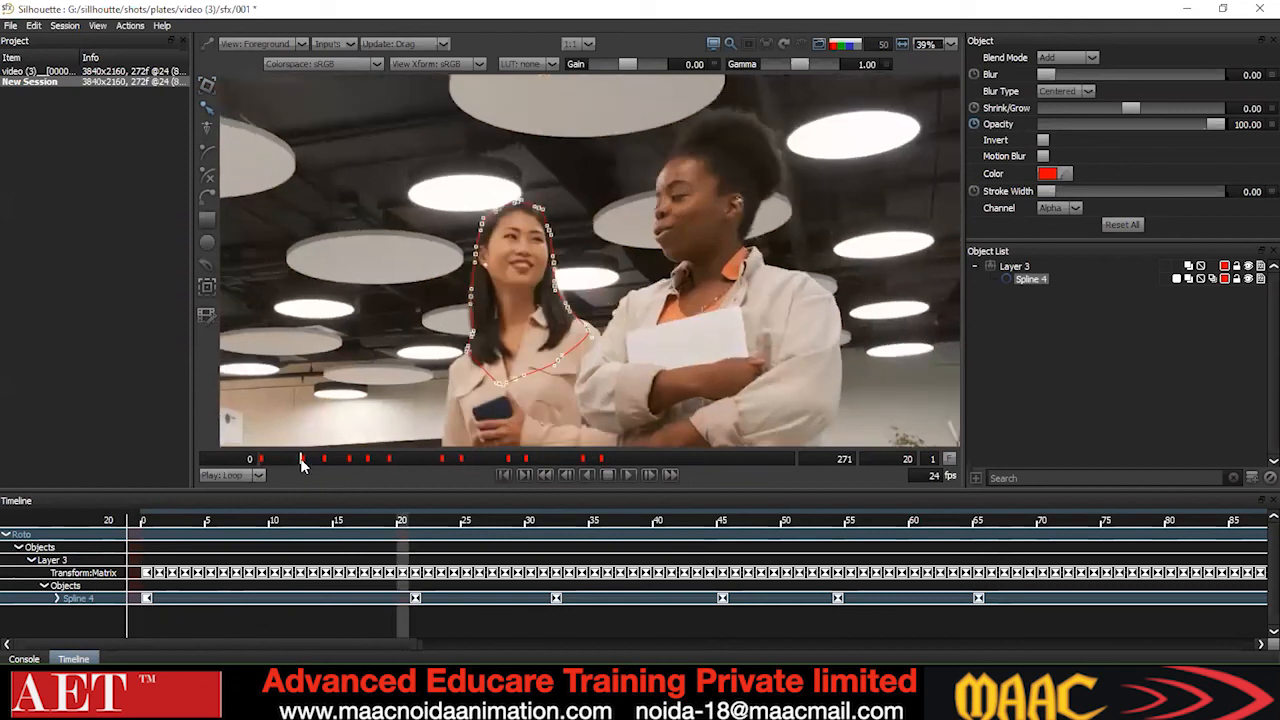
left_click(252, 457)
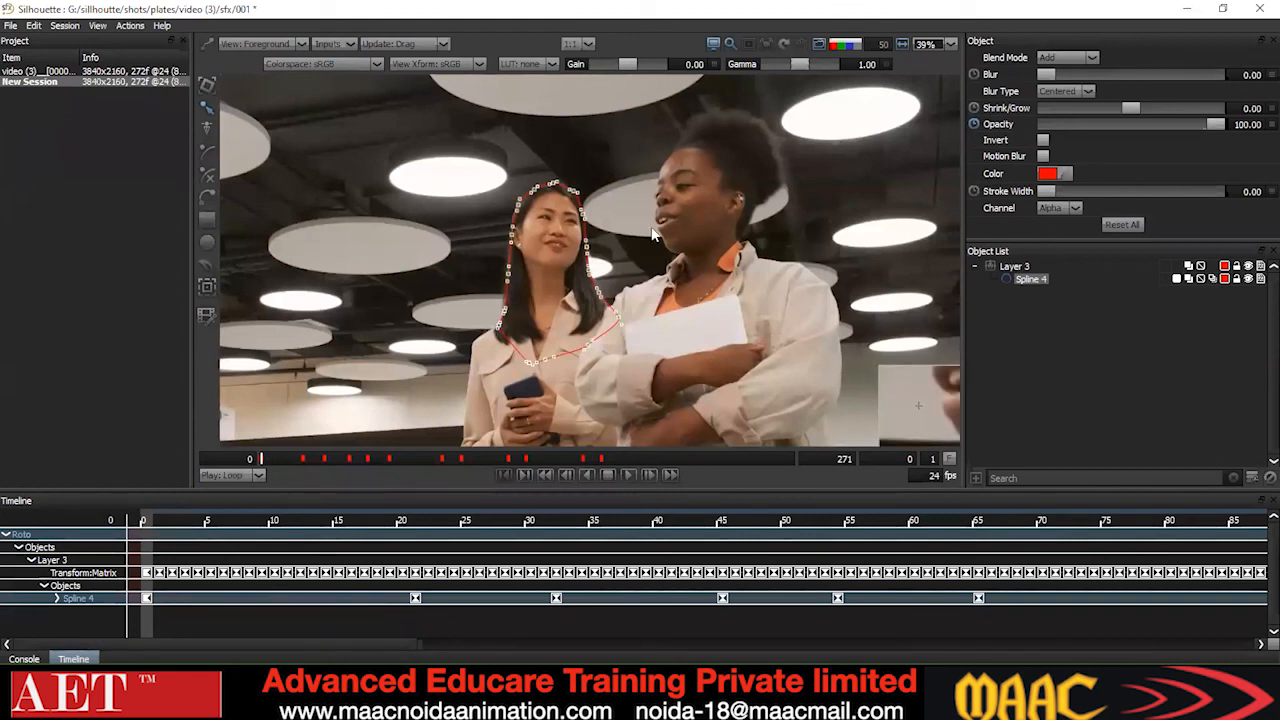
Turn off auto-keying, try pulling the head spline's hair-edge points outward at frame 0, and scrub the opening frames.
key("a")
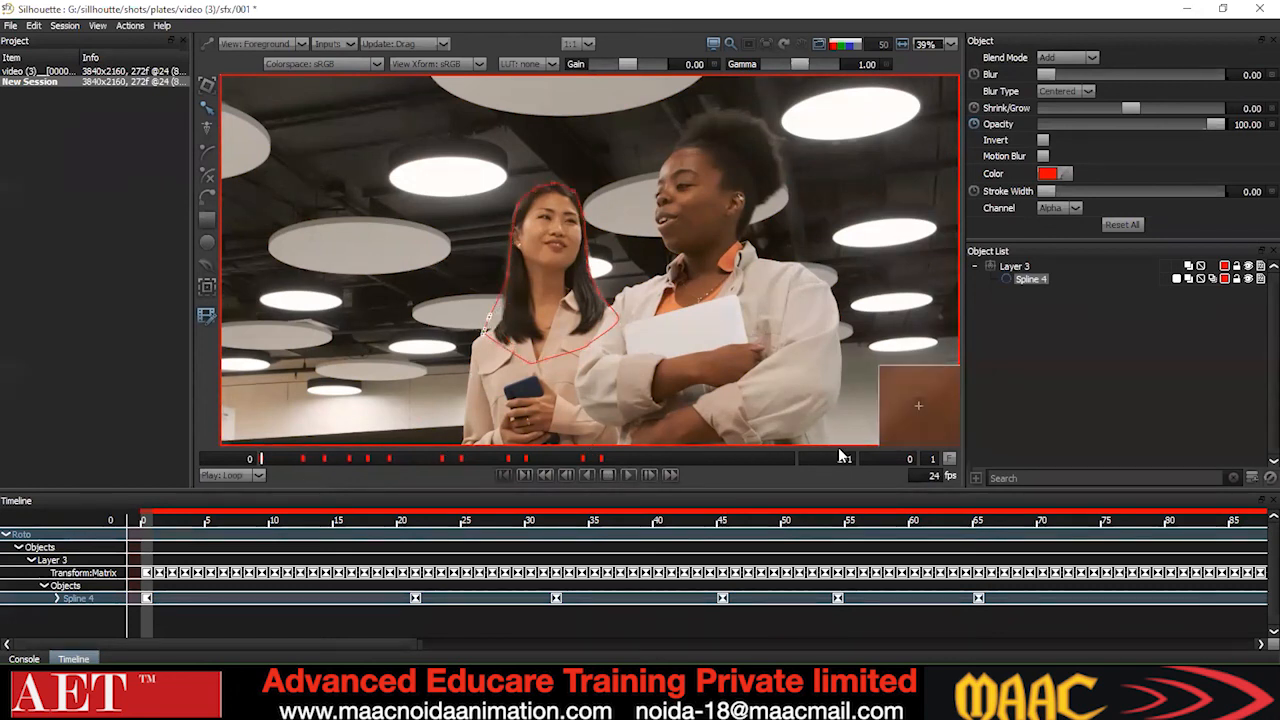
left_click(294, 459)
left_click_drag(295, 464, 256, 461)
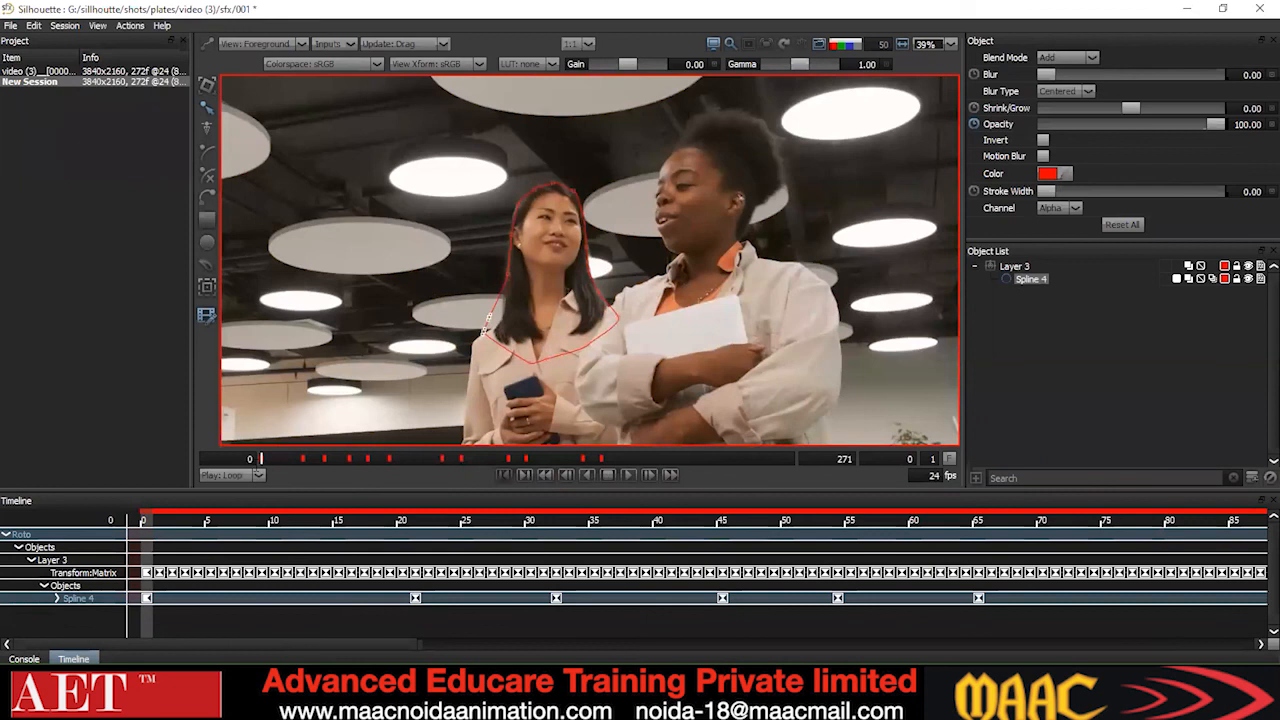
mouse_move(271, 462)
left_mouse_down()
mouse_move(395, 458)
mouse_move(251, 466)
left_mouse_up()
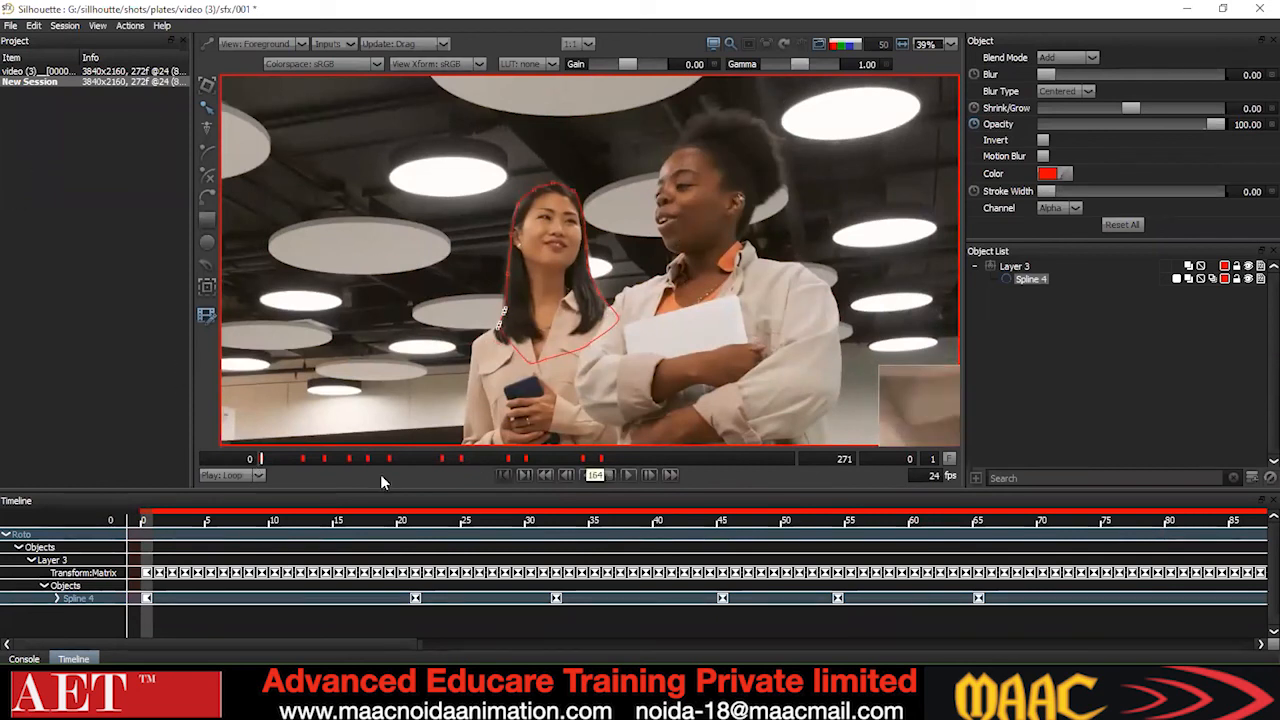
Convert all points of the head spline to Cardinal at frame 0 and turn auto-keying back on, scrubbing the opening frames.
left_click(607, 258)
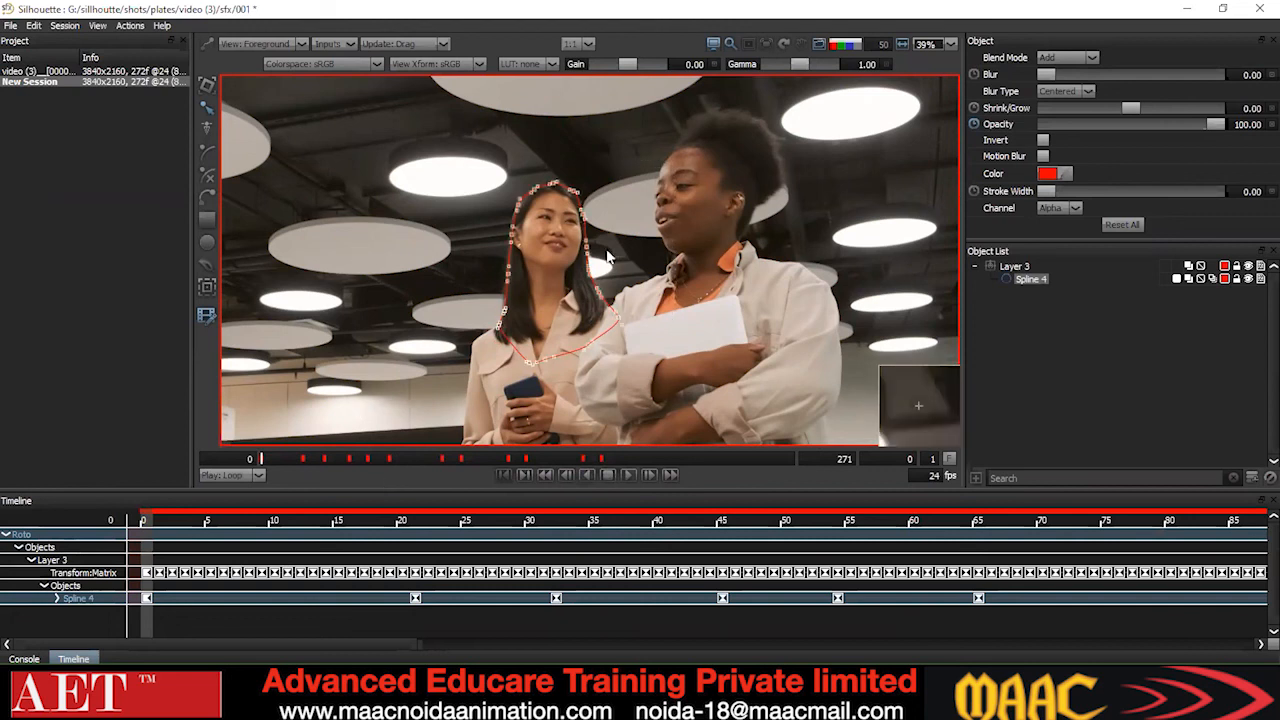
right_click(558, 212)
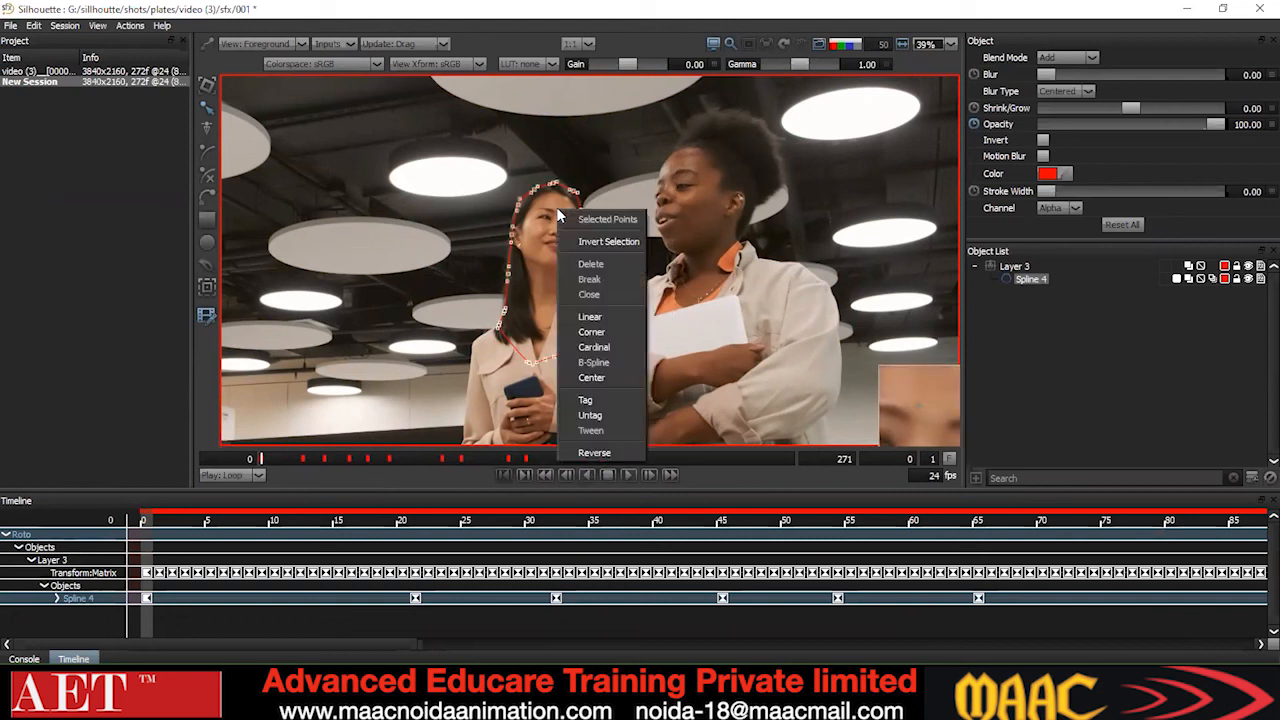
left_click(592, 347)
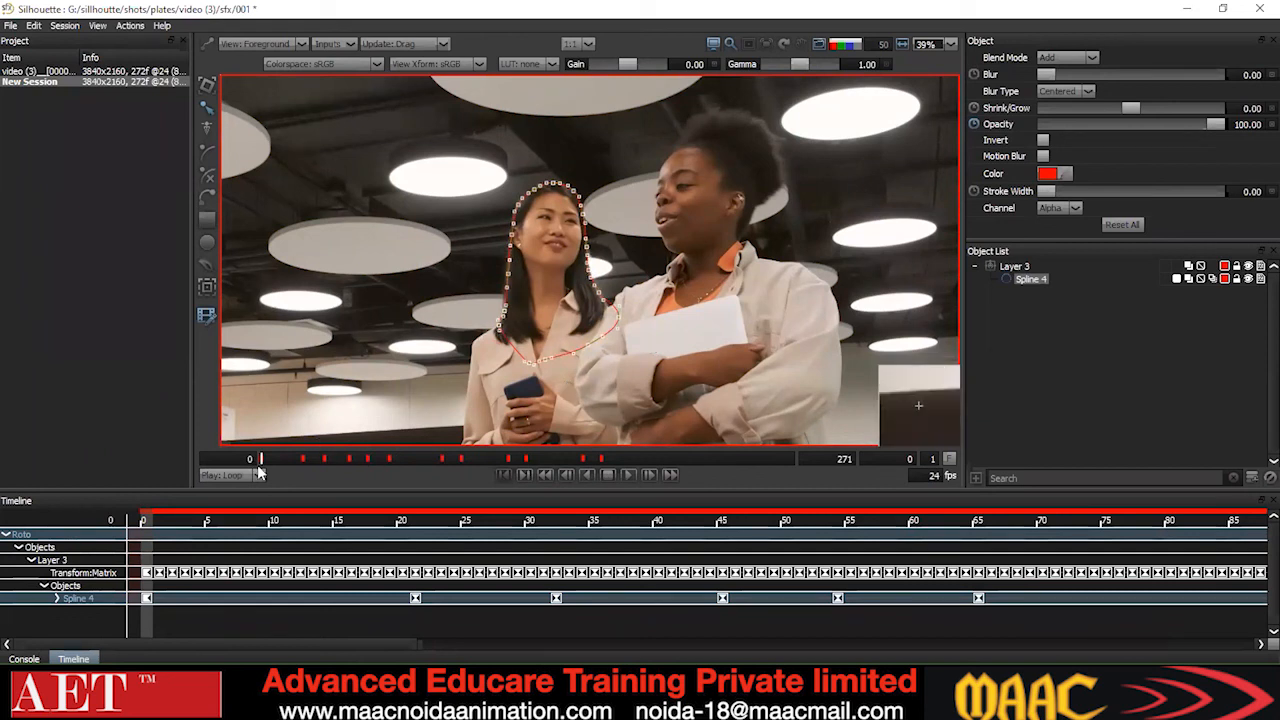
left_click_drag(295, 459, 222, 466)
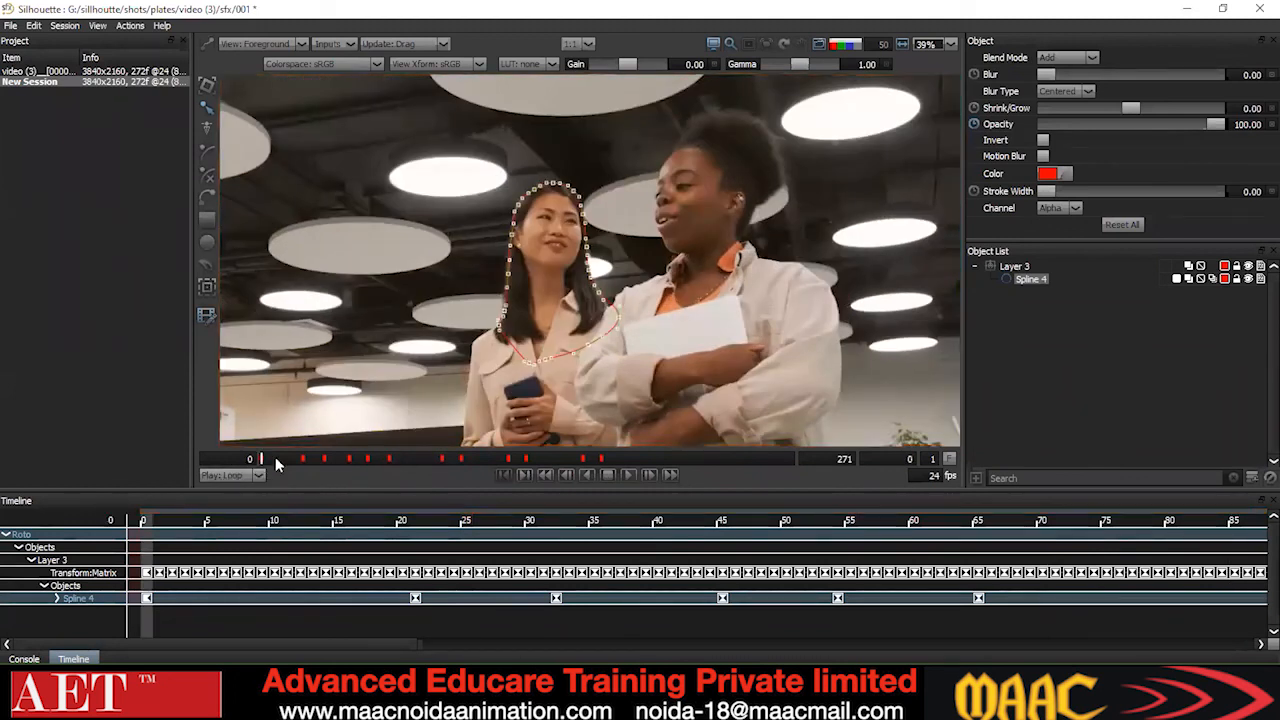
left_click_drag(278, 464, 228, 465)
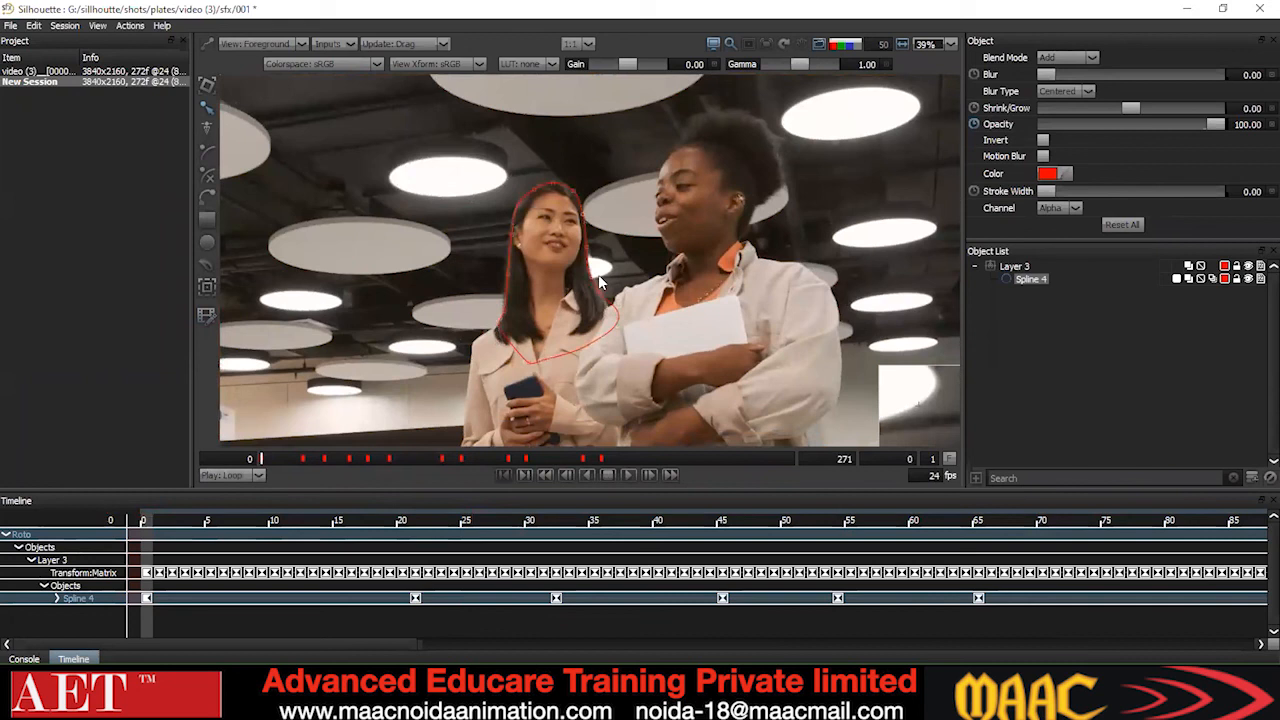
Play back the shot close up to examine the head spline's fit, and return to the keyframe at frame 21.
scroll(598, 274, "up", 2)
scroll(581, 197, "up", 1)
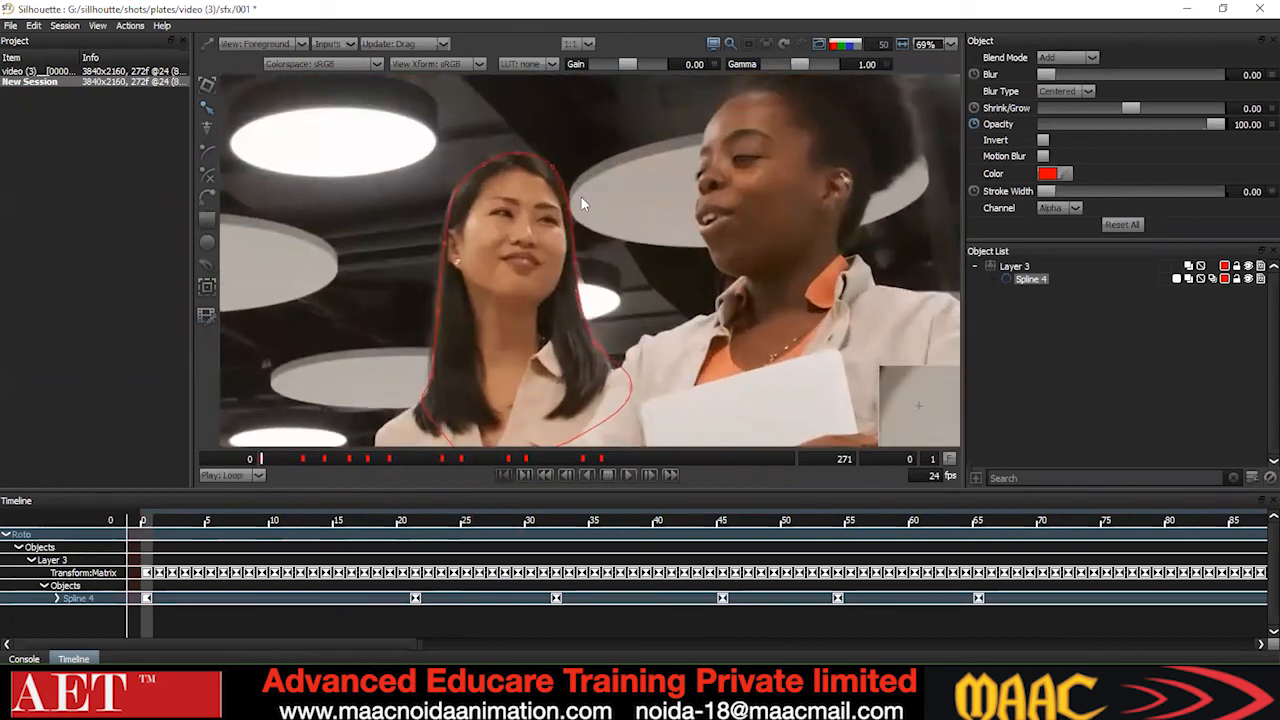
key("space")
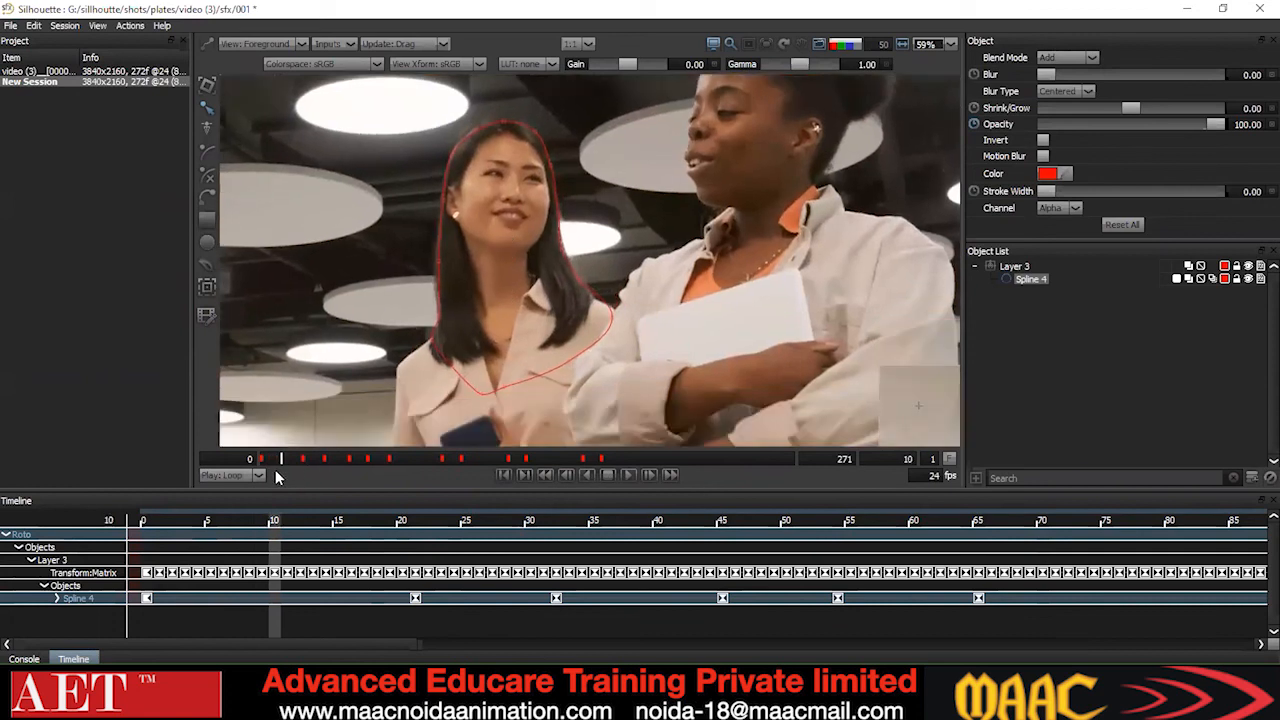
key("space")
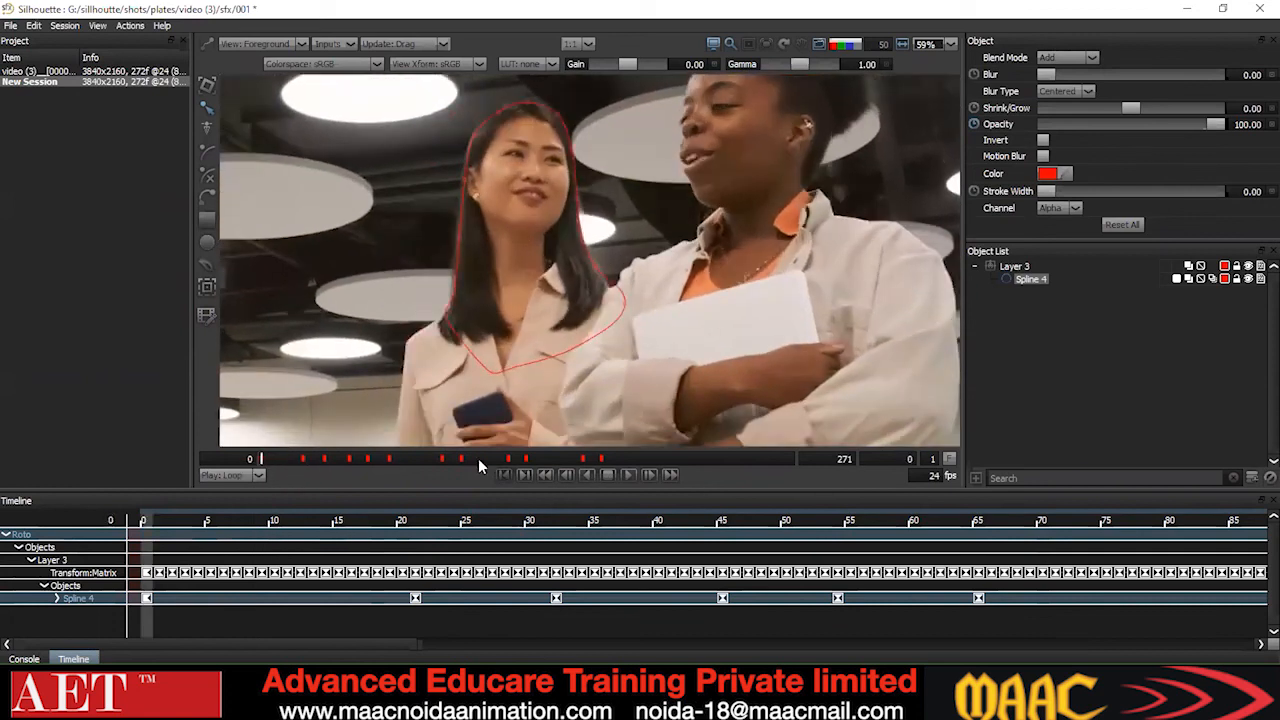
left_click(627, 474)
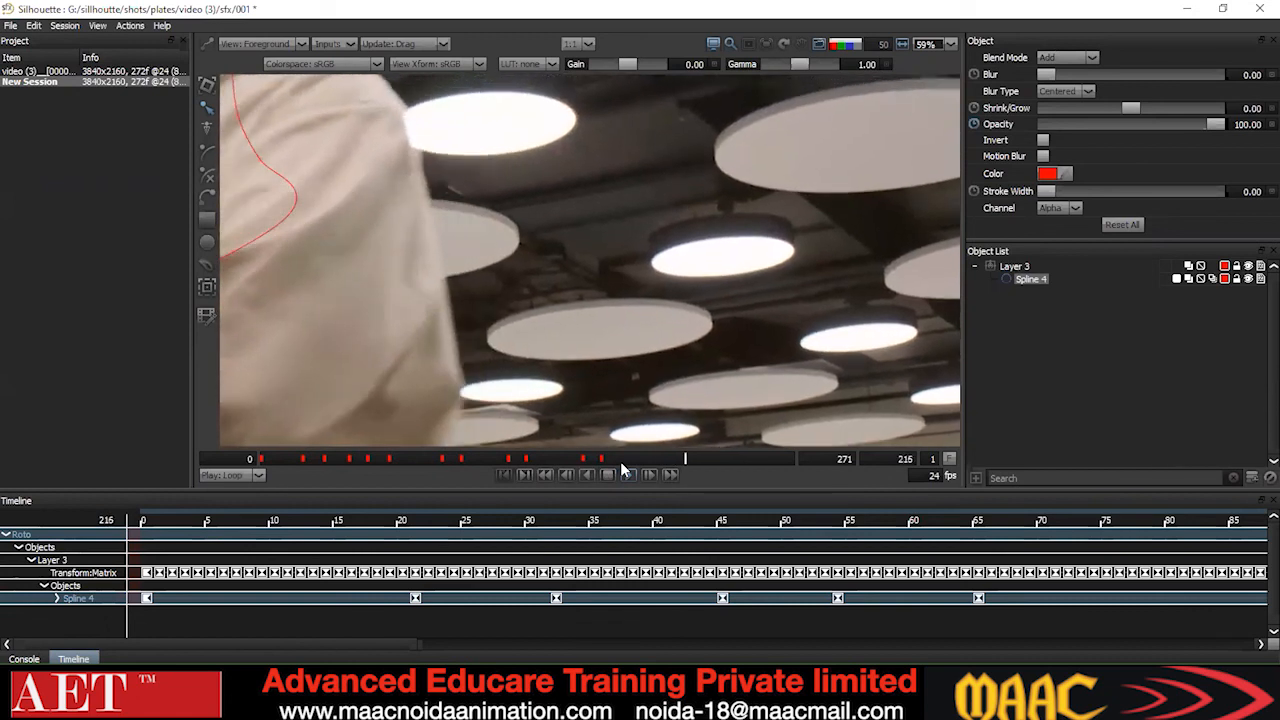
left_click_drag(576, 461, 320, 447)
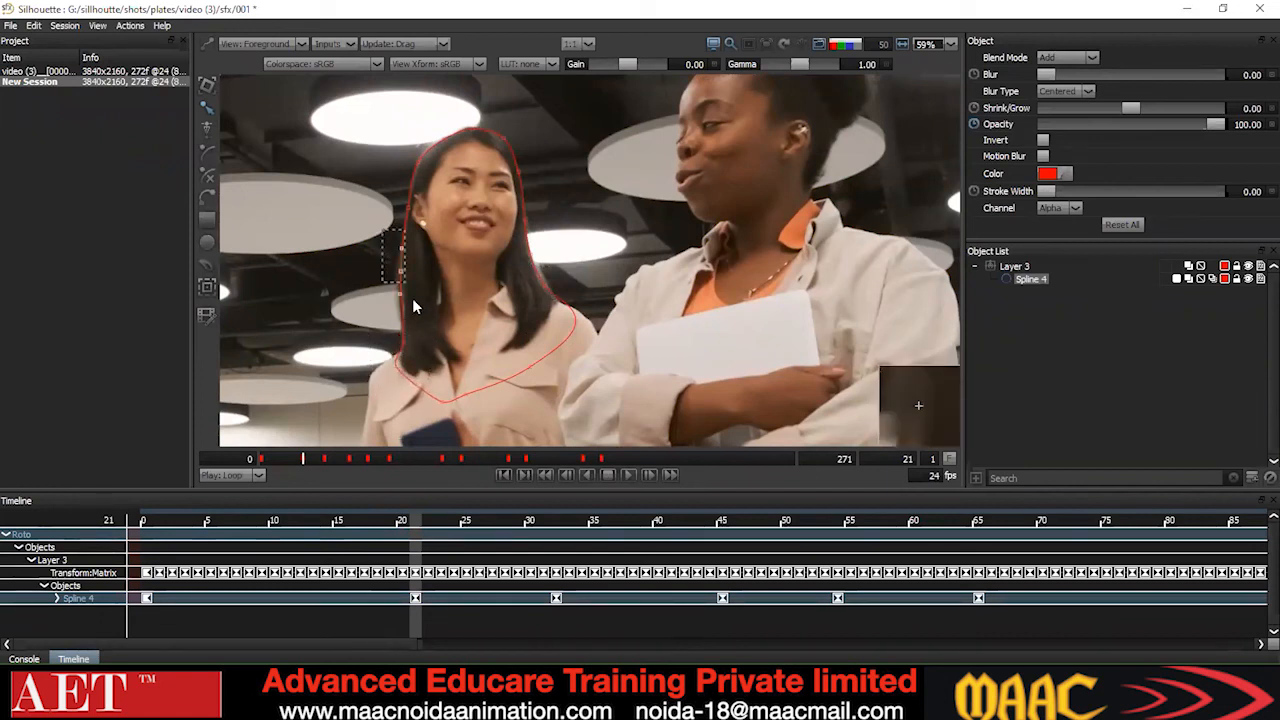
Select all points of the head spline at frame 21 and convert them to Cardinal.
scroll(446, 200, "down", 2)
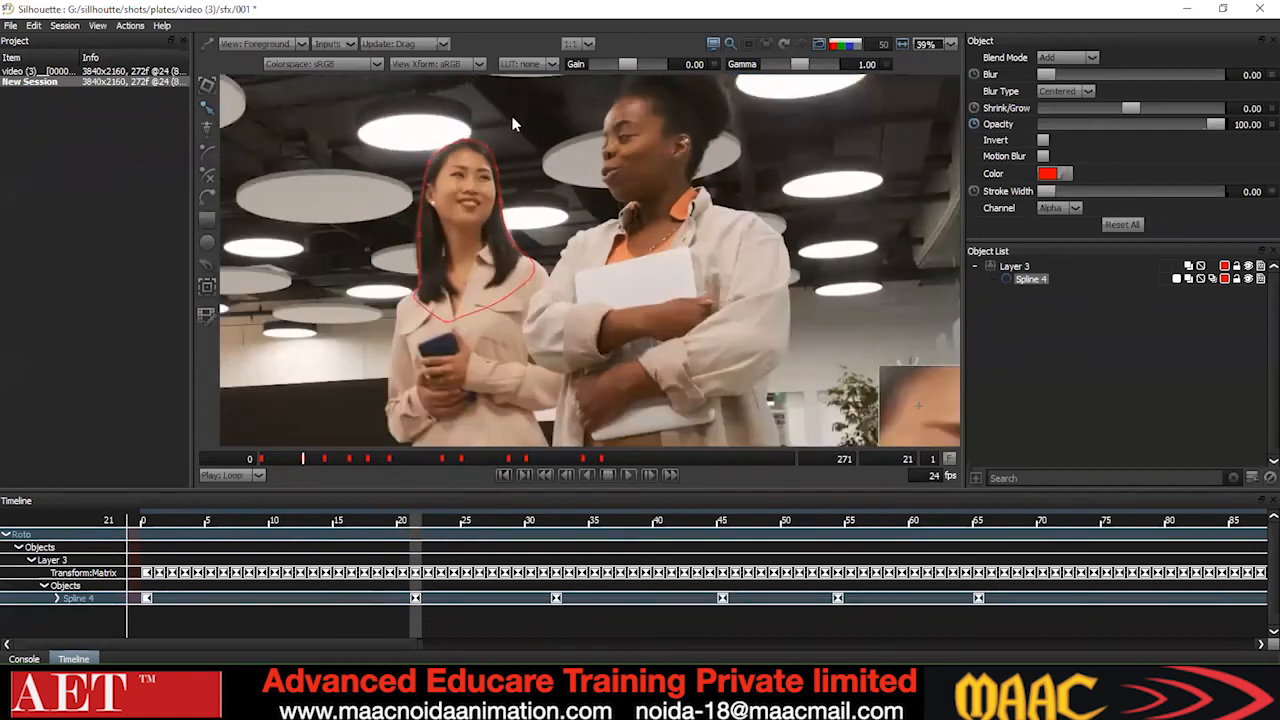
left_click_drag(485, 160, 262, 380)
right_click(689, 165)
left_click(711, 305)
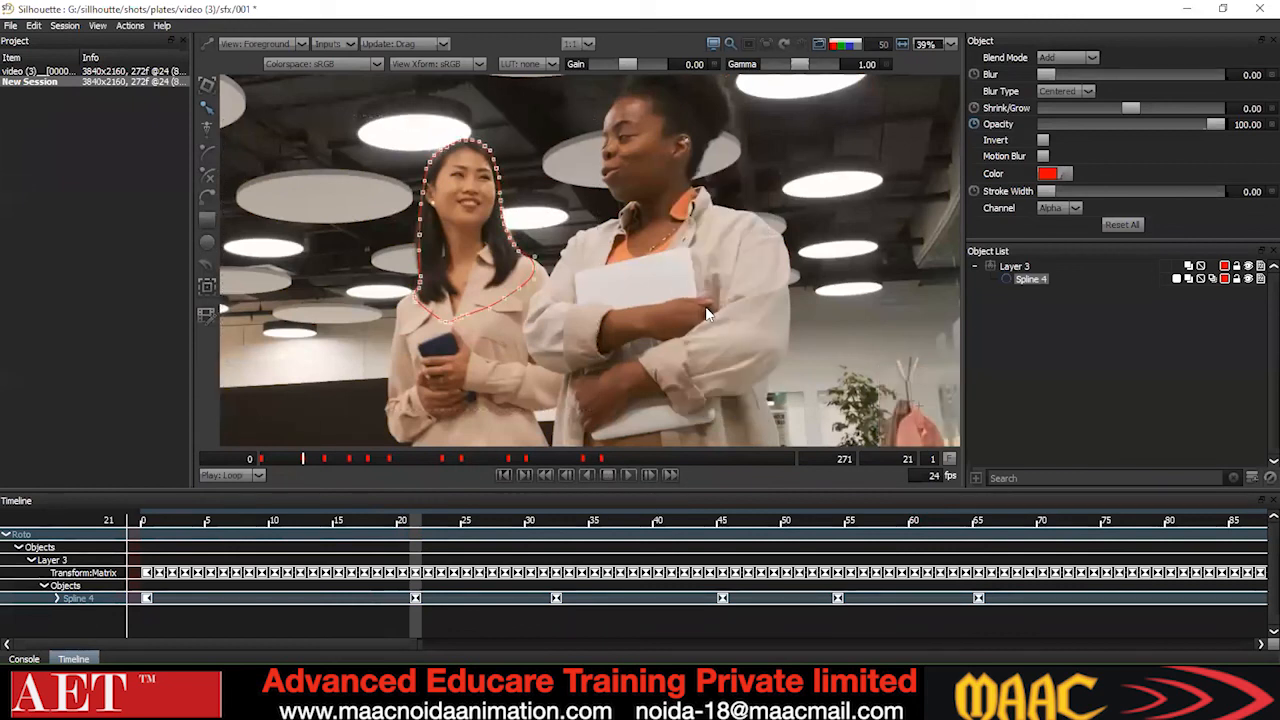
Step forward to frame 36 checking the spline against the head, and go back to the keyframe at frame 32.
left_click(640, 265)
left_click_drag(635, 262, 617, 218)
key("x")
key("x")
key("x")
key("x")
key("x")
key("x")
key("x")
key("x")
key("x")
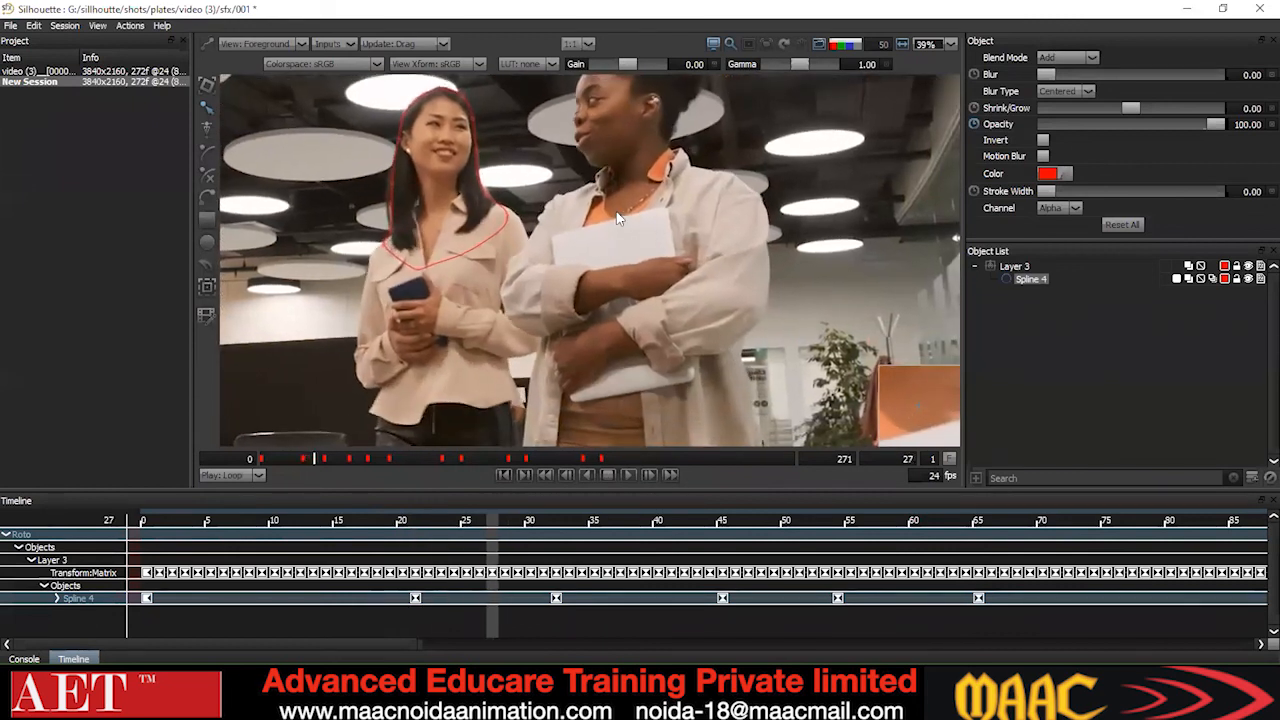
key("x")
key("x")
key("x")
key("x")
key("x")
key("x")
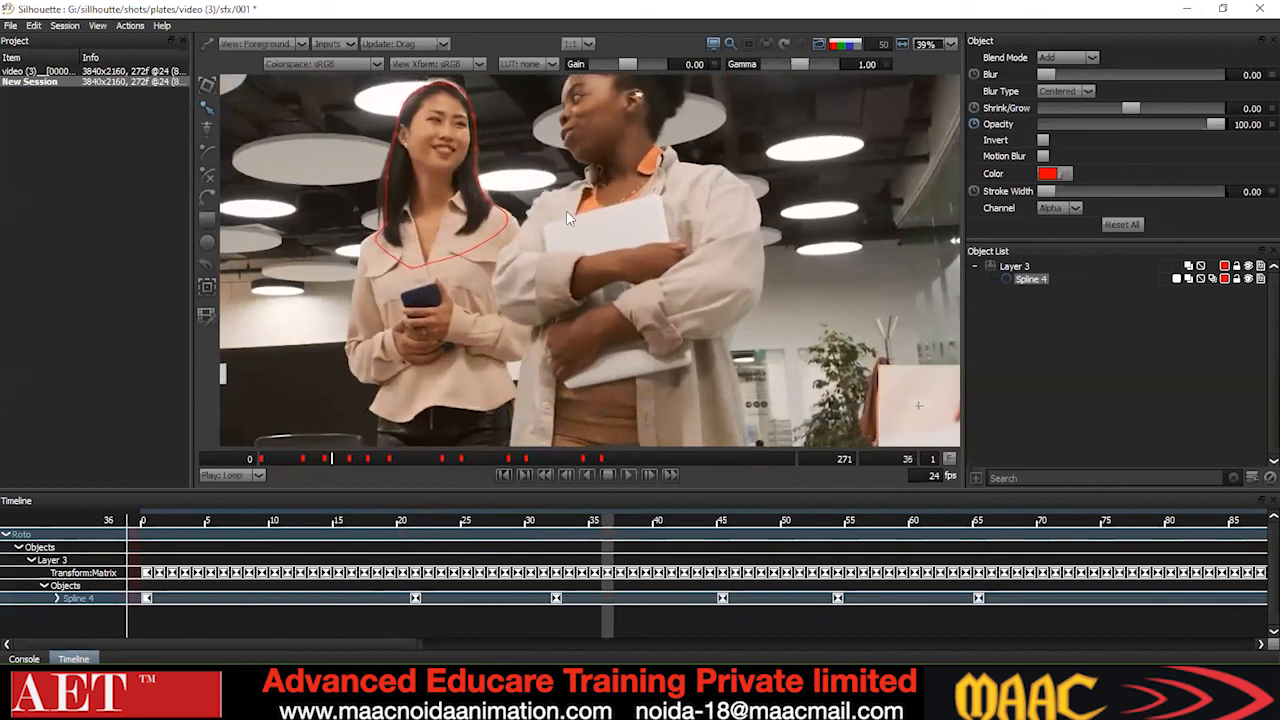
key("z")
key("z")
key("z")
key("z")
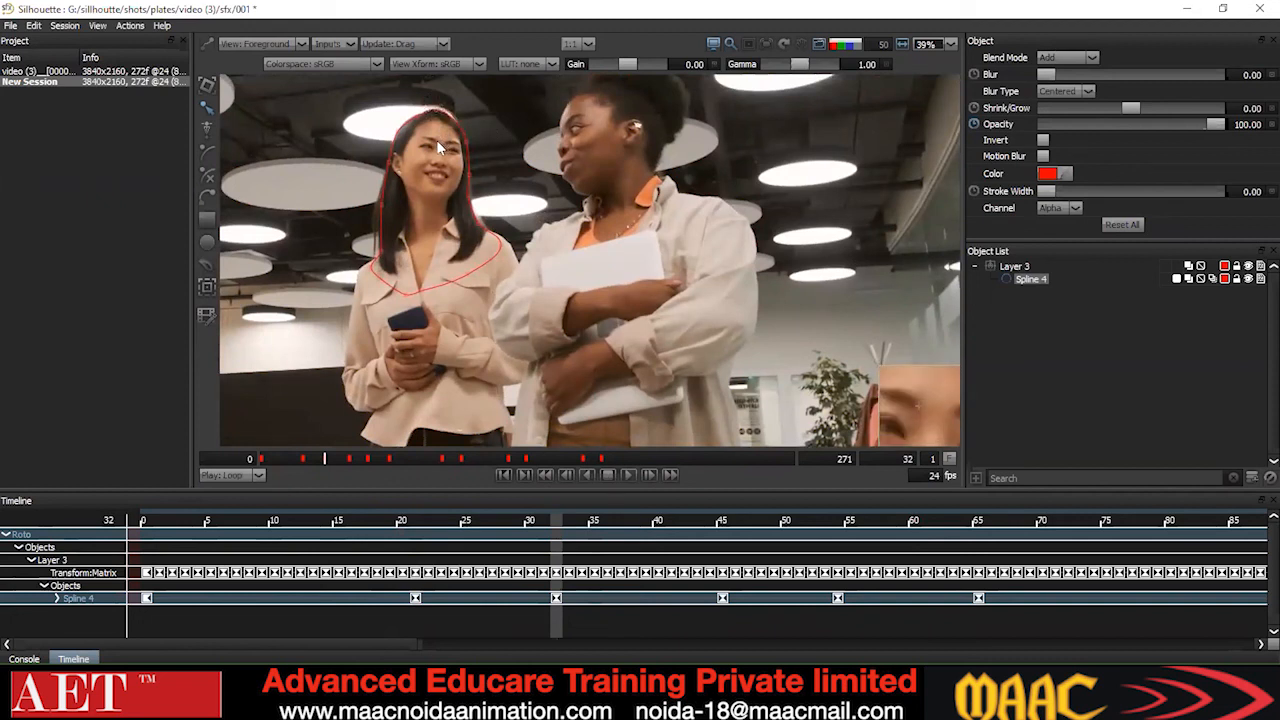
Select all points of the head spline at frame 32 and convert them to Cardinal.
key("minus")
key("ctrl+a")
right_click(551, 112)
left_click(590, 248)
key("equal")
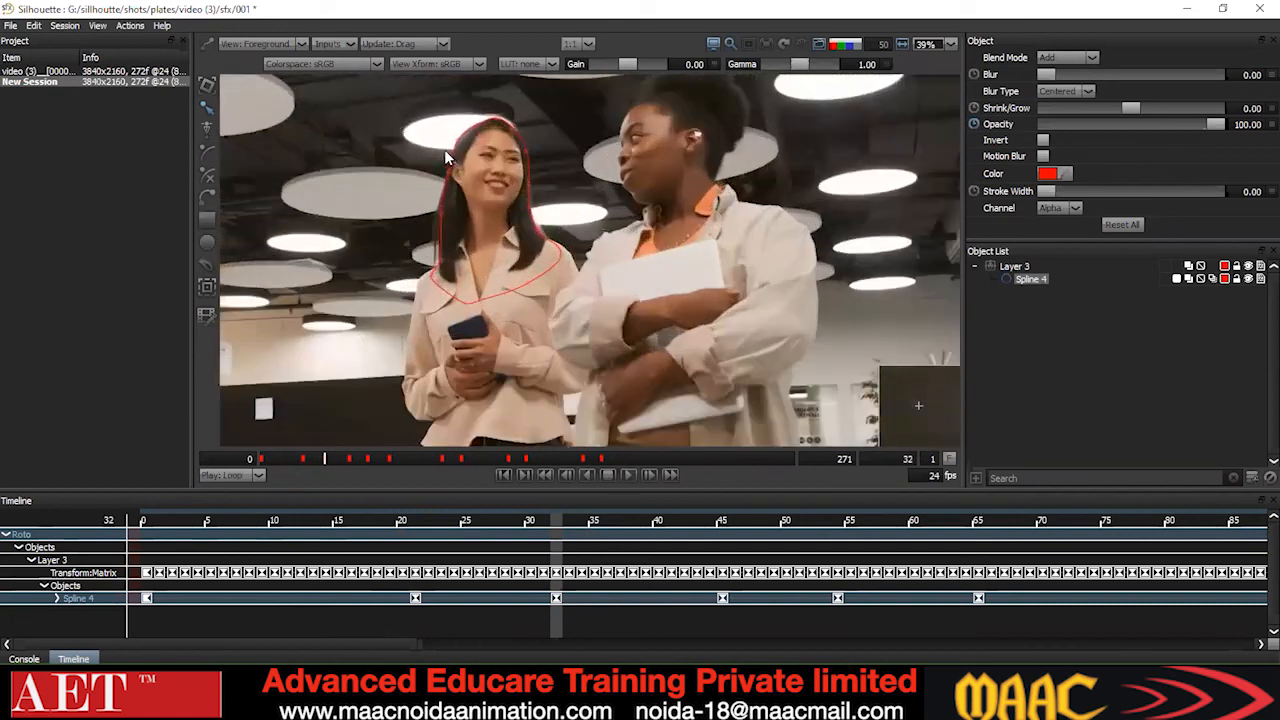
Show the head spline's matte overlay at frame 32, hide it again, and inspect the spline along the hair edge.
left_click_drag(466, 154, 436, 112)
left_click_drag(481, 164, 490, 188)
key("shift+a")
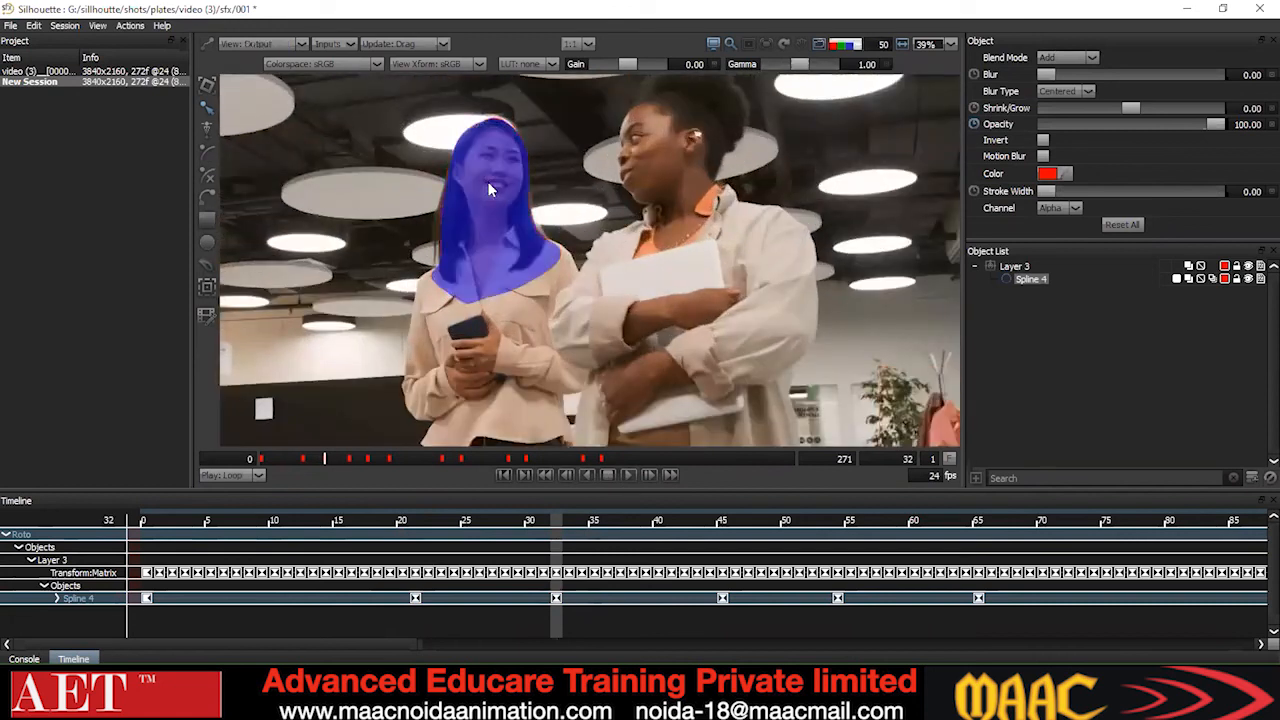
key("shift+a")
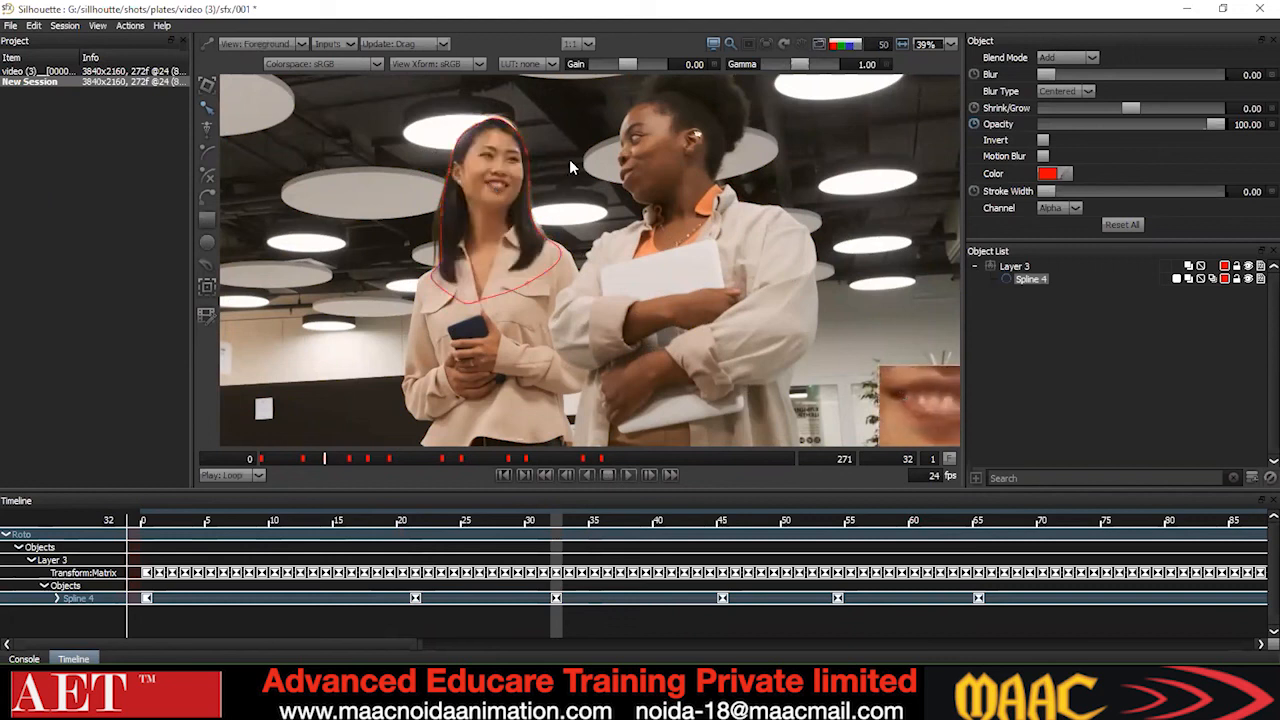
scroll(547, 222, "up", 1)
scroll(470, 200, "up", 3)
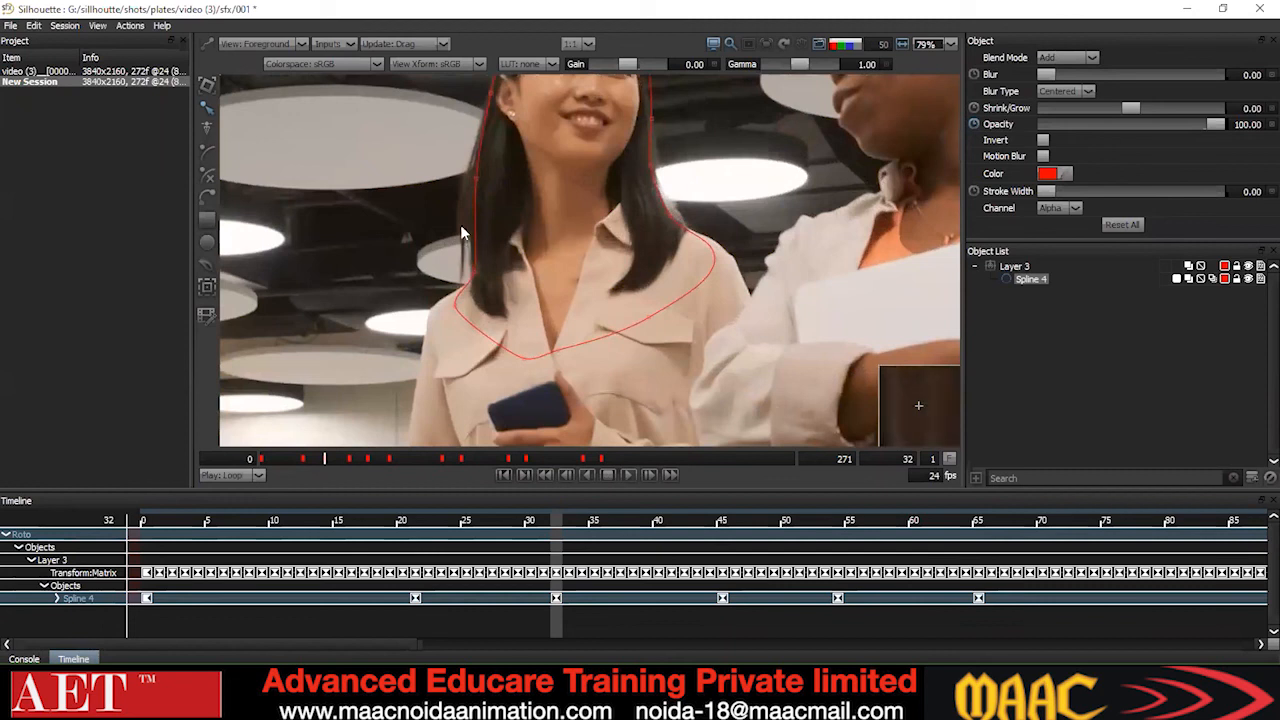
Inspect the spline points along the hair edge at frame 32 and play forward to the keyframe at frame 45.
left_click_drag(508, 233, 476, 279)
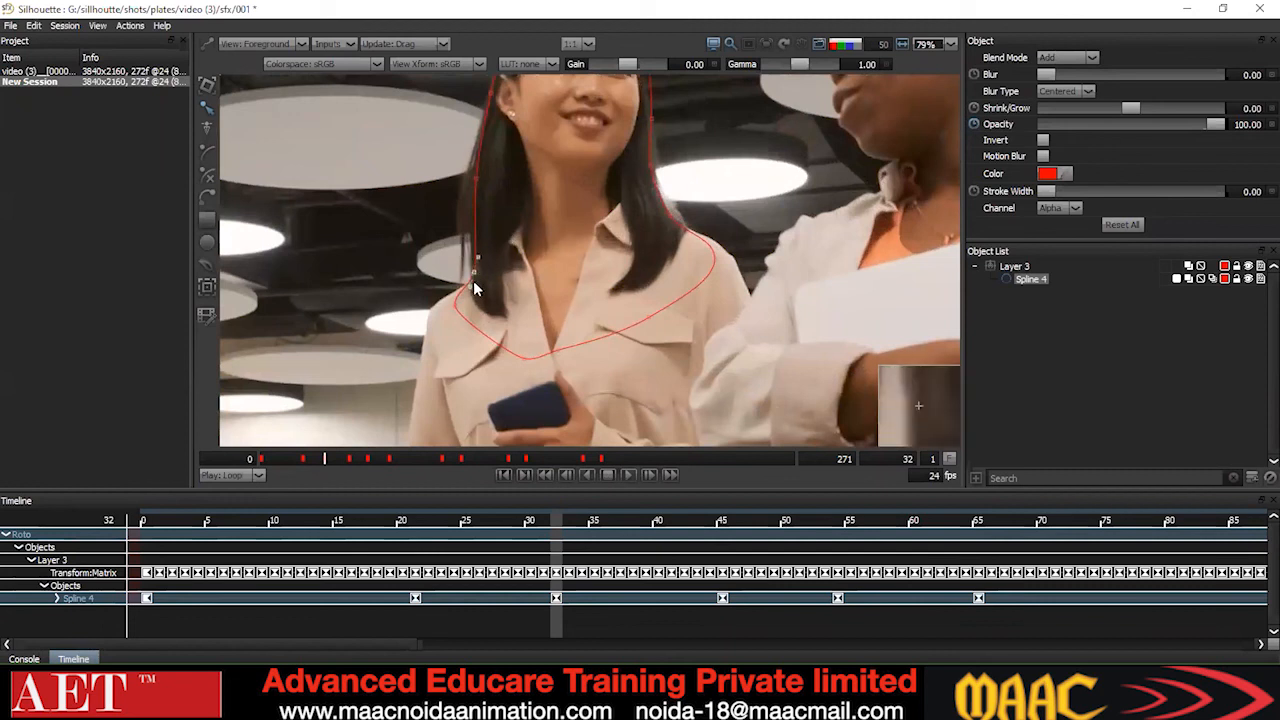
left_click_drag(531, 186, 537, 244)
key("space")
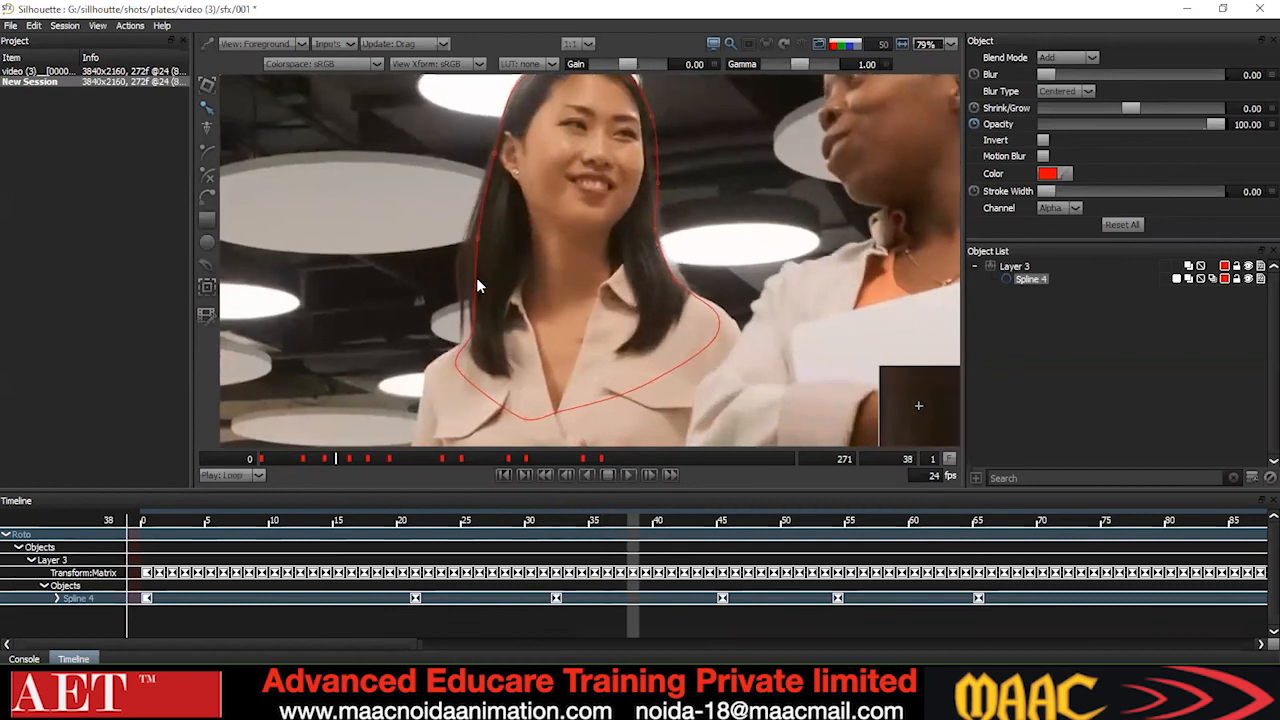
key("space")
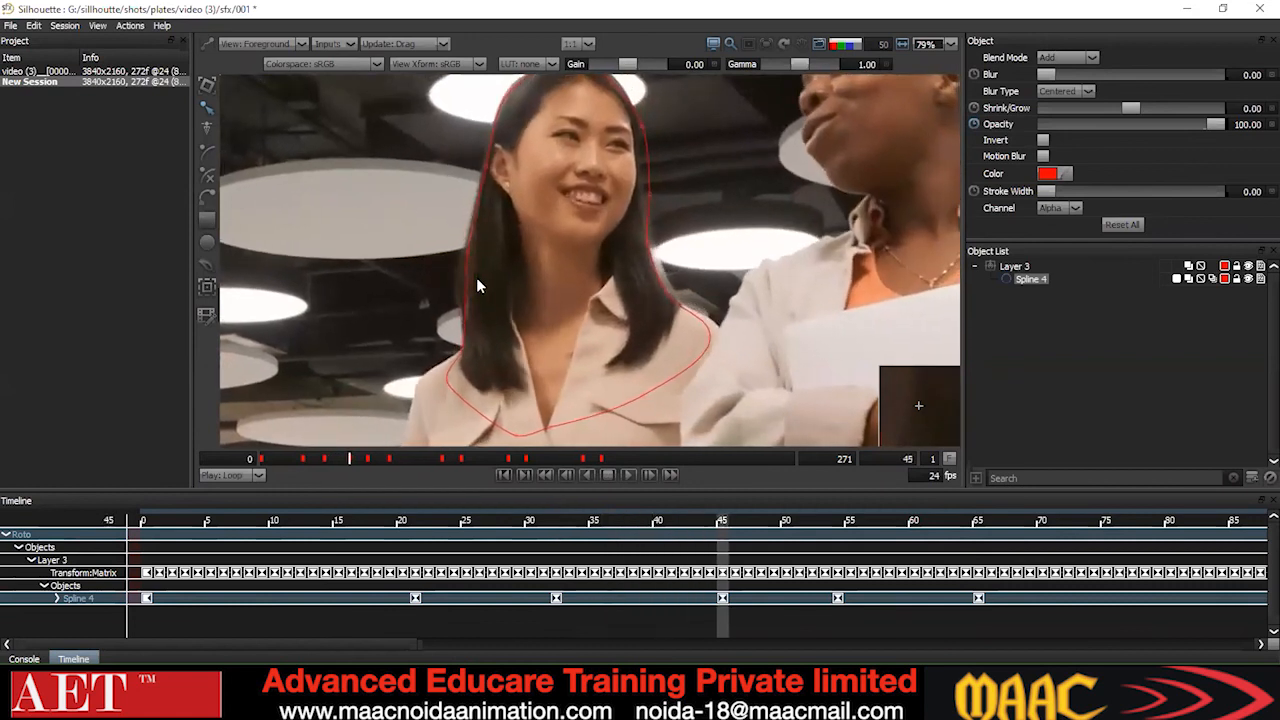
Check the head spline's side points at frame 45, select all its points and convert them to Cardinal.
scroll(410, 340, "down", 2)
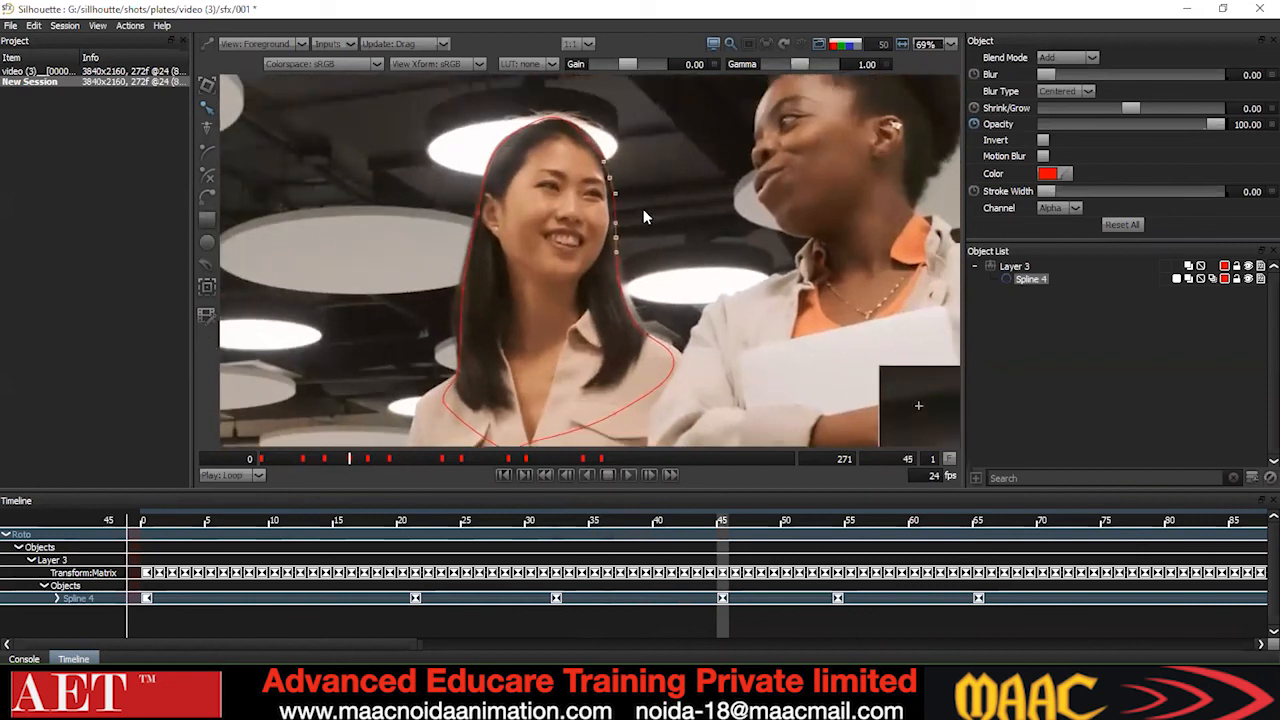
left_click_drag(600, 192, 602, 194)
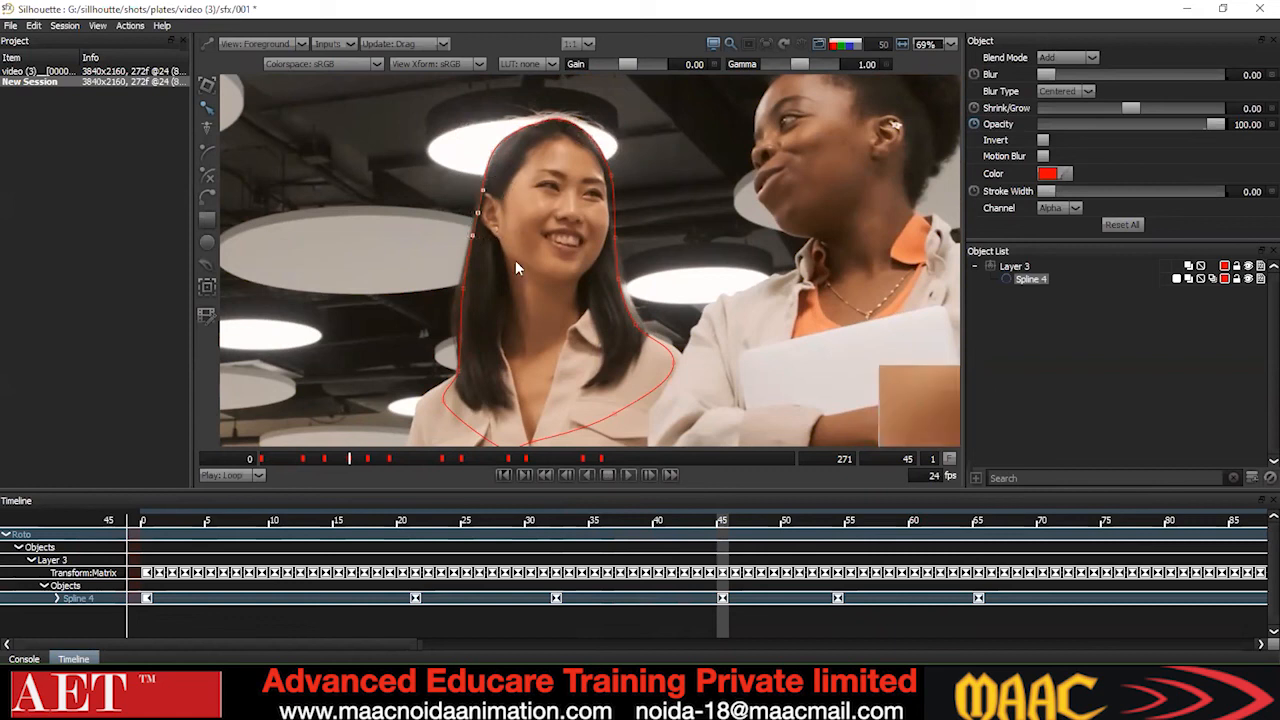
scroll(501, 339, "down", 2)
key("ctrl+a")
right_click(668, 200)
left_click(715, 313)
left_click(675, 286)
left_click_drag(661, 287, 645, 305)
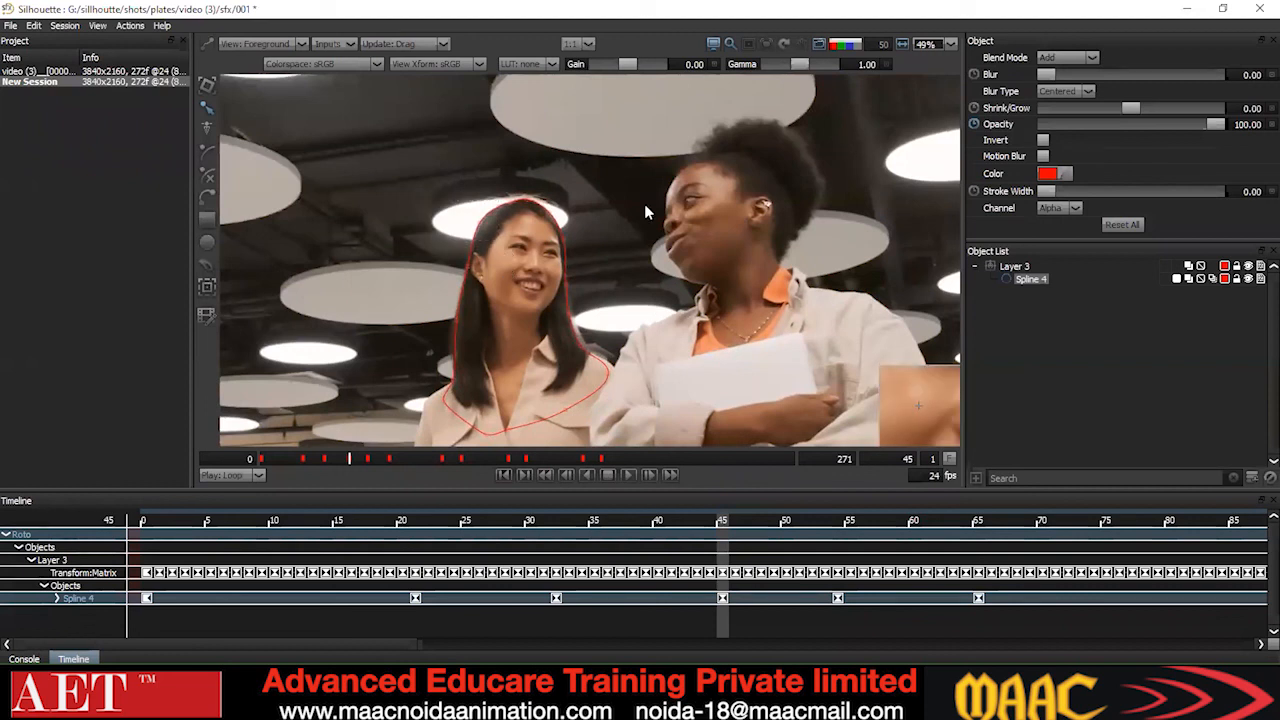
Play forward to frame 59 and nudge the head spline's lower chest points upward.
key("Right")
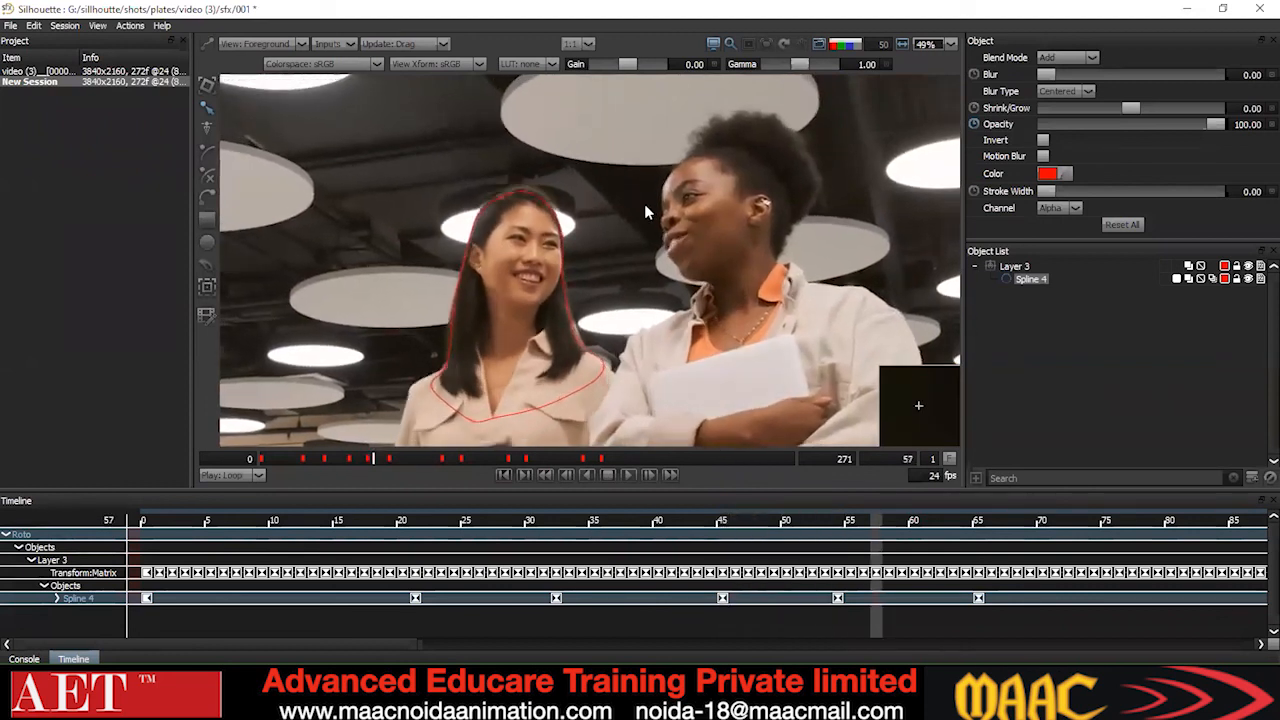
key("space")
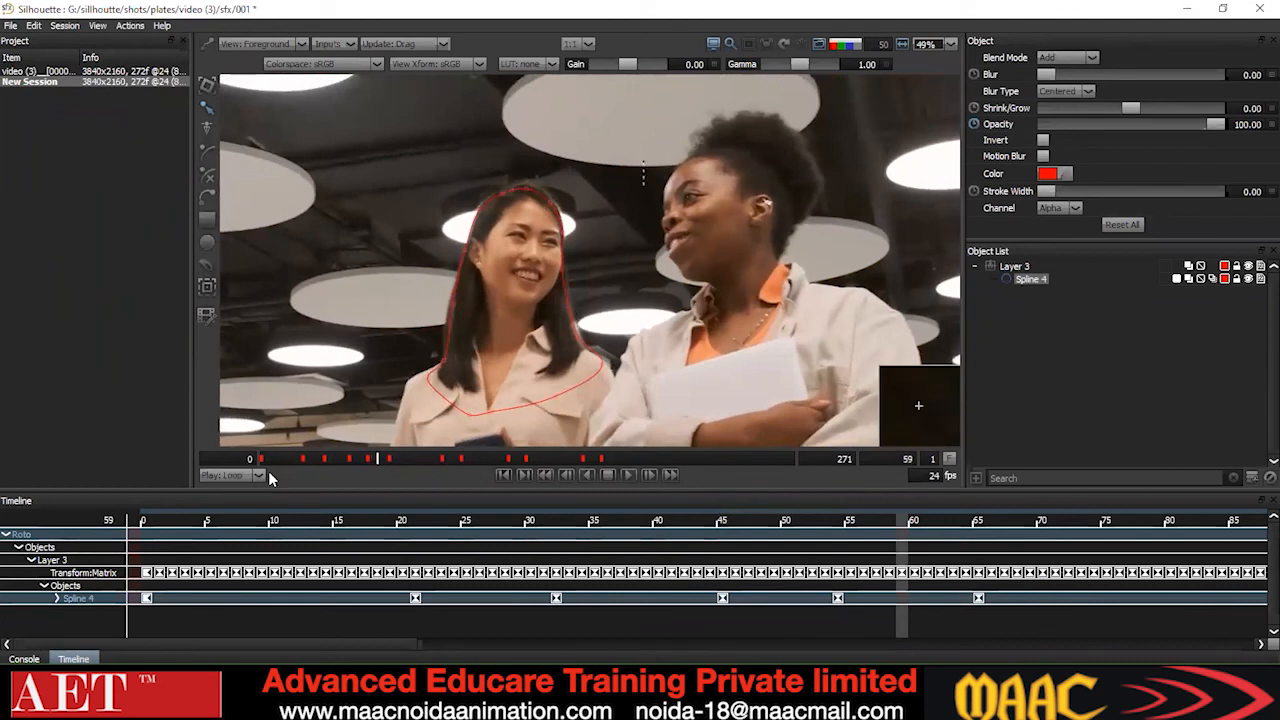
key("Up")
key("Up")
key("Up")
key("Up")
key("Up")
left_click(711, 283)
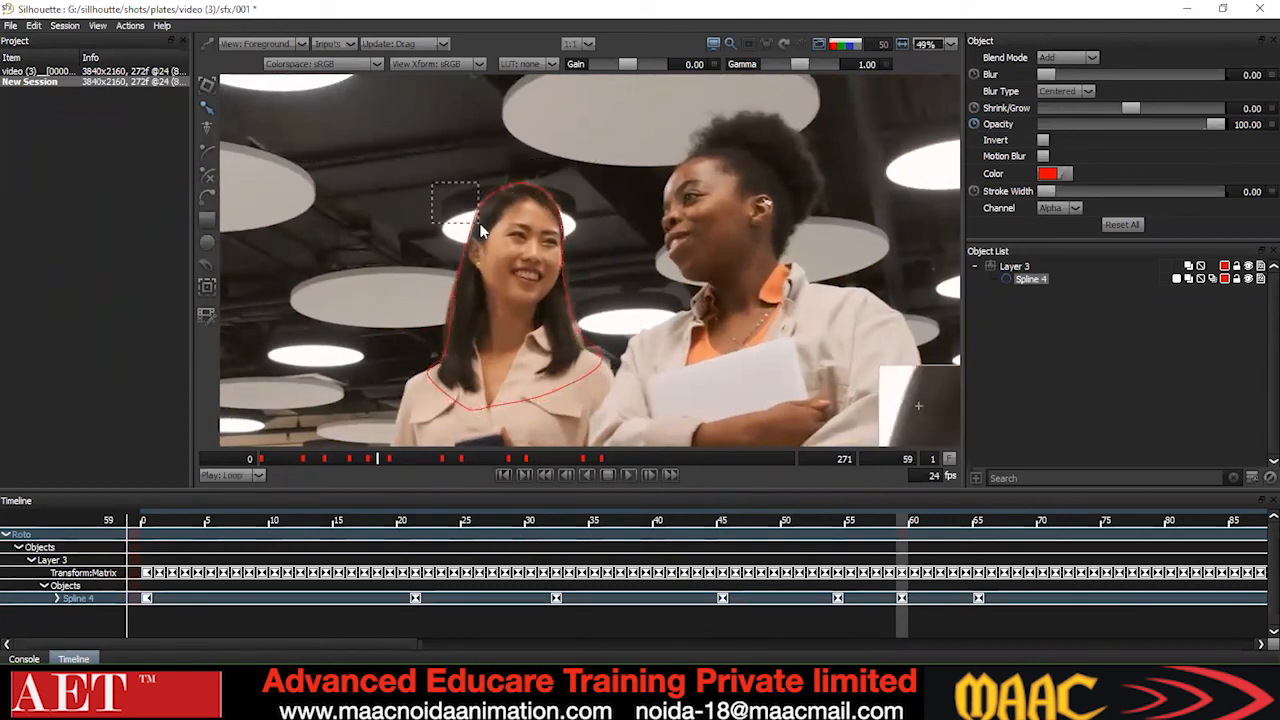
Check the point groups around the hair and shoulders at frame 59, select all spline points and convert them to Cardinal.
left_click_drag(424, 262, 420, 267)
left_click_drag(420, 281, 475, 322)
left_click_drag(480, 334, 405, 405)
left_click(382, 373)
left_click_drag(552, 395, 645, 318)
key("ctrl+a")
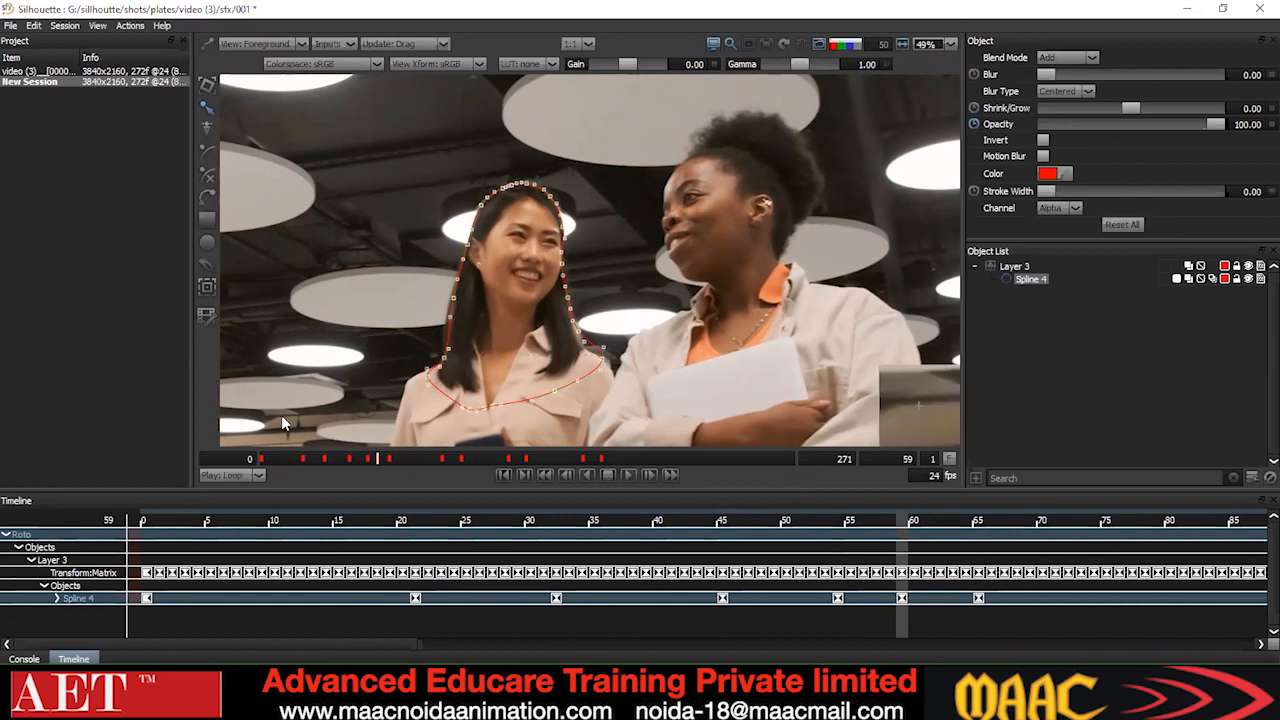
left_click(369, 244)
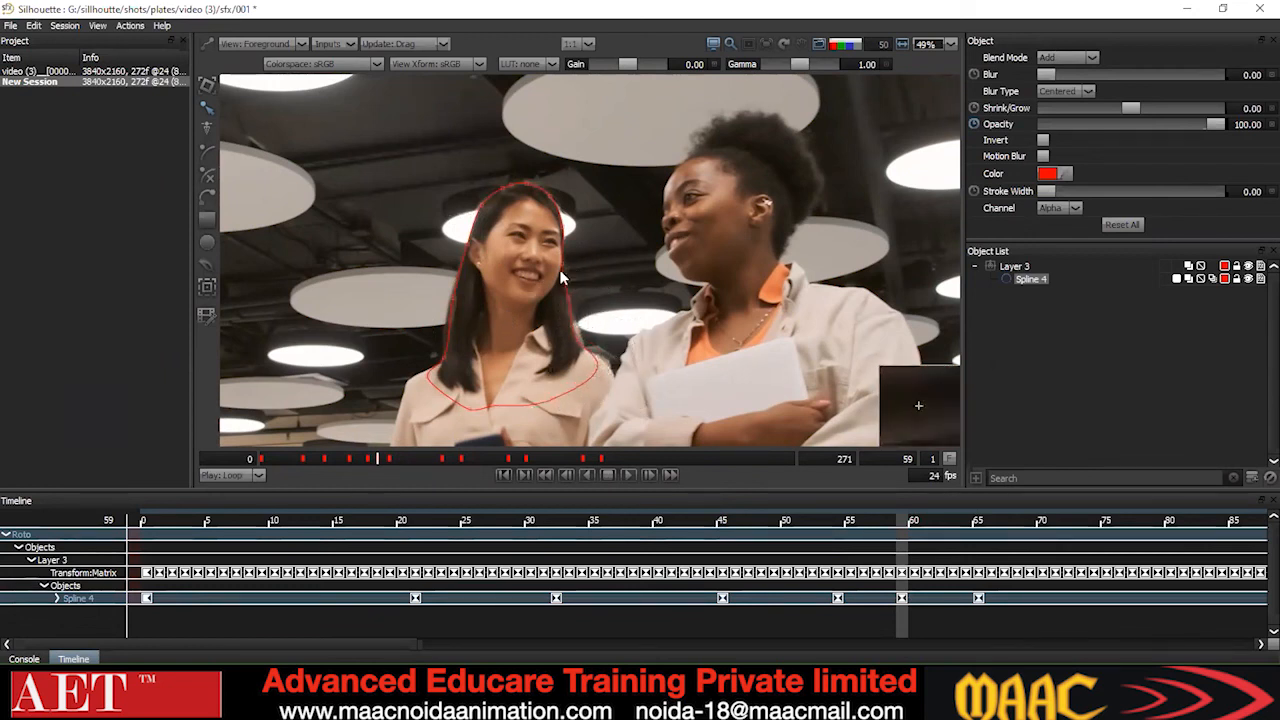
right_click(617, 278)
left_click(635, 346)
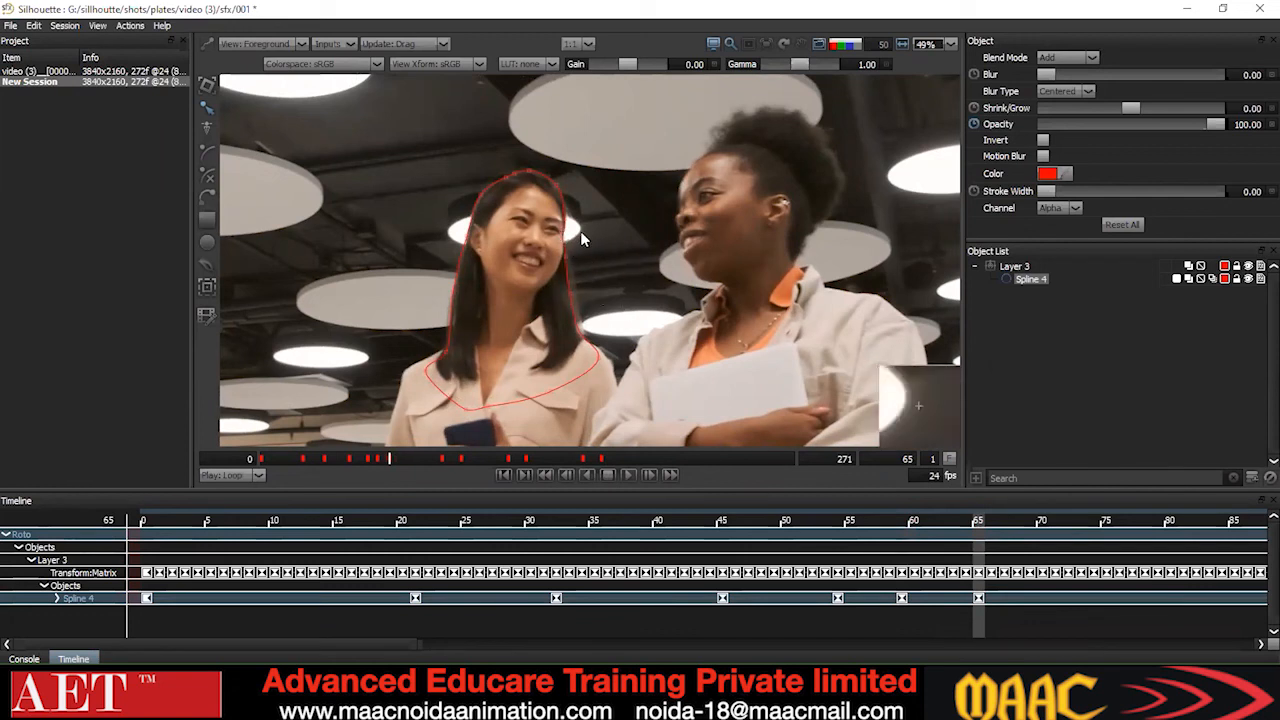
Select all points of the head spline at frame 65 and convert them to Cardinal.
right_click(635, 255)
left_click(657, 354)
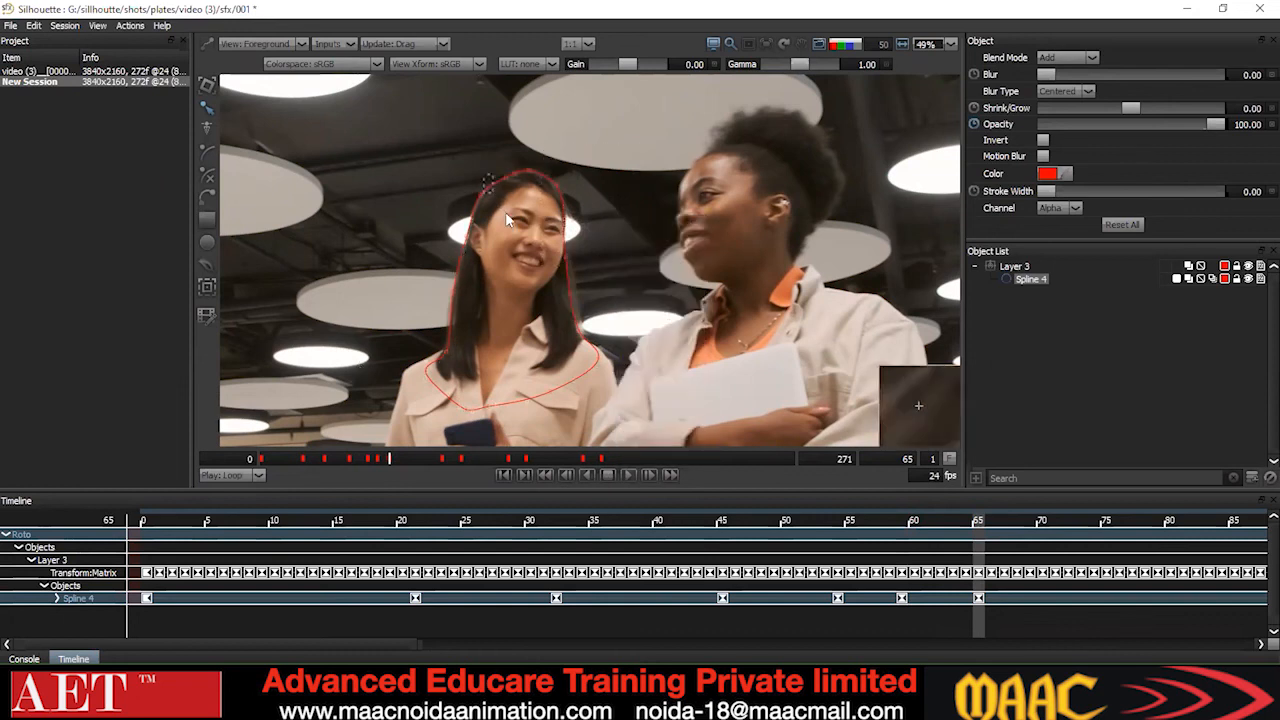
left_click_drag(554, 196, 554, 200)
left_click(655, 192)
key("ctrl+a")
right_click(659, 241)
left_click(706, 379)
left_click(583, 362)
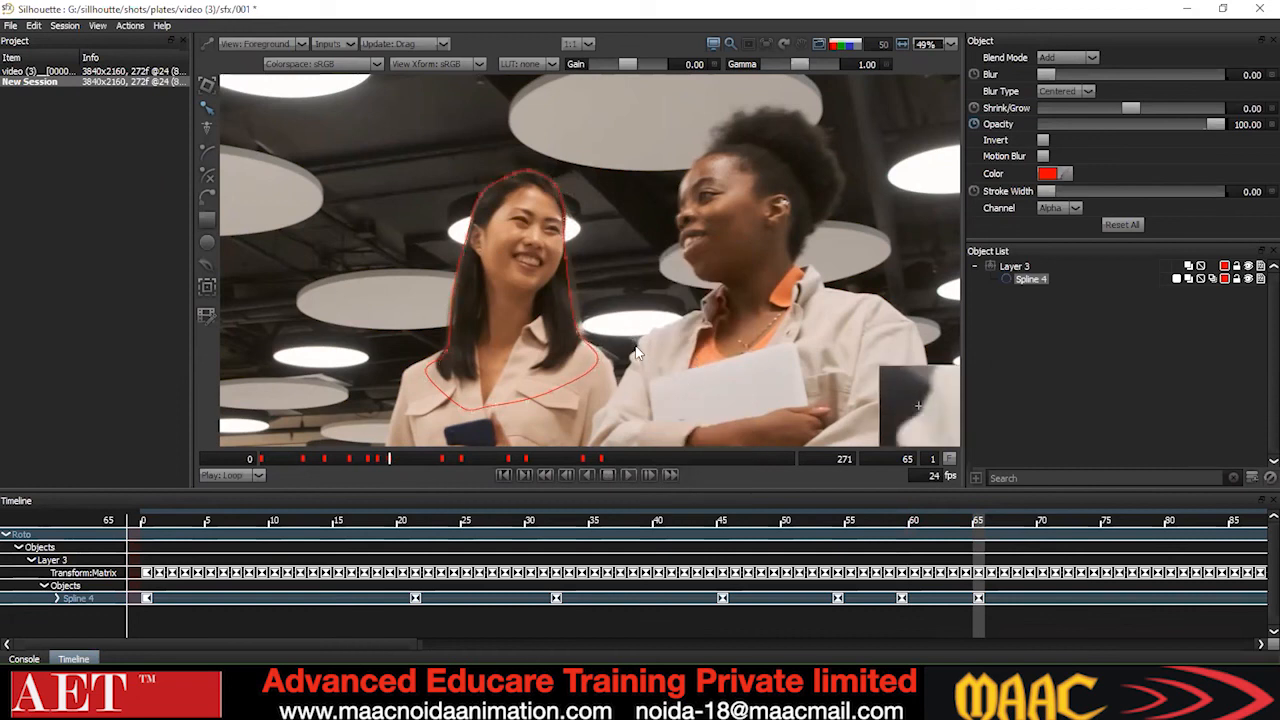
Advance to frame 76 and nudge the head spline's points where the hair tips meet the woman's shoulder.
scroll(604, 262, "down", 2)
key("space")
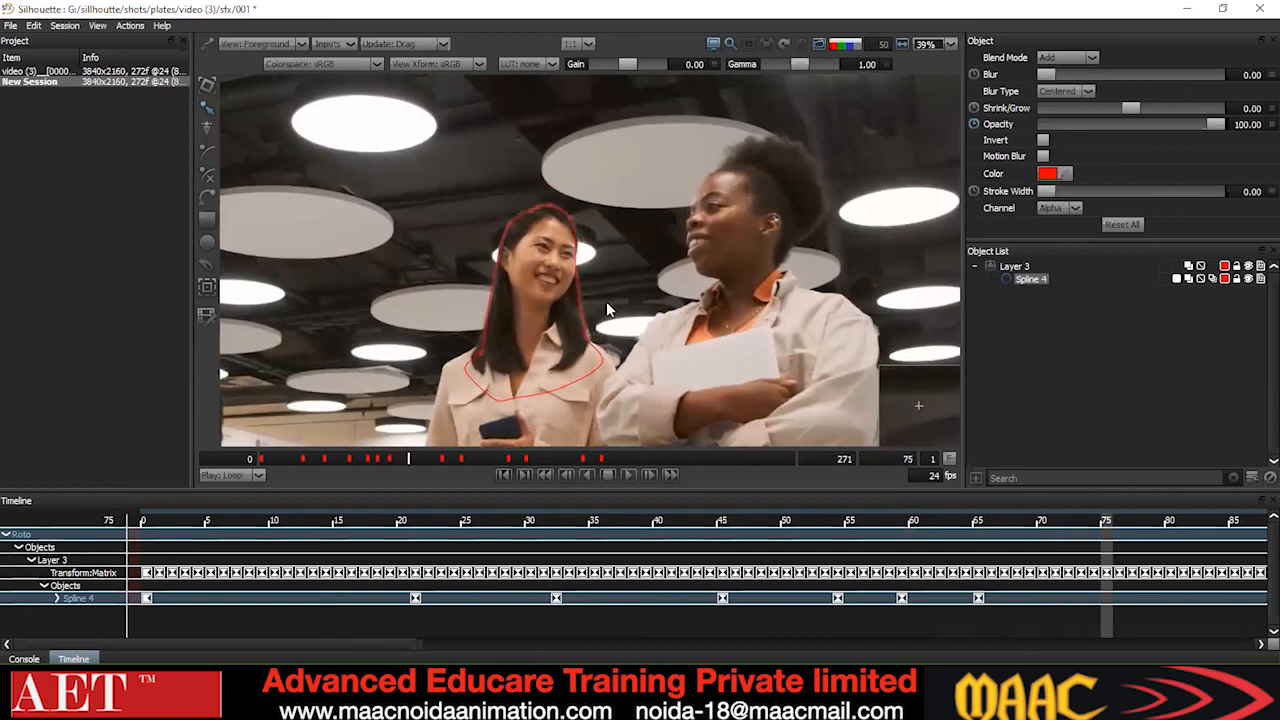
key("Right")
key("Right")
left_click_drag(515, 344, 420, 376)
key("Right")
left_click(420, 375)
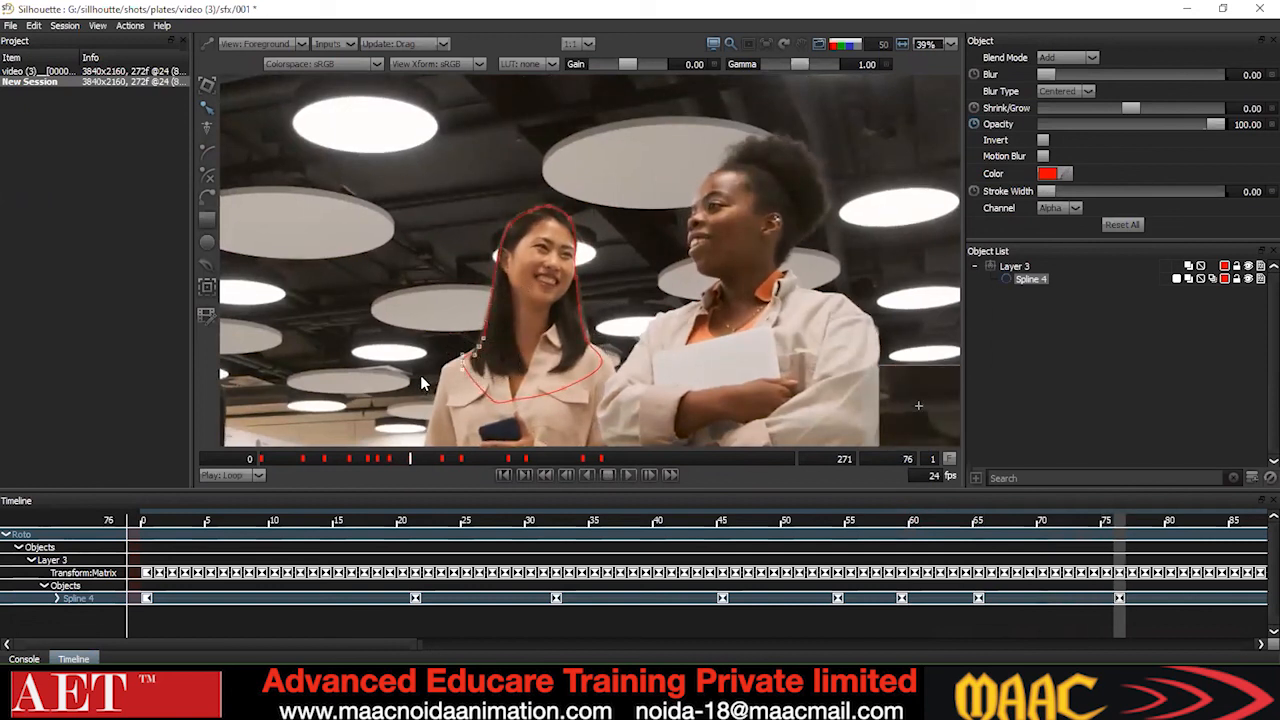
Select all points of the head spline at frame 76 and convert them to Cardinal.
left_click_drag(492, 182, 537, 237)
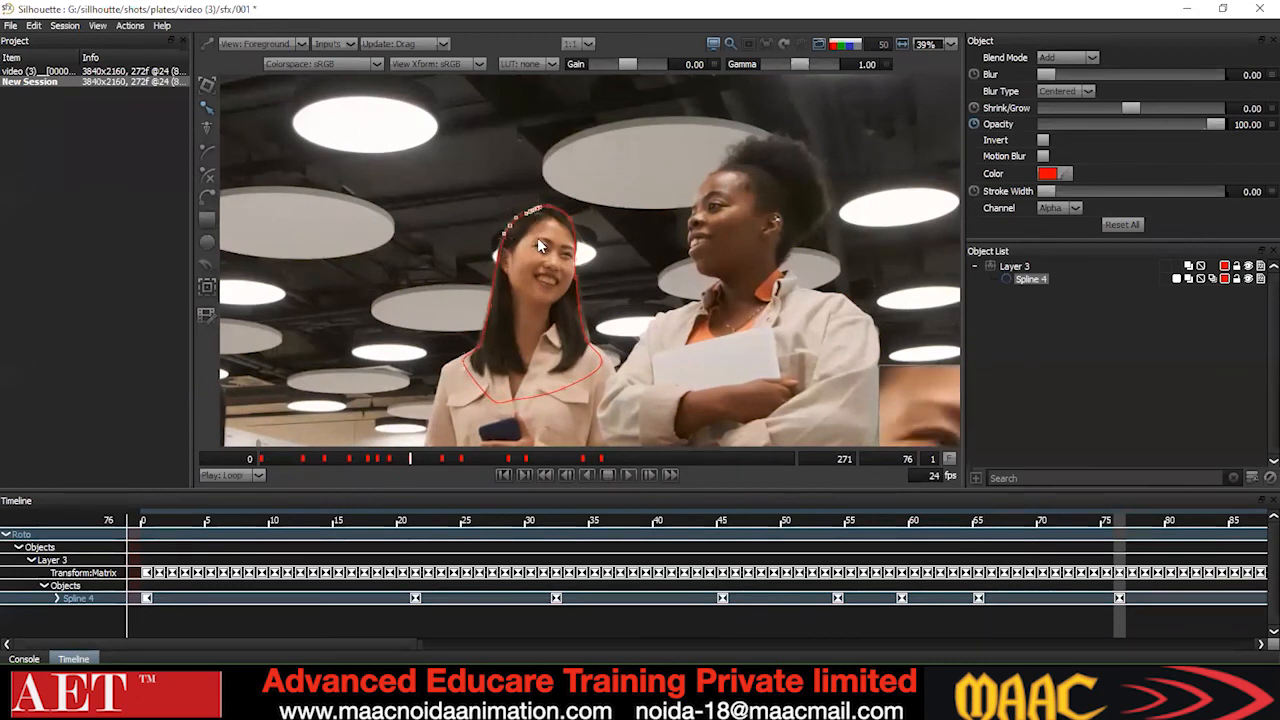
right_click(682, 208)
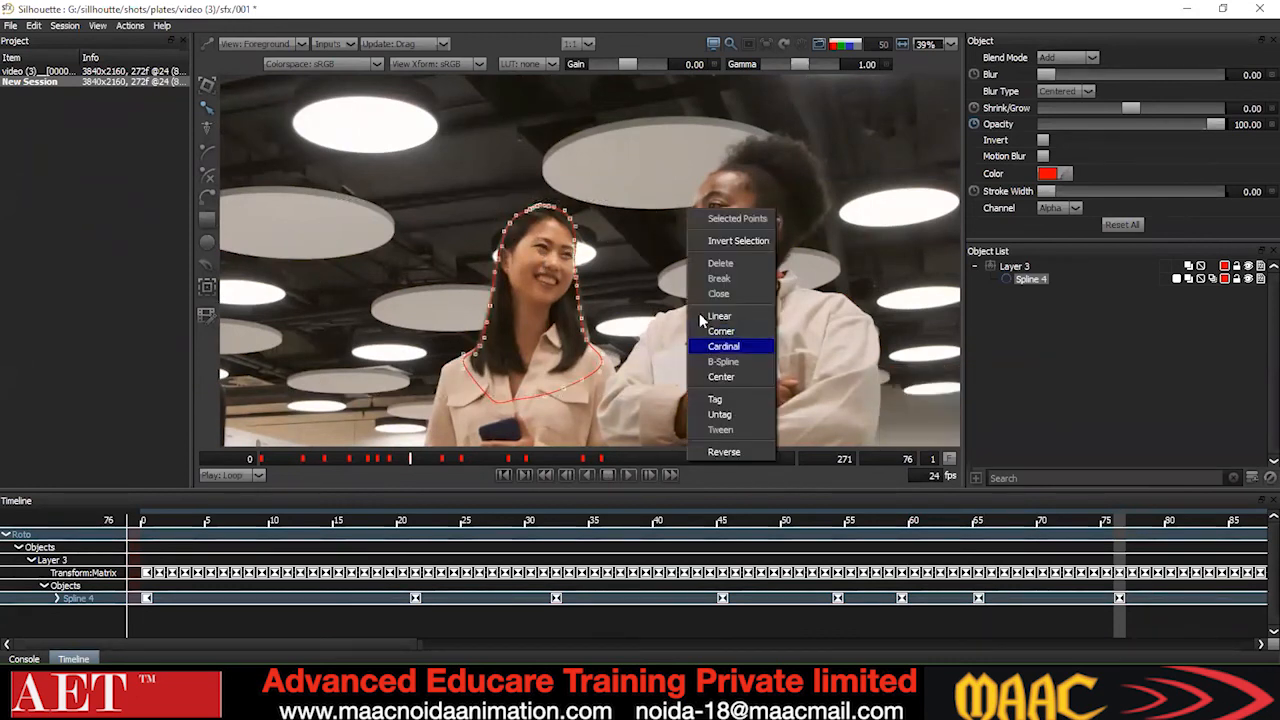
left_click(712, 334)
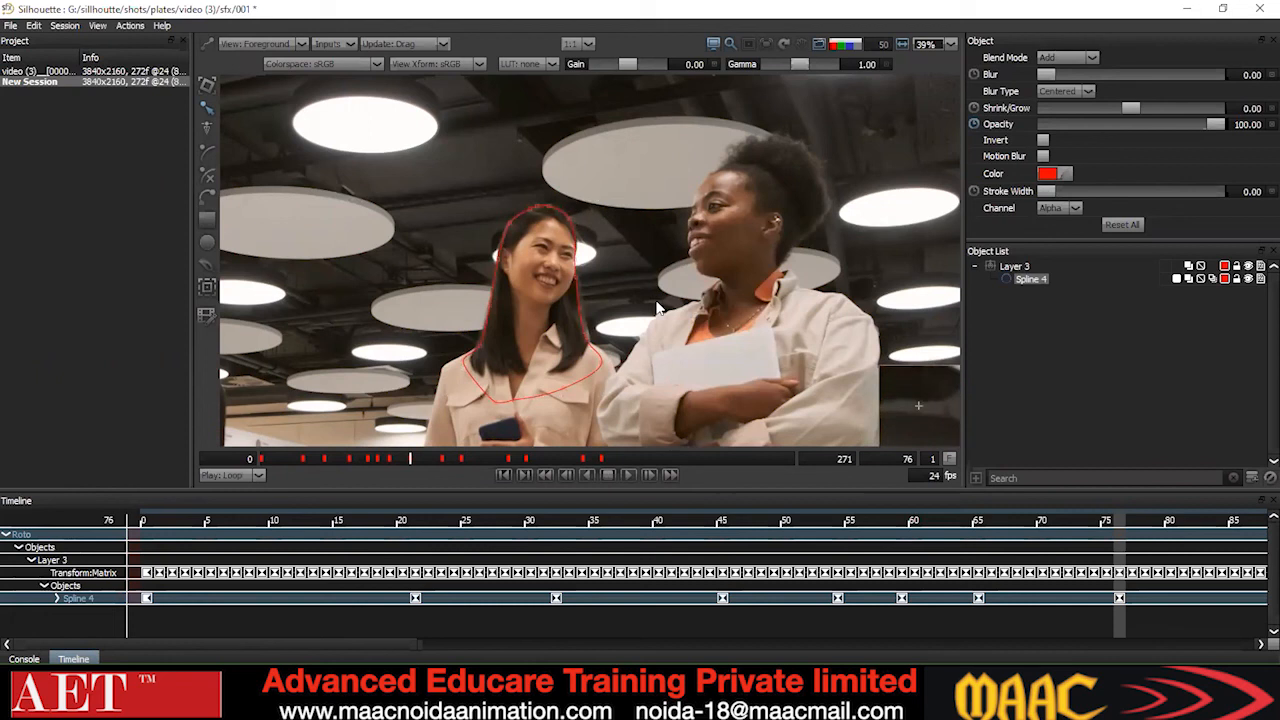
Step forward from frame 76 past frame 100, checking how closely the spline follows the woman's head and hair.
key("Right")
key("Right")
key("Right")
key("Right")
key("Right")
key("Right")
key("Right")
left_click_drag(319, 644, 395, 646)
key("Right")
key("Right")
key("Right")
key("Right")
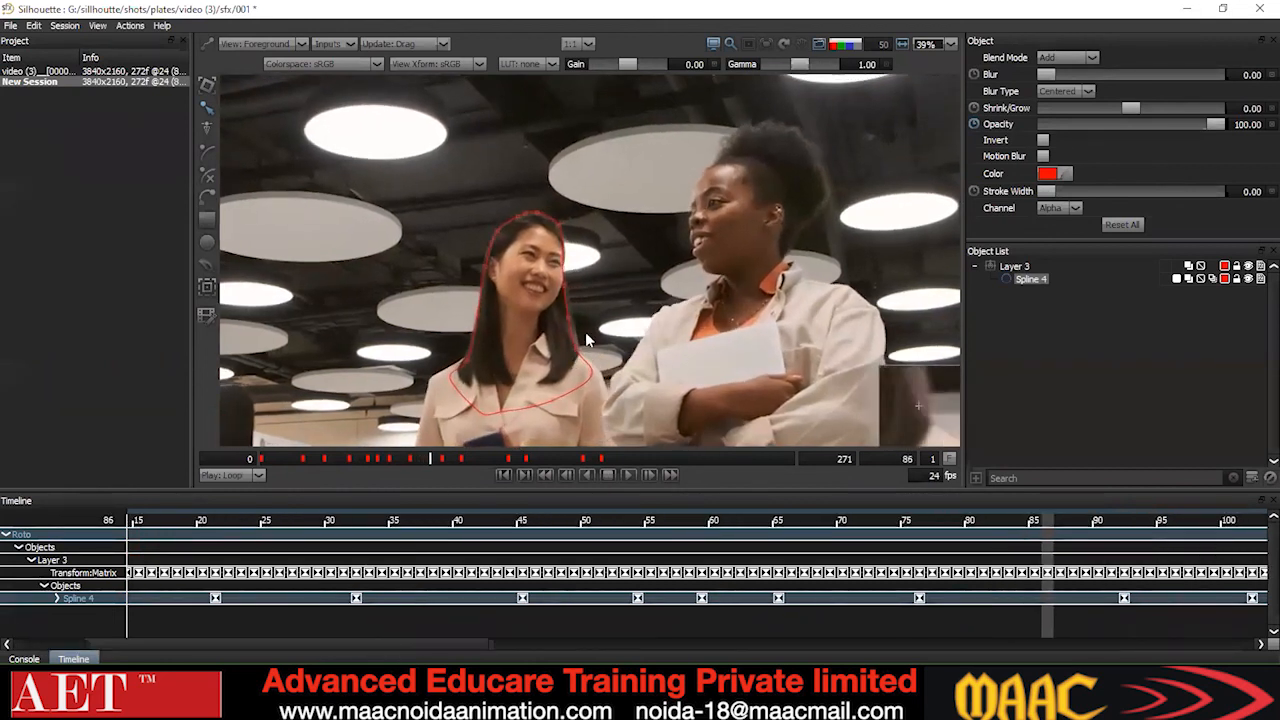
key("Right")
key("Right")
key("Right")
key("Right")
key("Right")
key("Right")
key("Right")
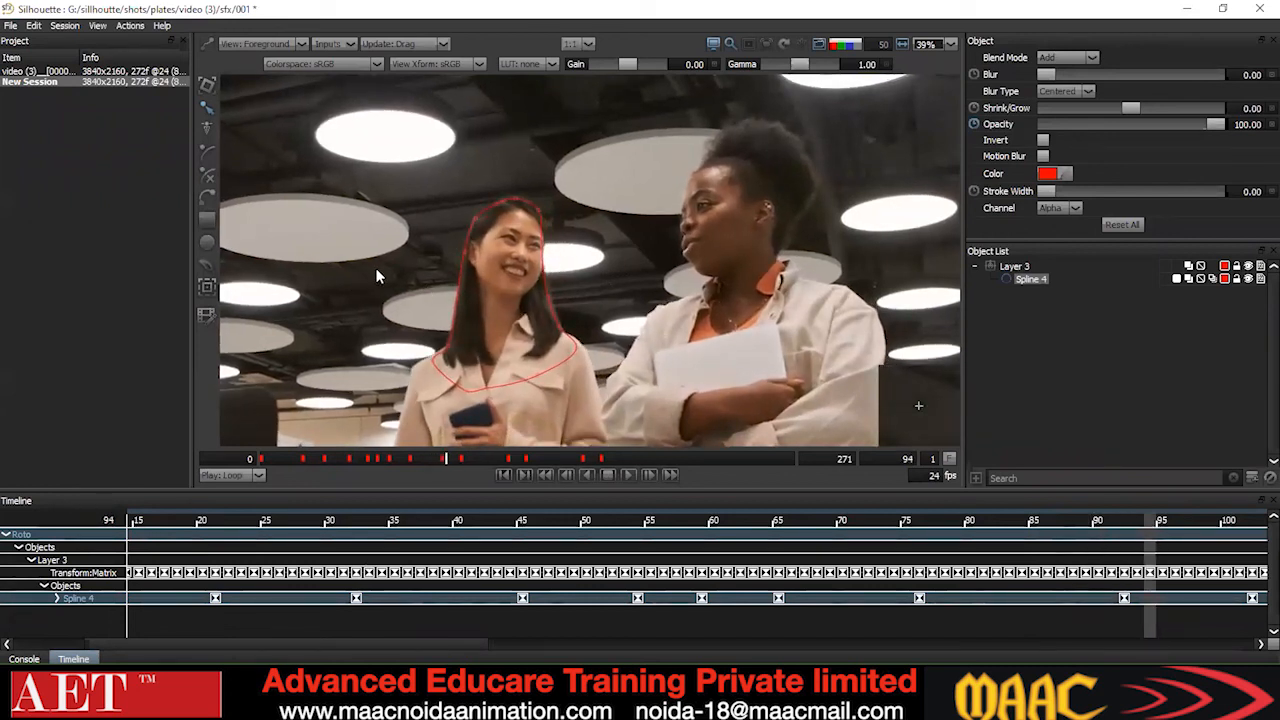
key("Right")
key("Right")
key("Right")
key("Right")
key("Right")
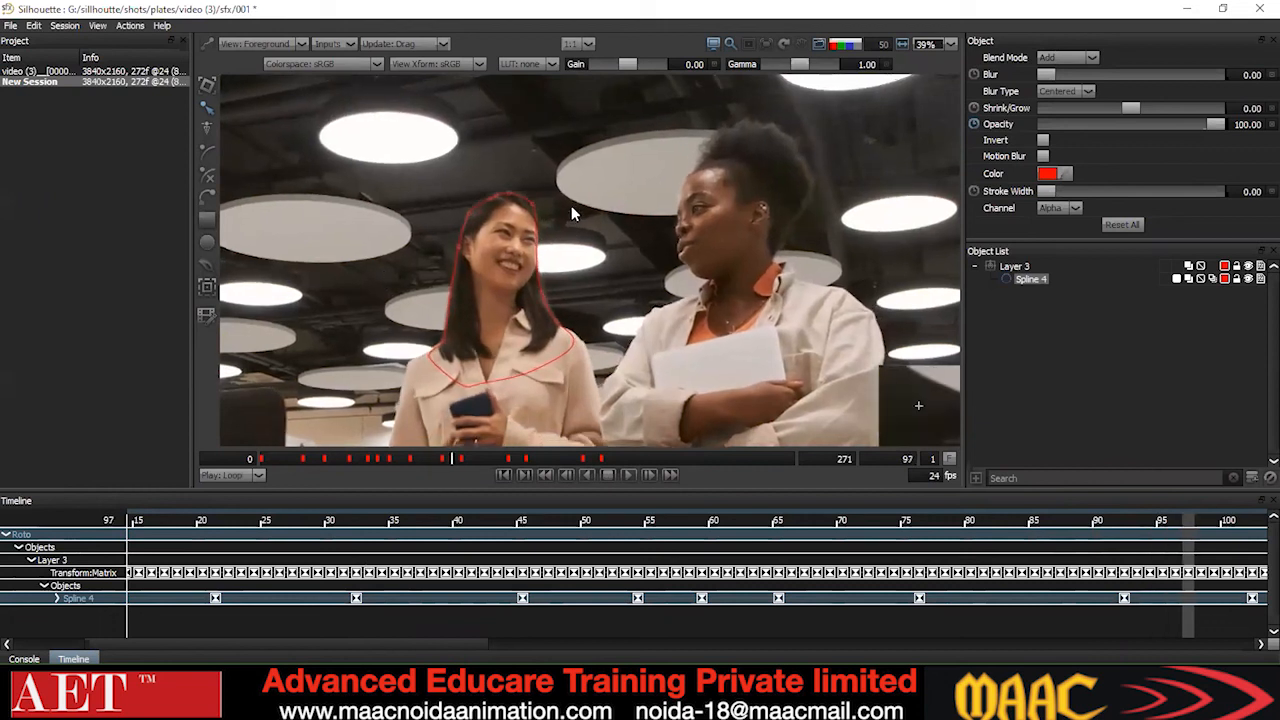
key("Right")
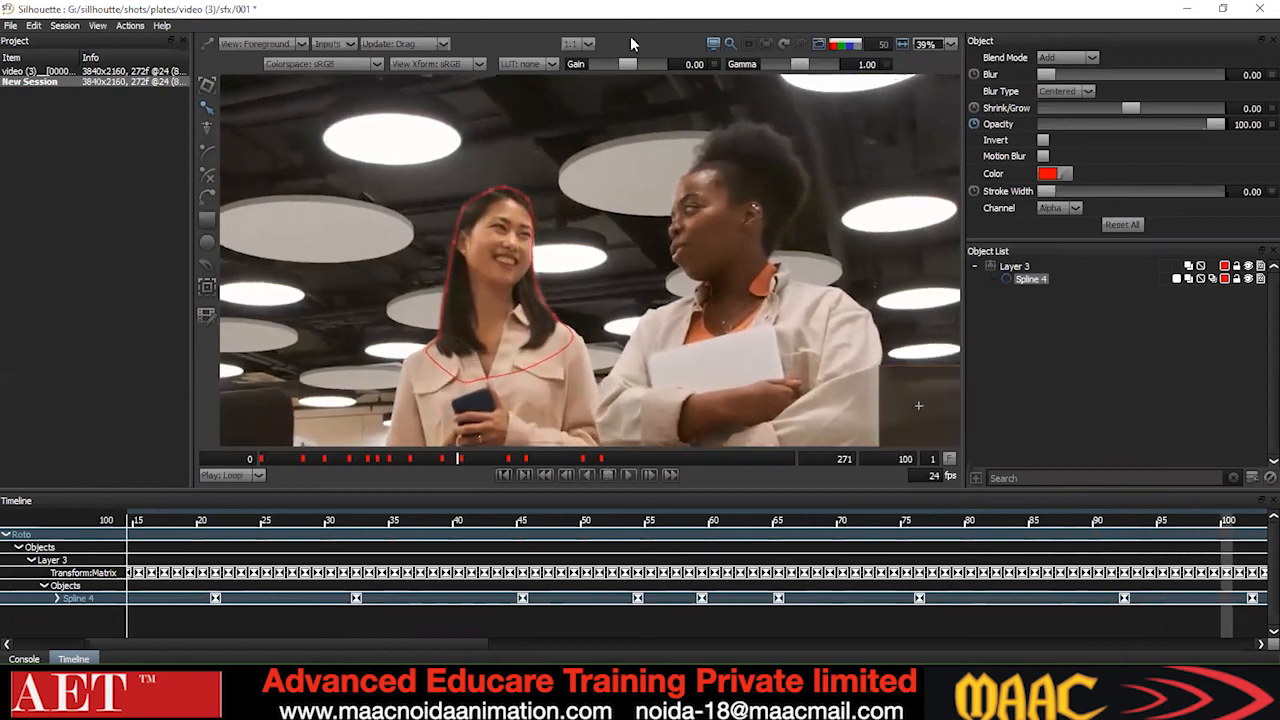
key("Right")
key("Right")
key("Right")
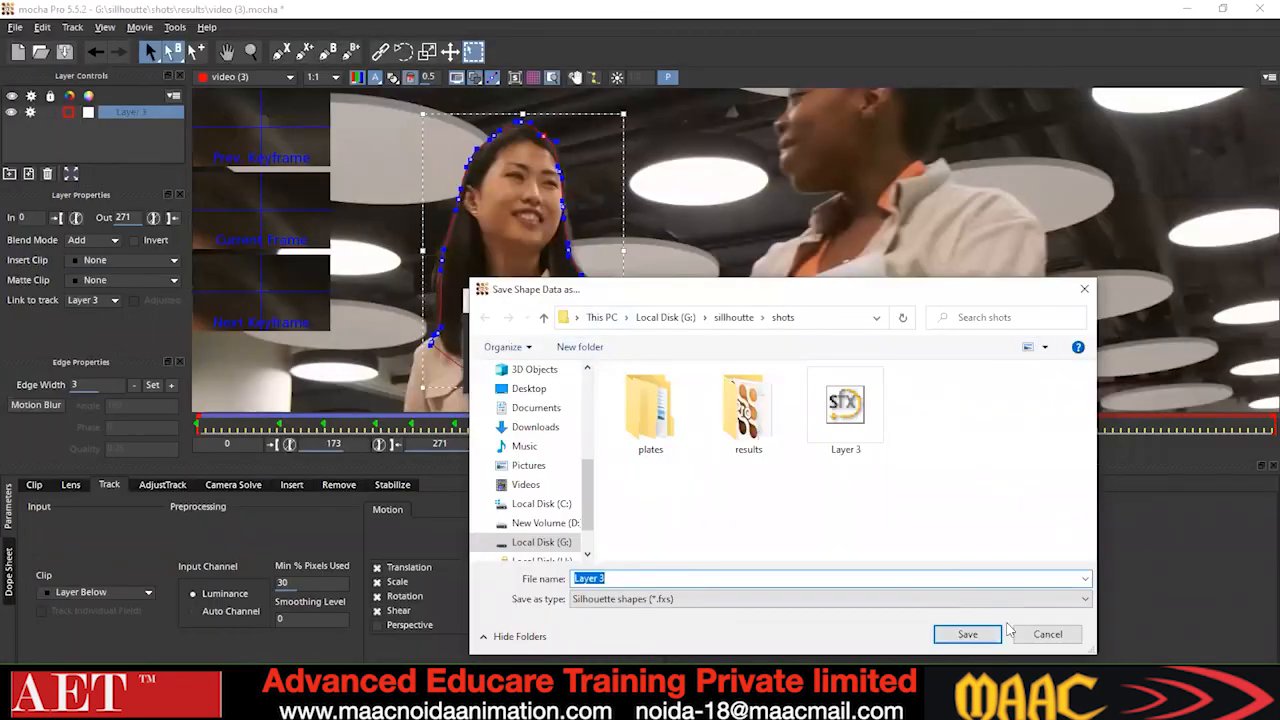
Cancel saving the Layer 3 shape data file in mocha Pro and switch to File Explorer.
left_click(1025, 644)
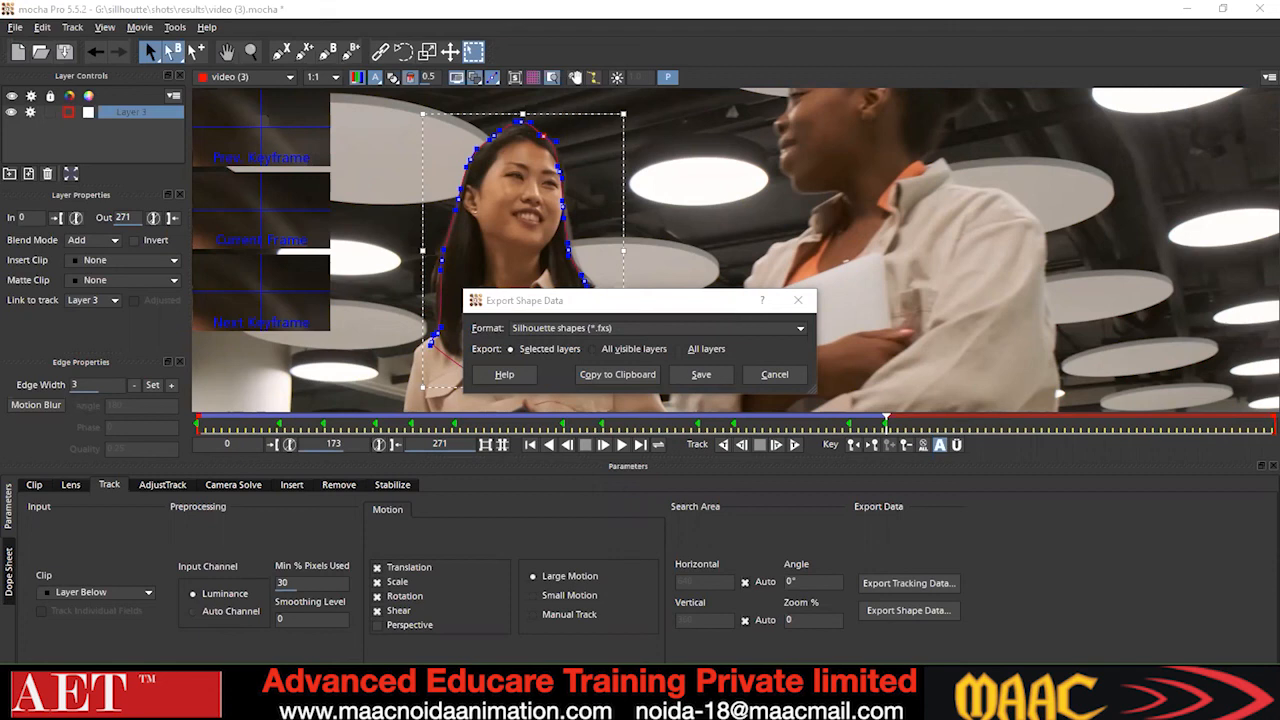
key("alt+Tab")
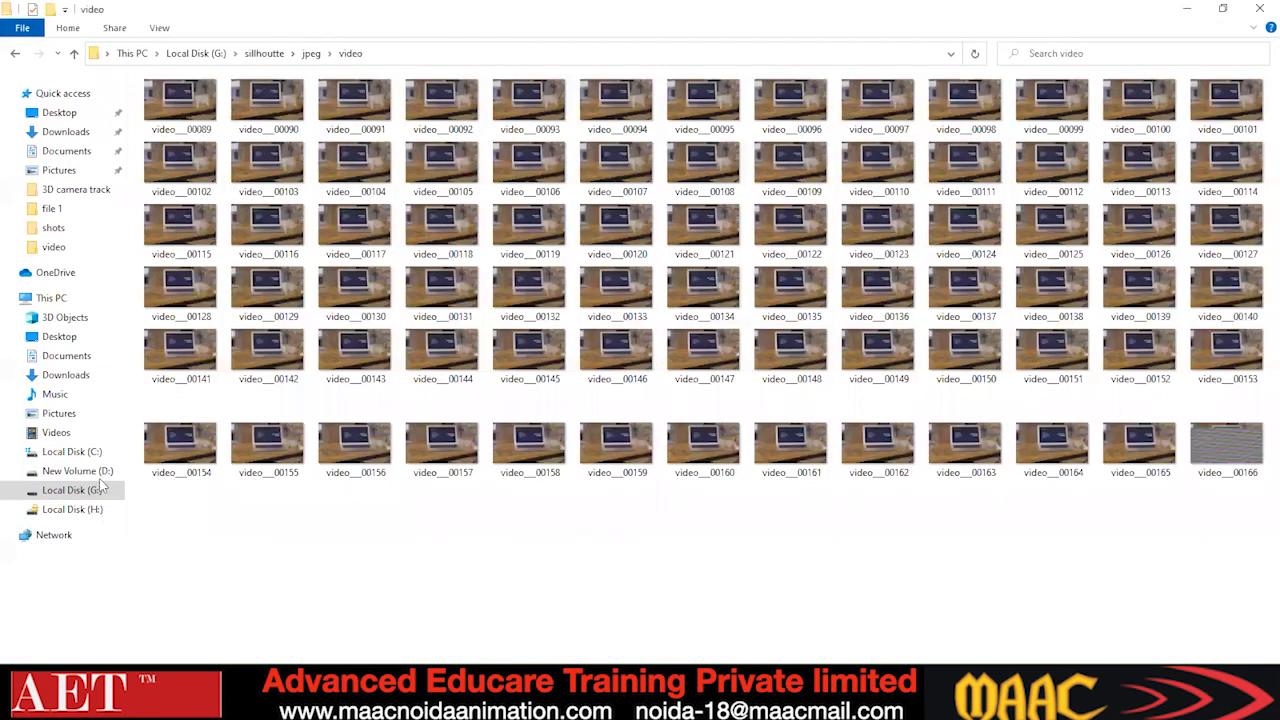